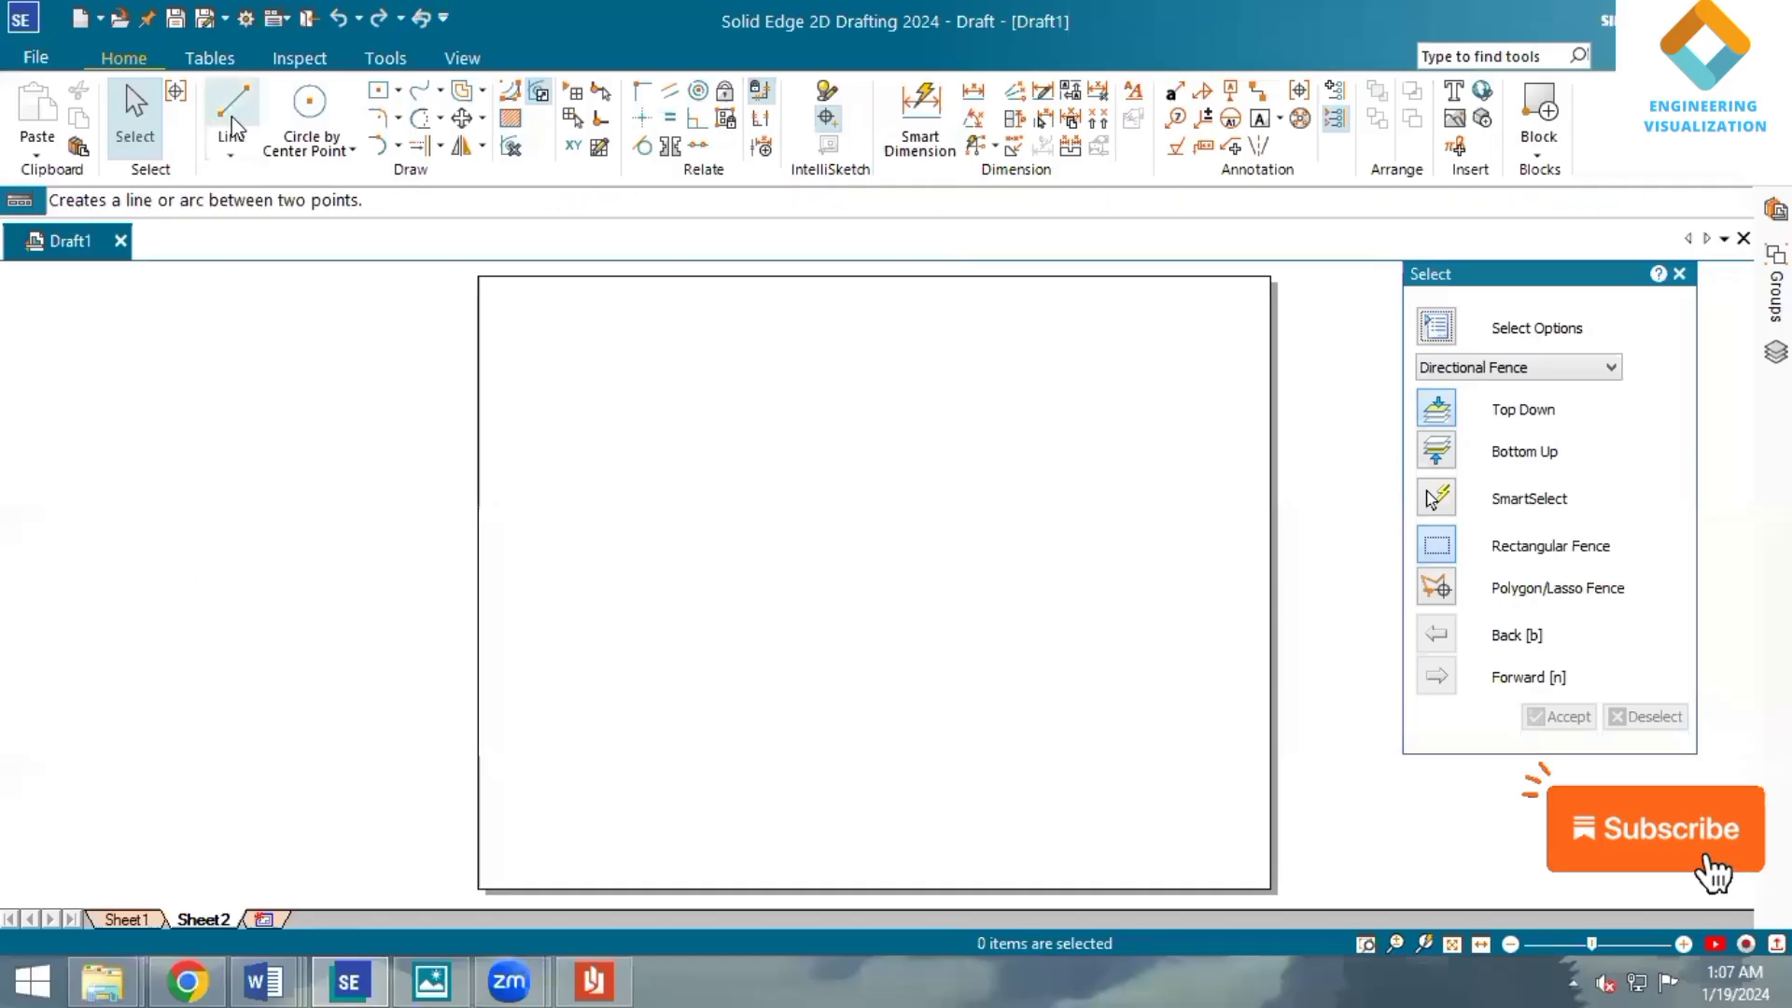
Draw a horizontal reference line about 82 mm long near the sheet's left edge.
left_click(232, 108)
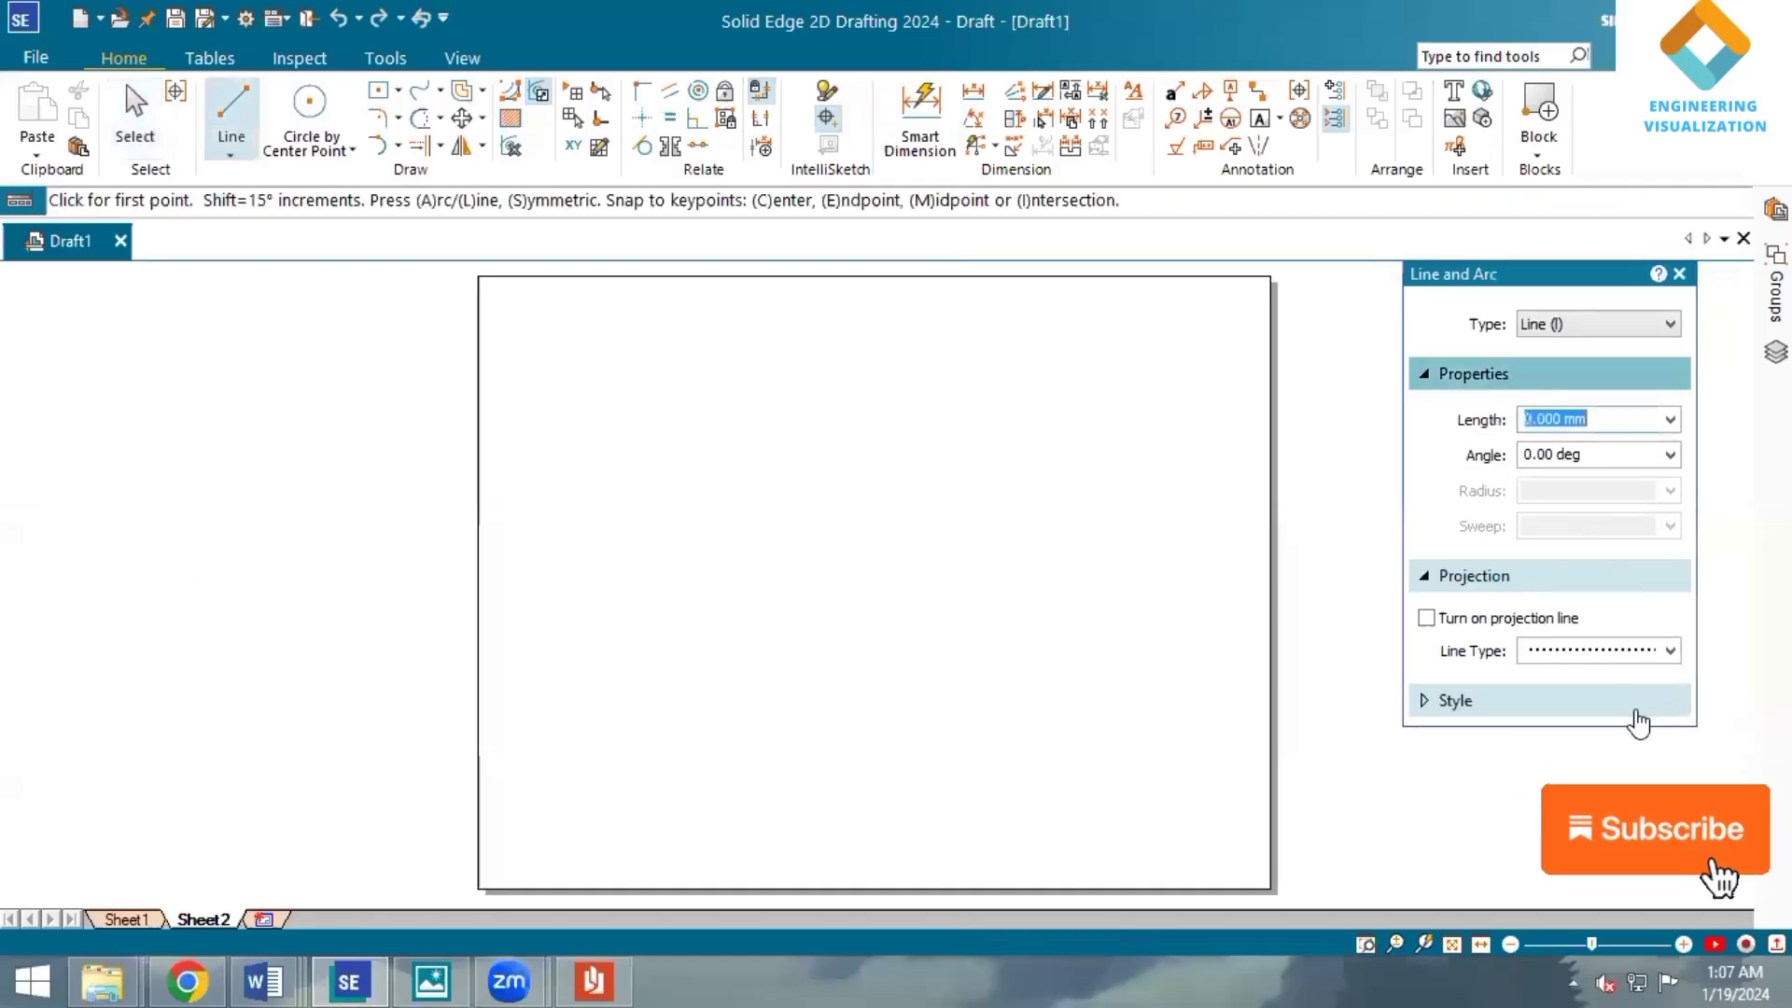
left_click(1636, 712)
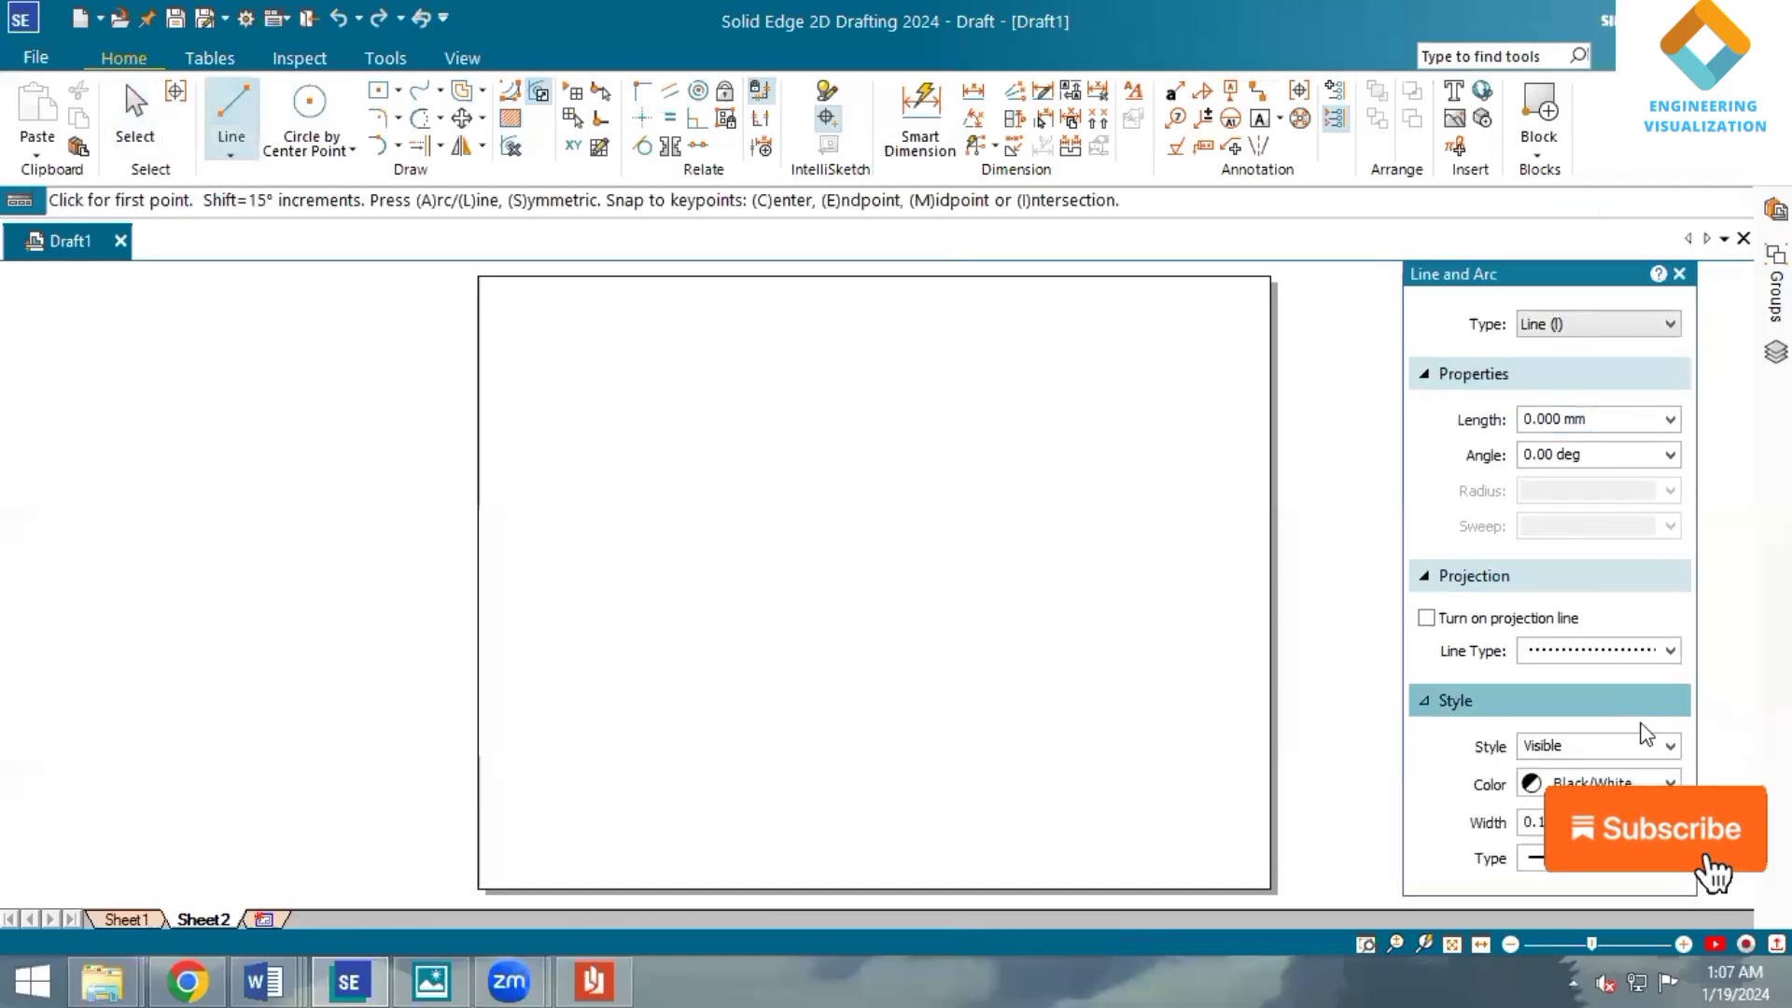
left_click(490, 575)
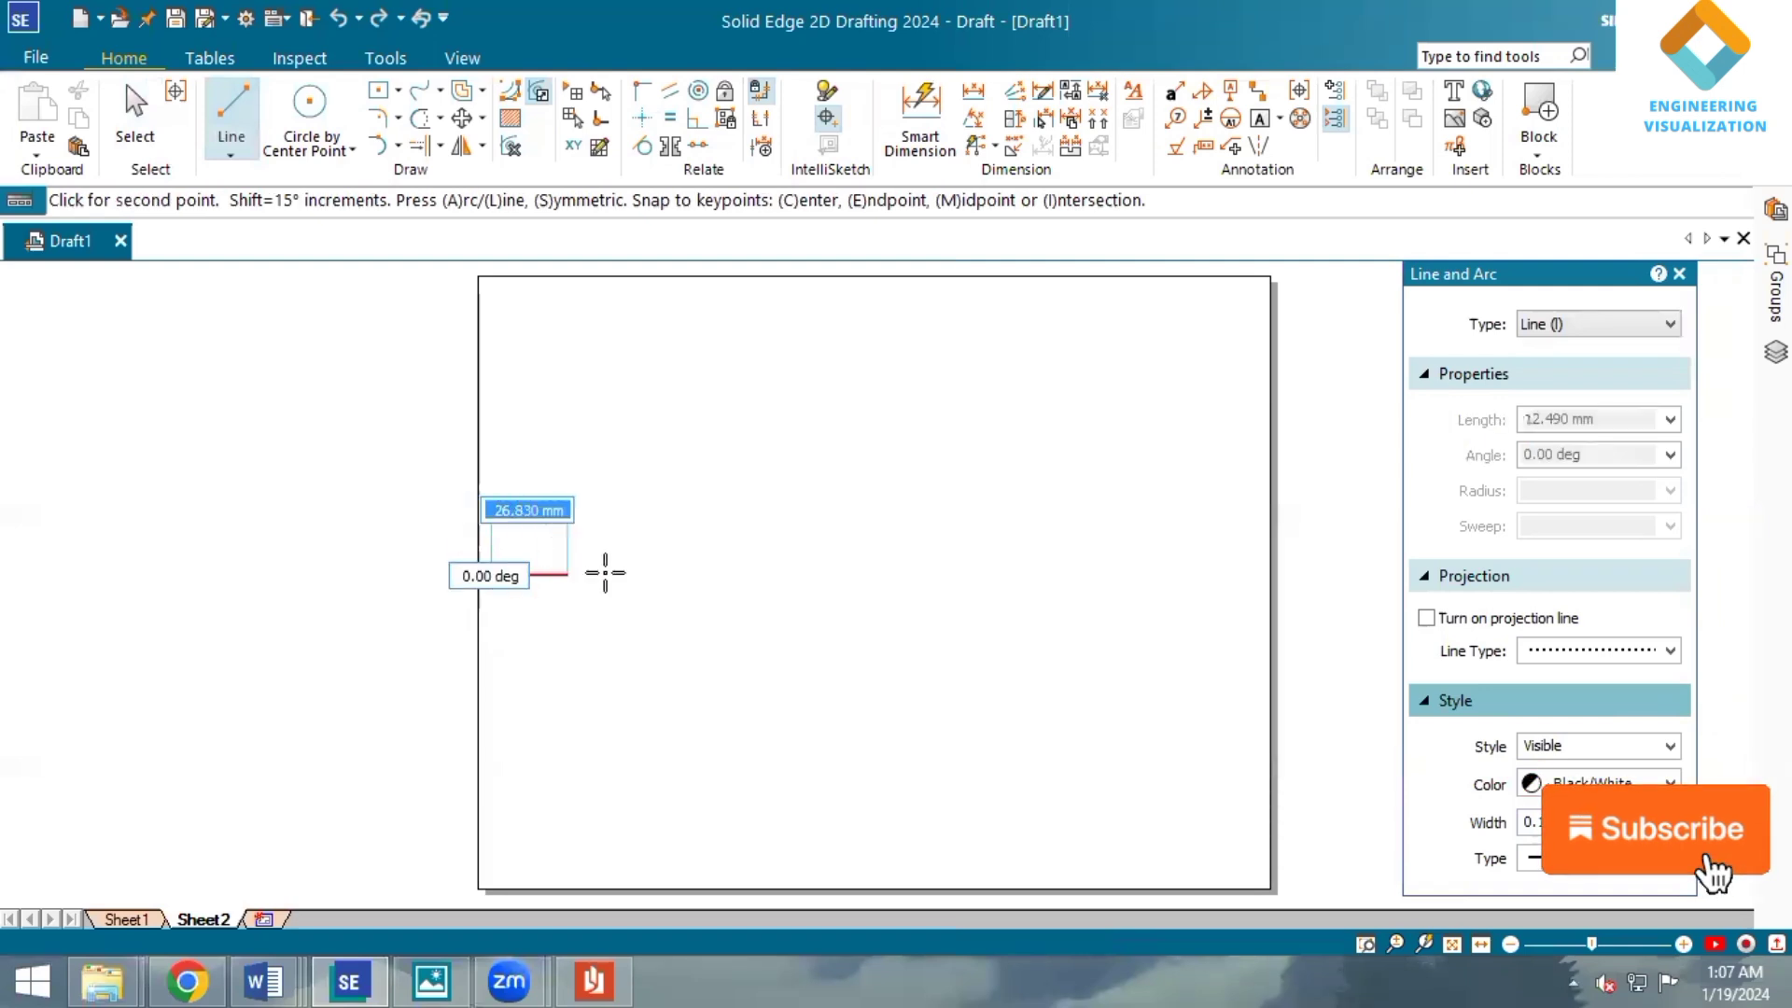
left_click(744, 576)
End the line and set the rectangle line width to 0.50 mm.
right_click(744, 579)
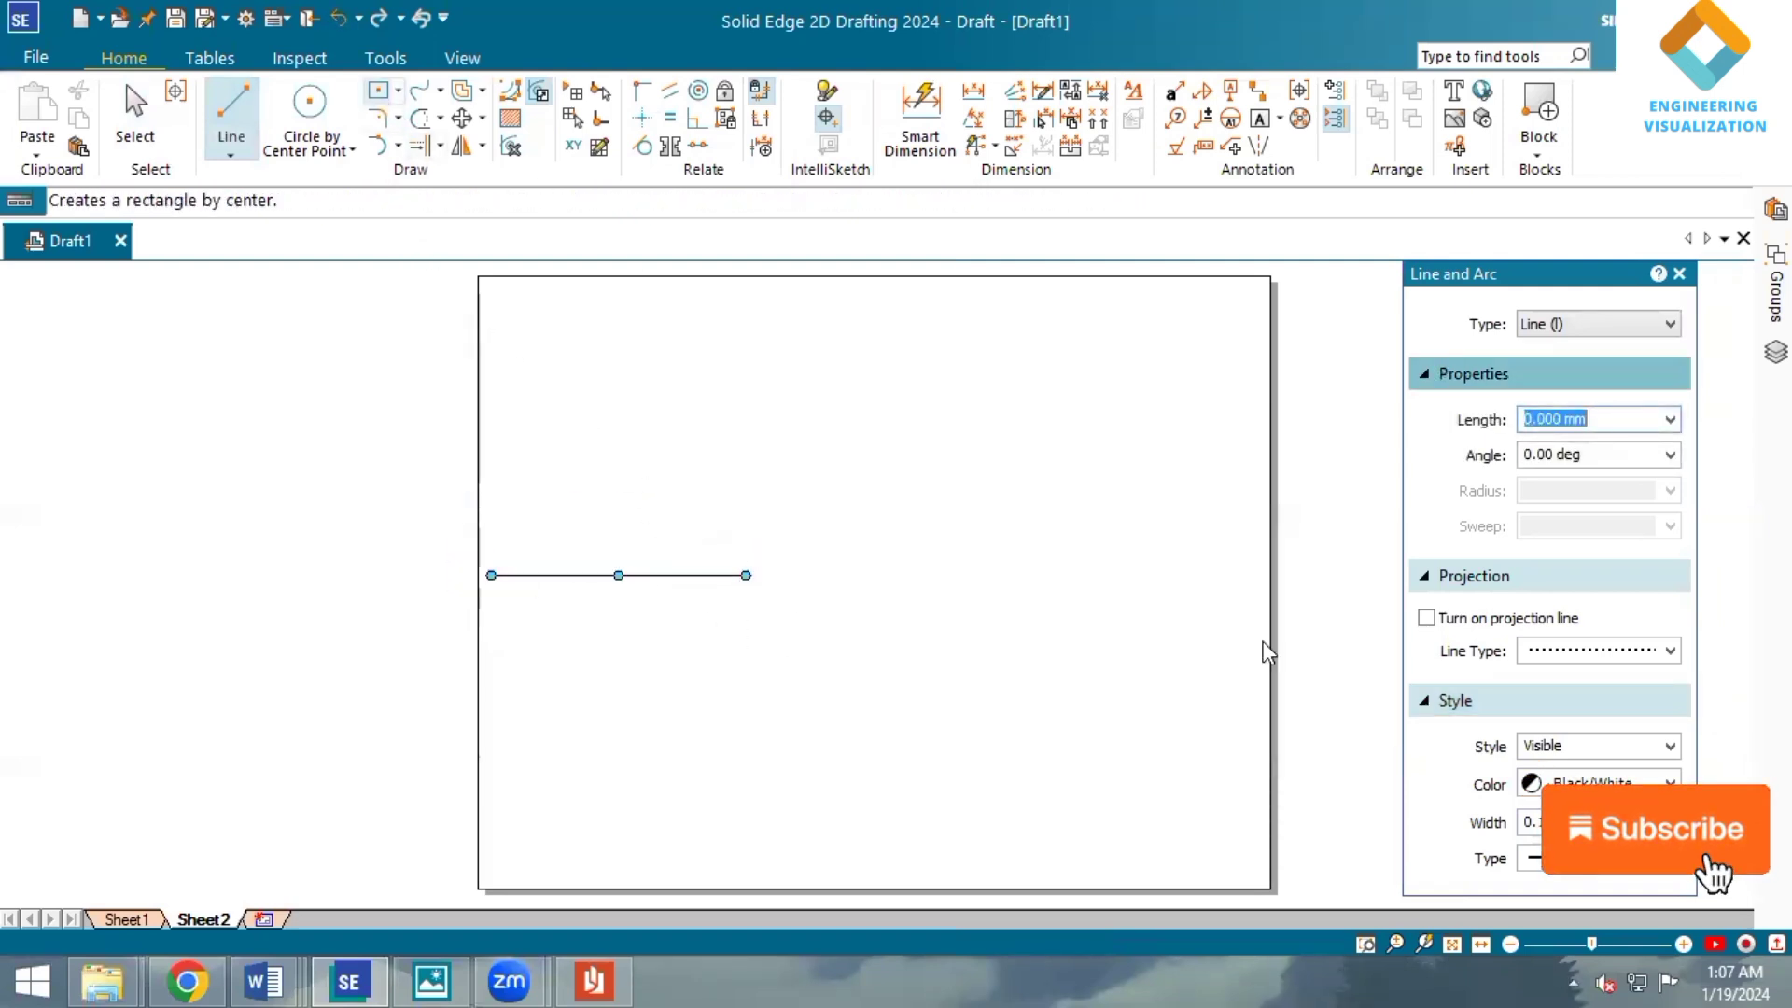
left_click(1633, 555)
left_click(1670, 661)
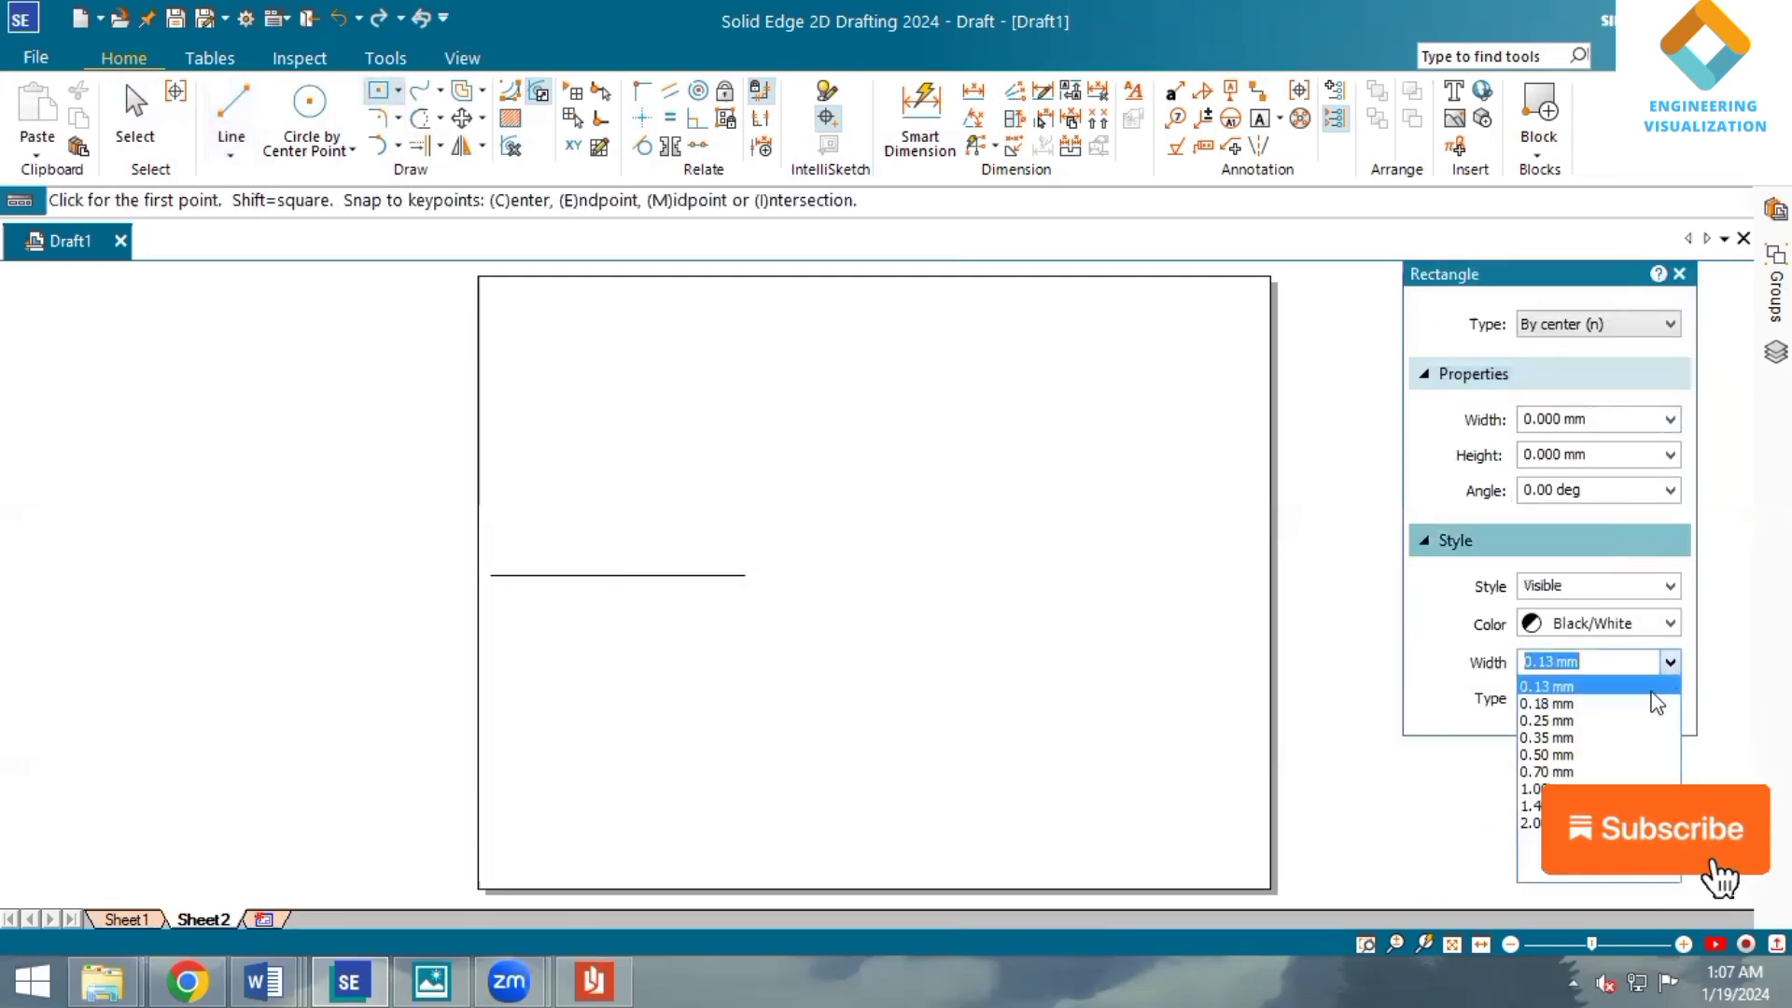
left_click(1626, 758)
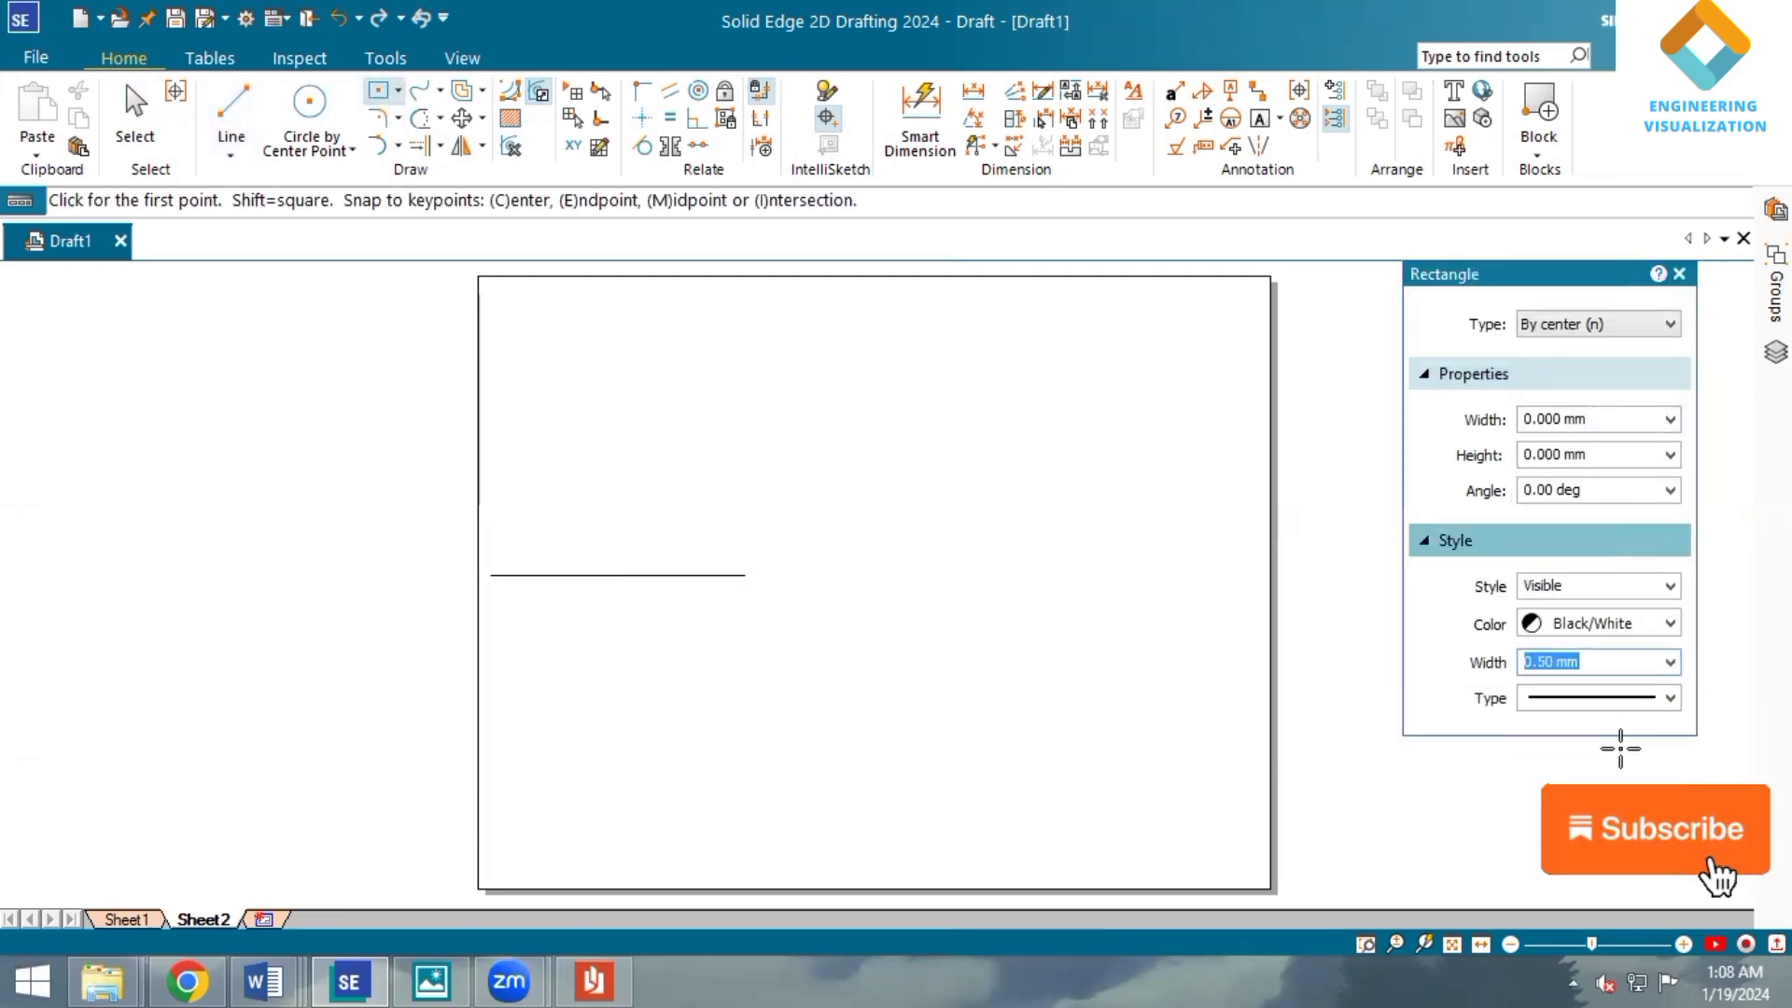
Draw a 40 × 40 mm square centred below the line, rotated 45° into a diamond.
left_click(613, 721)
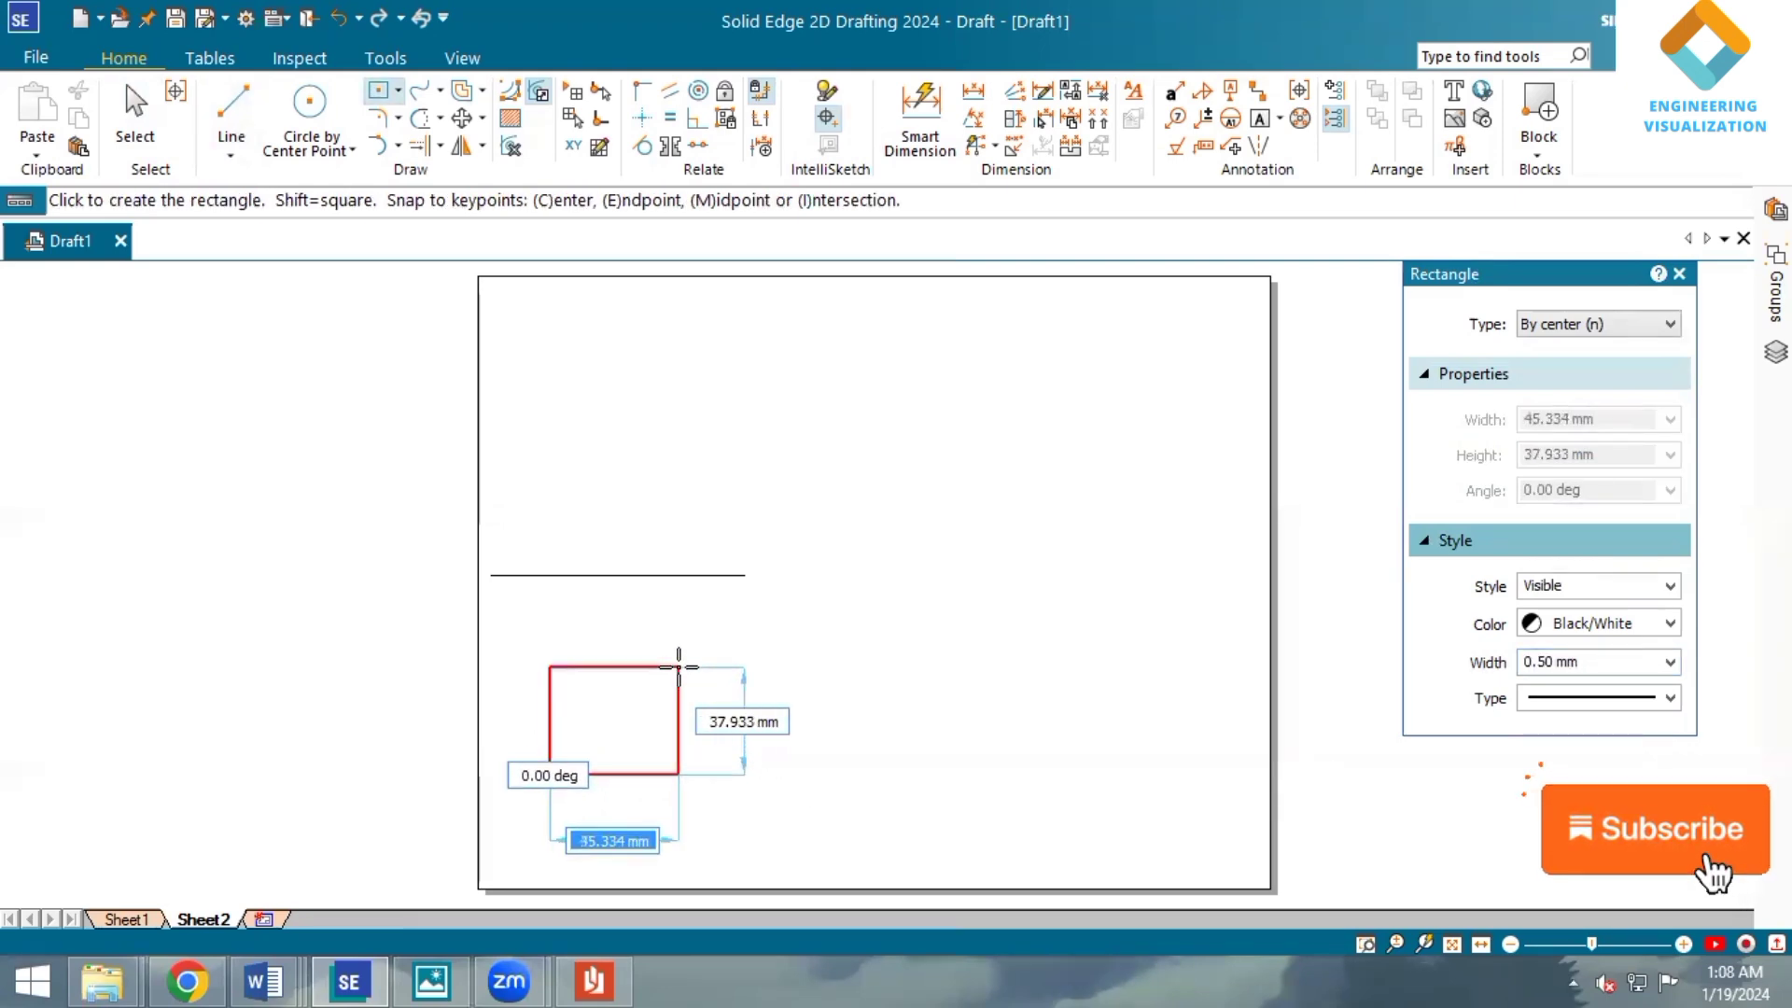
type("4")
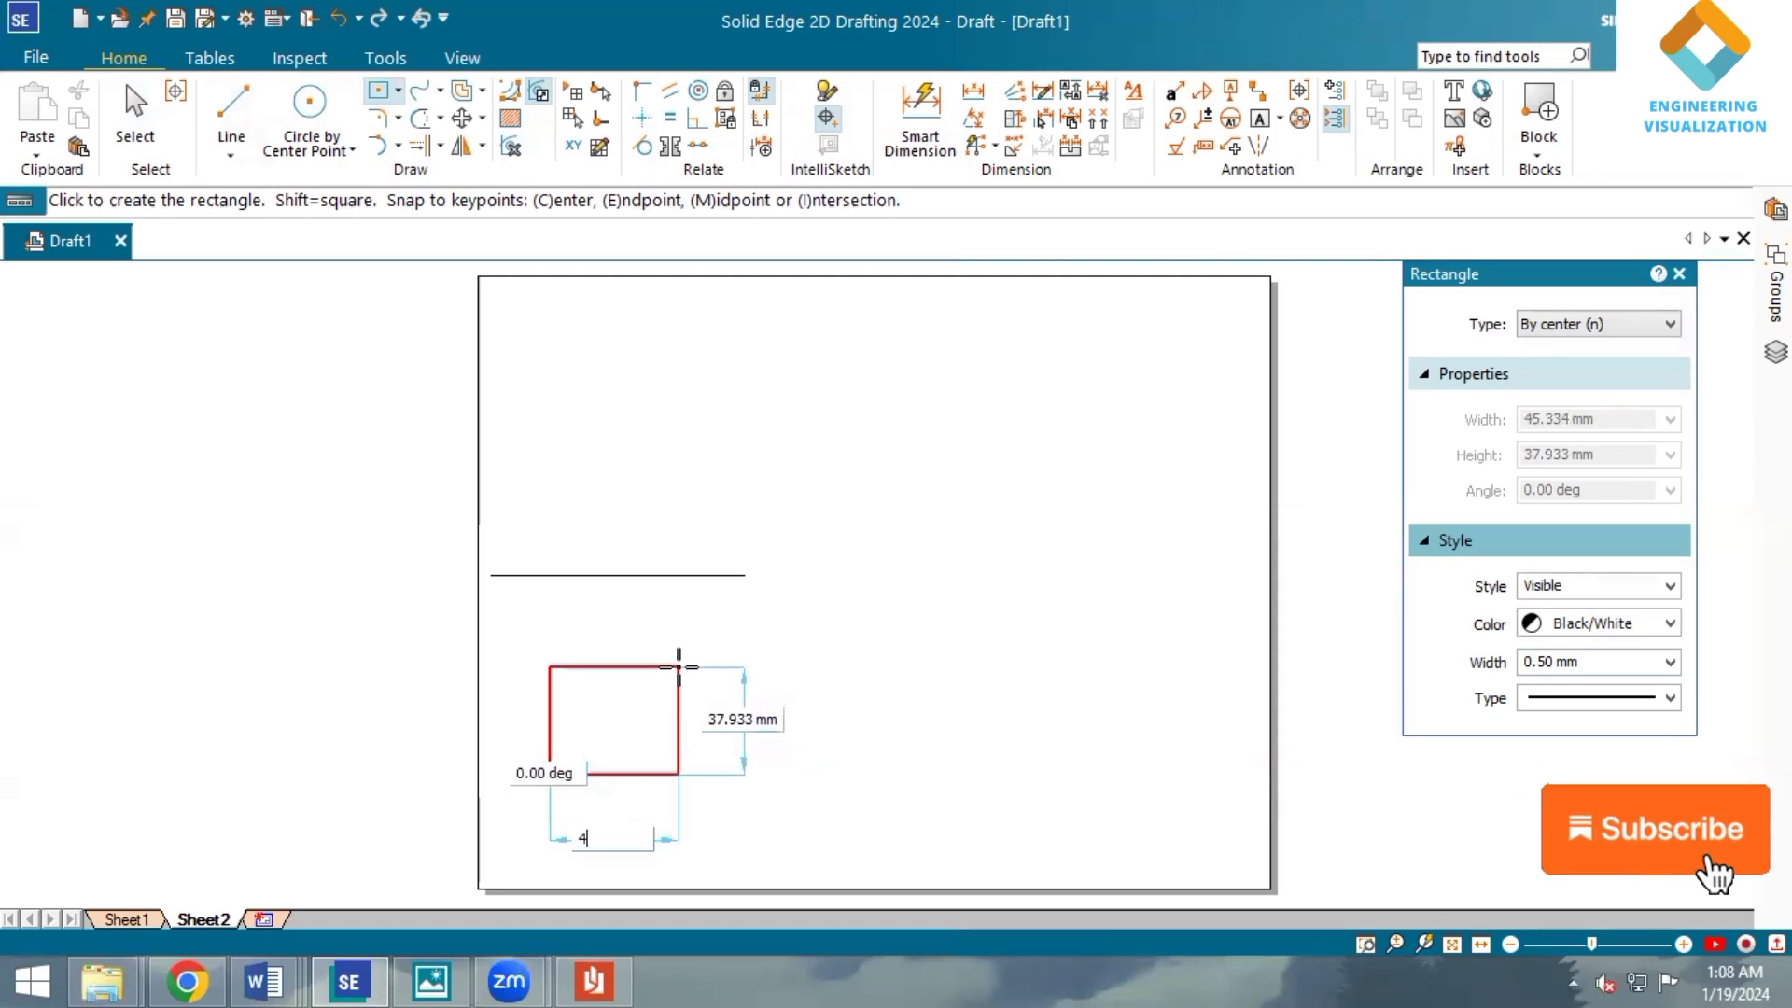
type("0")
key("Tab")
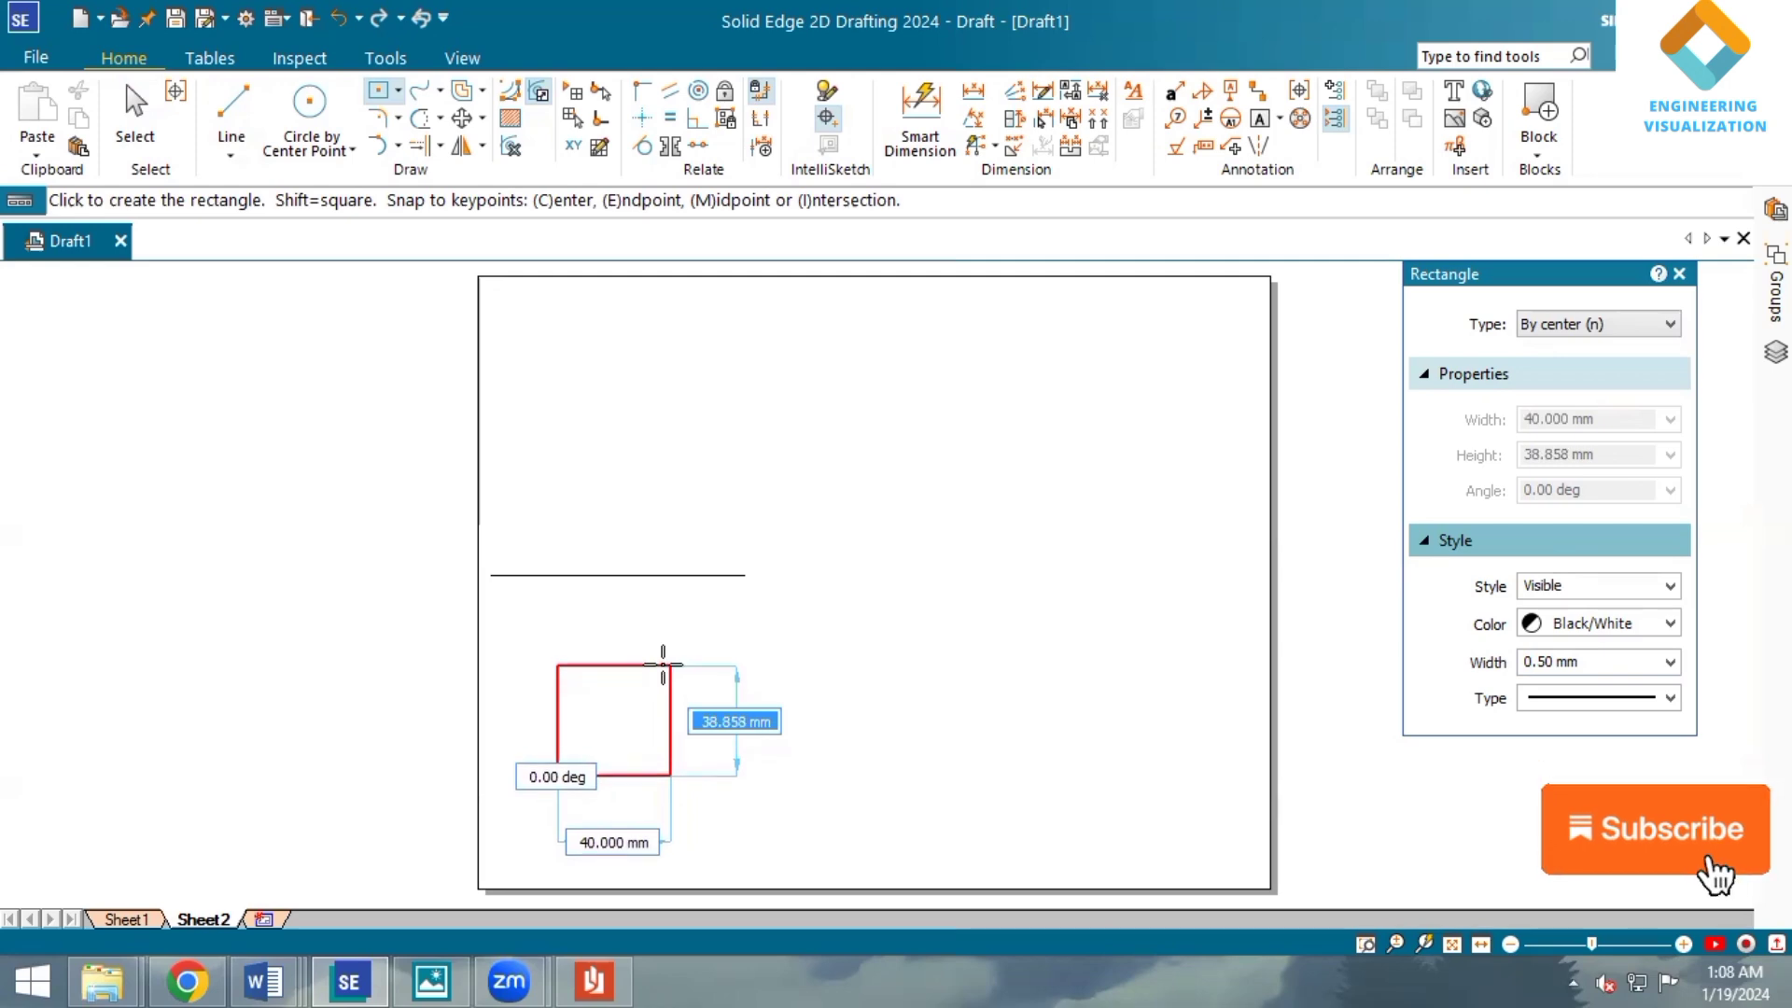
type("4")
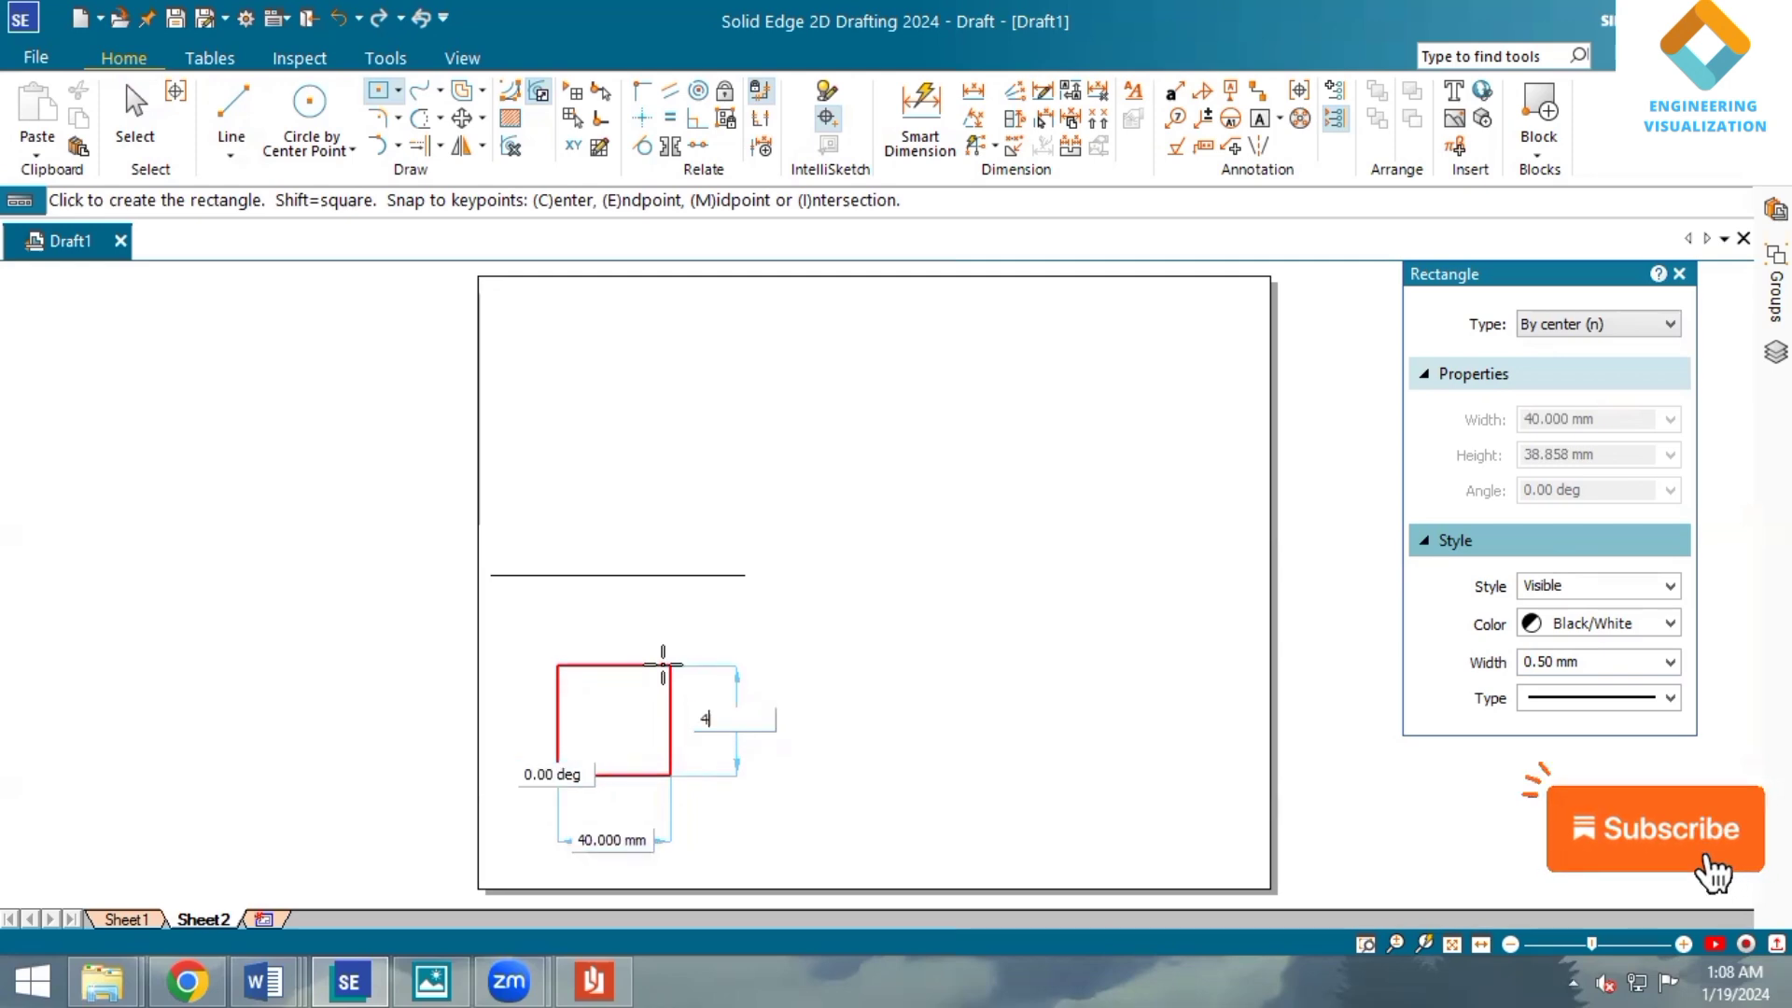
type("0")
key("Tab")
type("45")
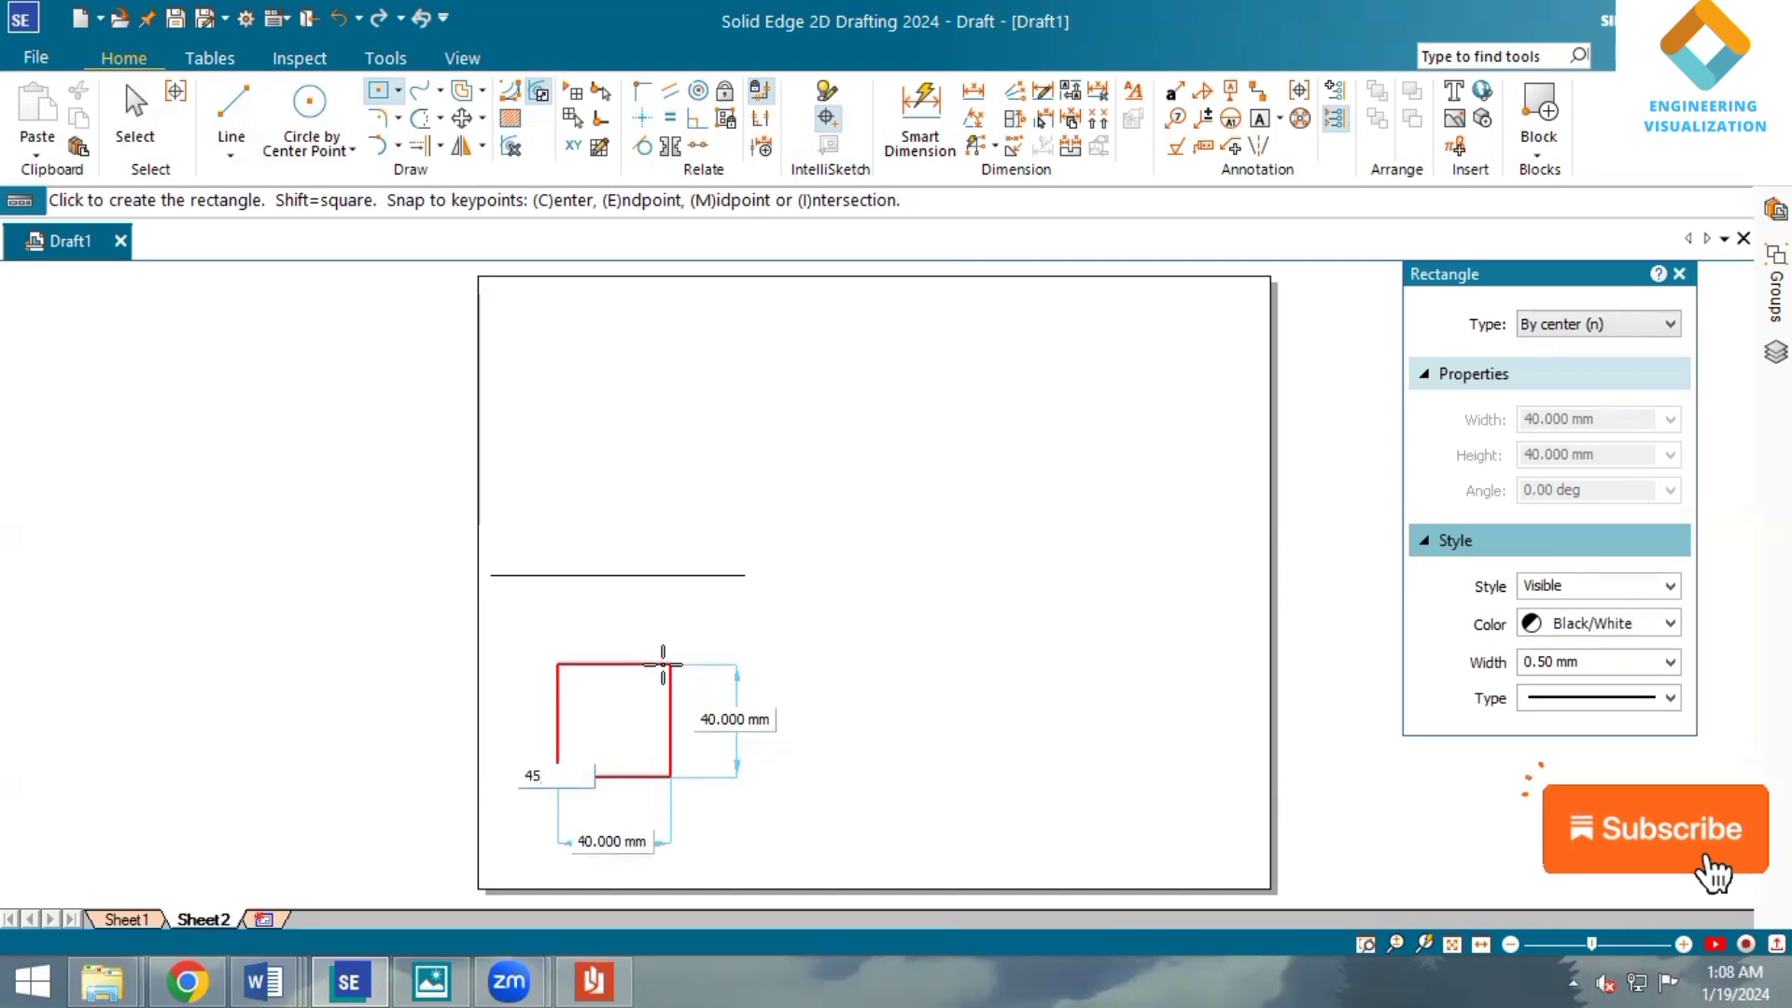
key("Return")
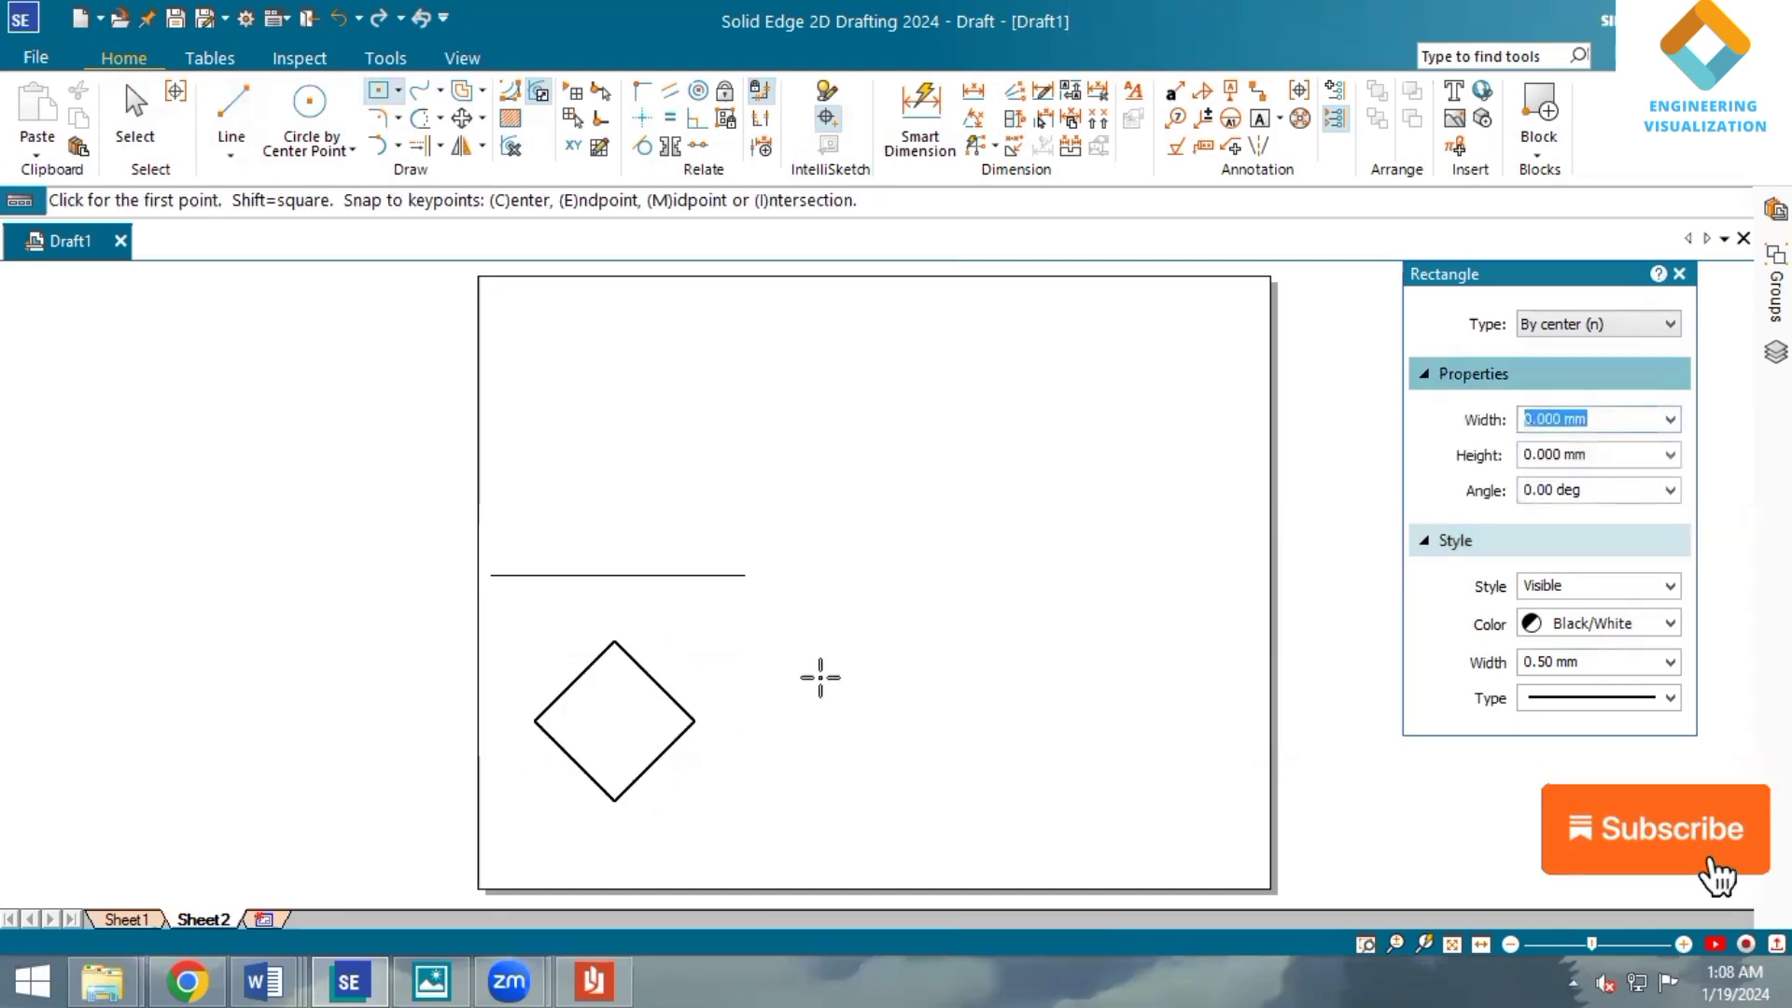
left_click(920, 120)
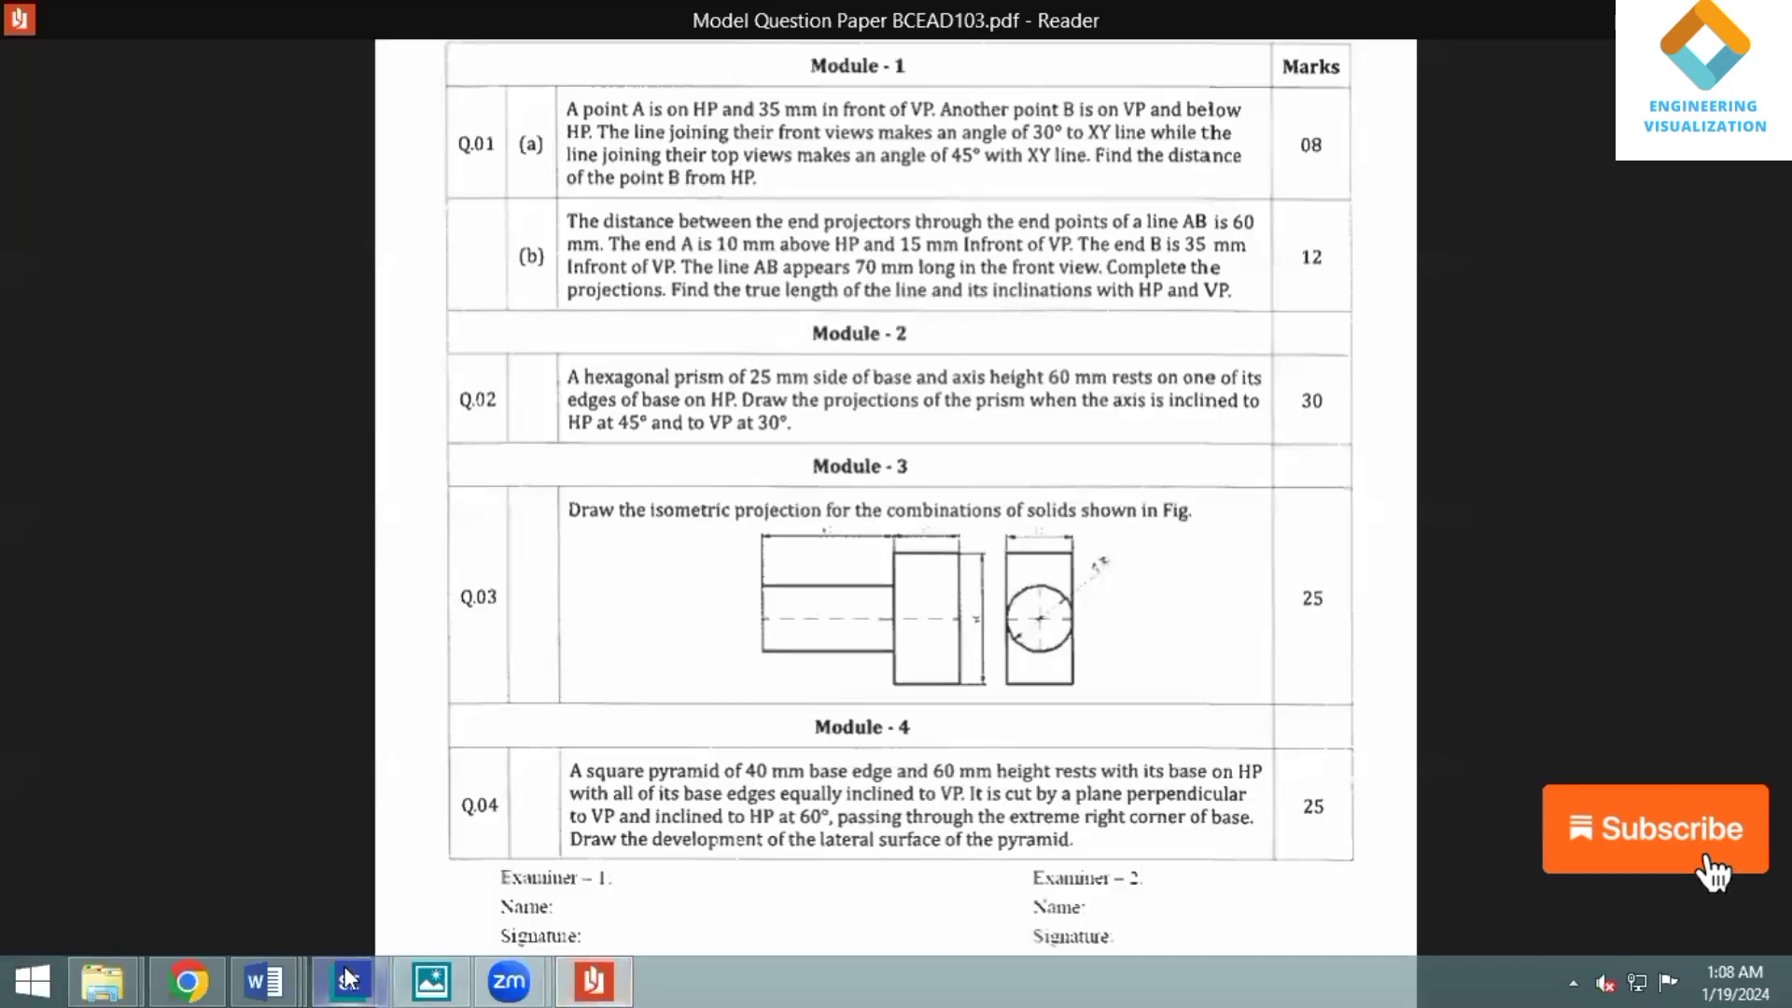
Set text size to 5 and label the diamond's corners, starting with c.
left_click(348, 980)
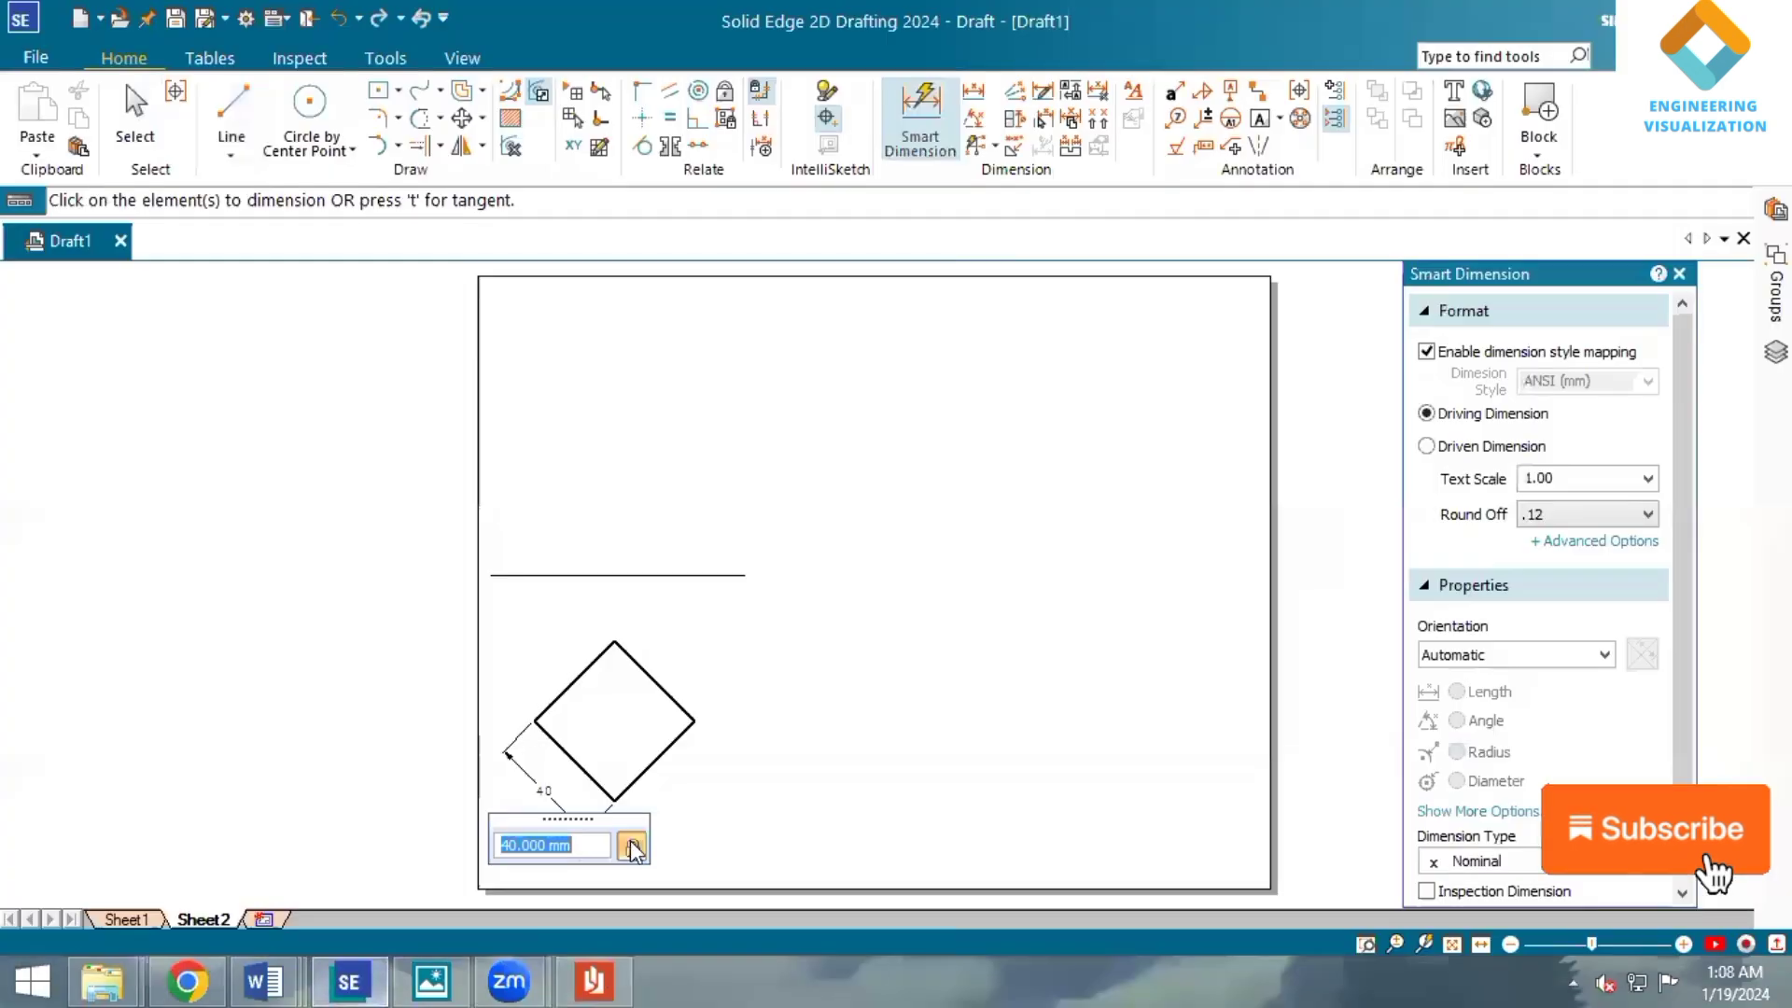
left_click(1260, 132)
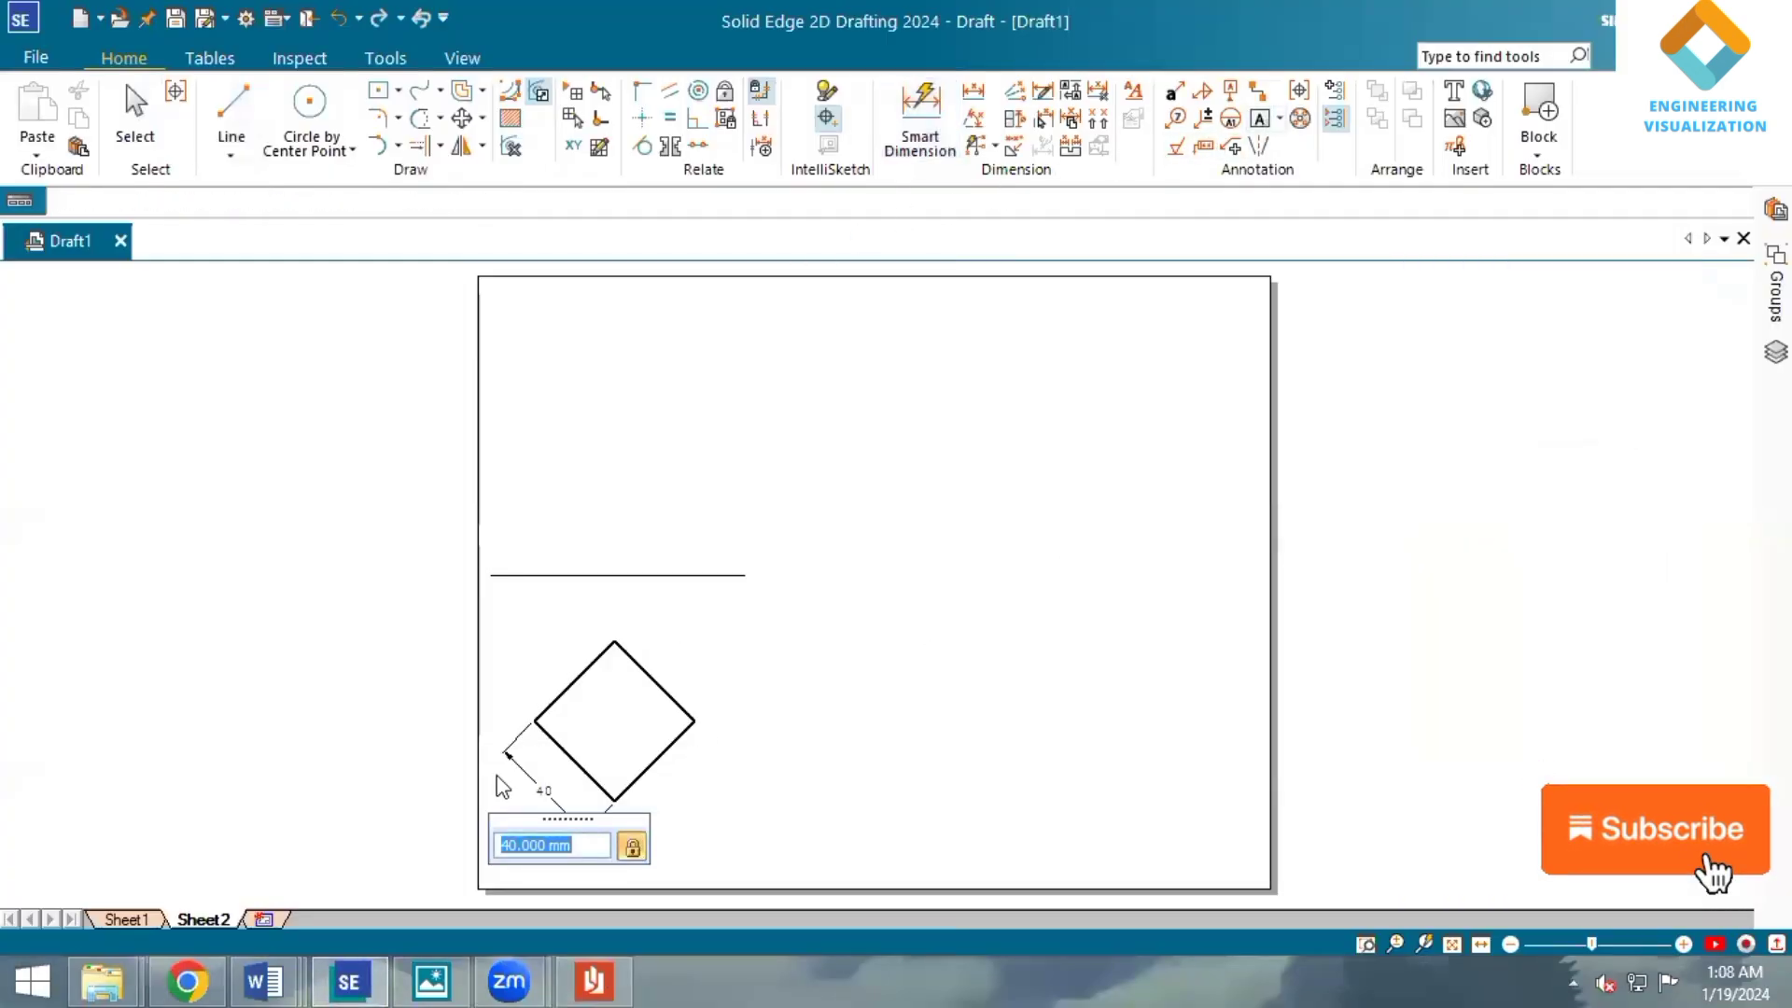
left_click(513, 714)
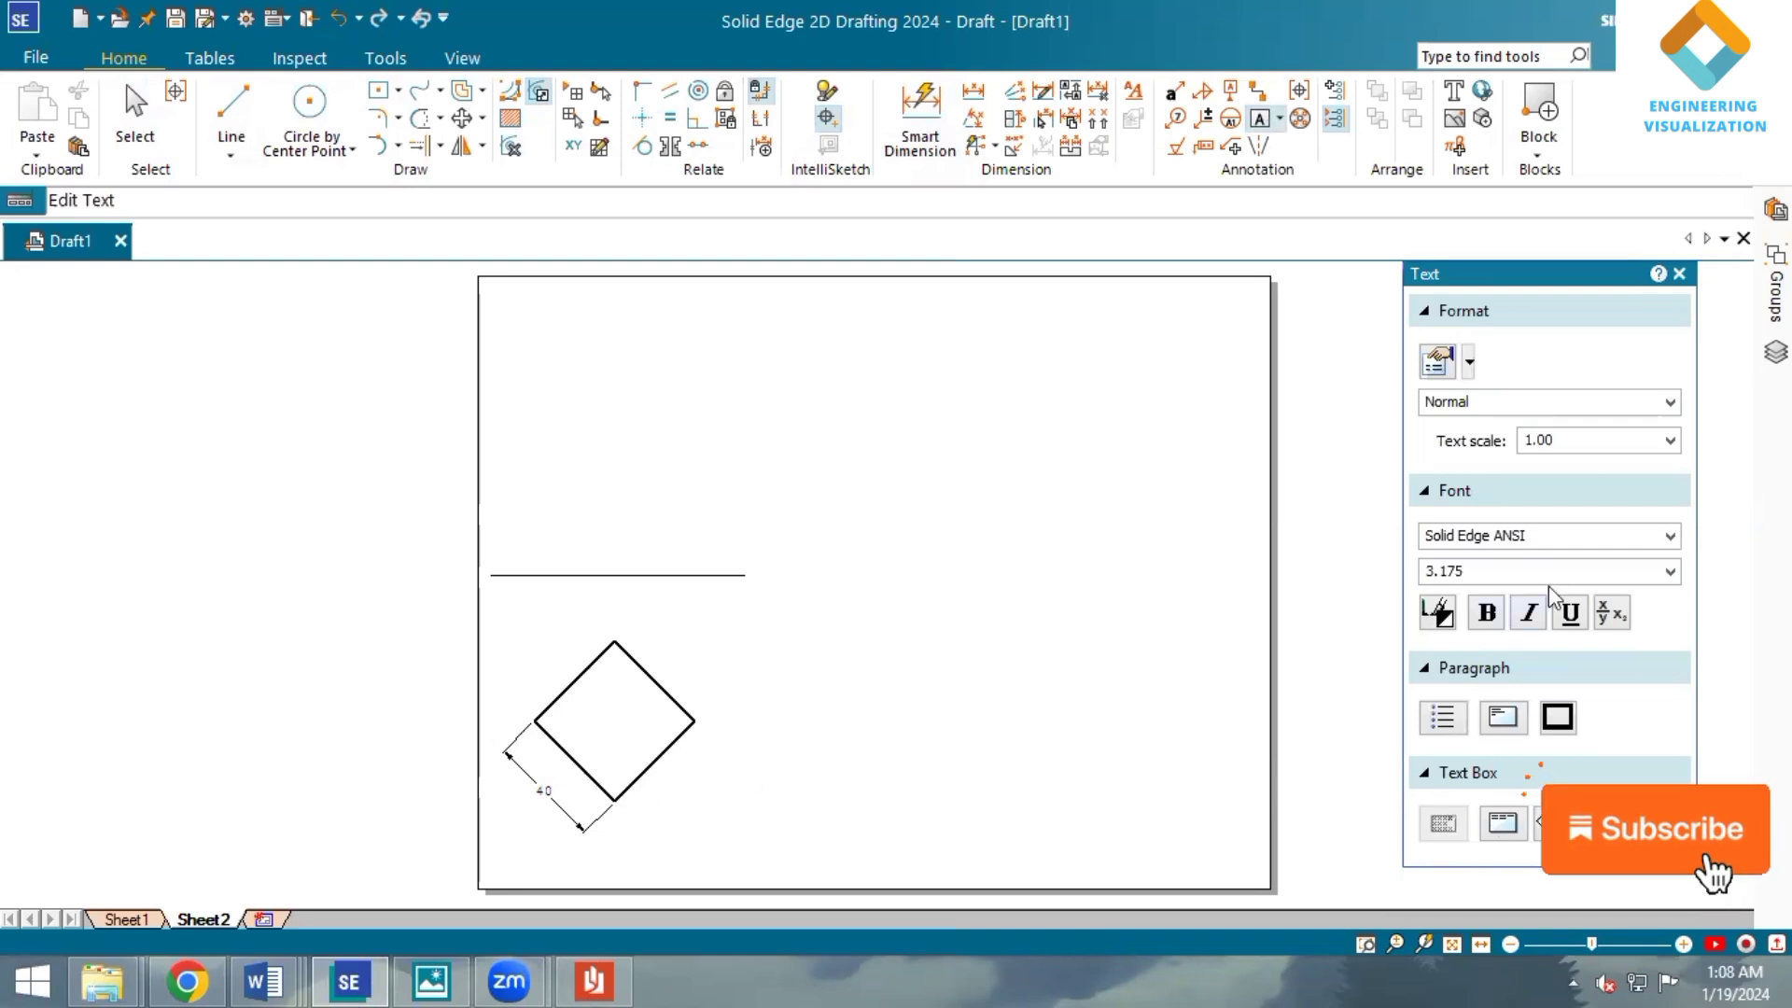
type("5")
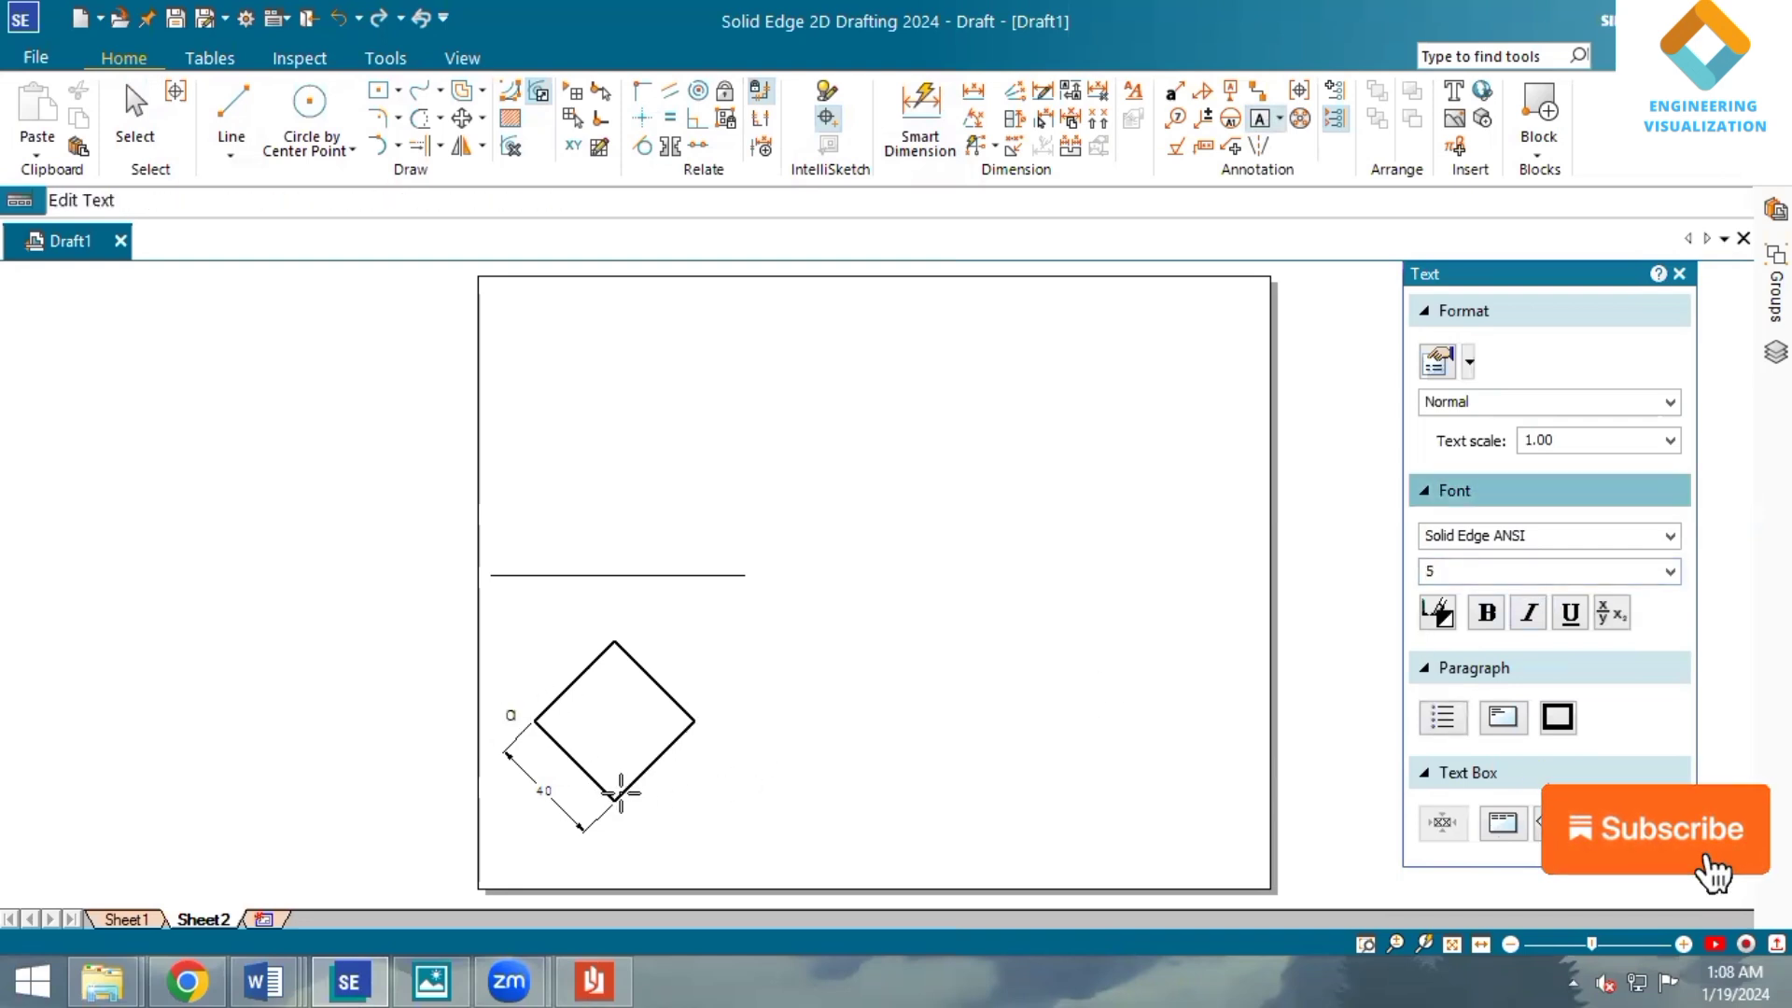
left_click(706, 733)
type("c")
left_click(638, 638)
Draw the vertical diagonal d–b and the horizontal diagonal a–c.
left_click(232, 110)
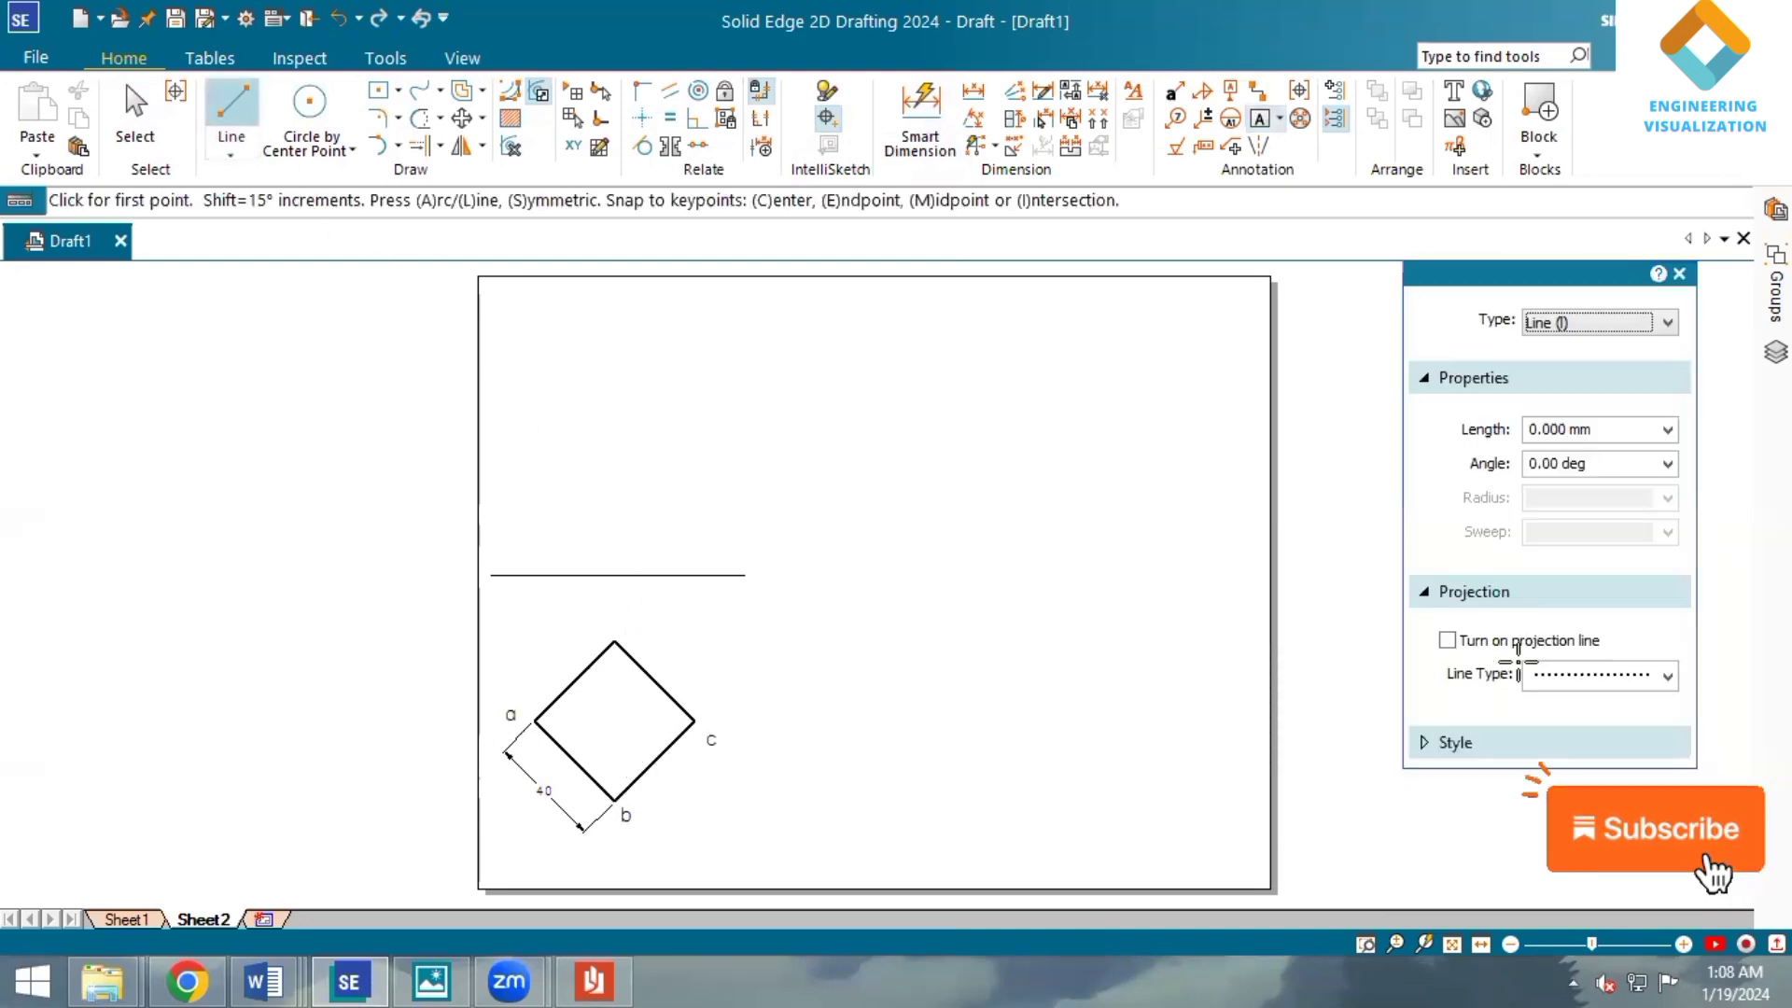
left_click(1545, 705)
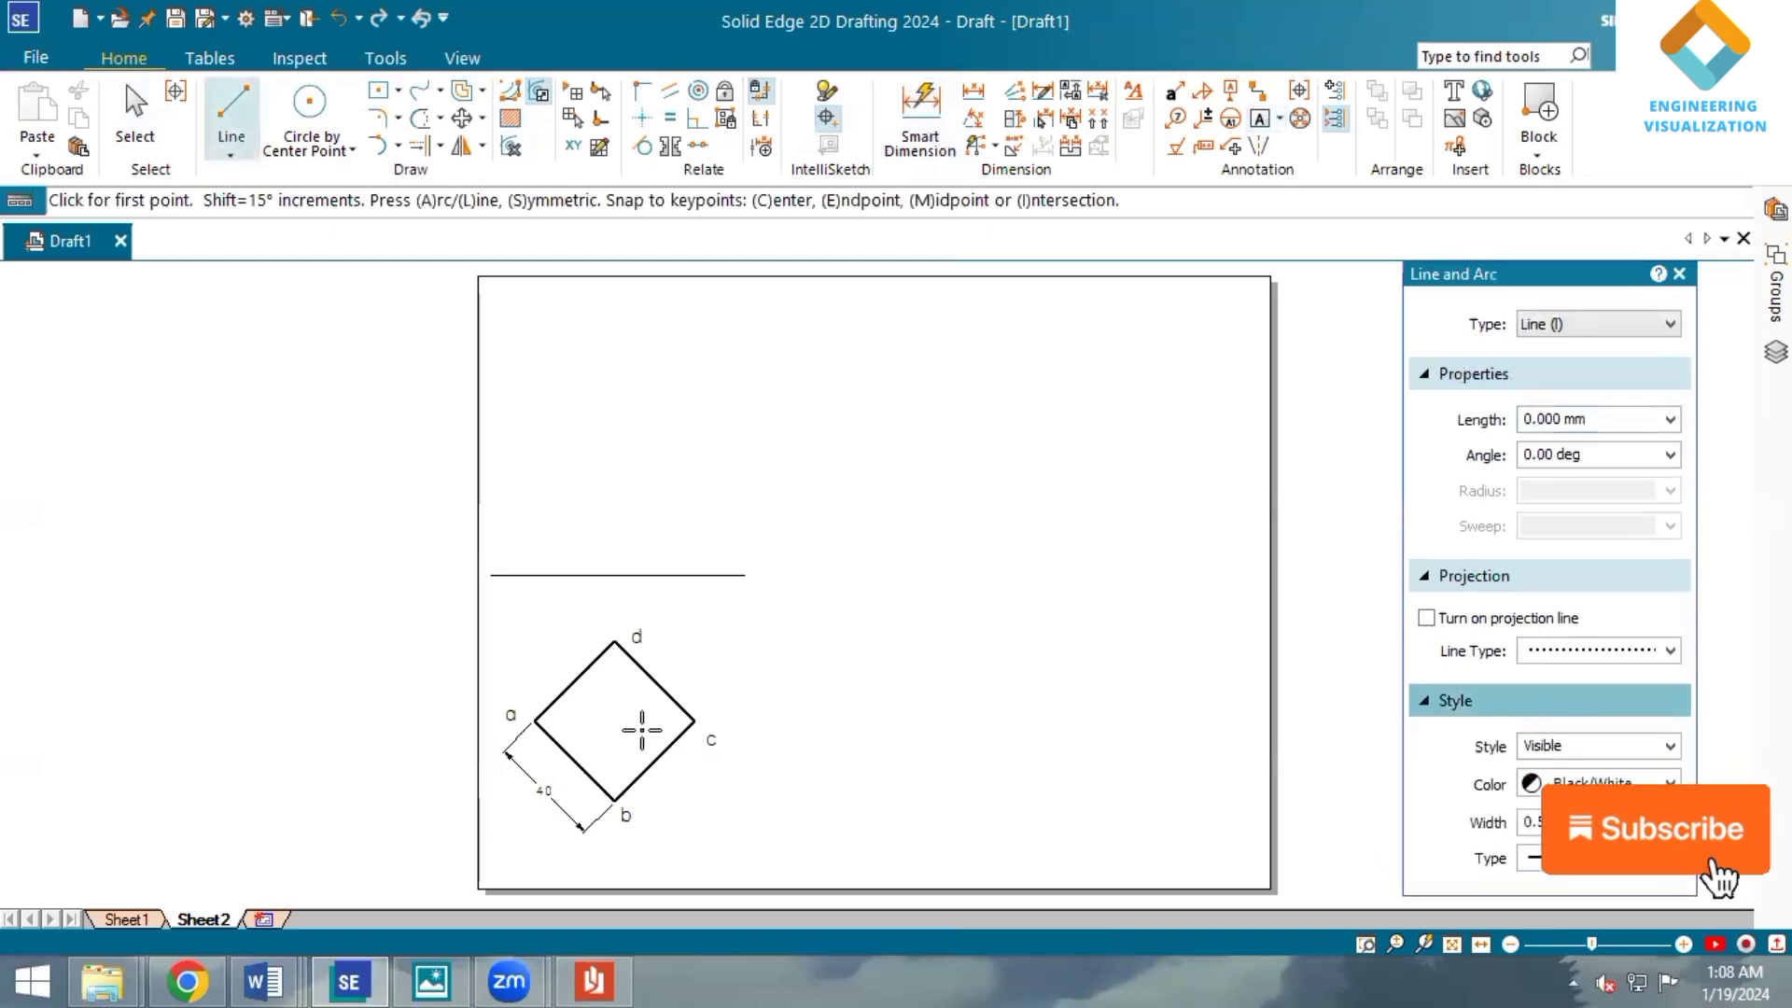
left_click(613, 640)
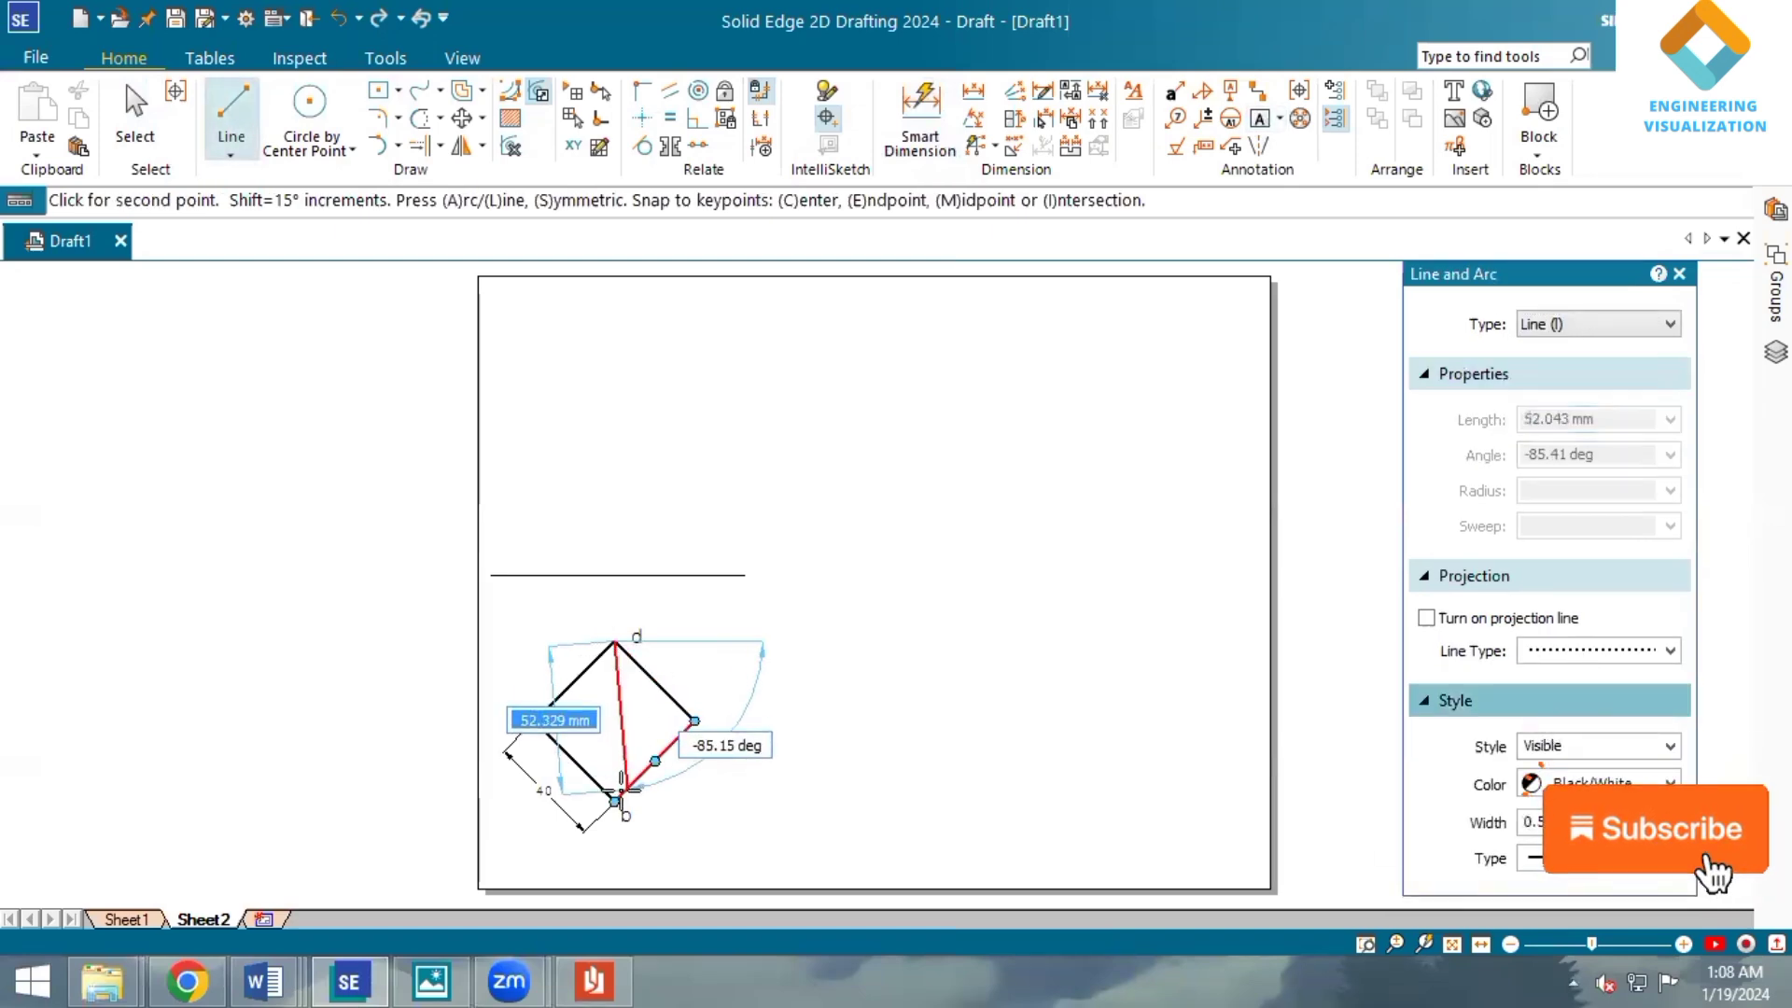
left_click(613, 801)
left_click(534, 720)
left_click(695, 721)
right_click(1104, 614)
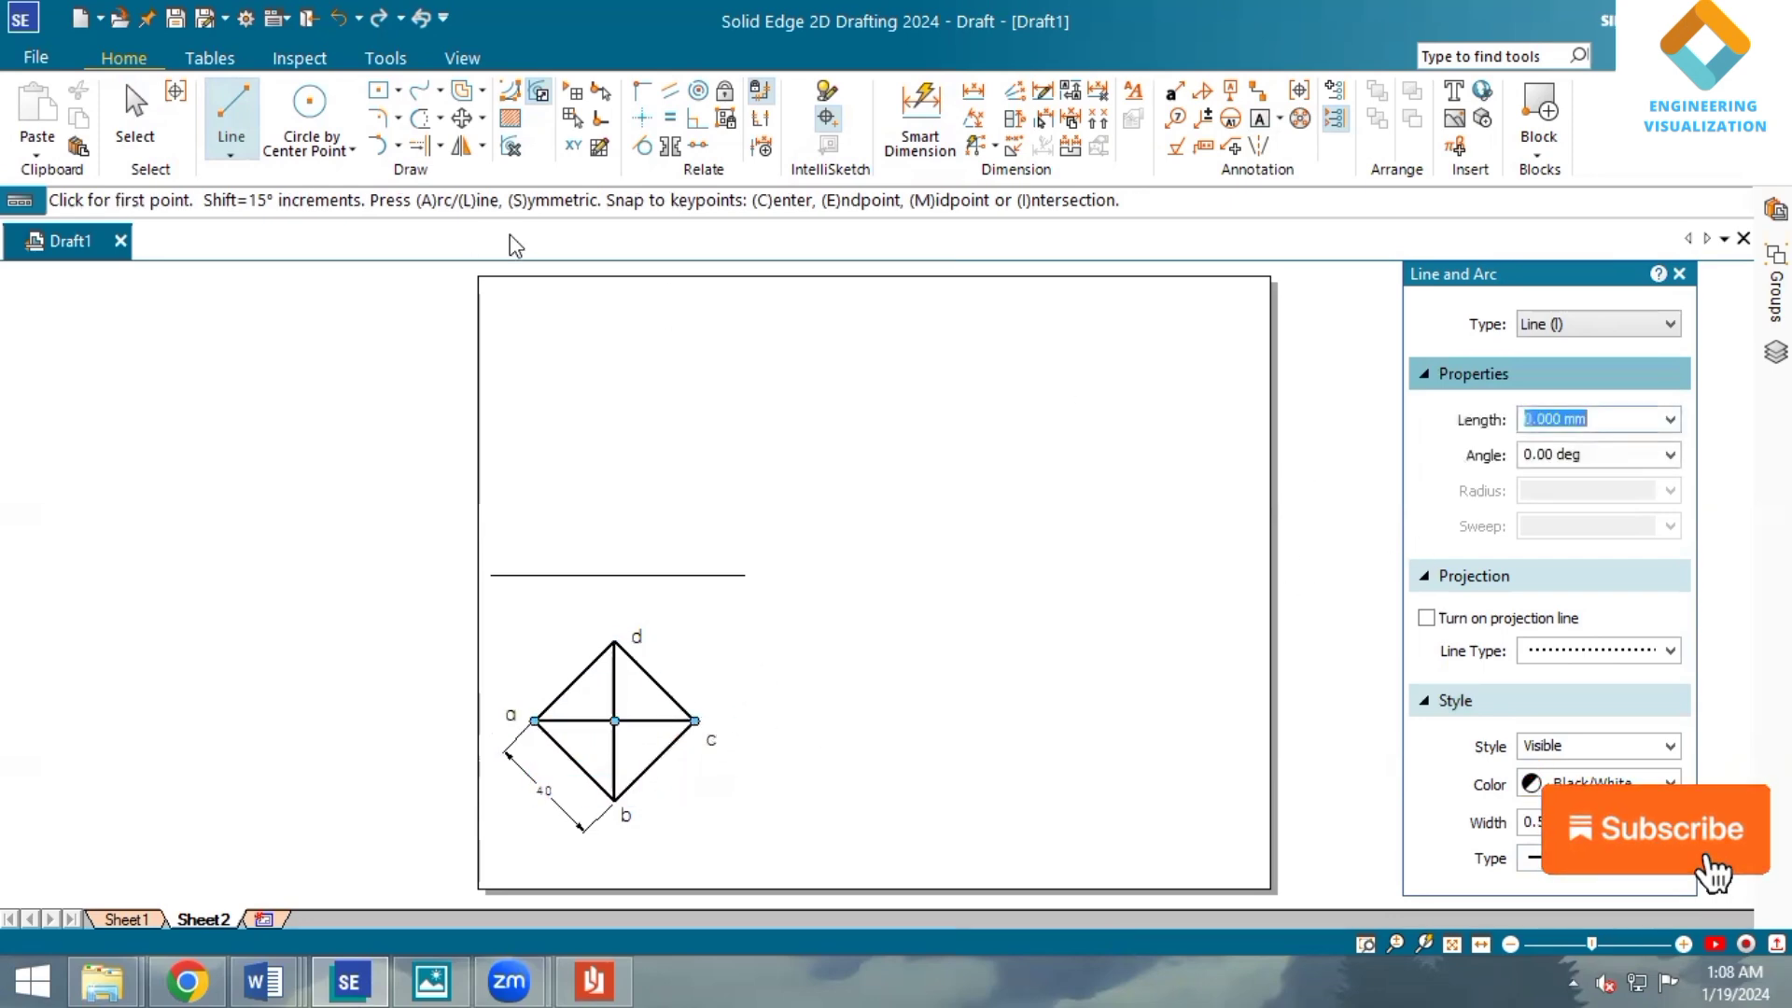
key("Escape")
Label the diamond's centre o.
key("t")
left_click(597, 720)
type("o1)")
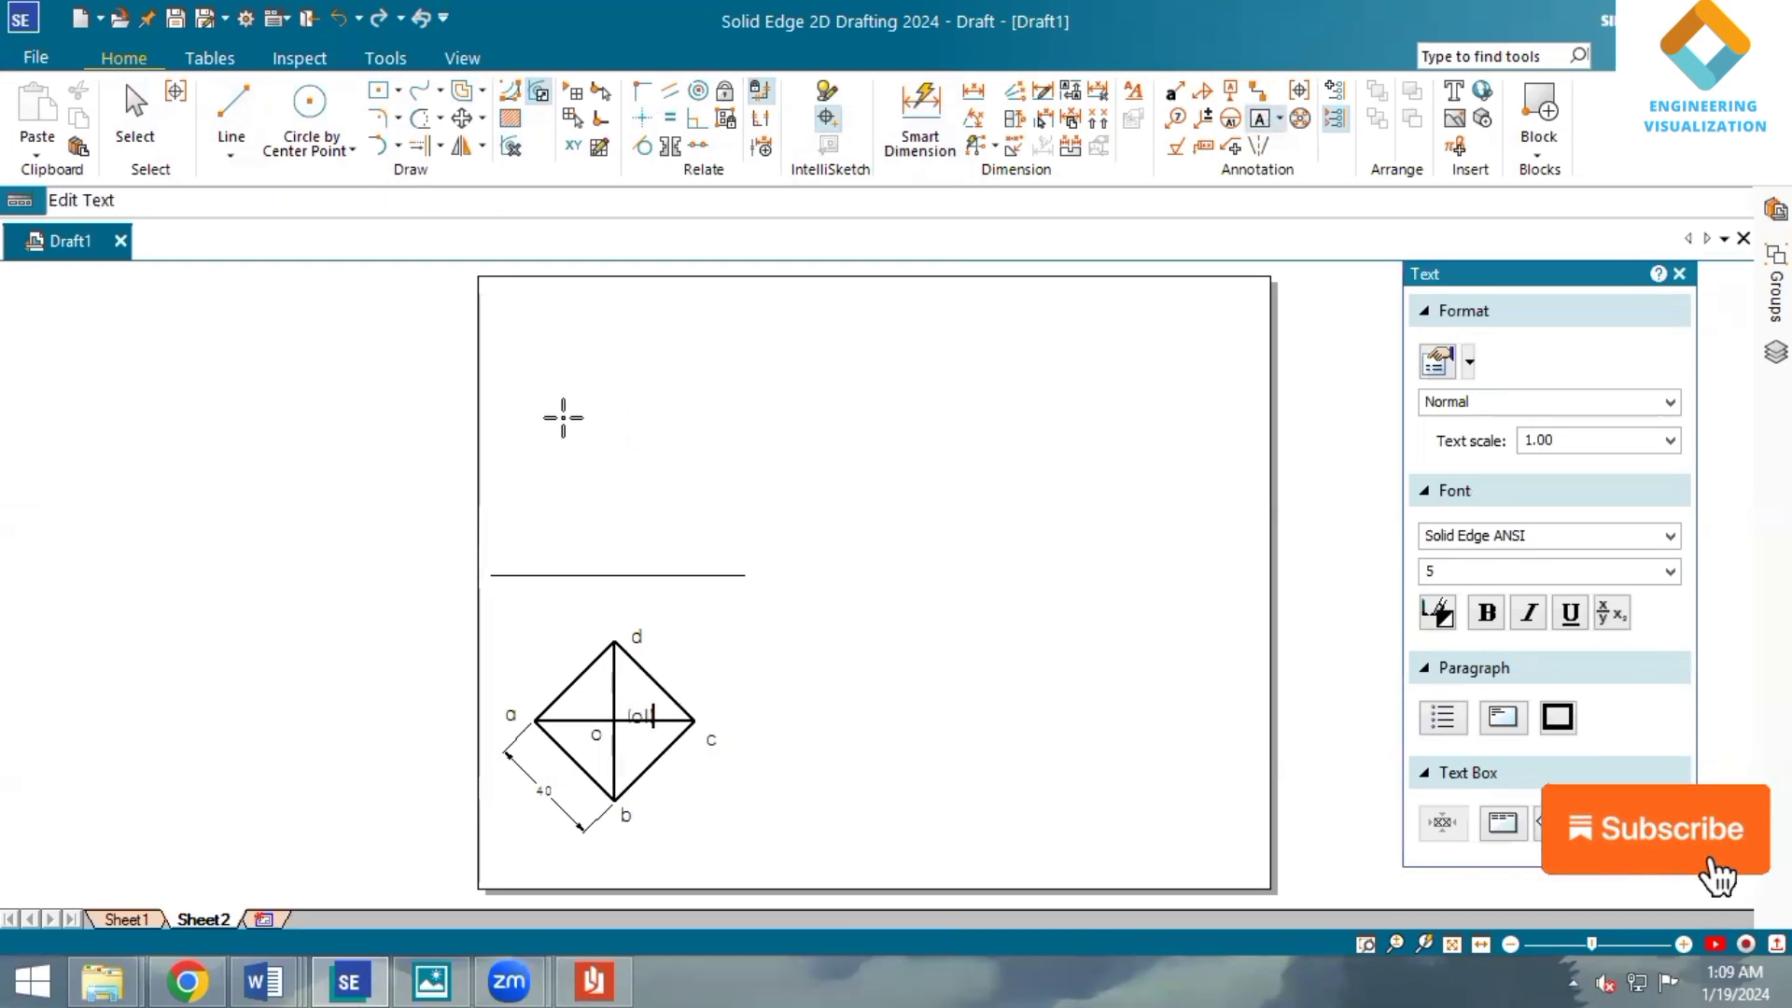
Switch new lines to a thinner line width for projectors.
left_click(232, 116)
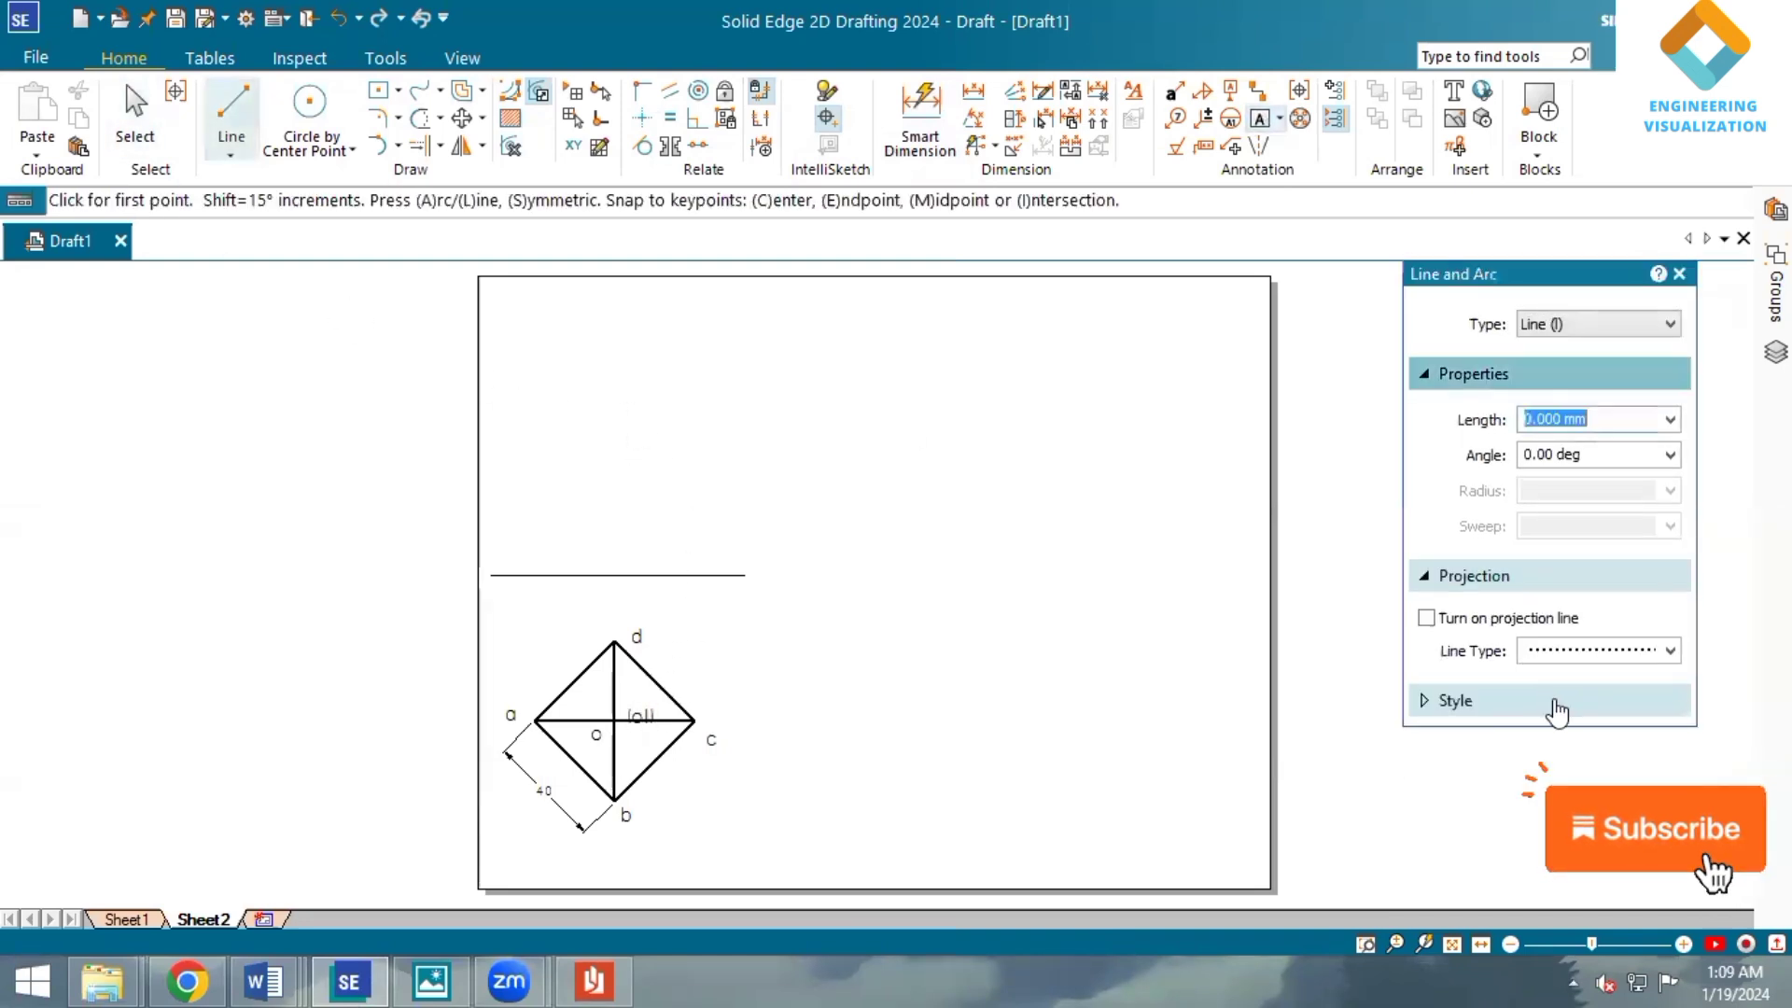
left_click(1557, 712)
left_click(1670, 823)
left_click(1587, 861)
Project corners a, c and d up to the reference line, then fit the sheet.
left_click(535, 719)
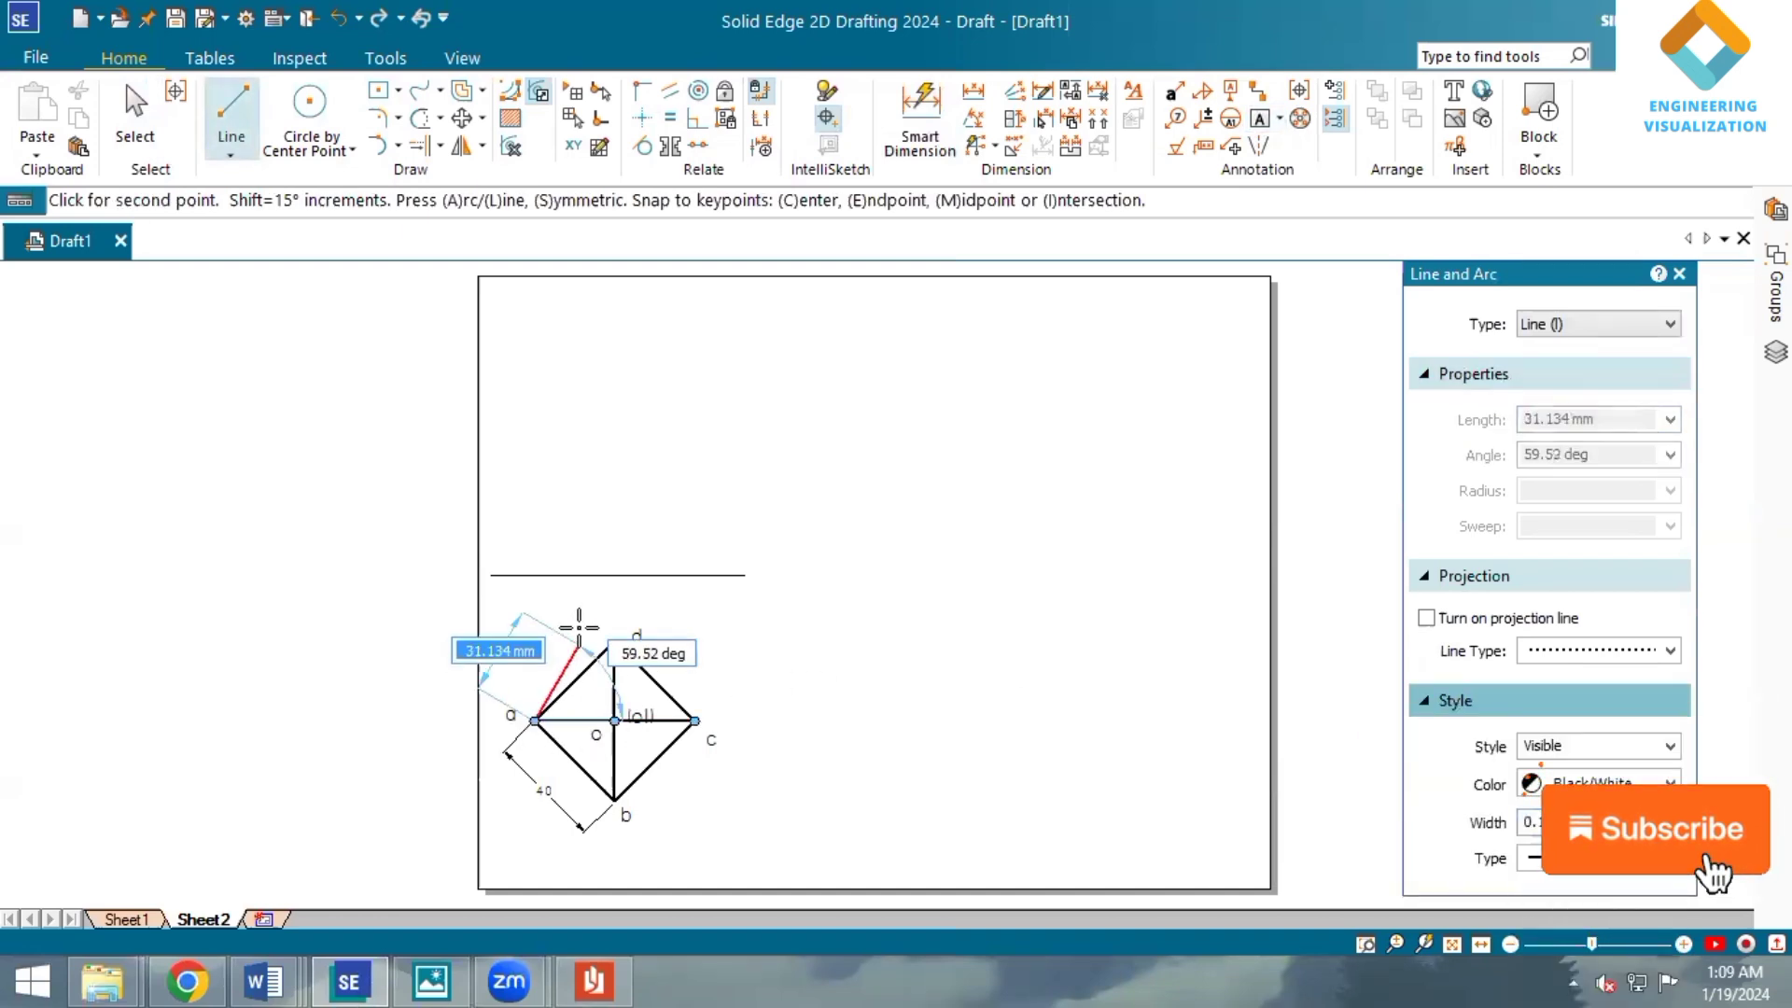
left_click(540, 575)
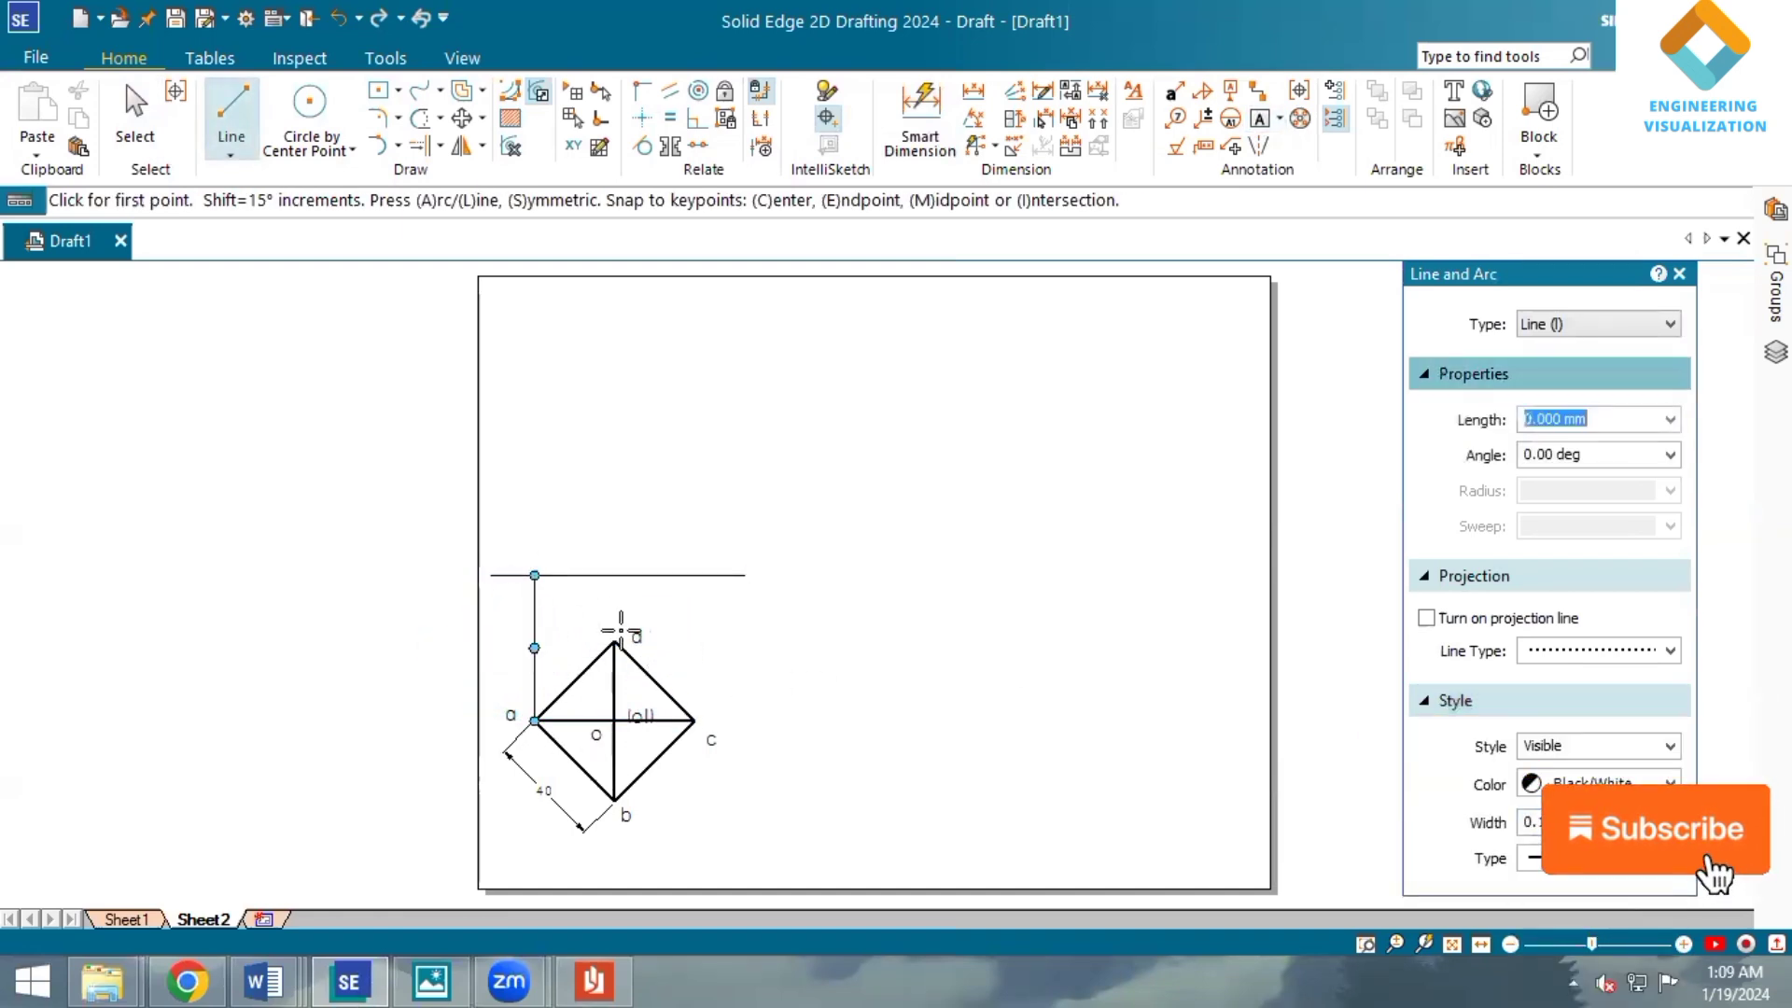
left_click(695, 720)
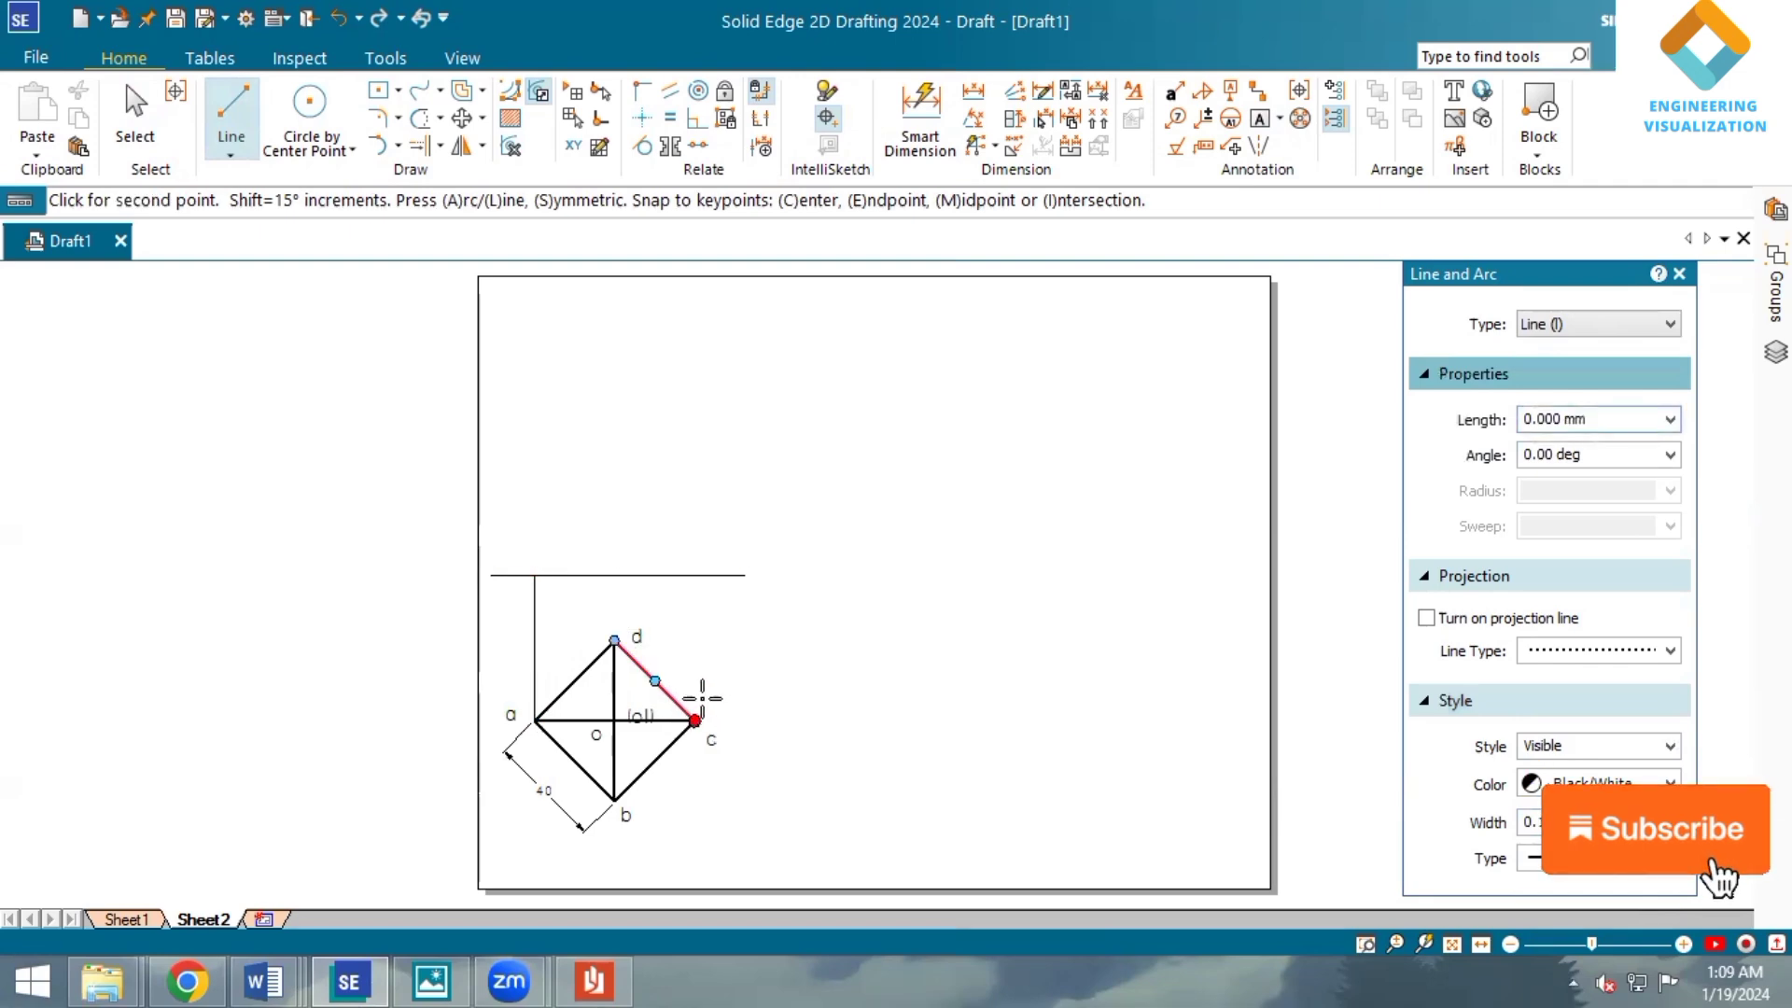
left_click(694, 575)
right_click(689, 586)
left_click(615, 640)
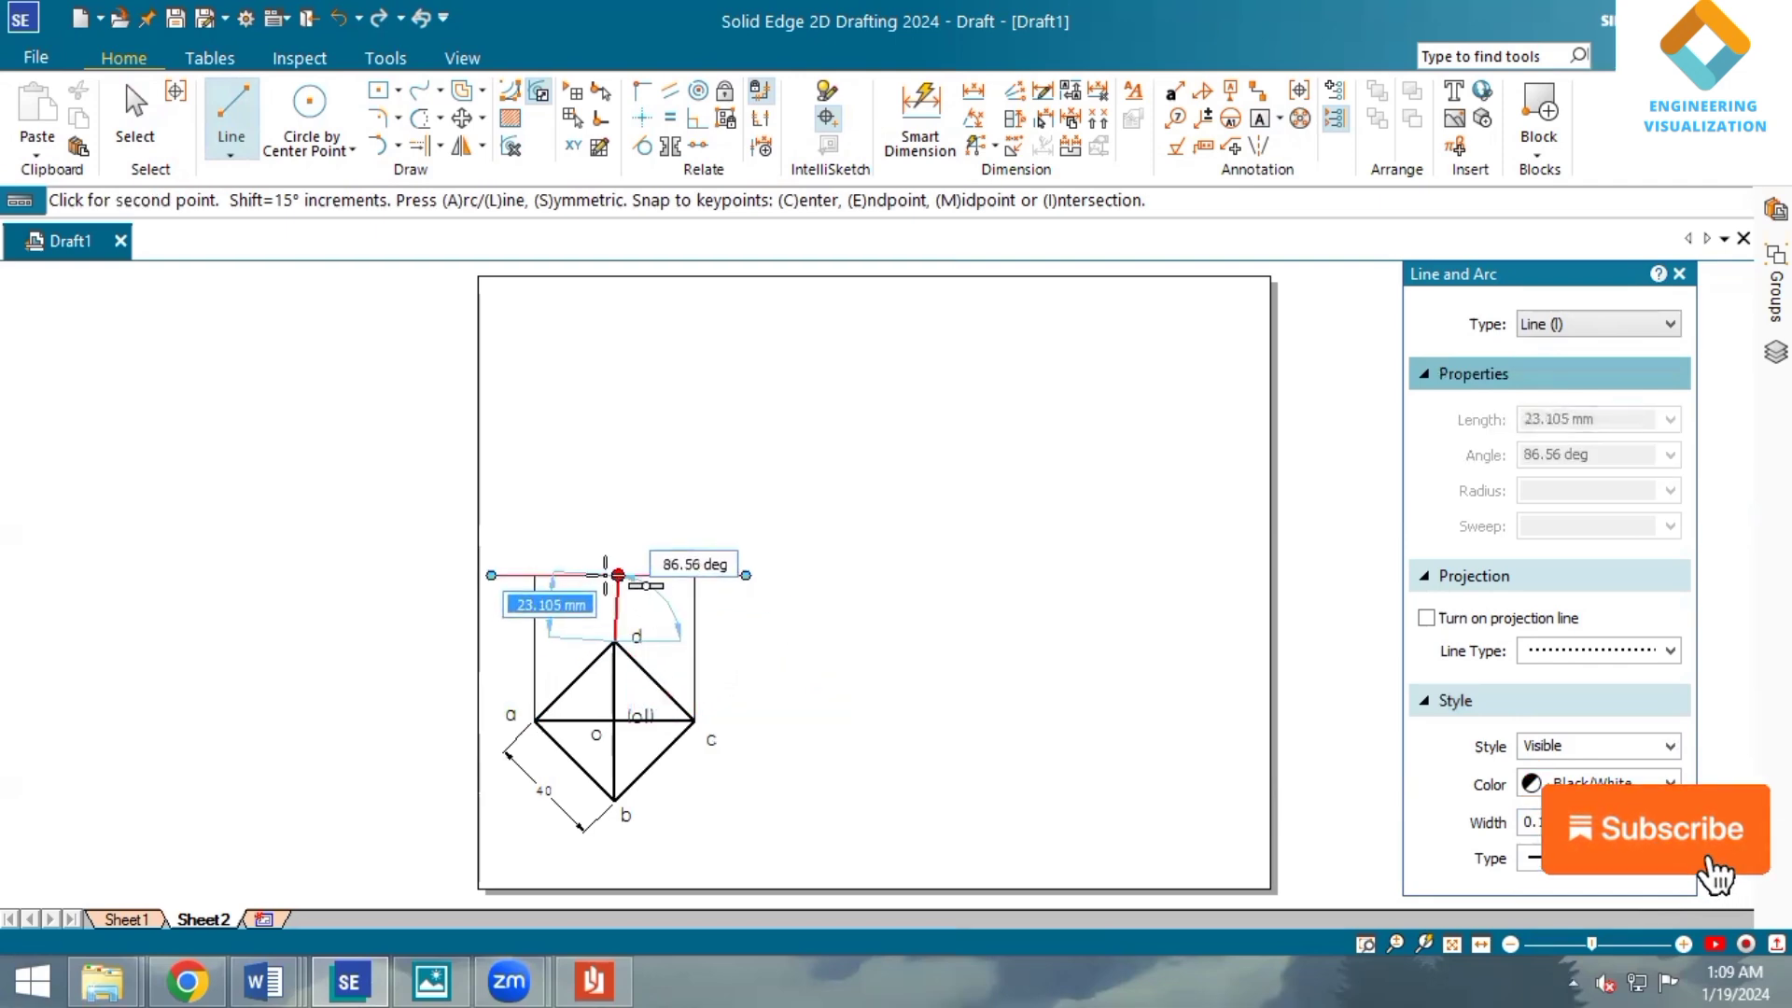
scroll(618, 575, "up", 2)
scroll(621, 574, "up", 4)
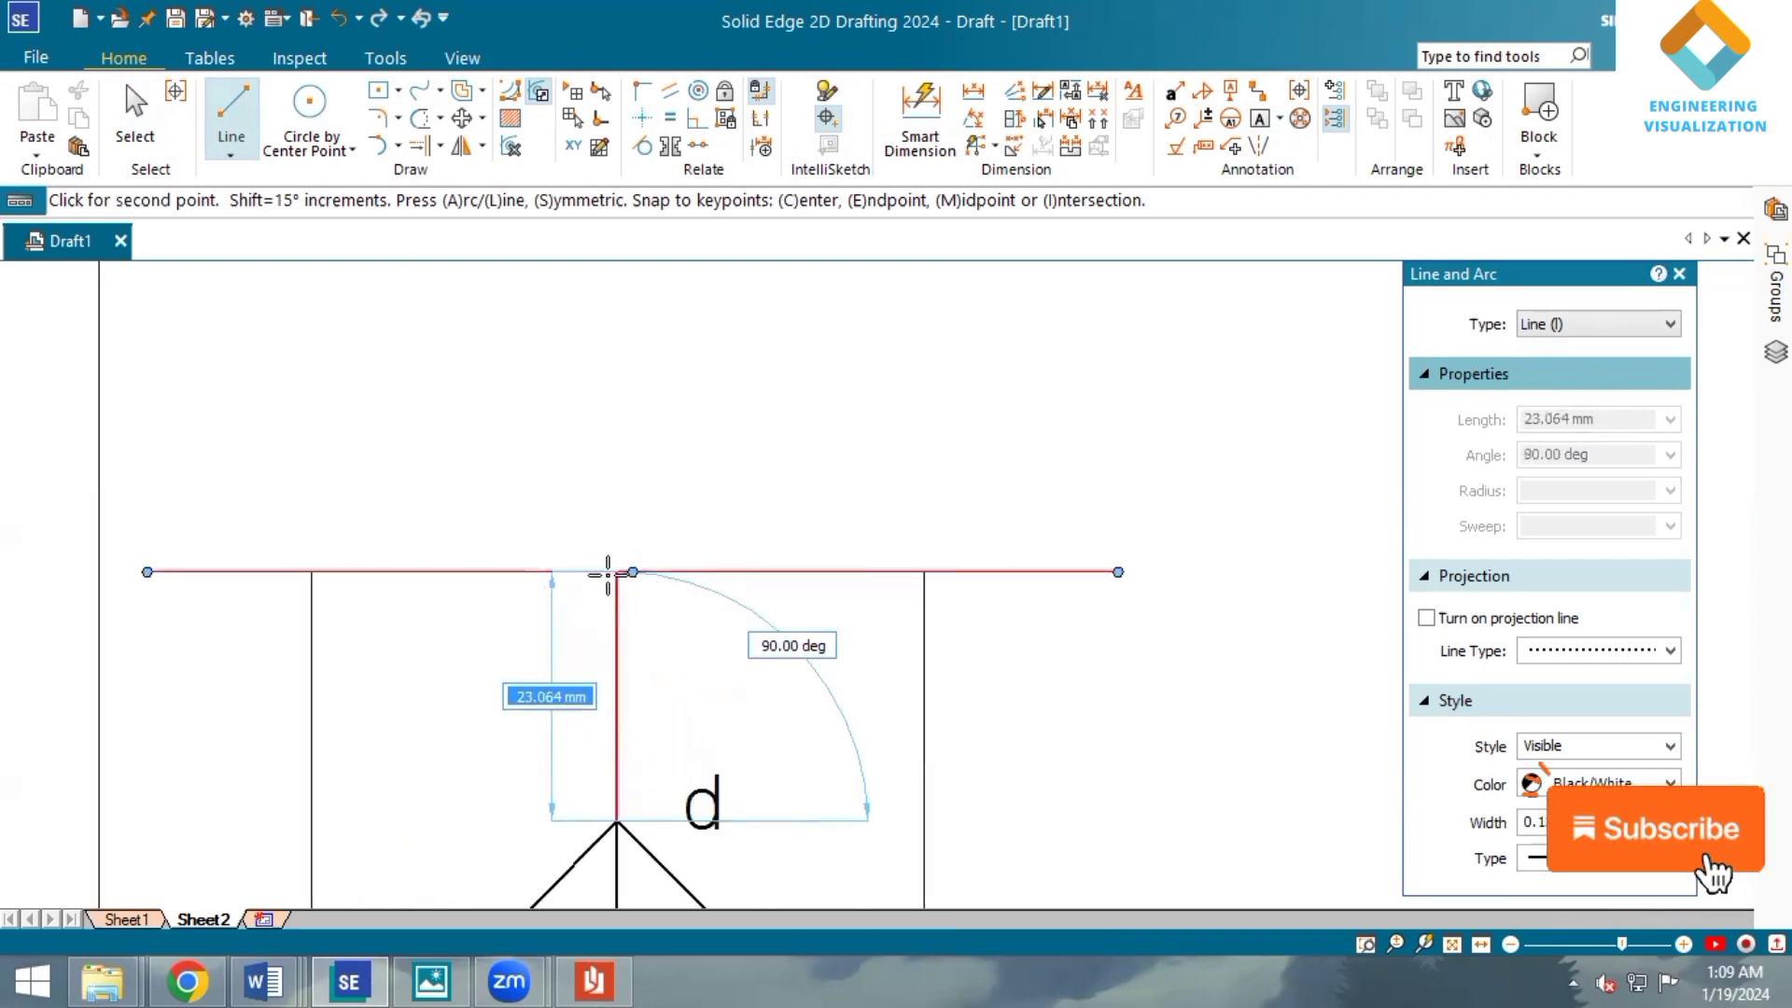
left_click(611, 568)
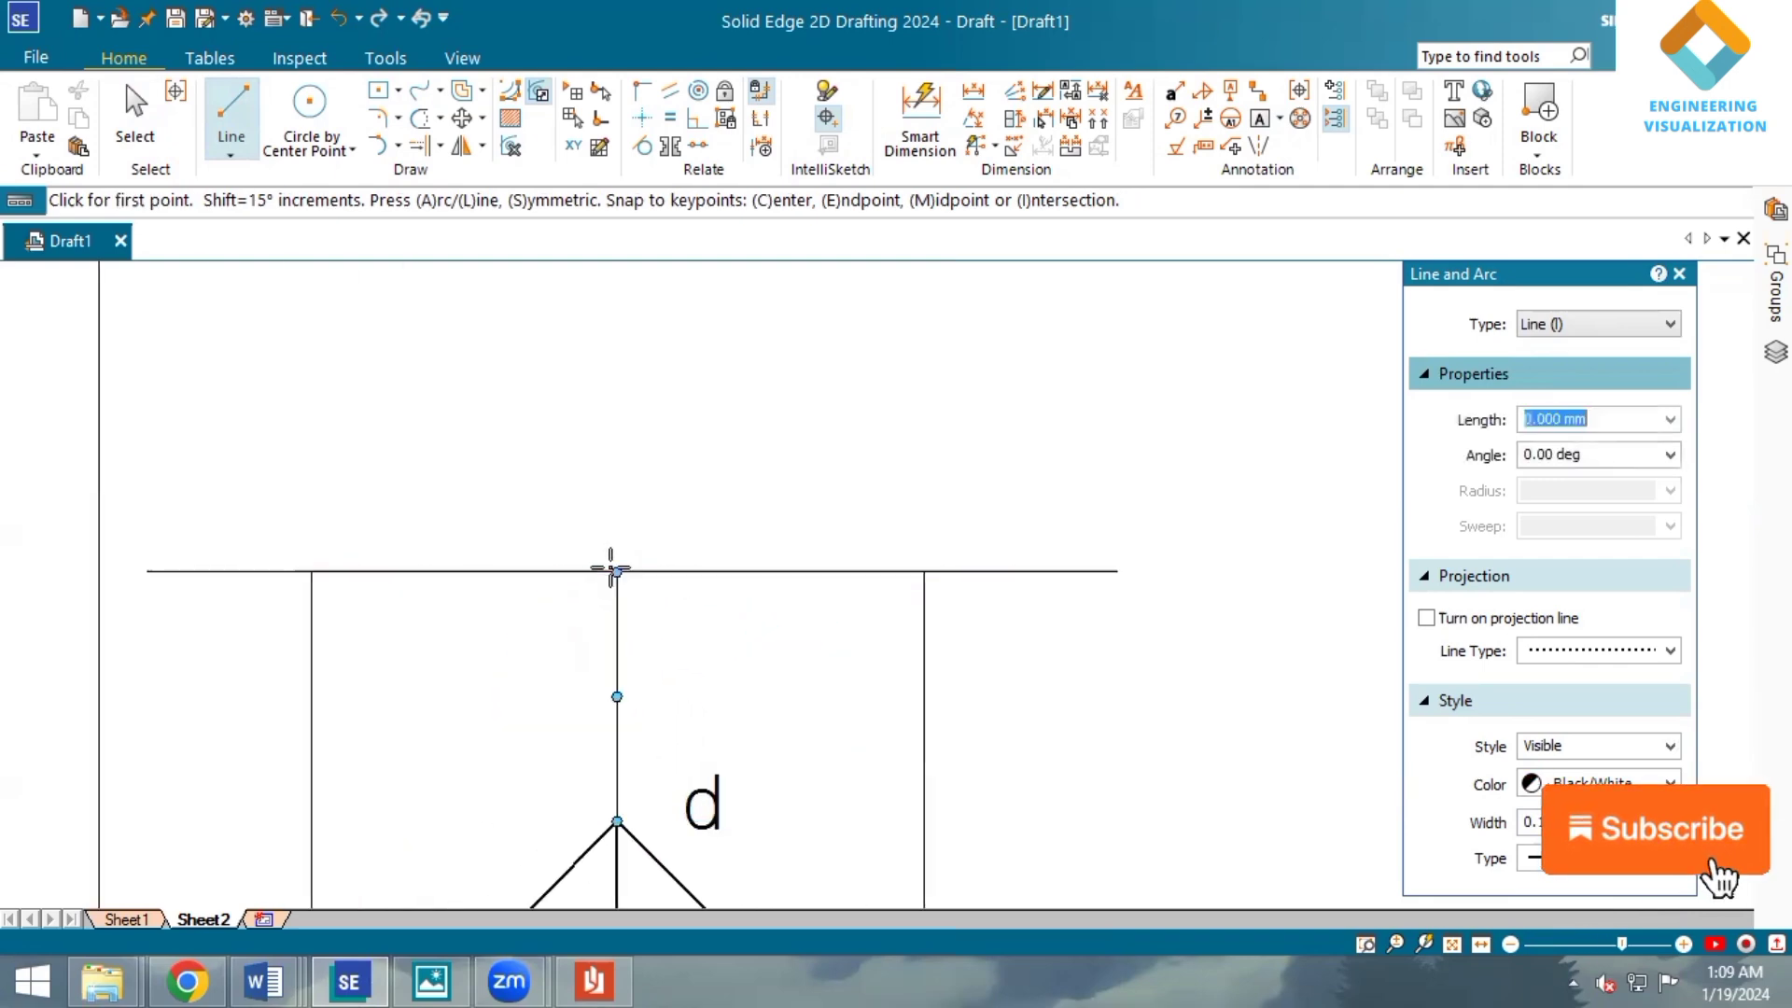
left_click(1471, 945)
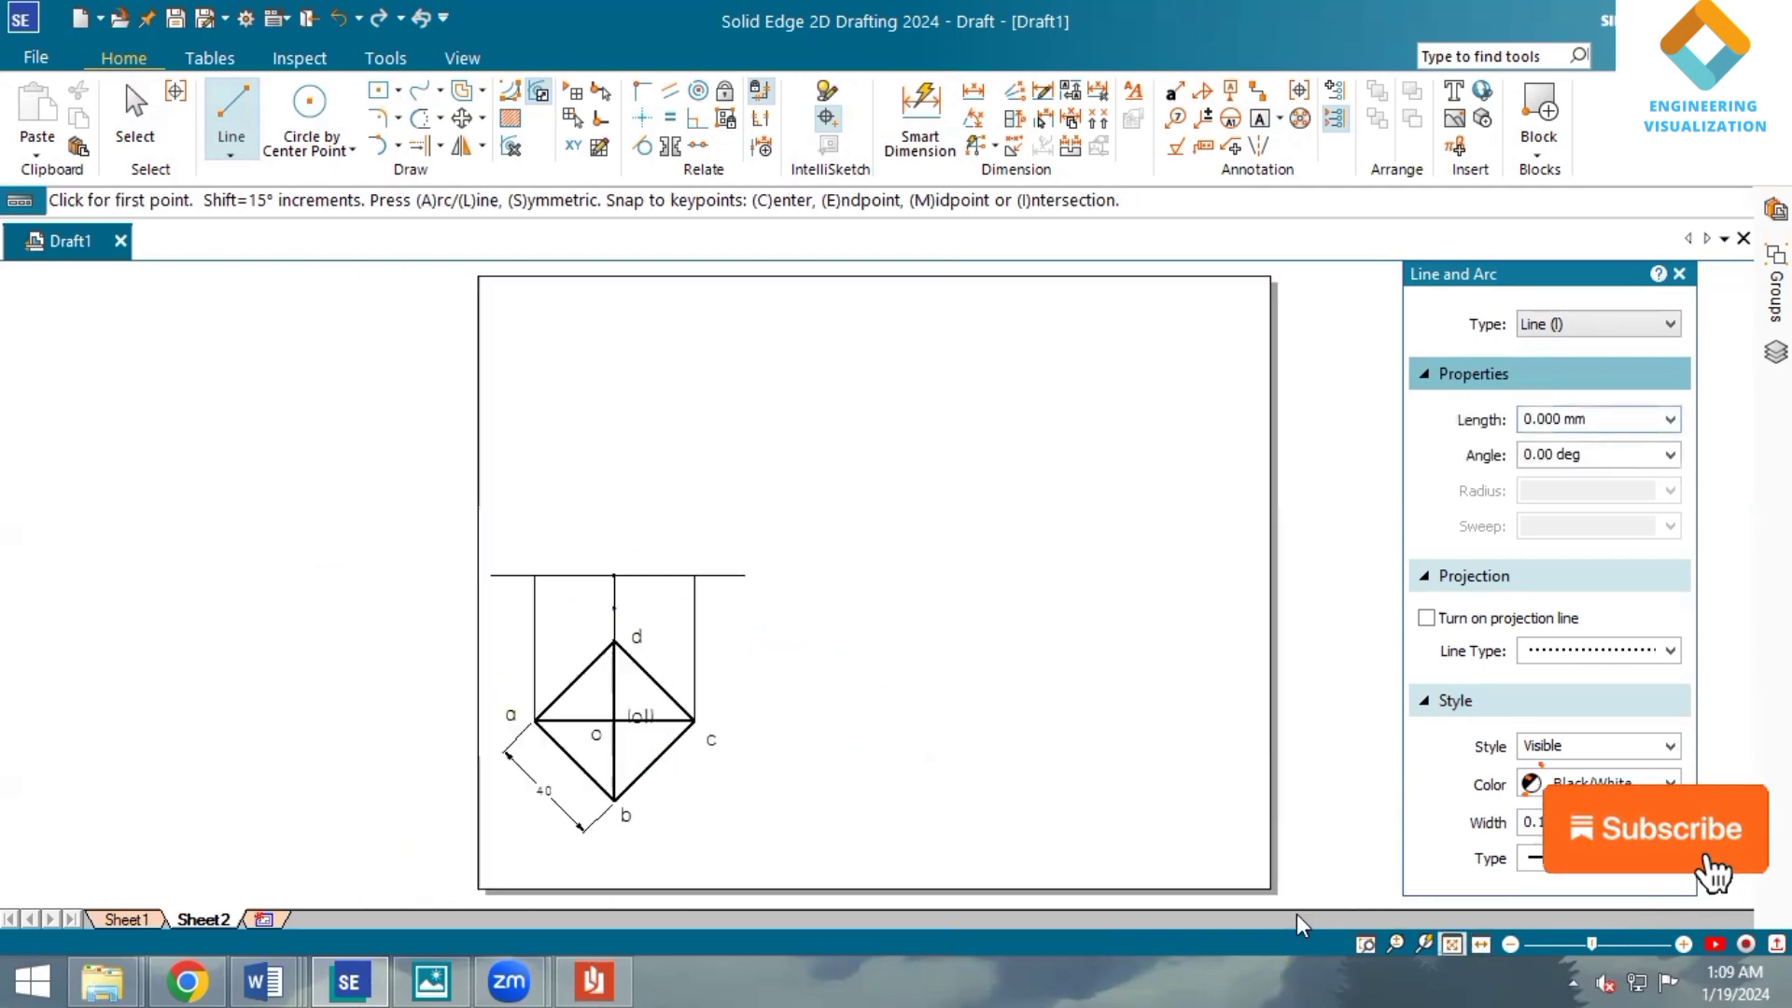
left_click(591, 977)
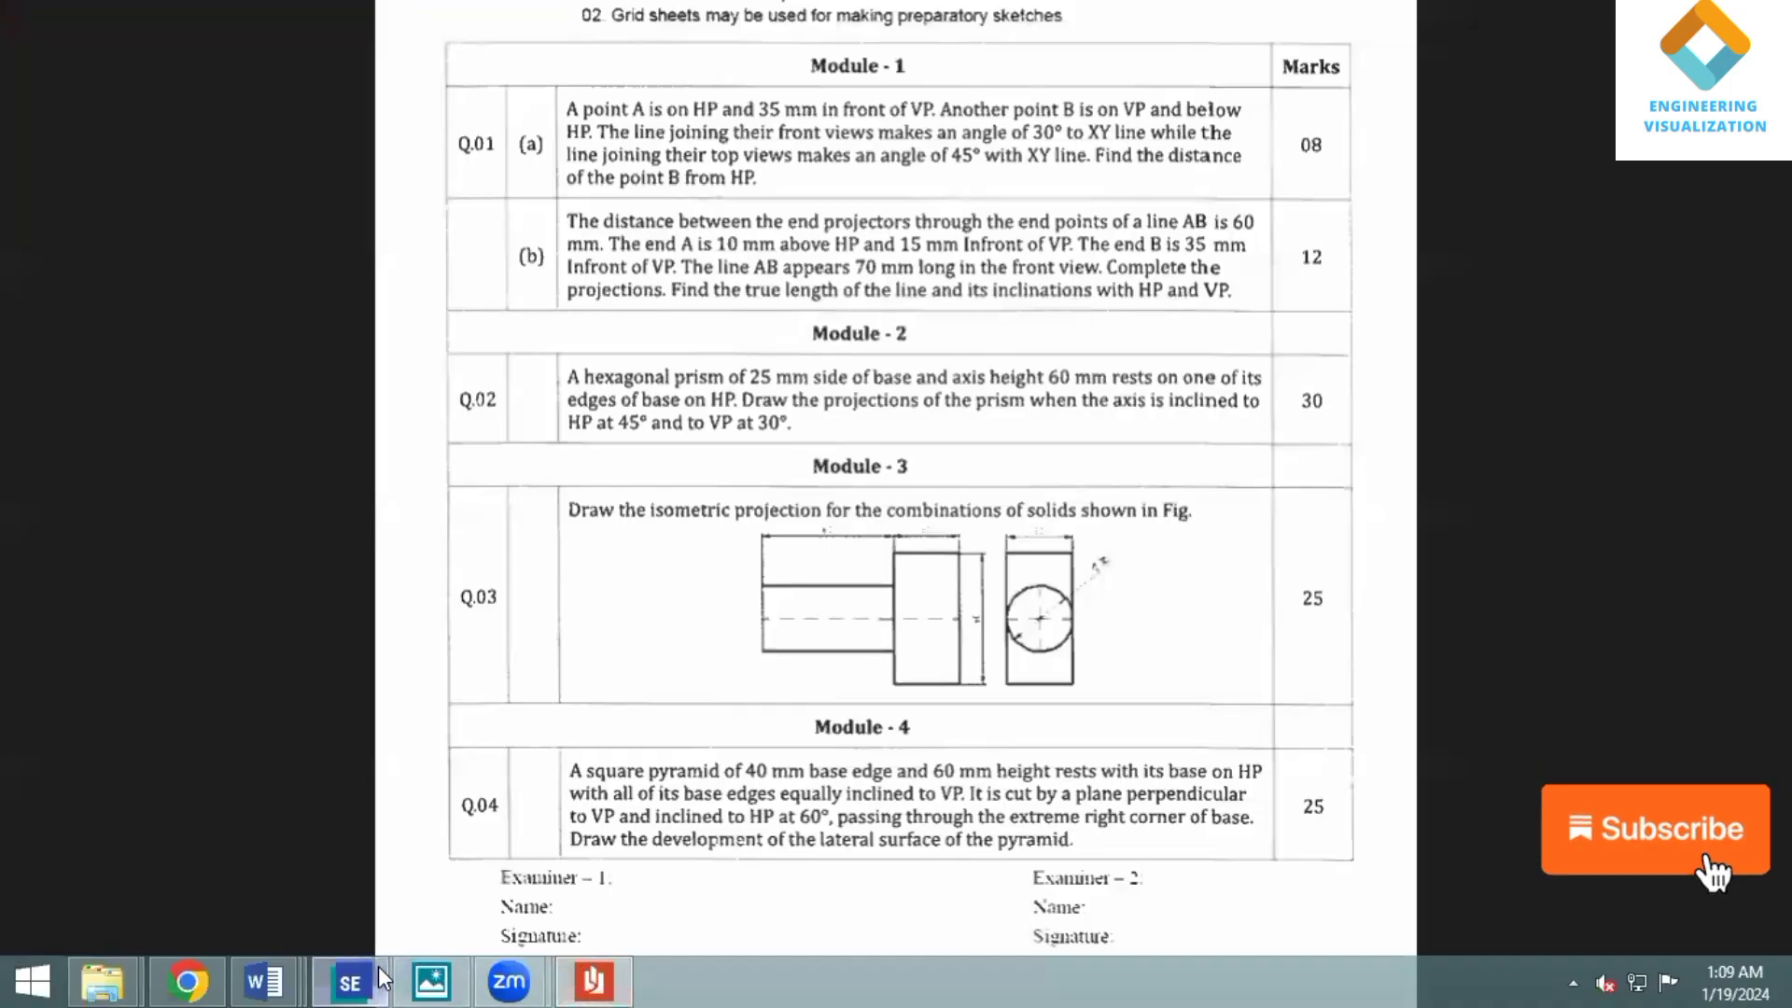
Set the line width to 0.50 mm with the dotted projection pattern.
left_click(348, 980)
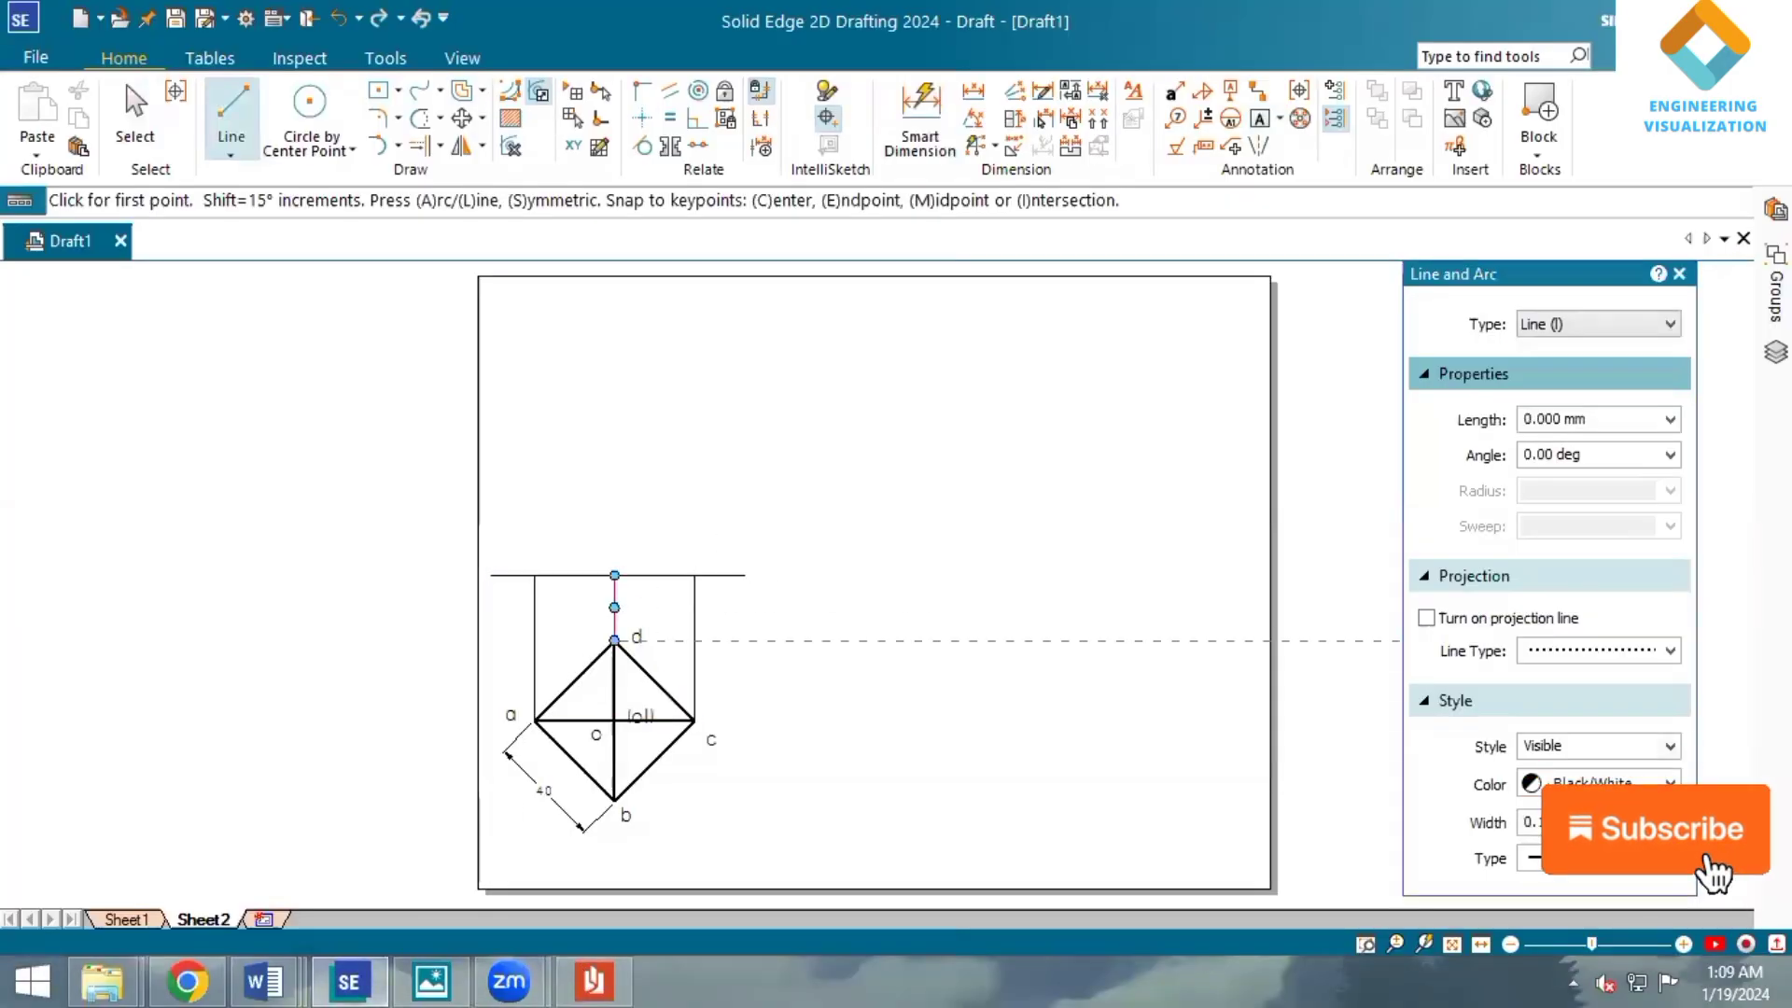
left_click(1671, 823)
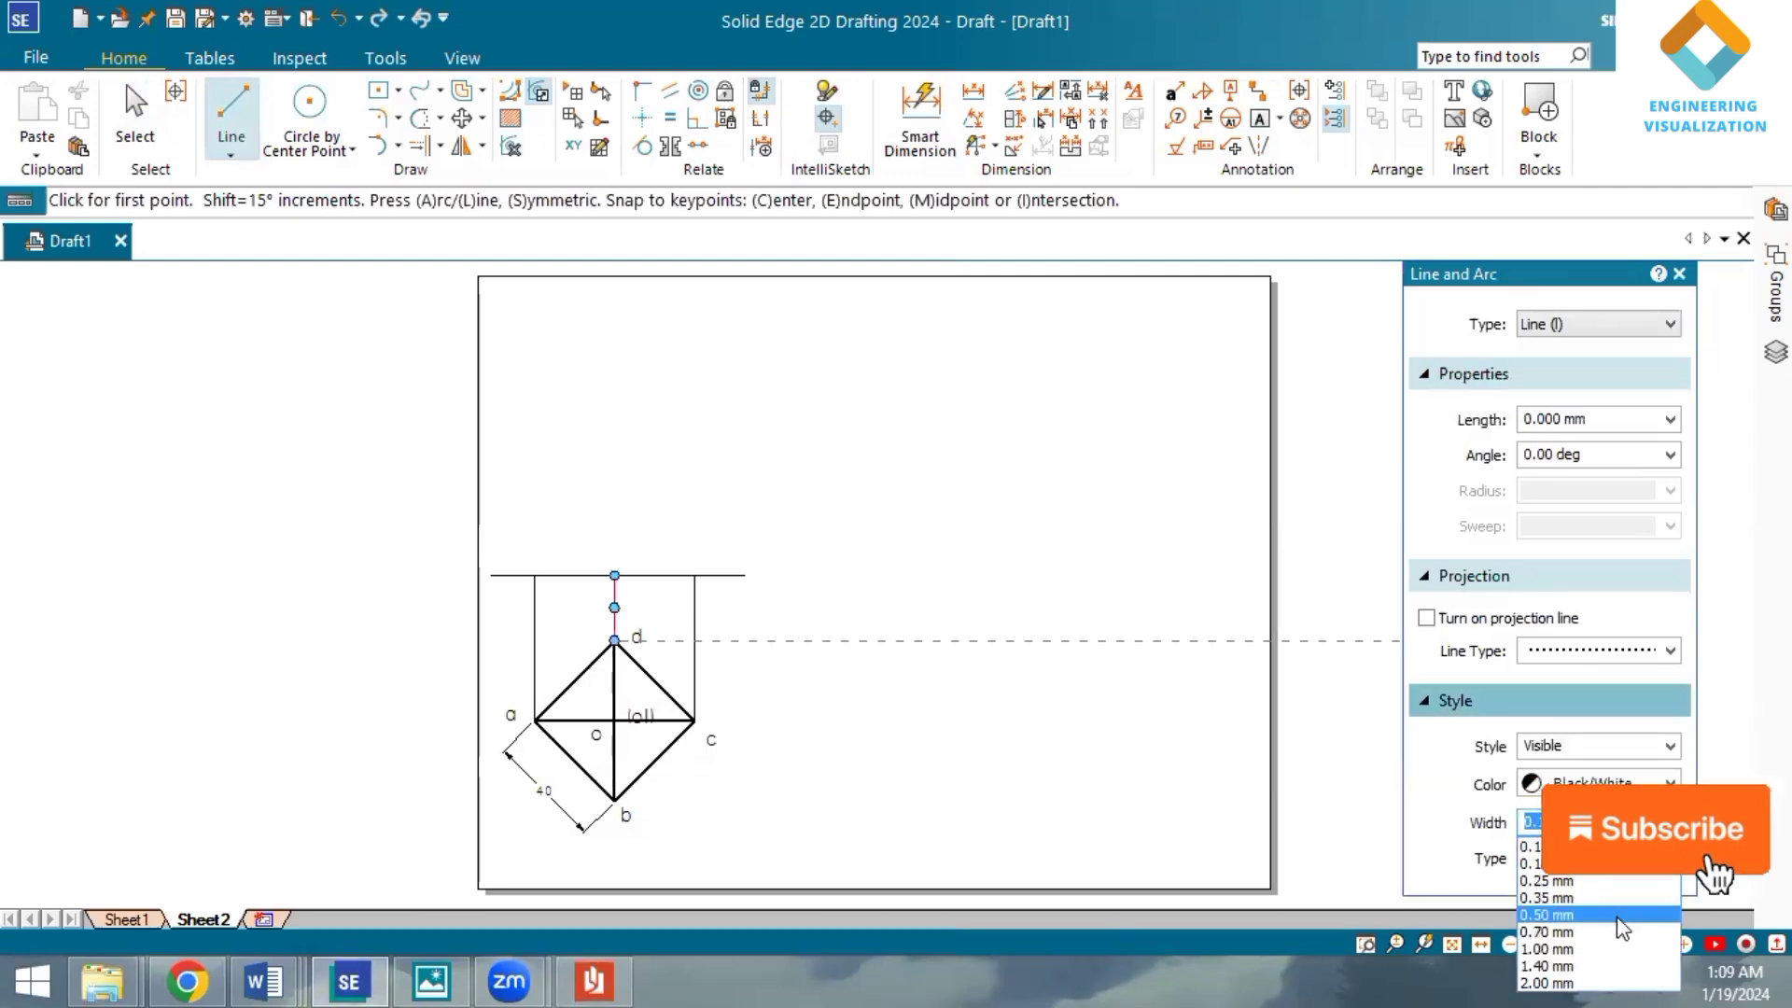
left_click(1618, 916)
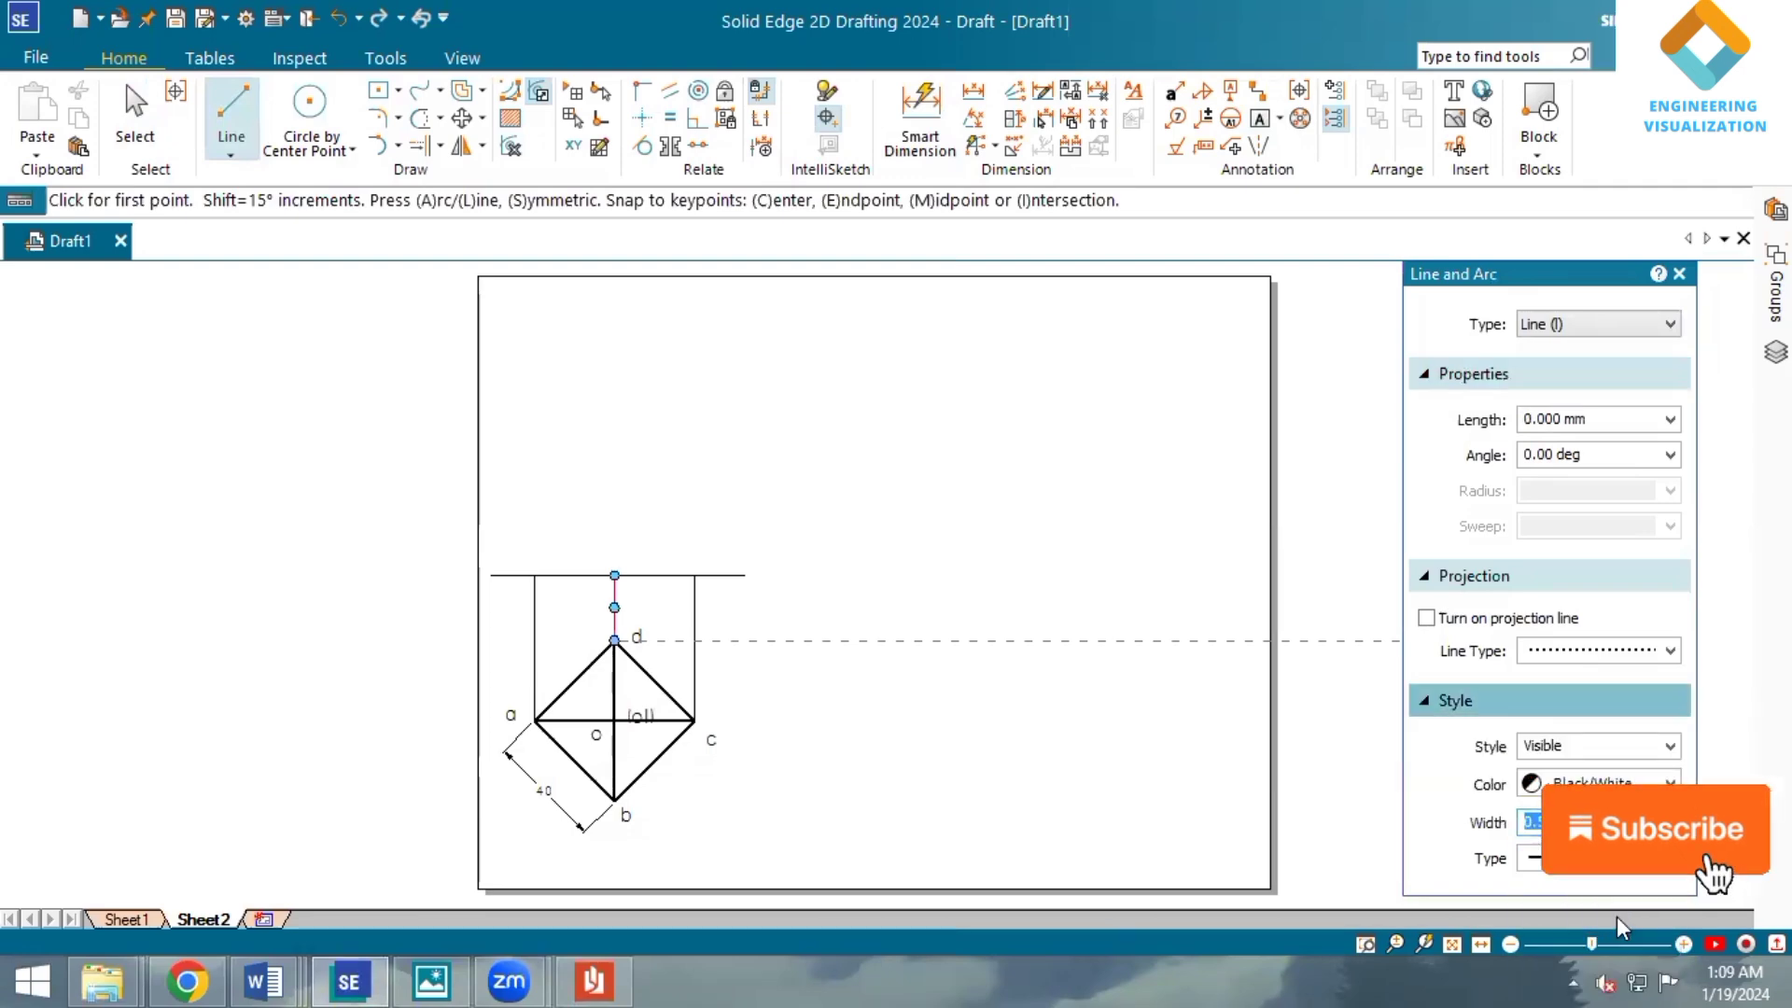
left_click(1670, 746)
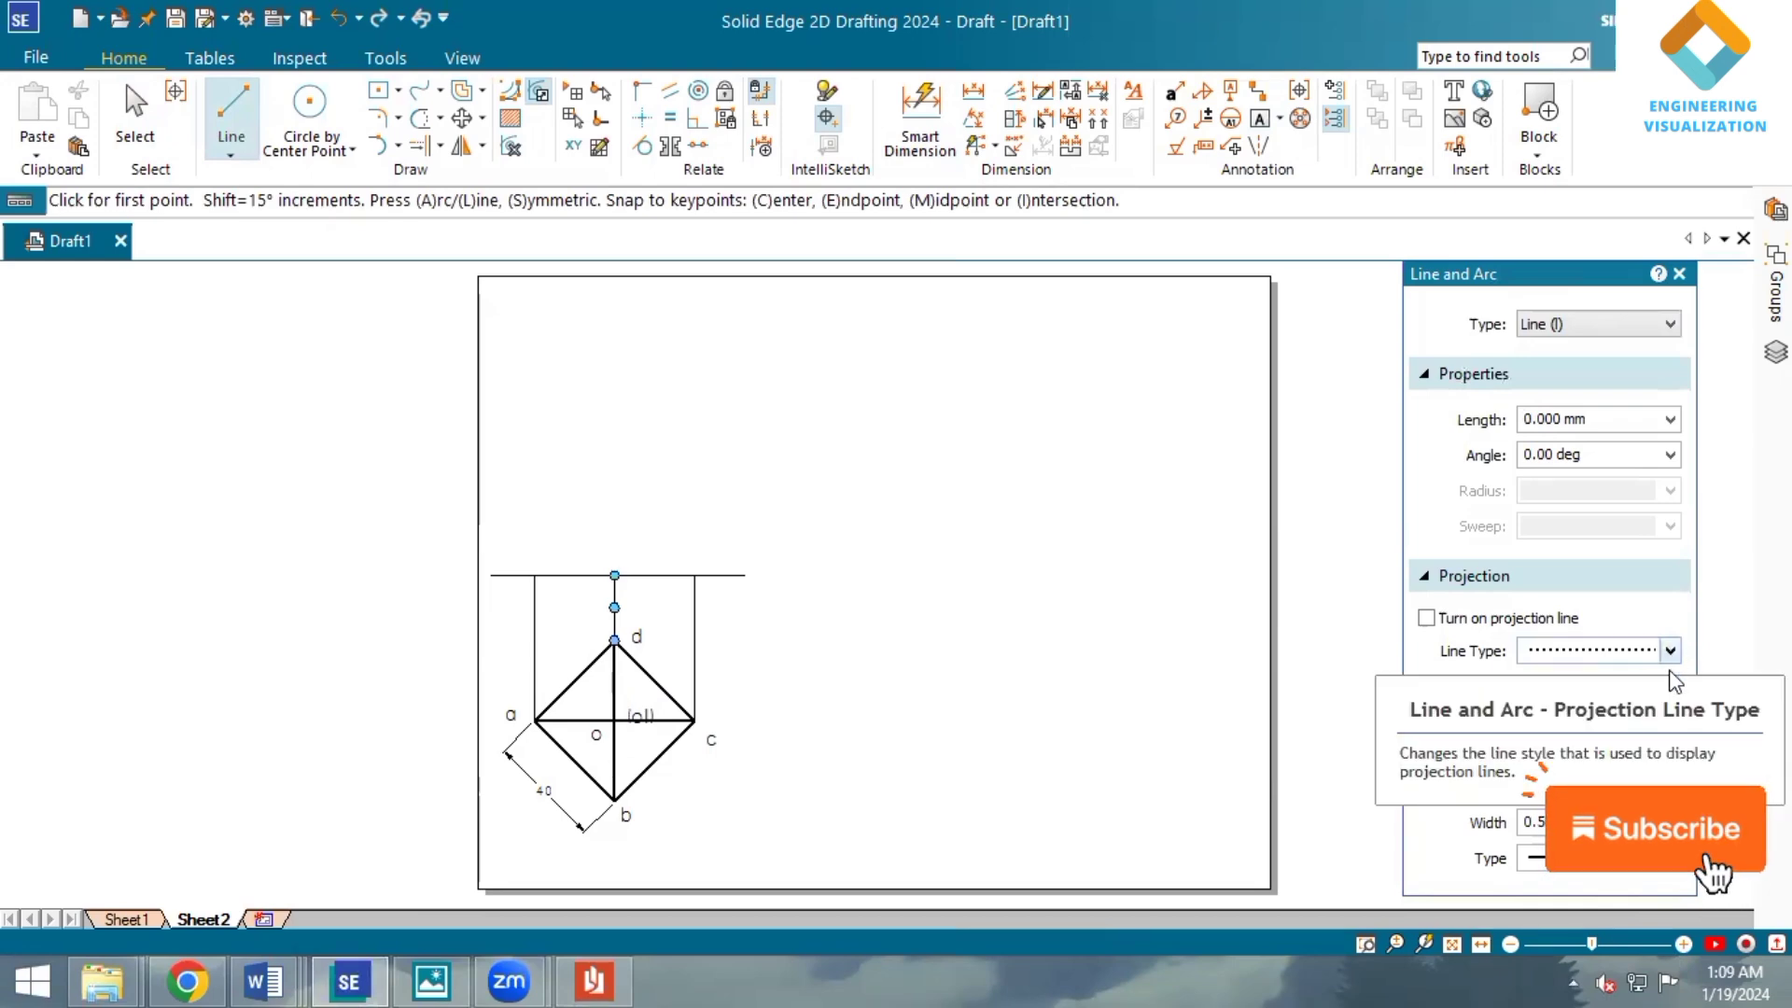
left_click(1670, 650)
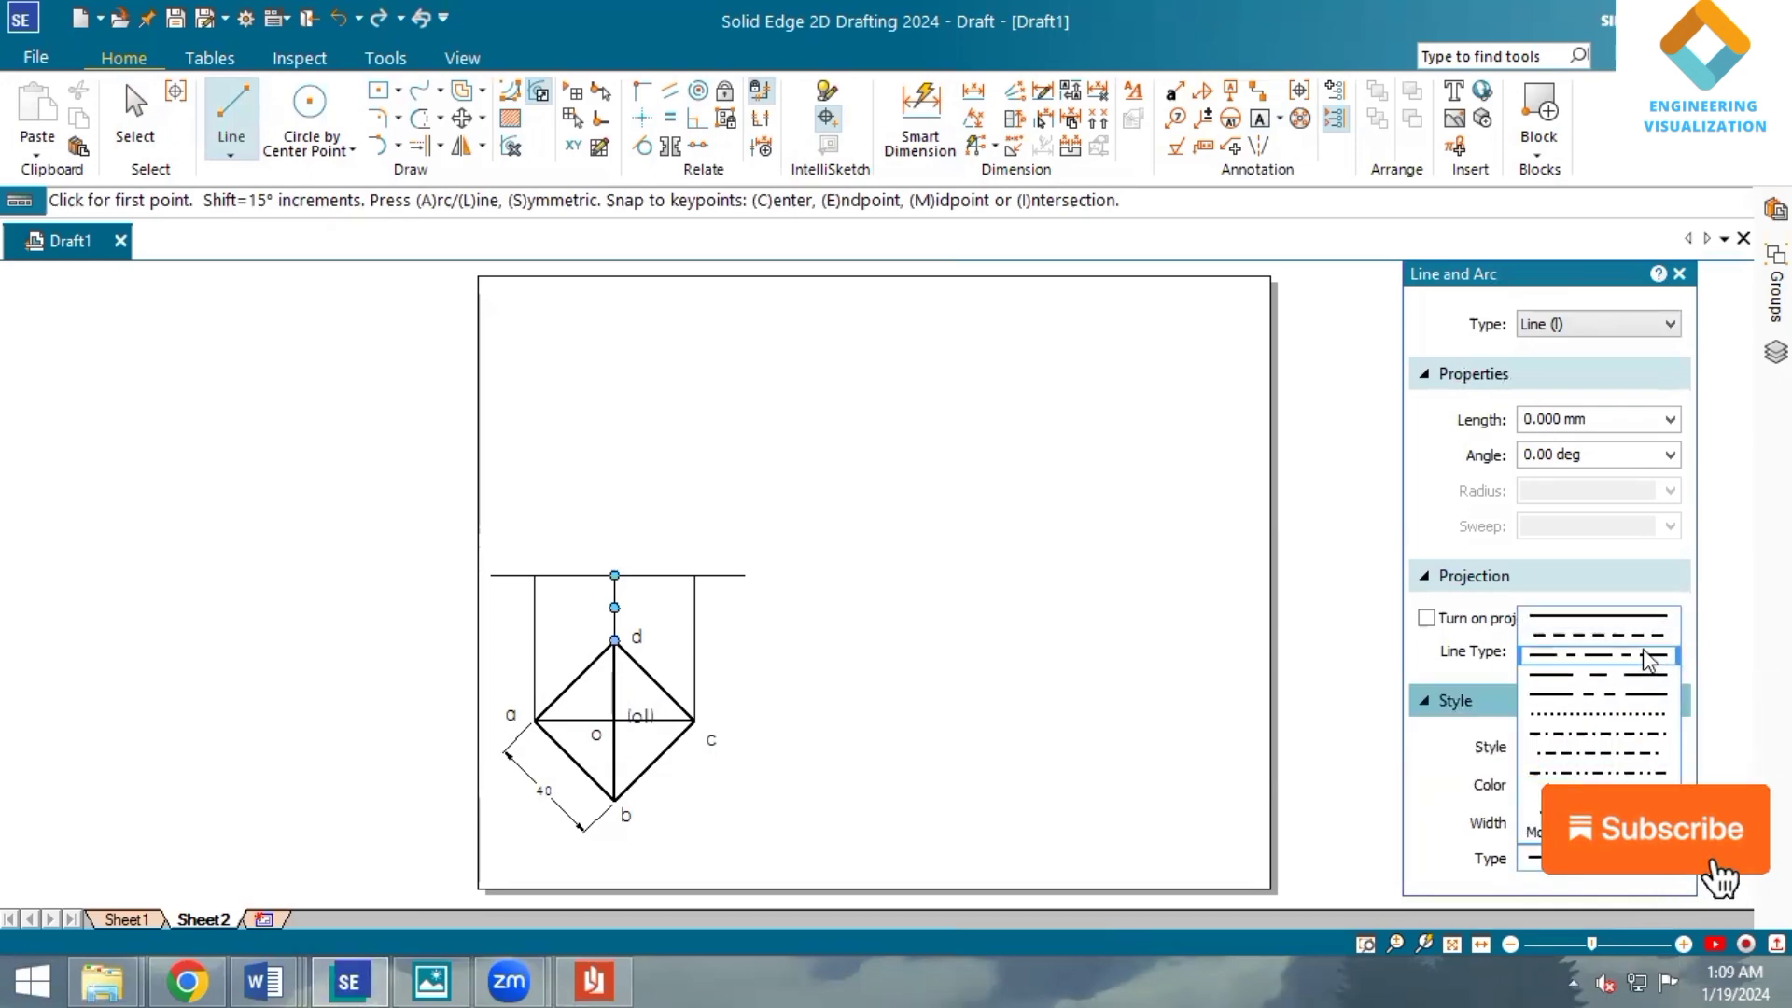
left_click(1598, 714)
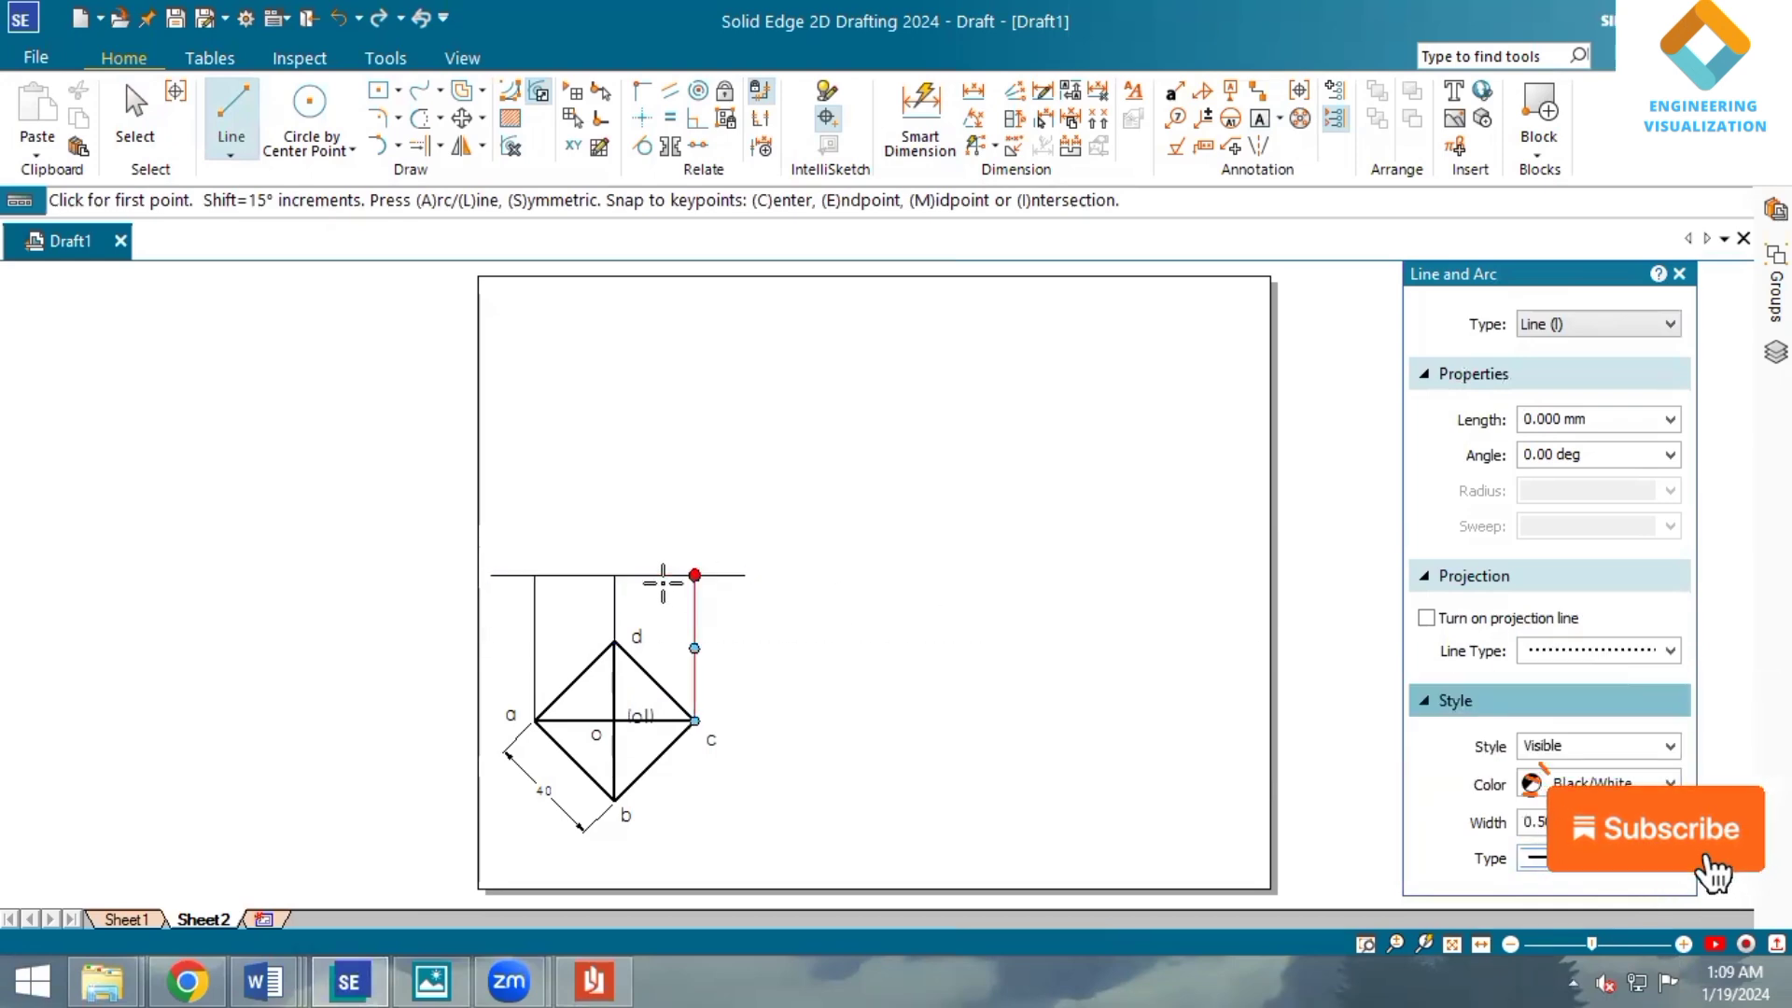
Draw a 60 mm vertical axis up from the XY line.
left_click(614, 575)
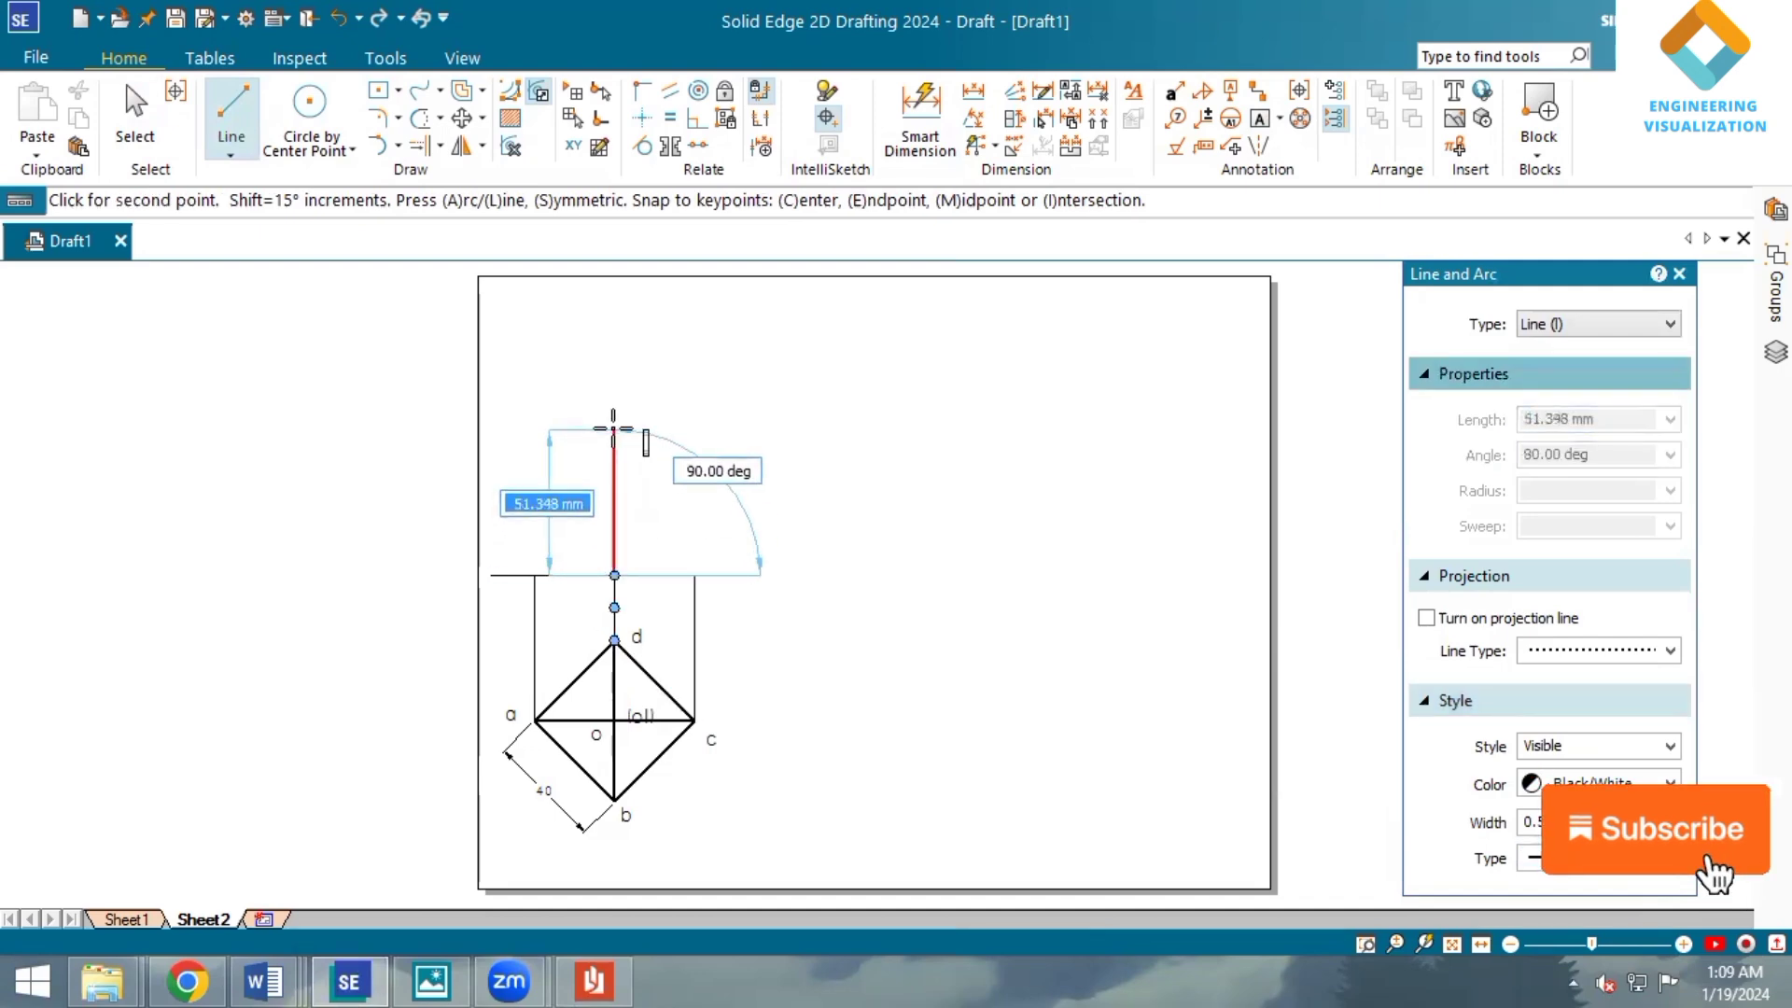
type("60")
key("Tab")
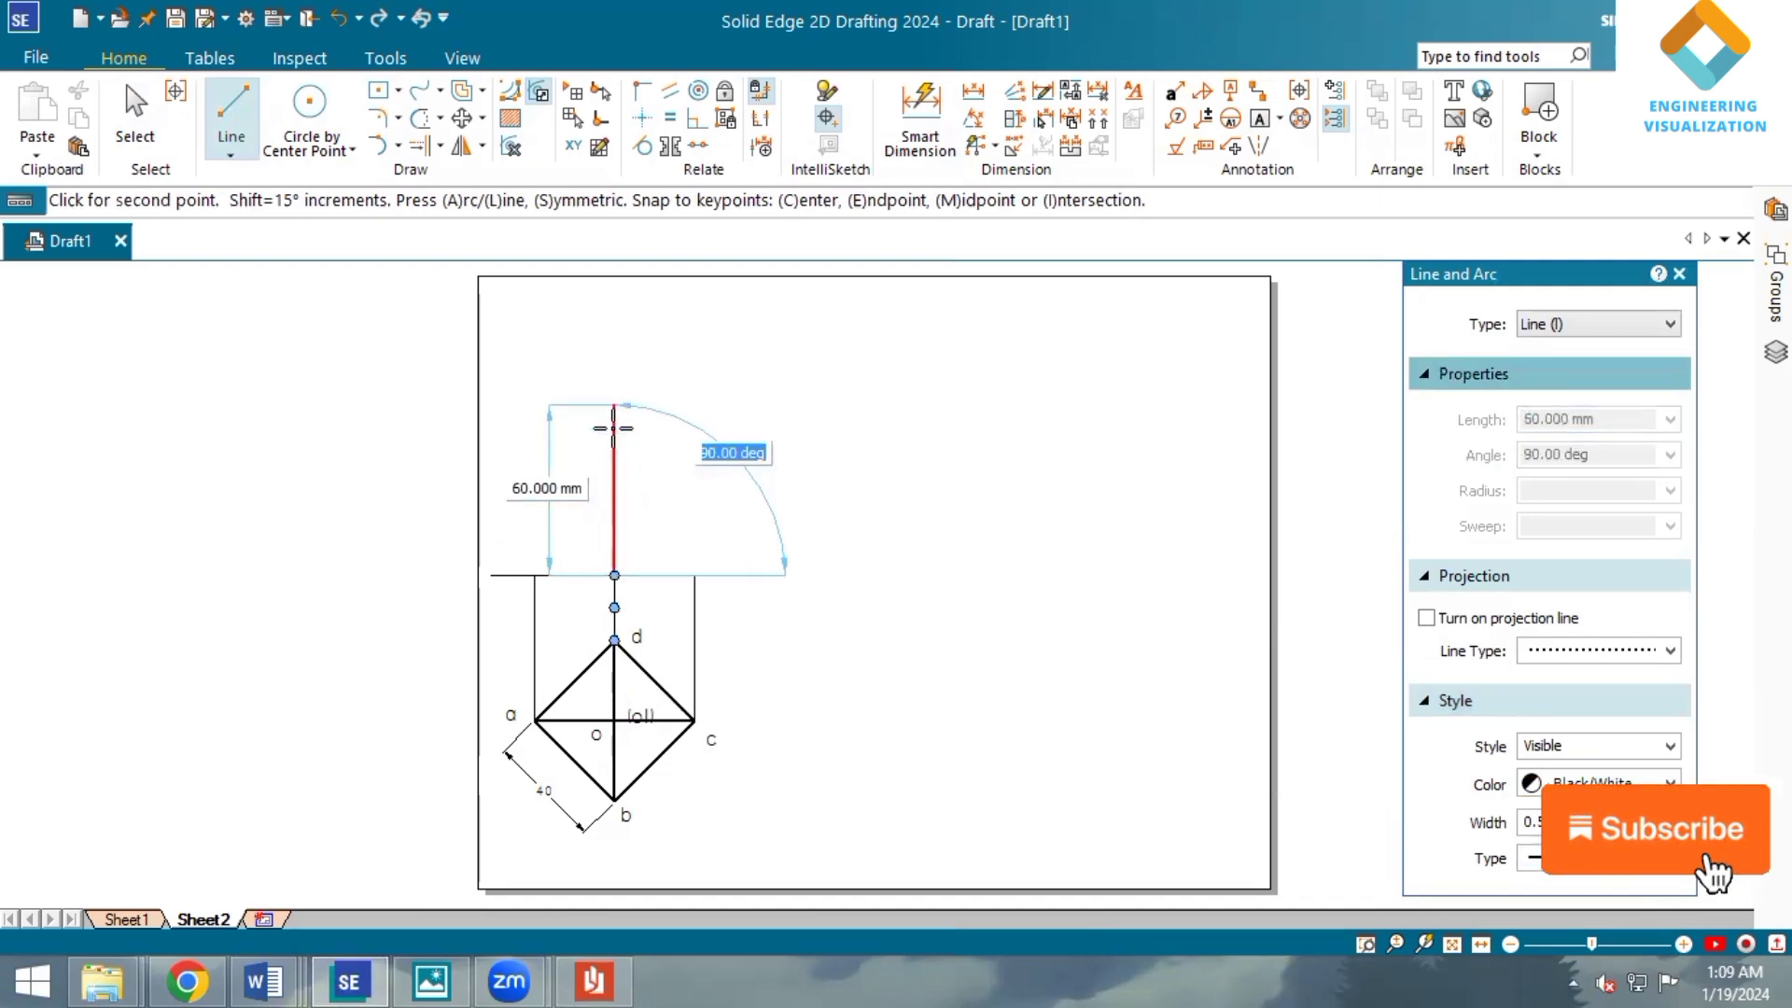
left_click(616, 404)
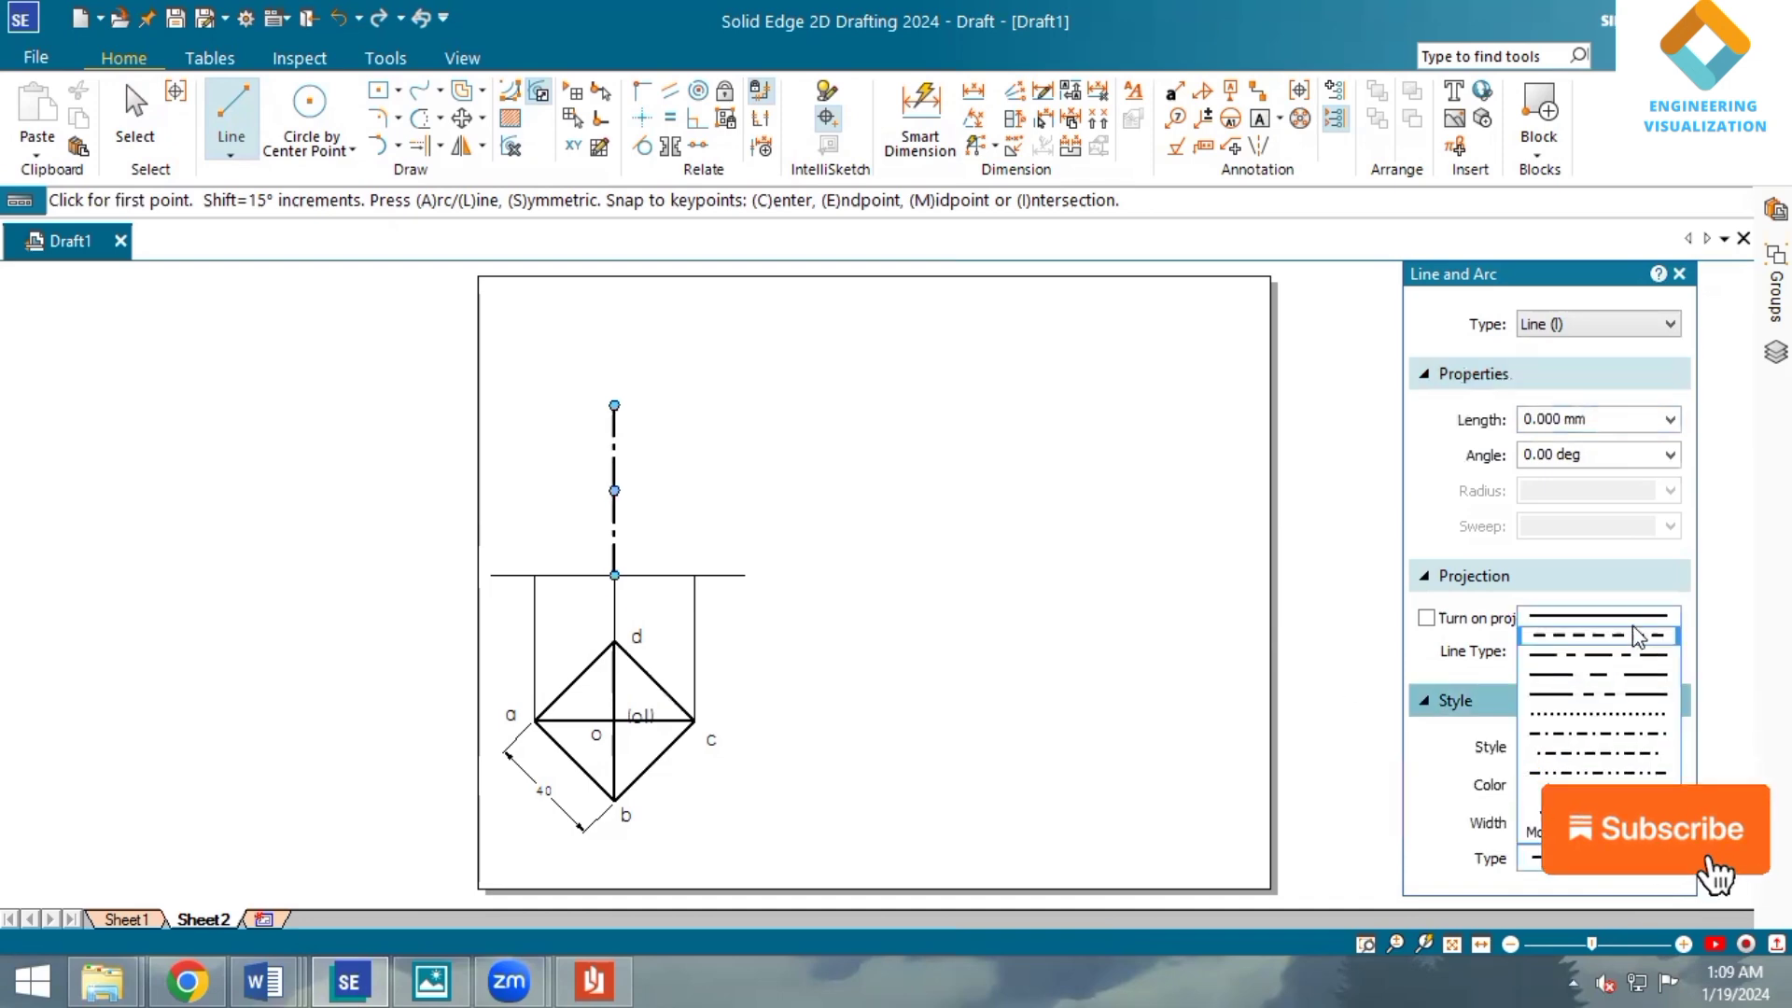
Draw the triangle from the apex to both base corners and back.
left_click(614, 405)
left_click(695, 575)
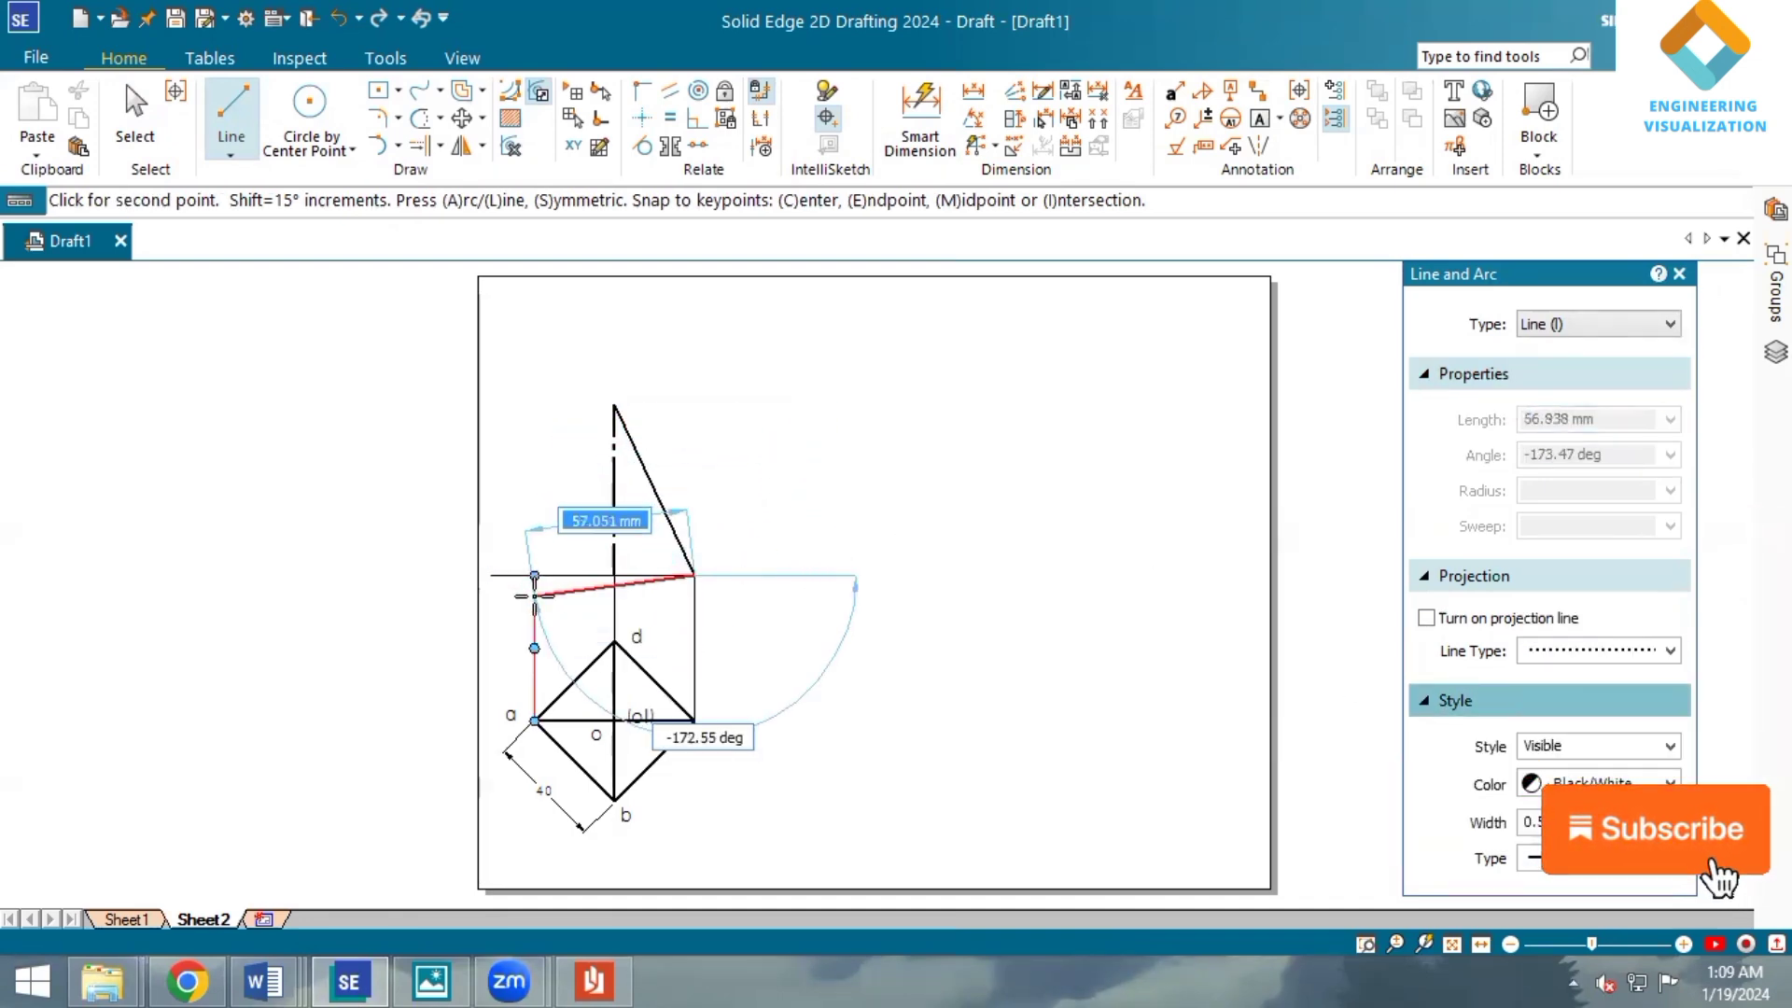
left_click(536, 575)
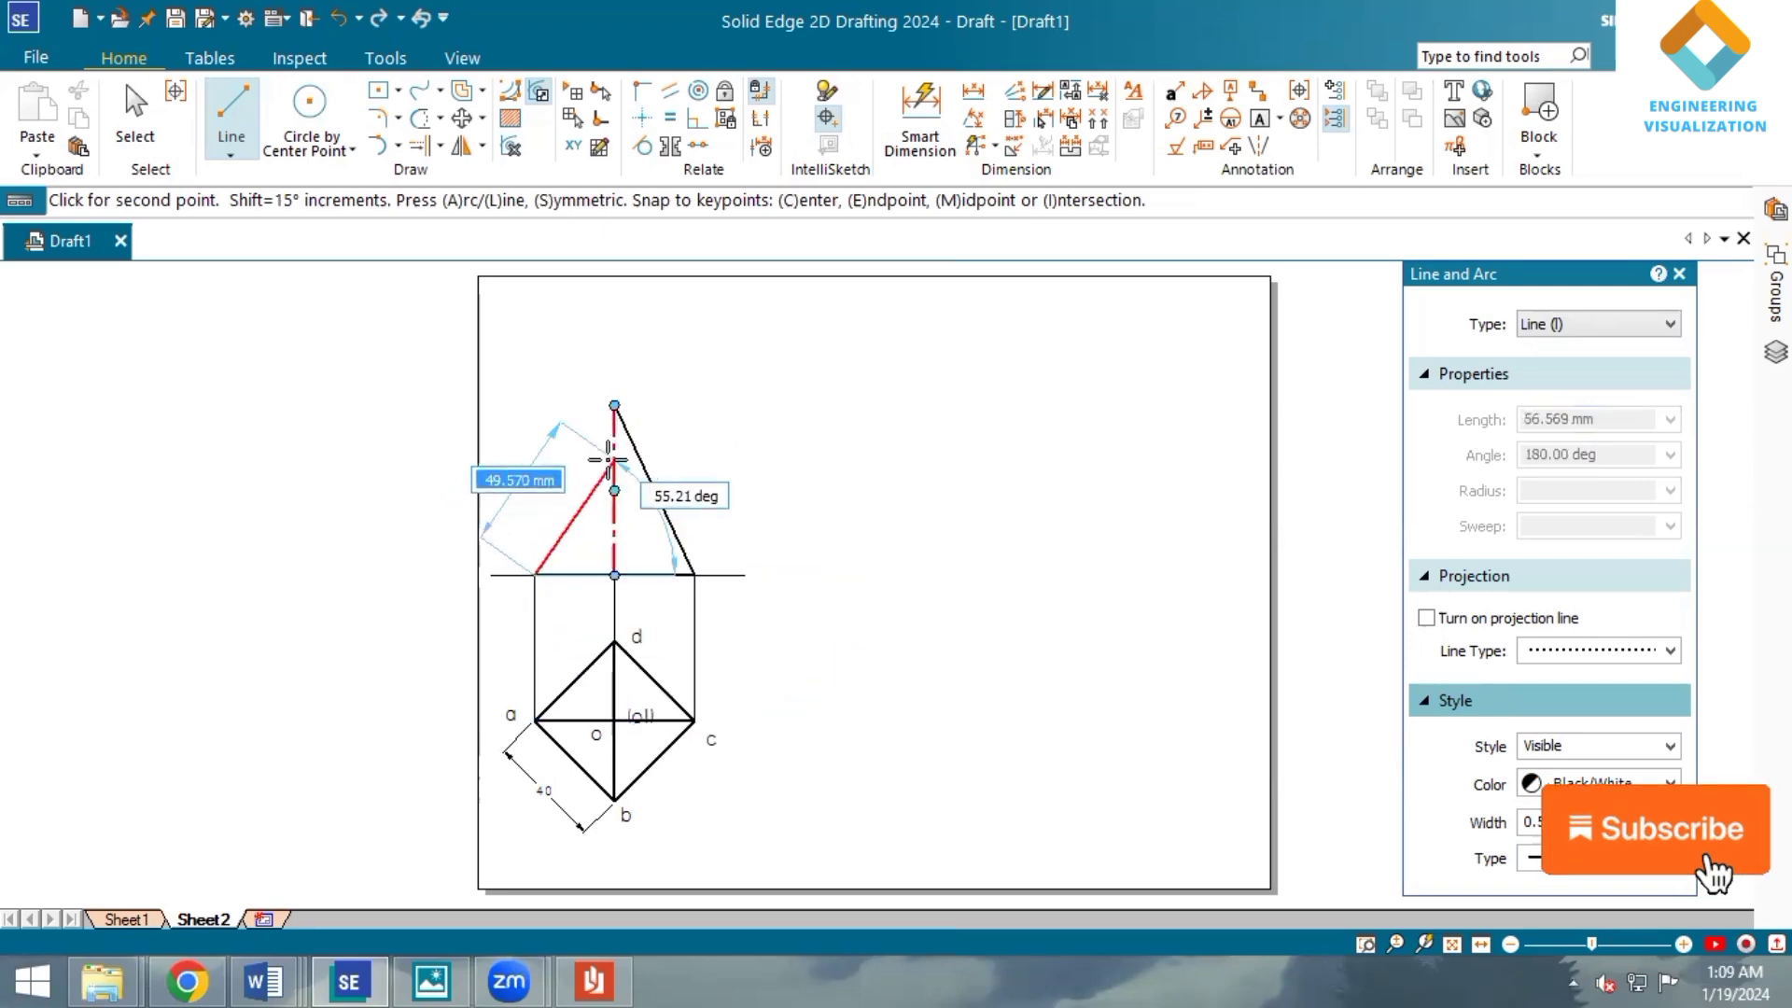
left_click(614, 405)
Dimension the triangle's 60 mm height.
left_click(908, 170)
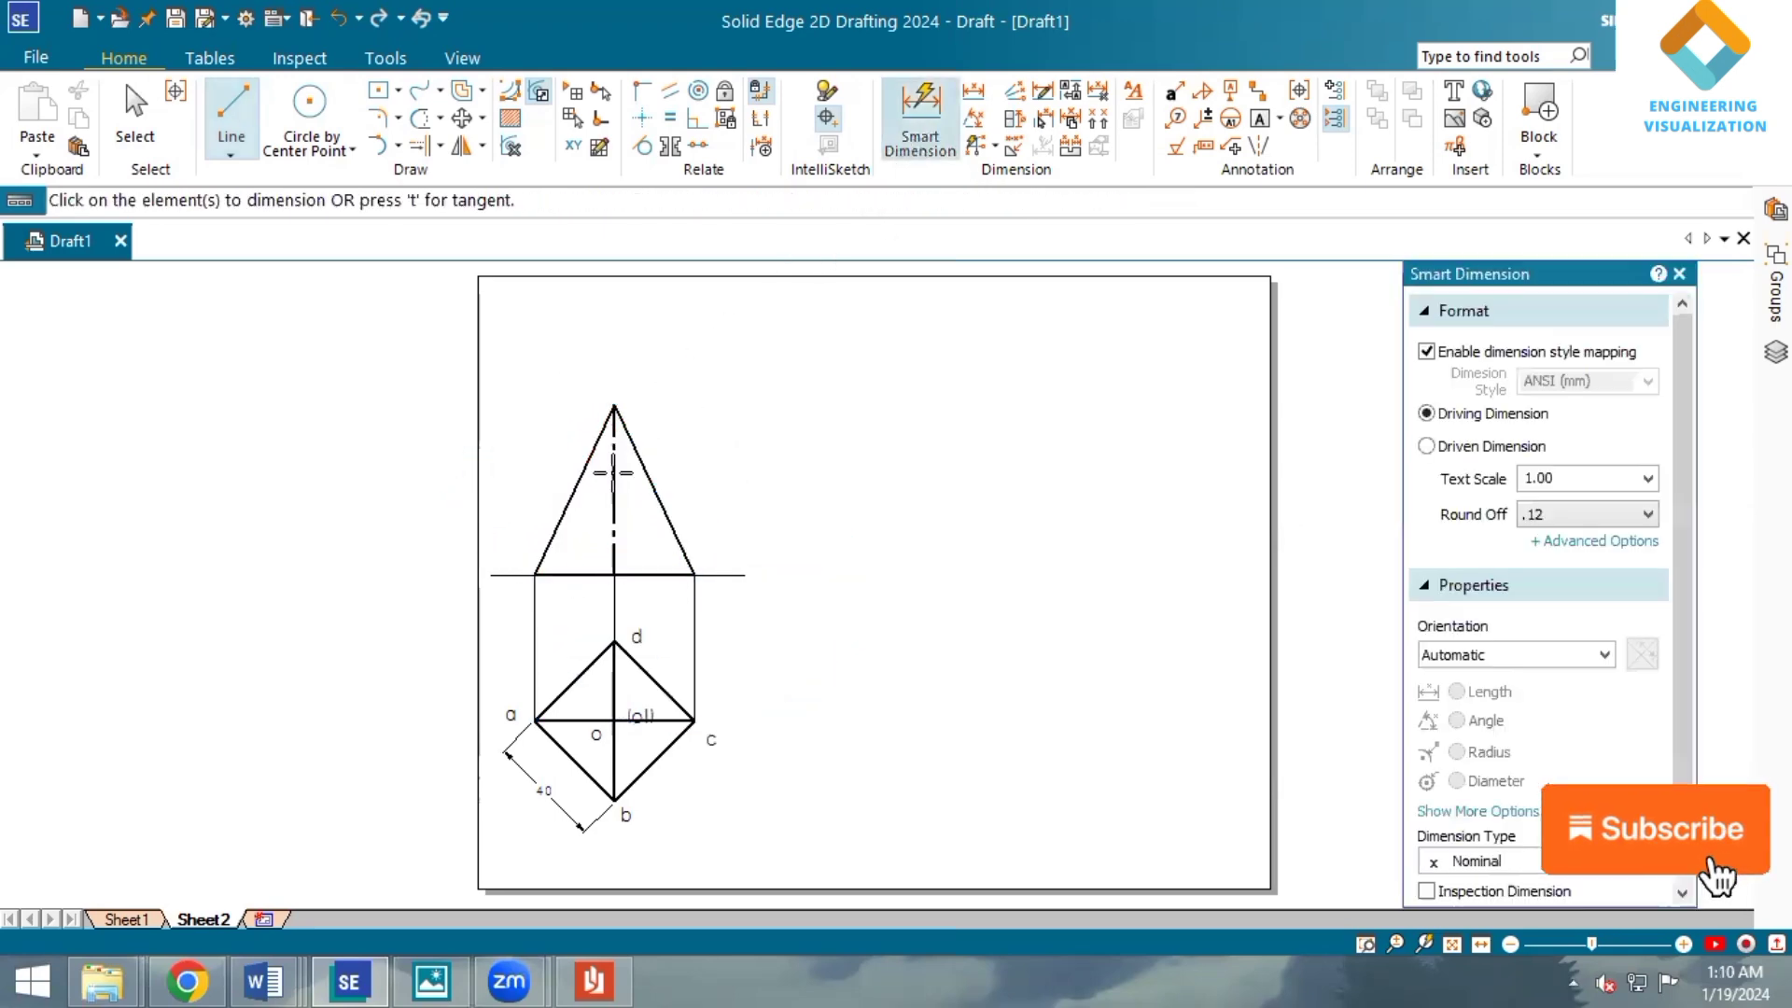
left_click(598, 440)
left_click(500, 464)
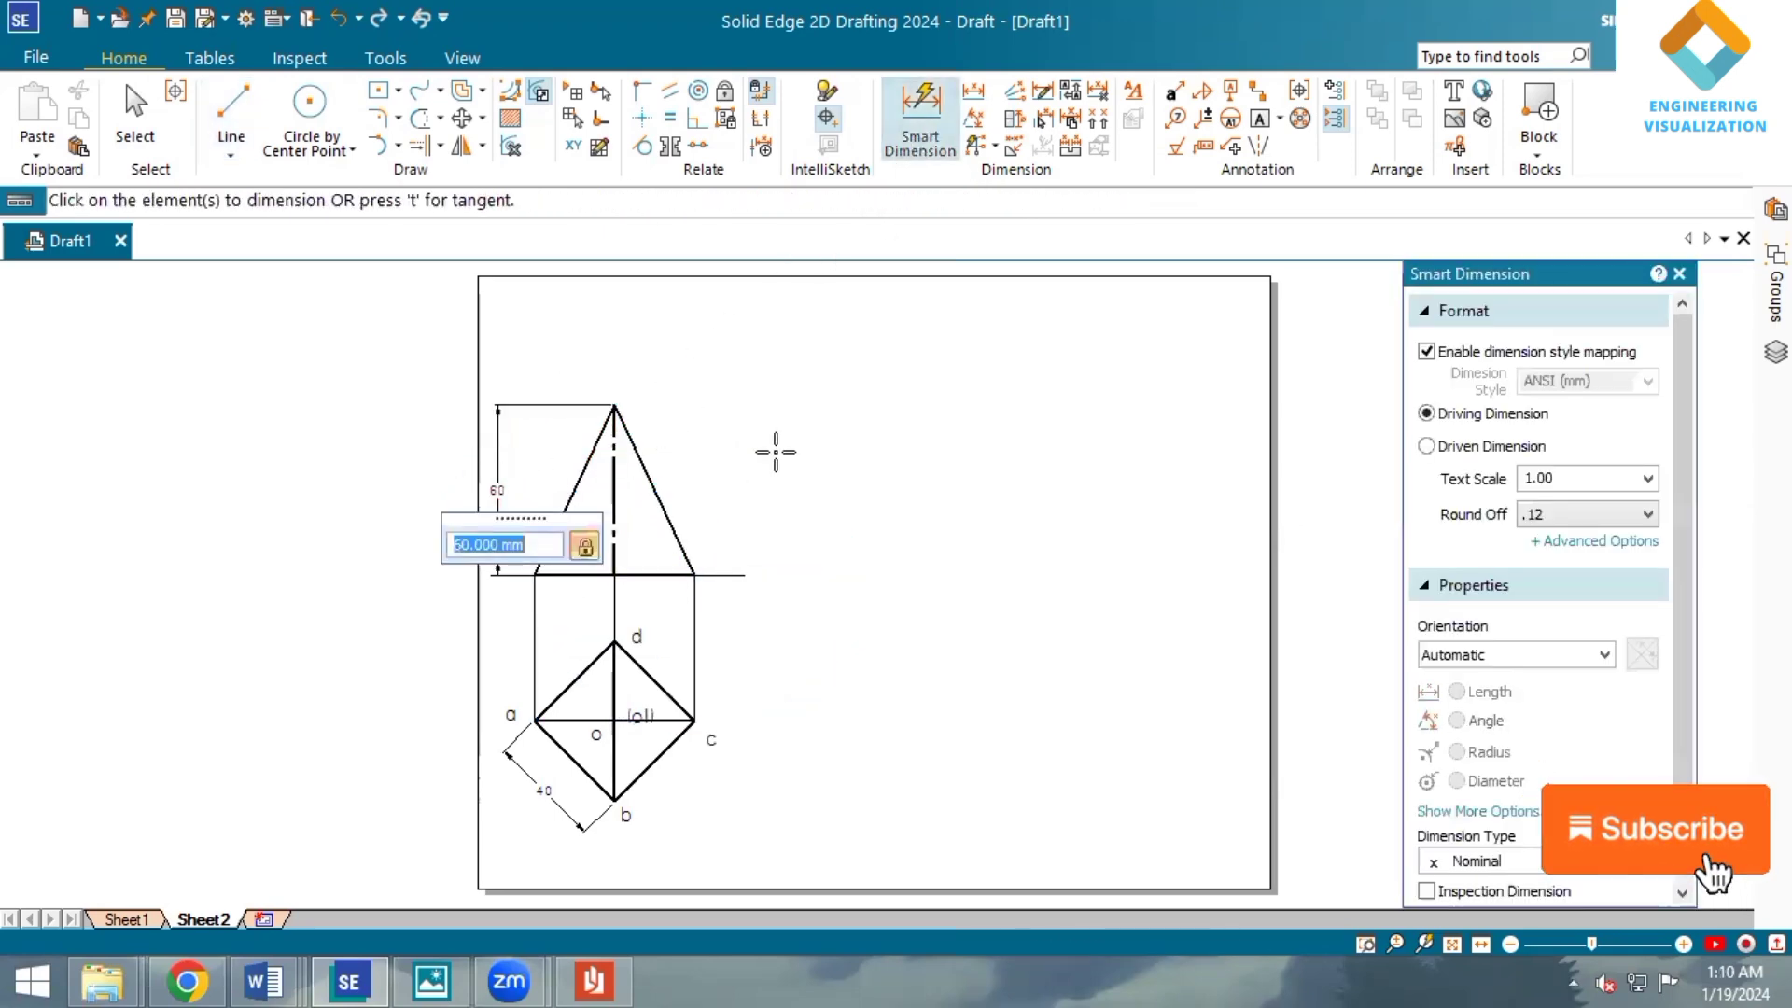
Add text labels at the left base corner and the apex o'.
left_click(1260, 118)
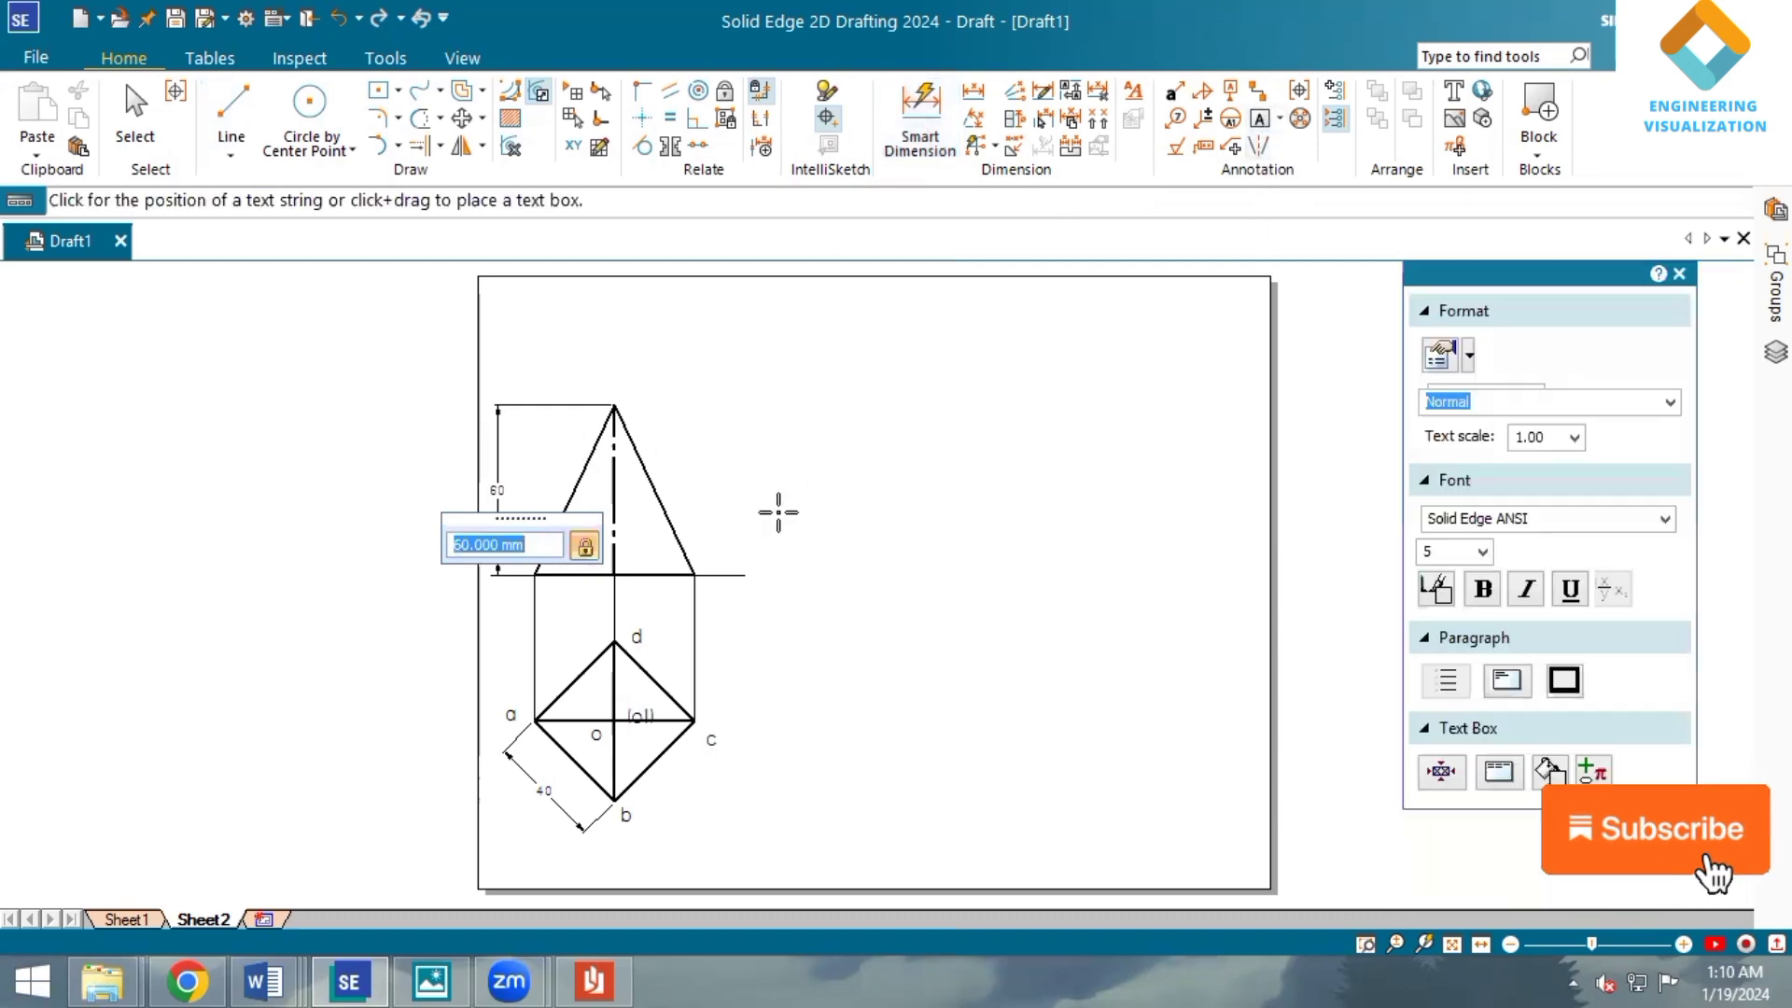
scroll(579, 560, "up", 1)
left_click(500, 540)
type("a")
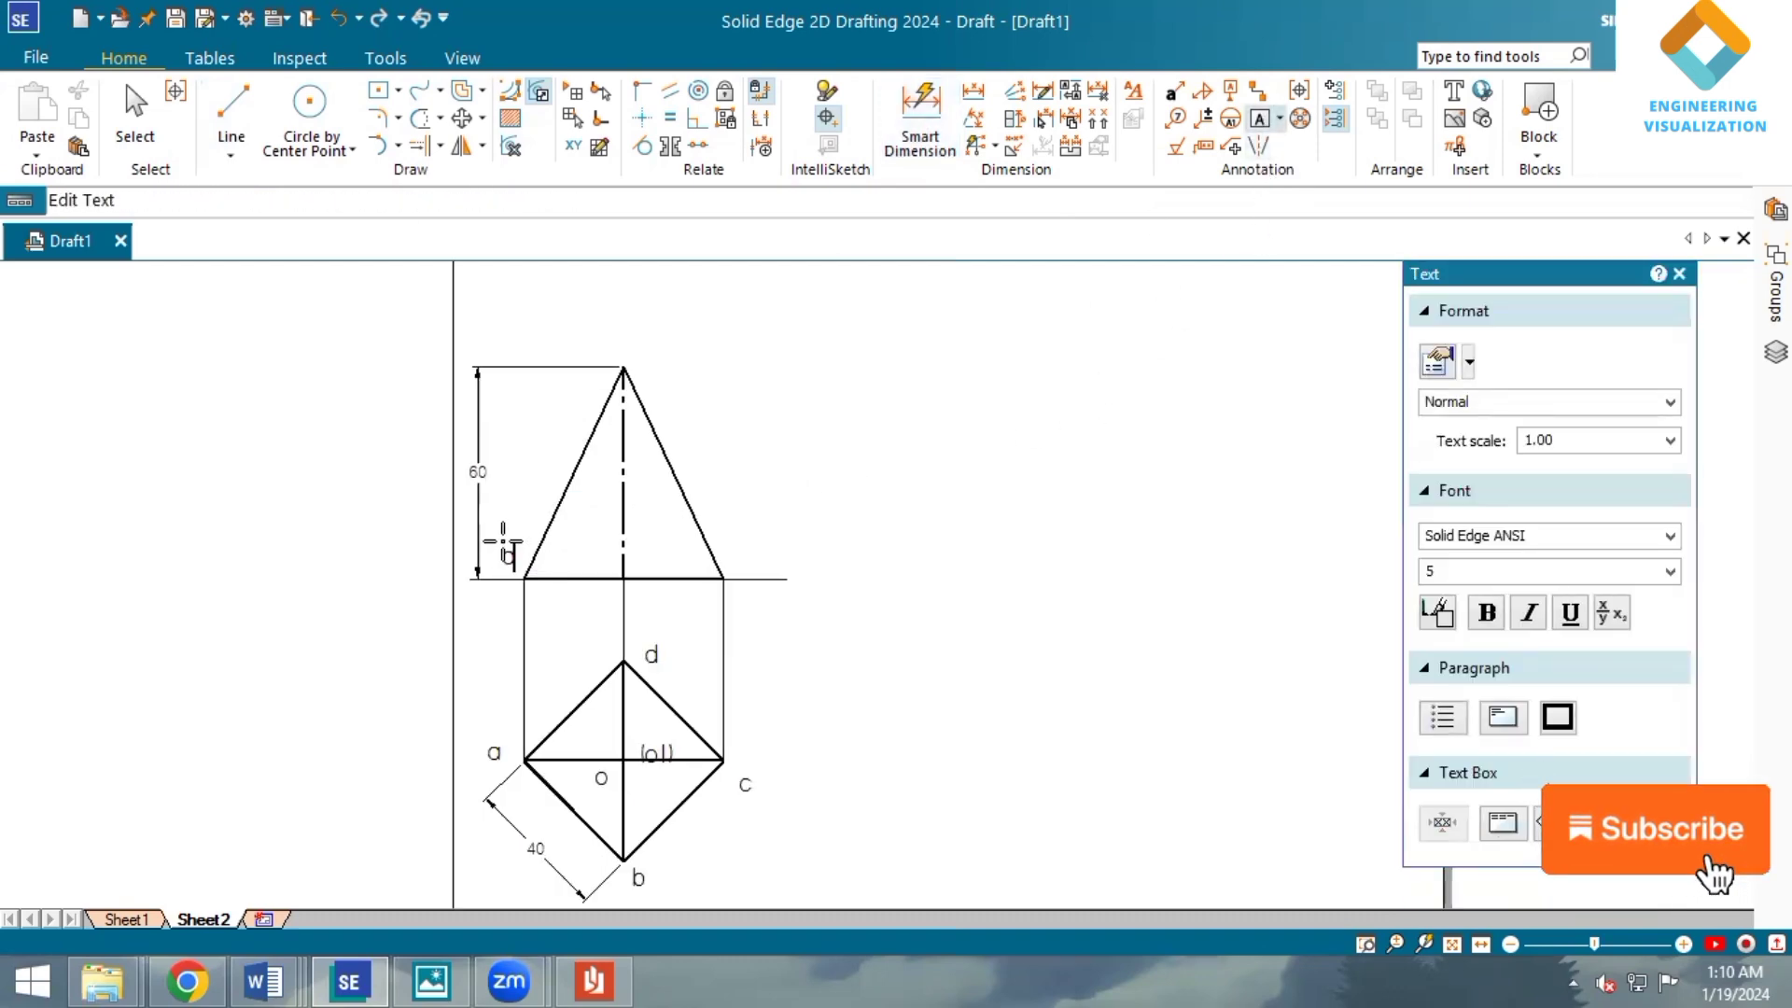
type("'")
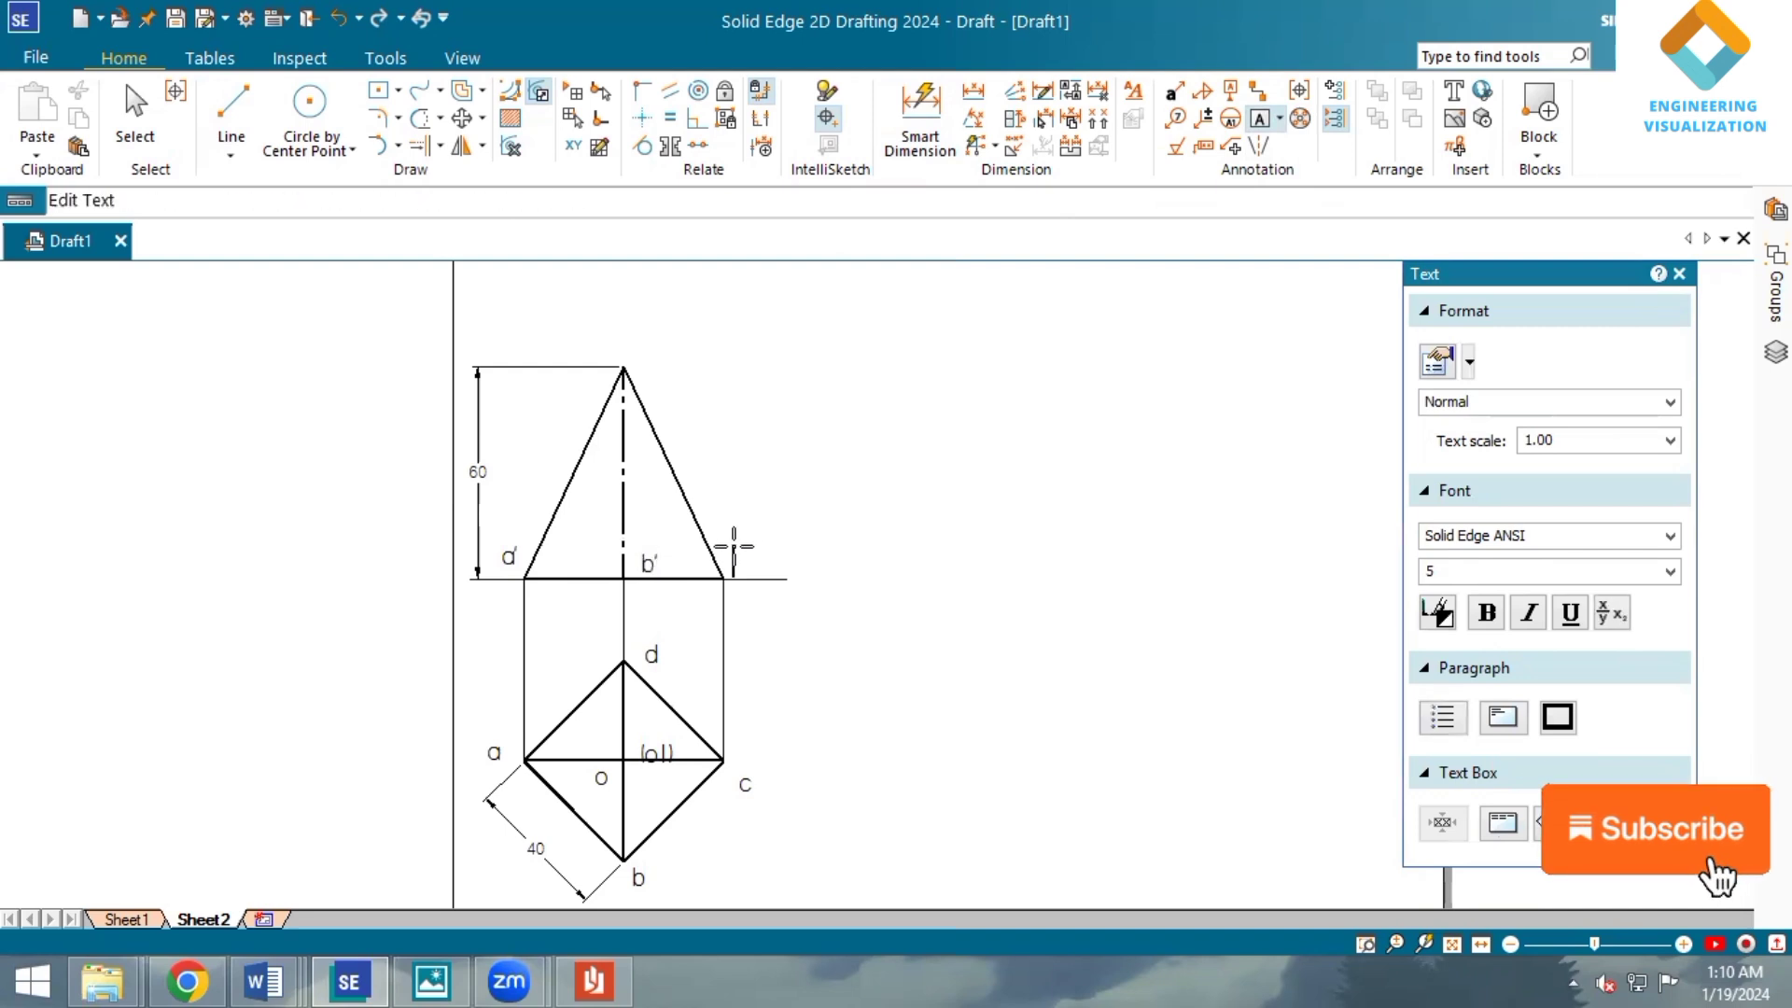
type("'")
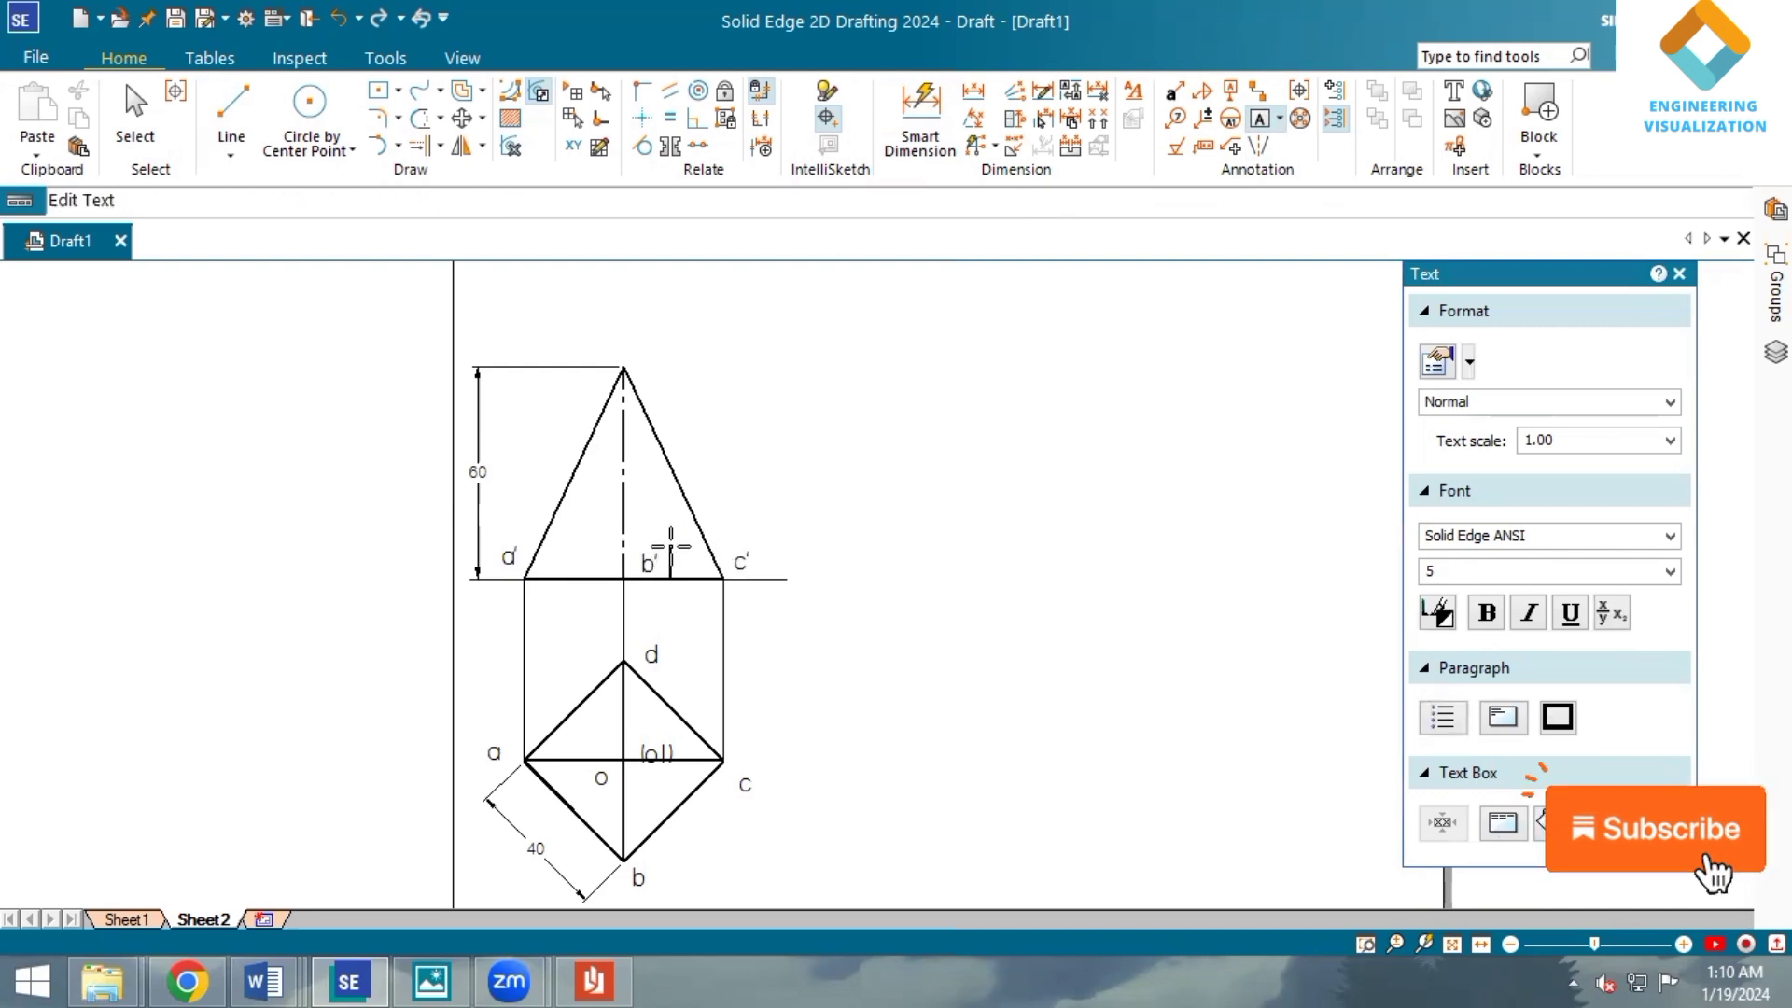
type("d")
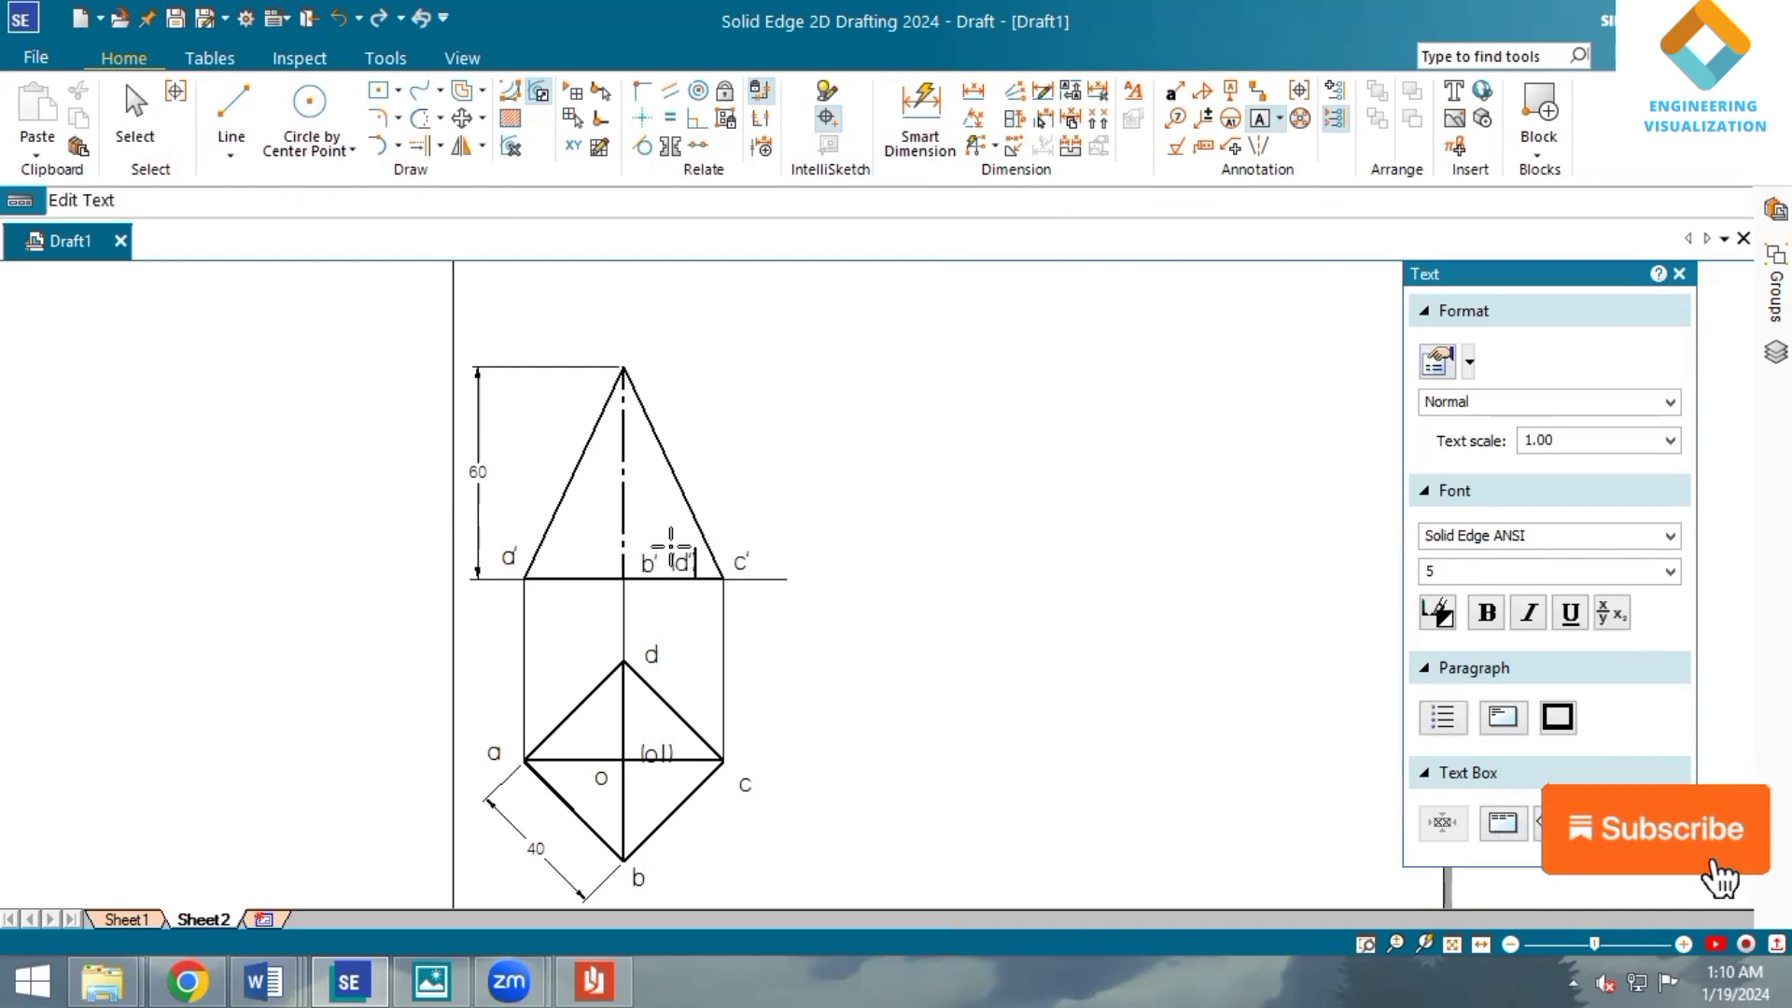
left_click(636, 352)
type("o'")
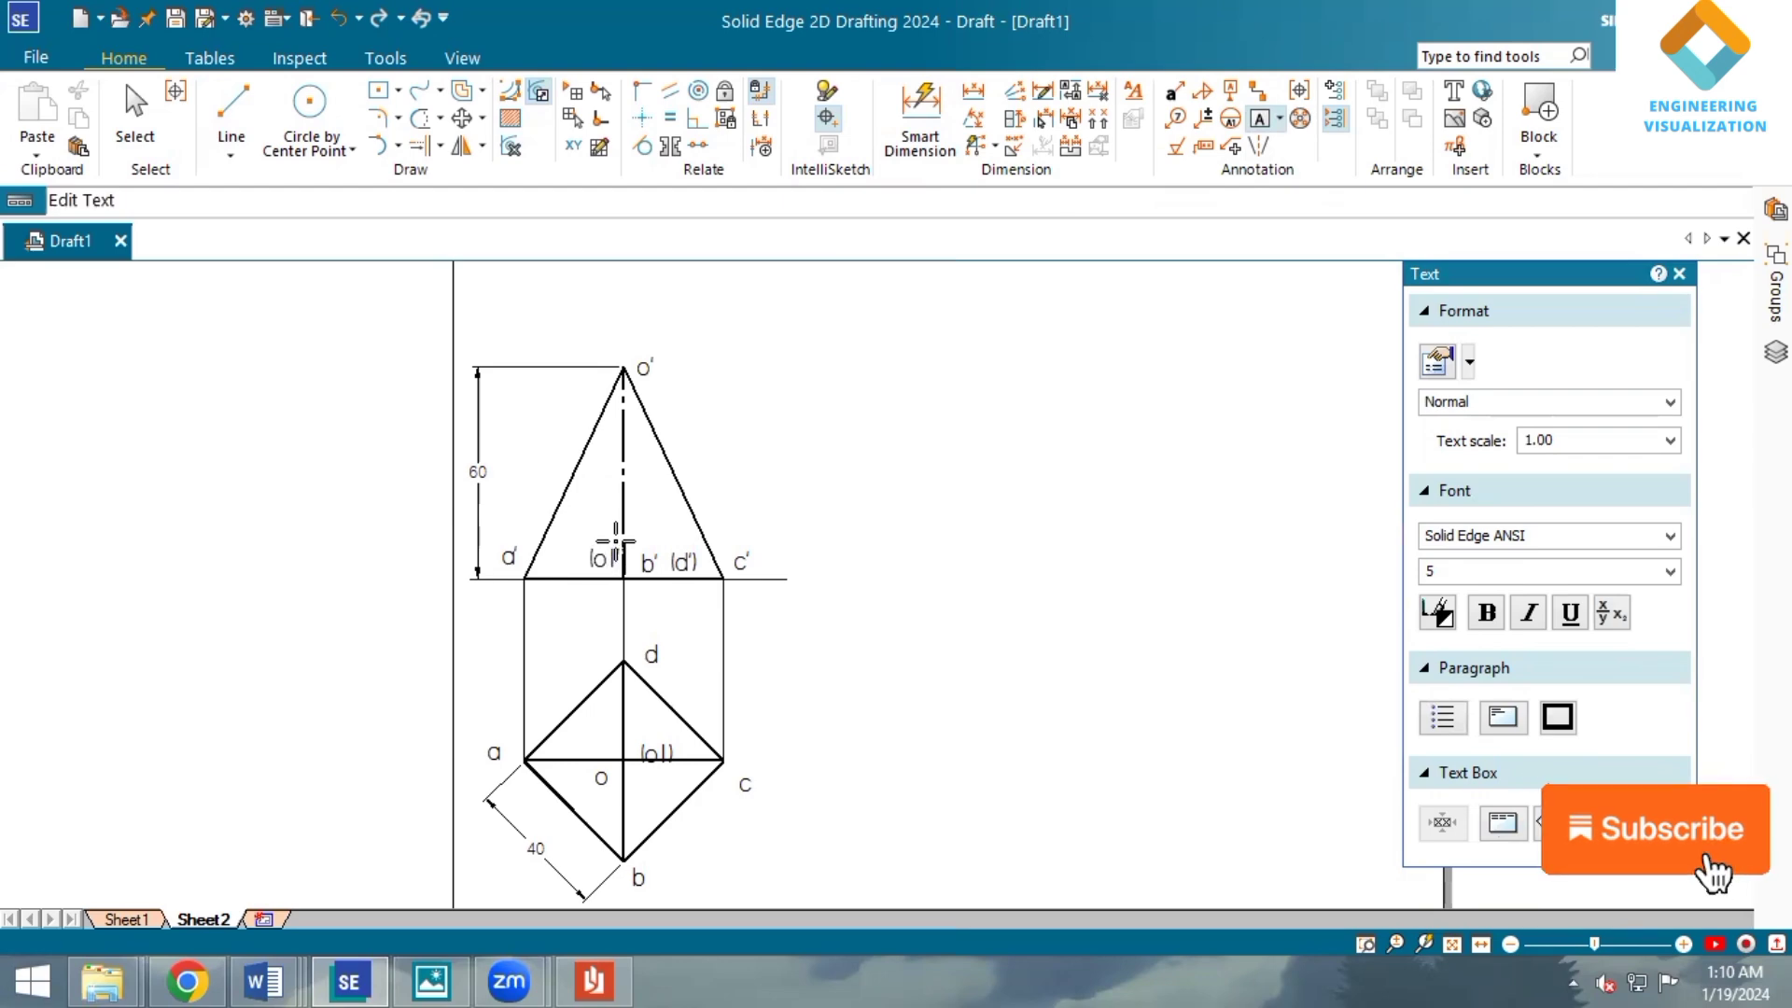
Check the question paper, then start a dotted-pattern section line at c'.
left_click(597, 975)
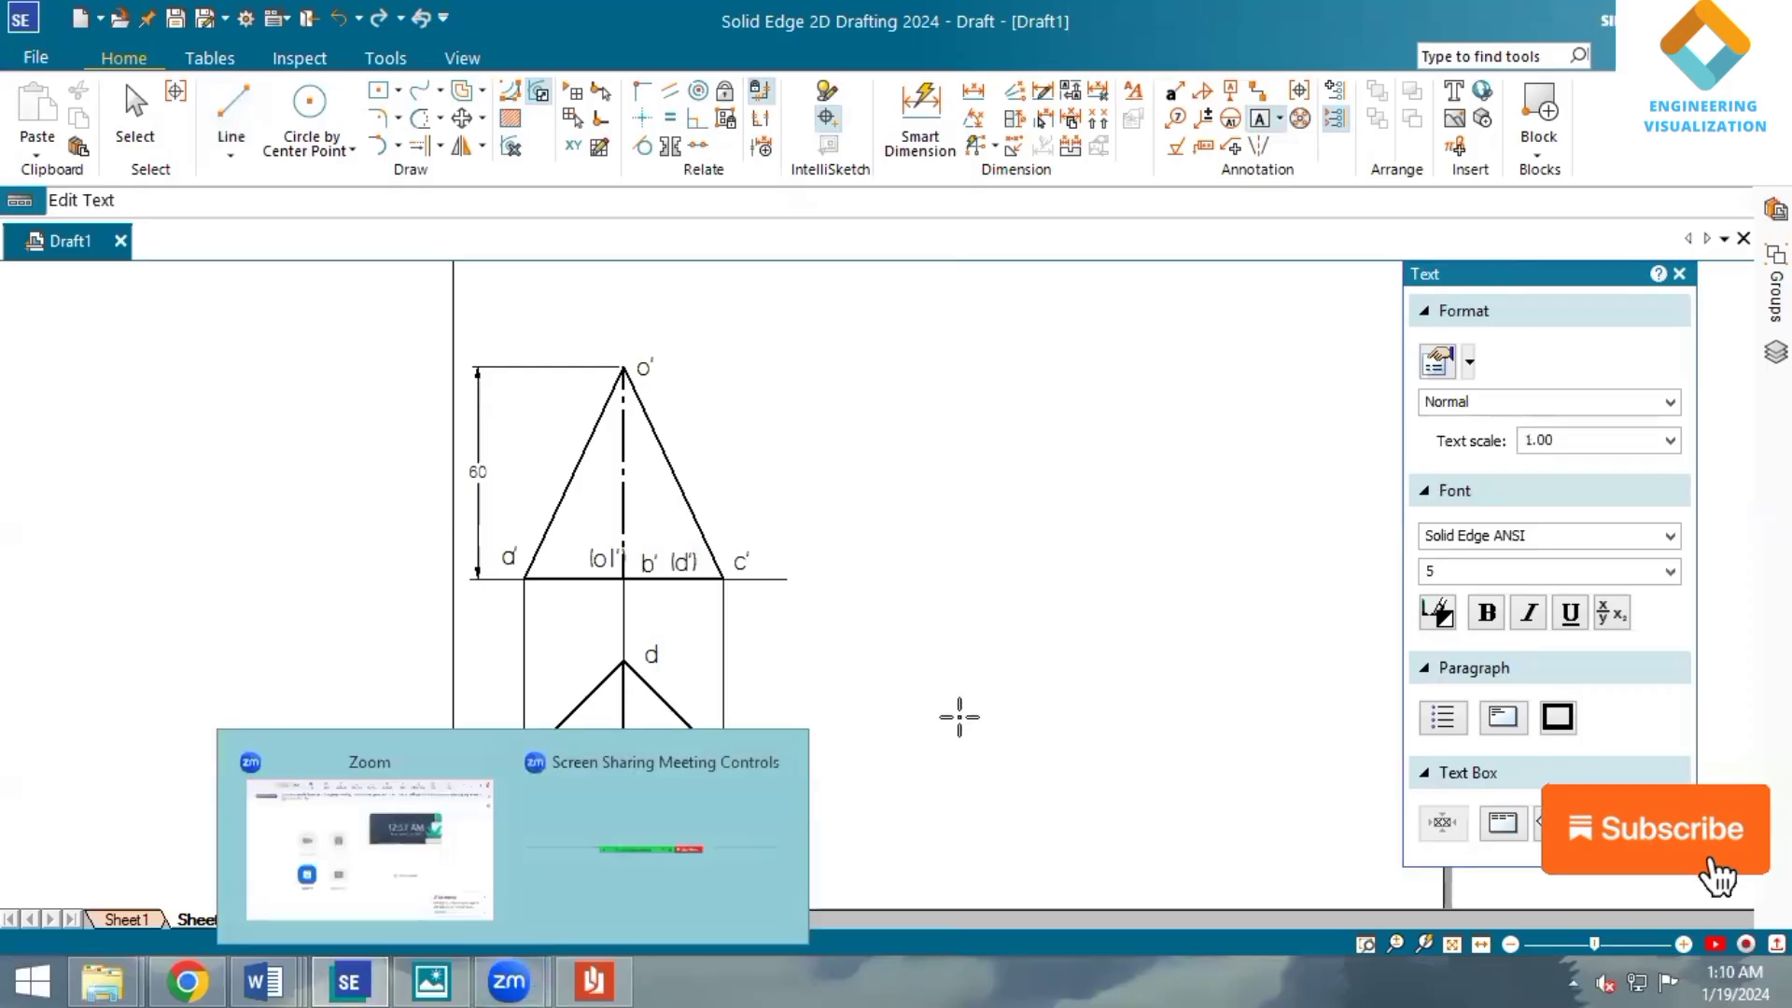
left_click(231, 119)
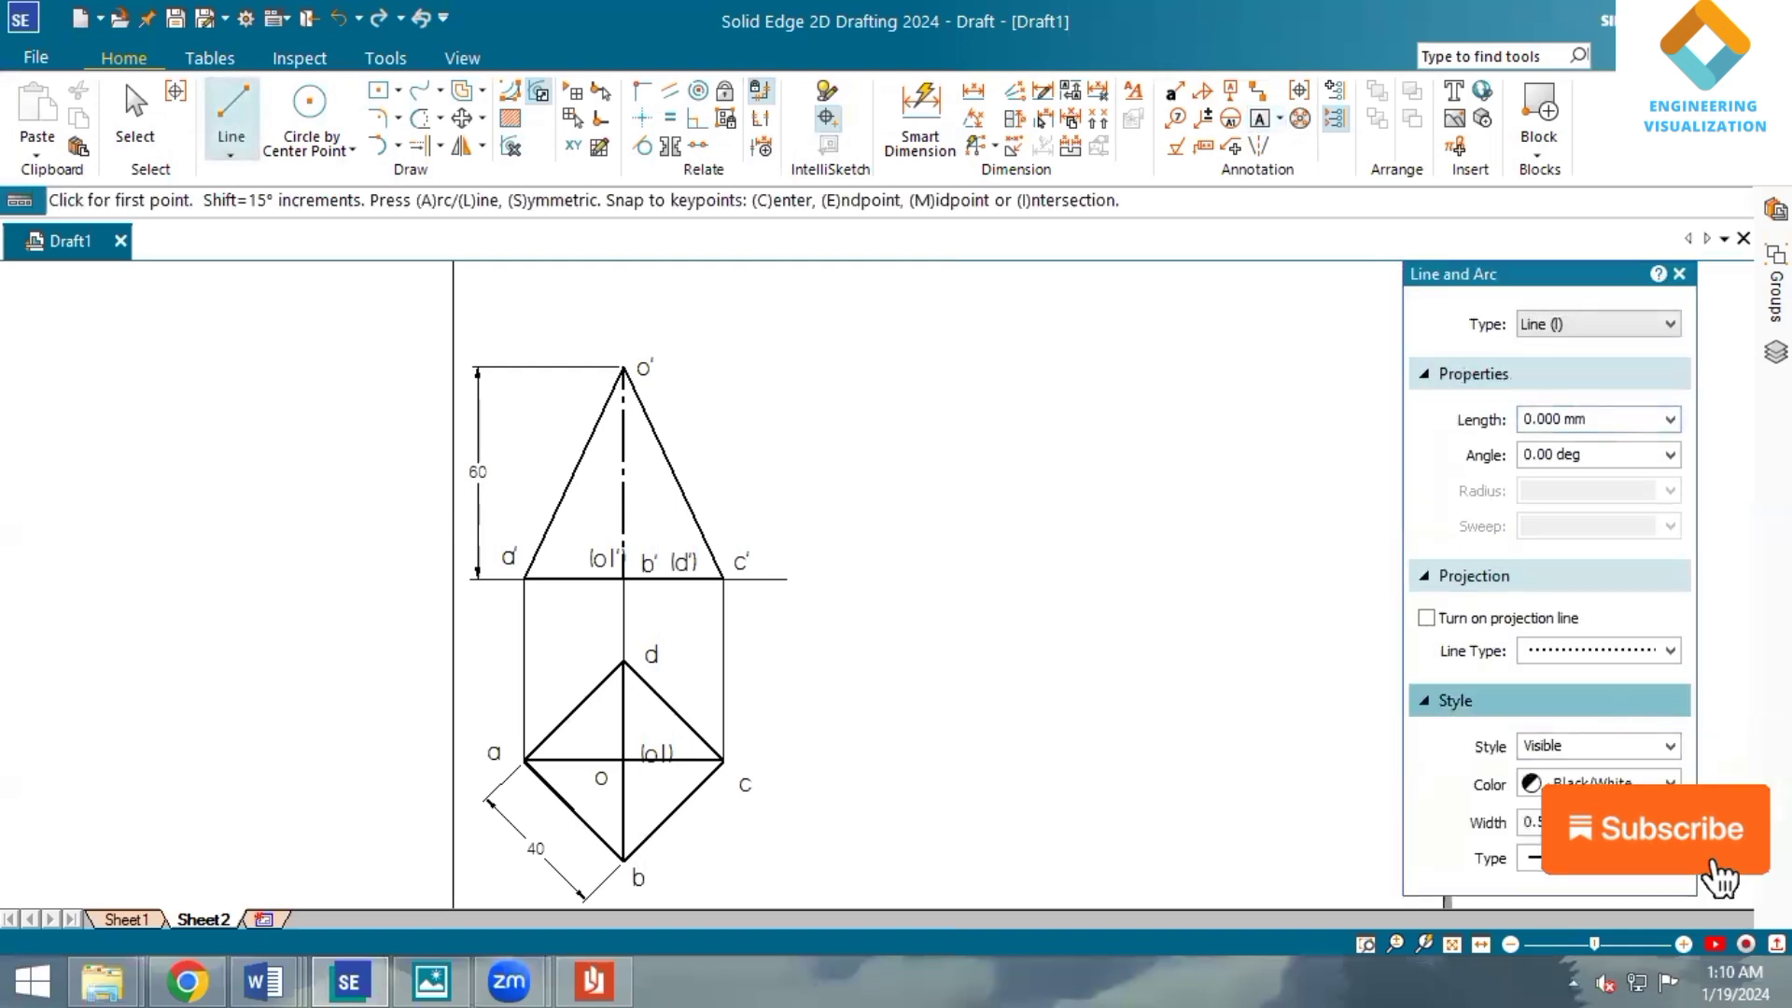
left_click(1670, 651)
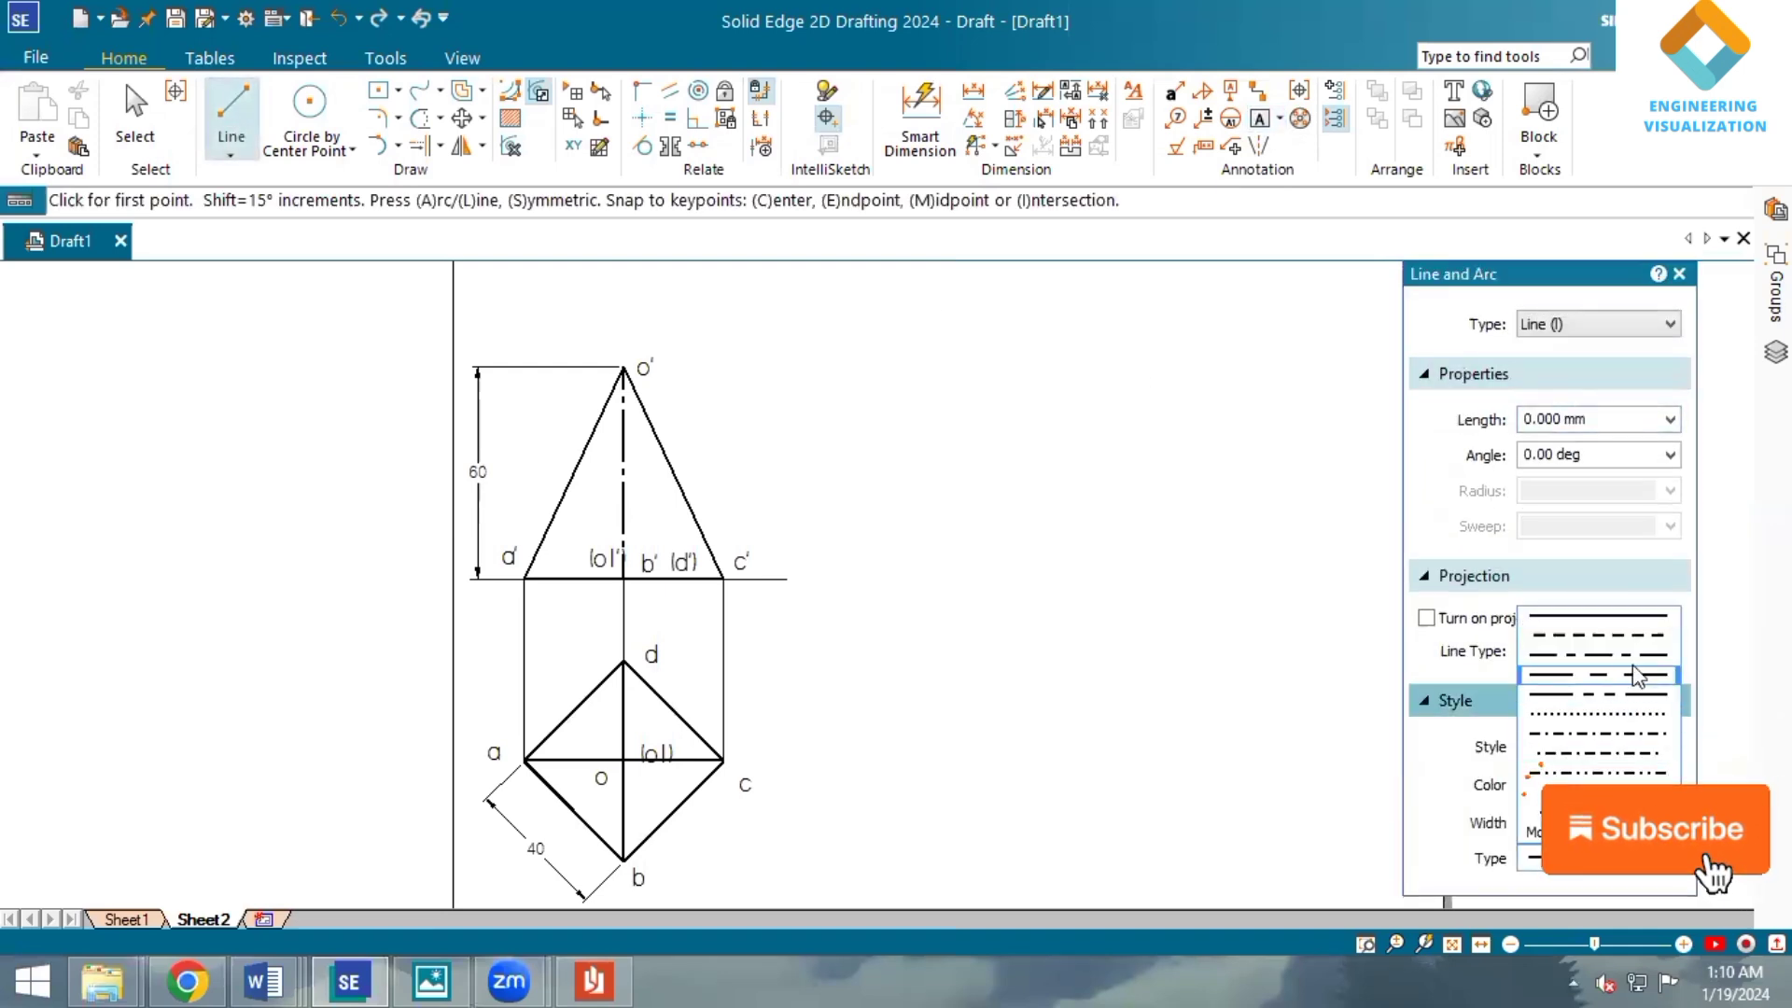
left_click(1640, 713)
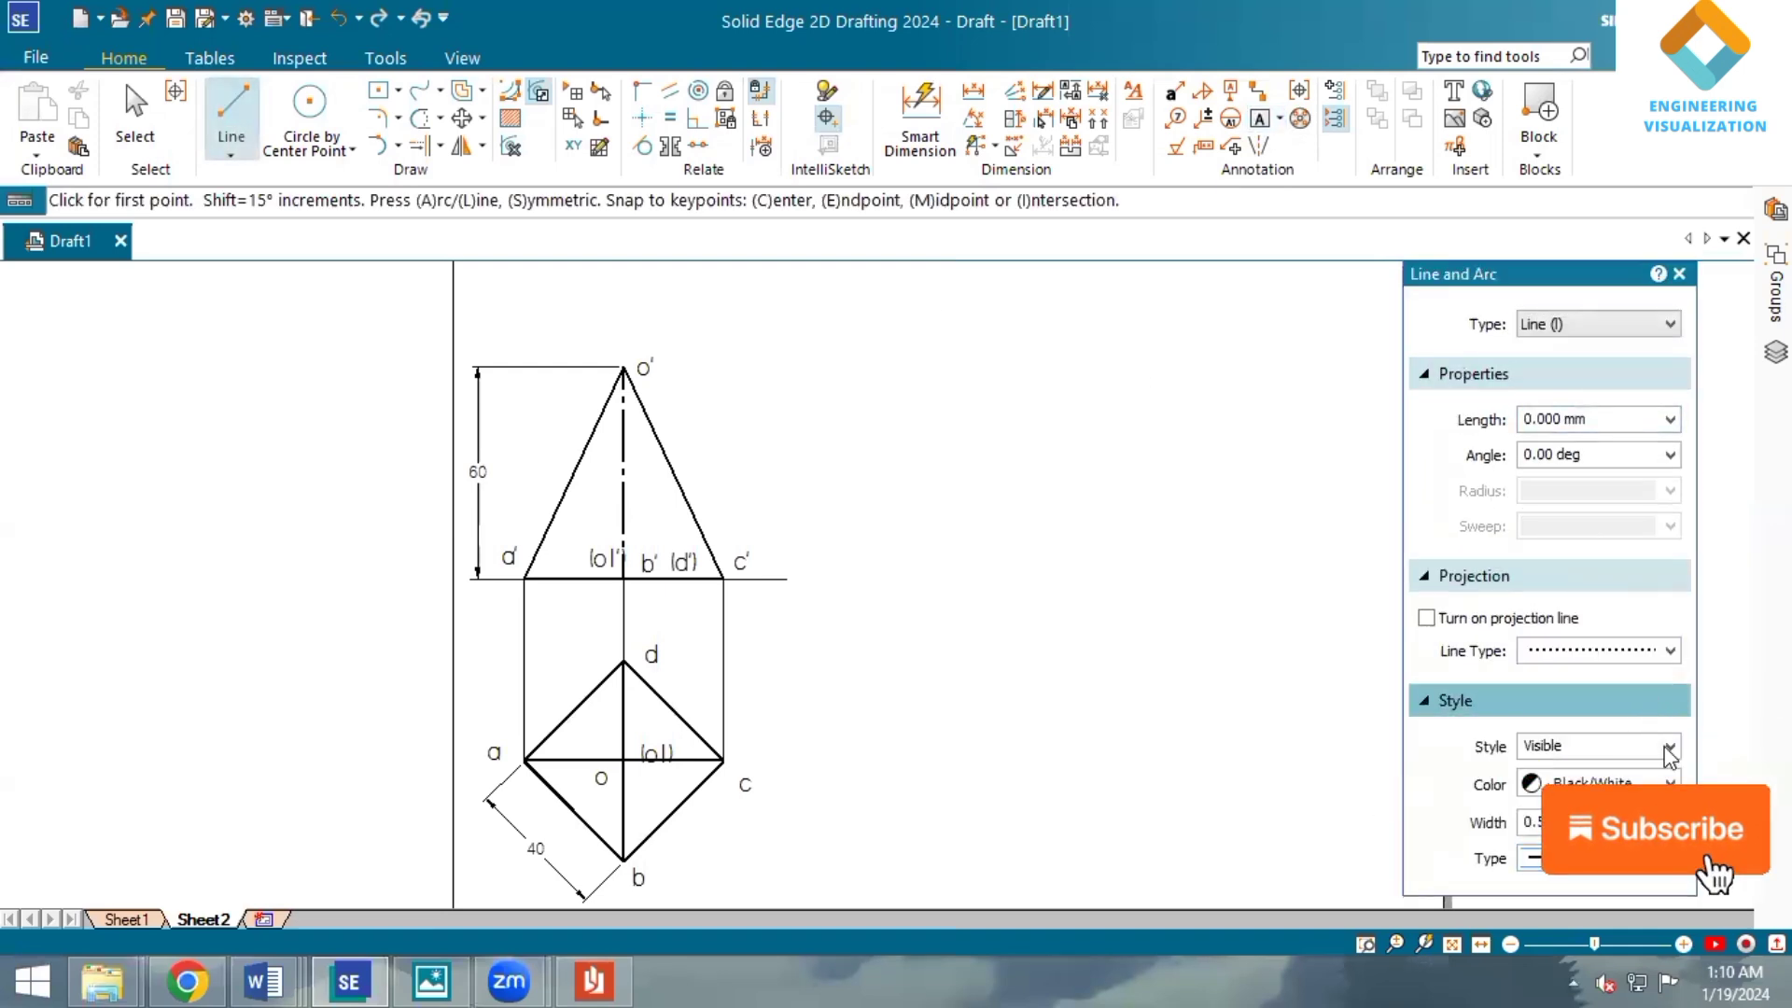
left_click(723, 579)
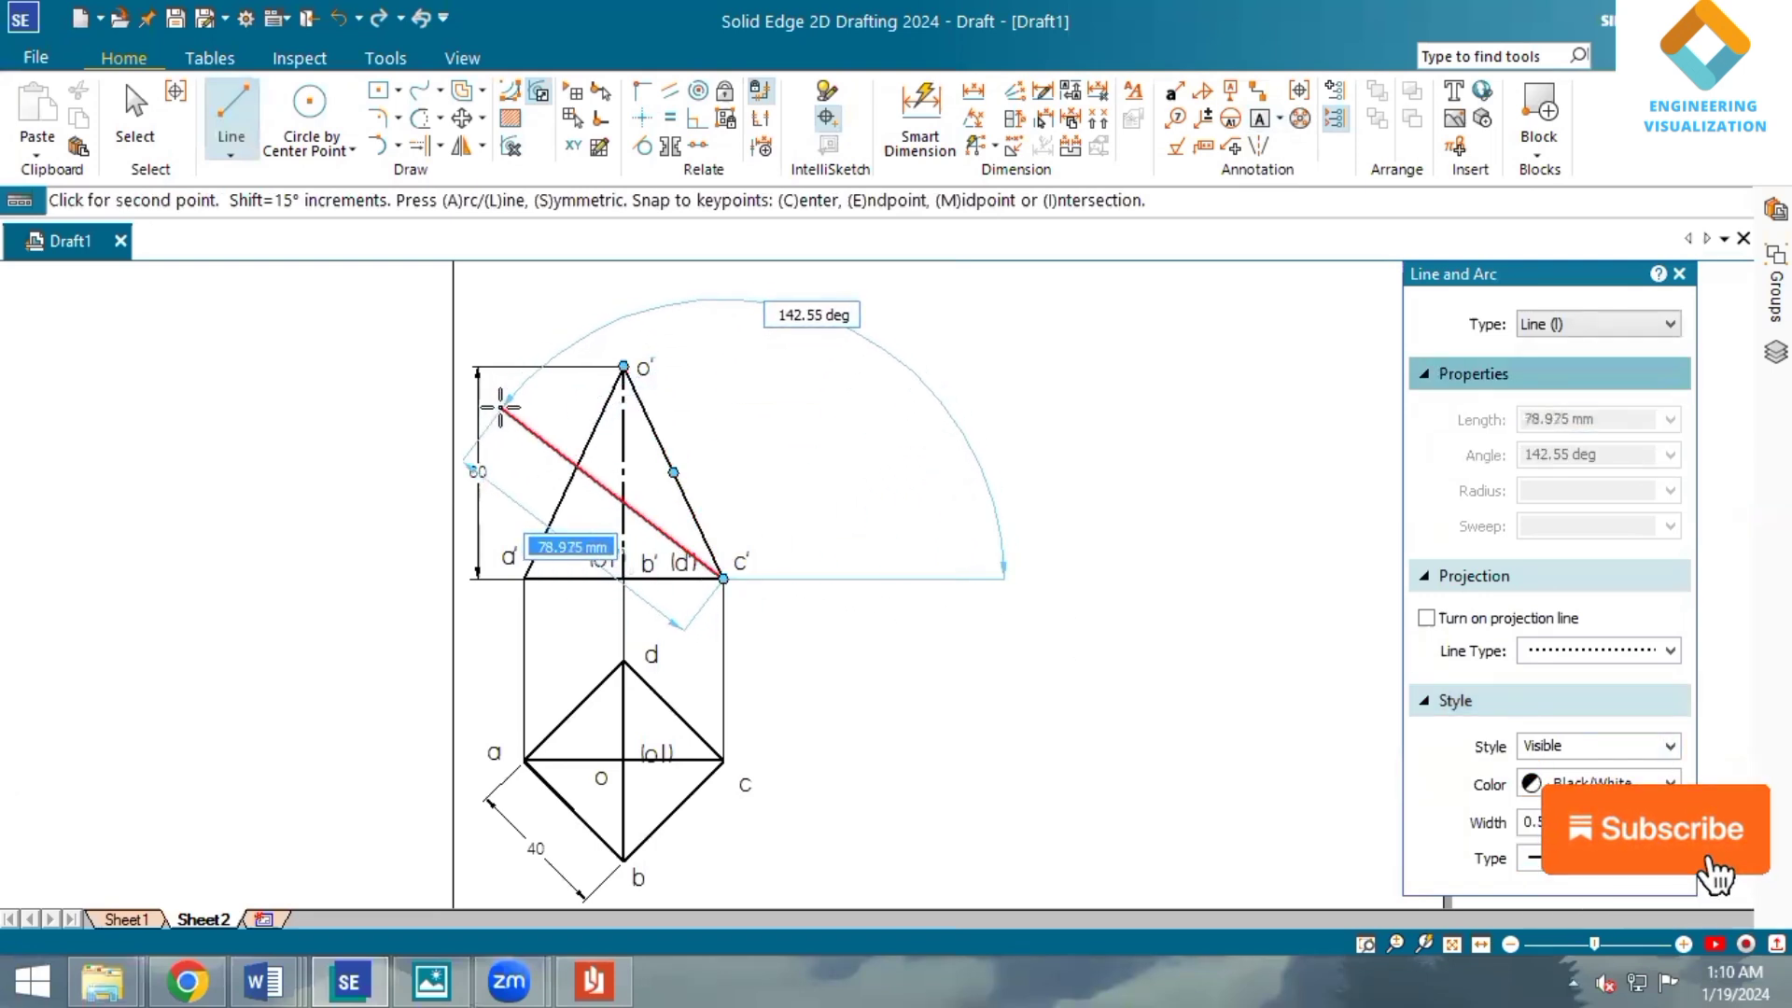
Finish the section line and set its angle dimension to the XY line at 60°.
left_click(501, 407)
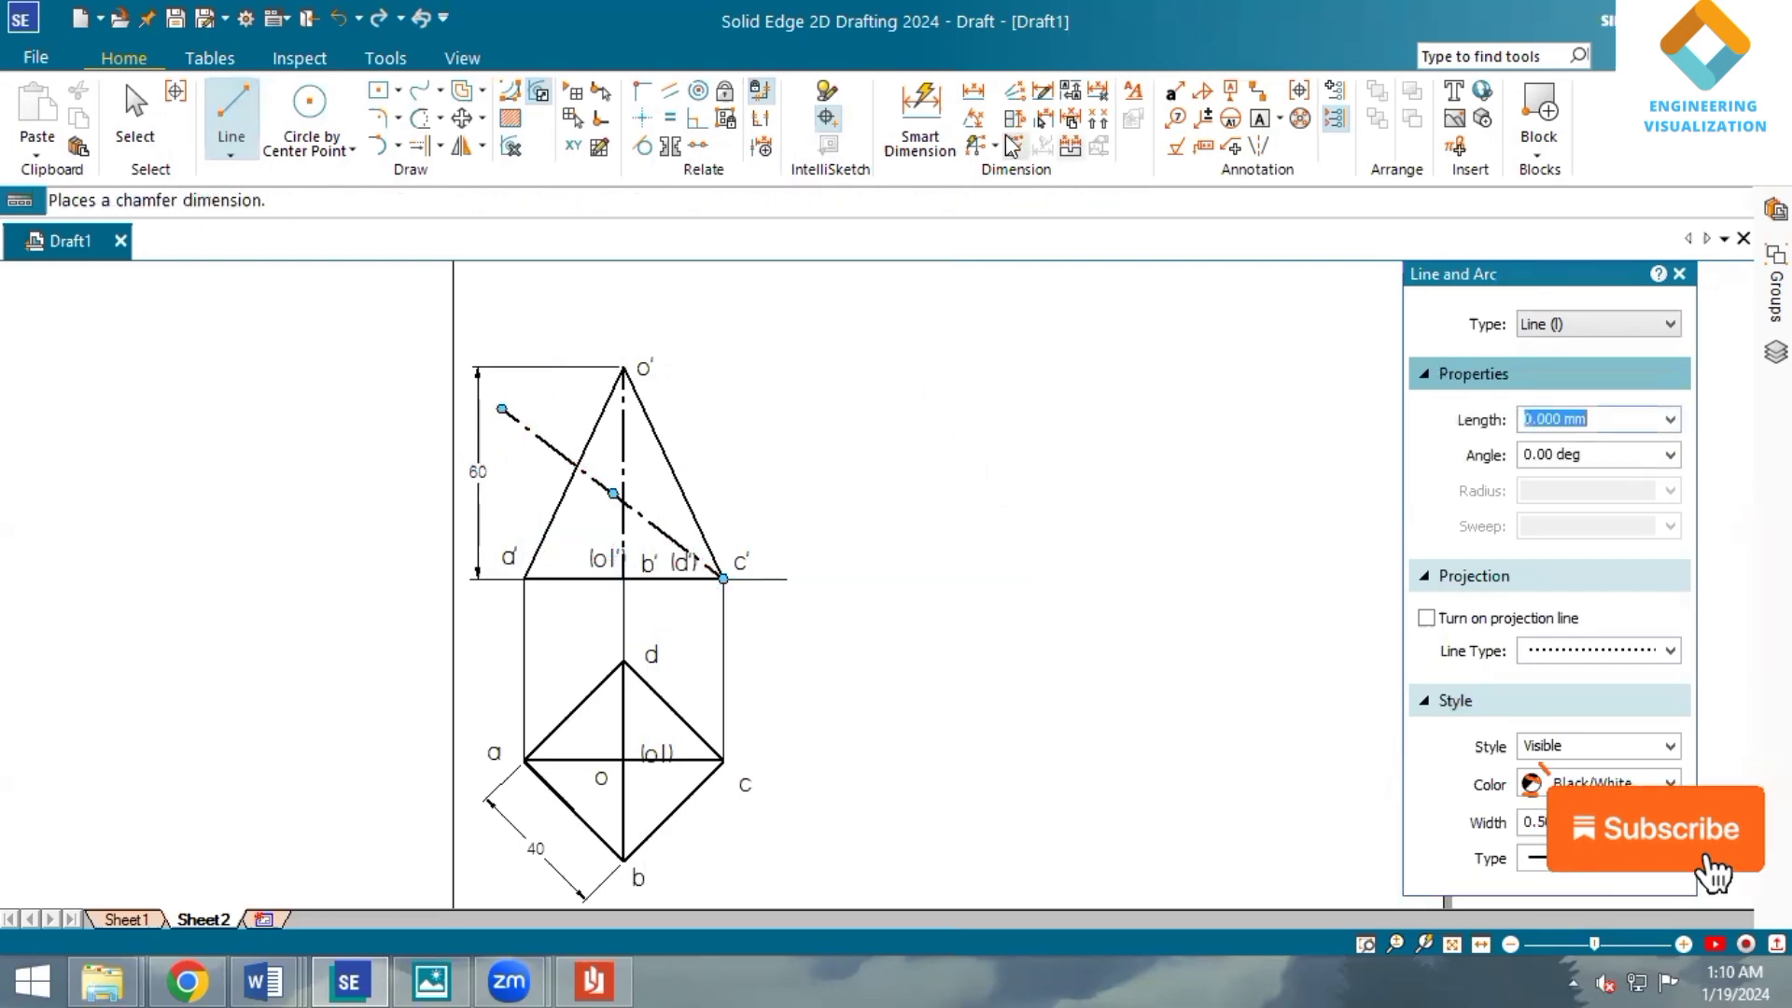
left_click(974, 118)
left_click(653, 525)
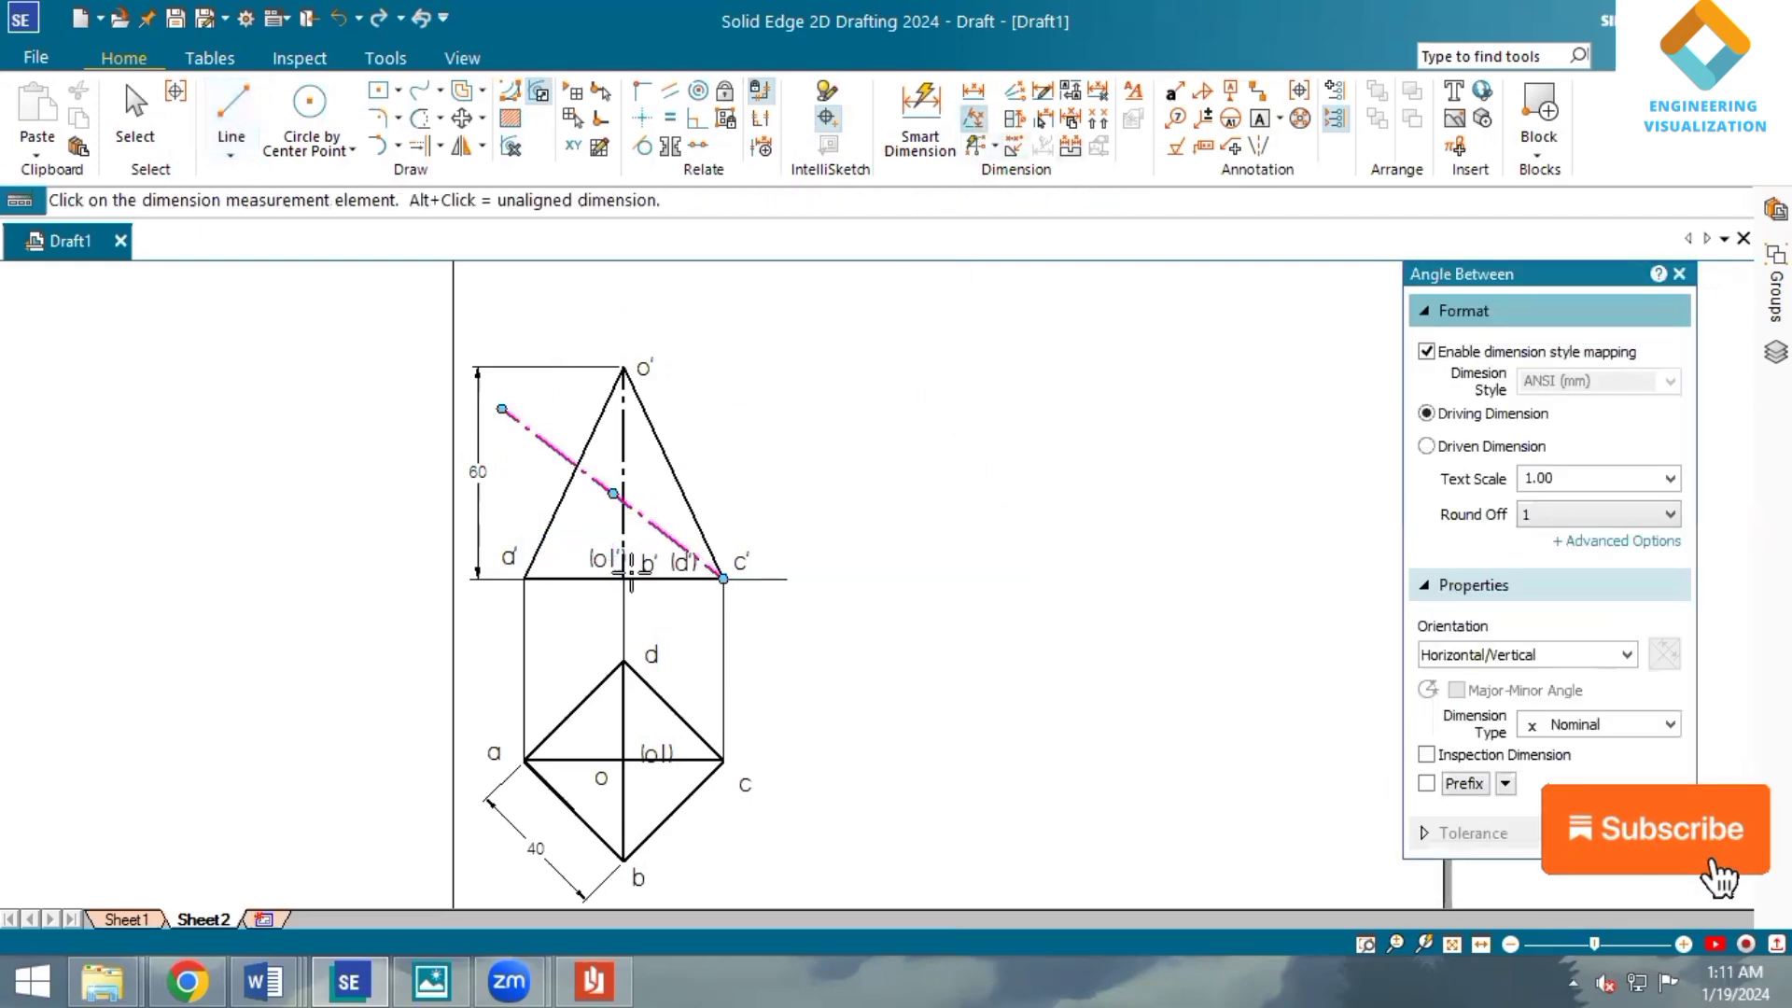
left_click(627, 579)
right_click(576, 539)
left_click(589, 480)
left_click(563, 586)
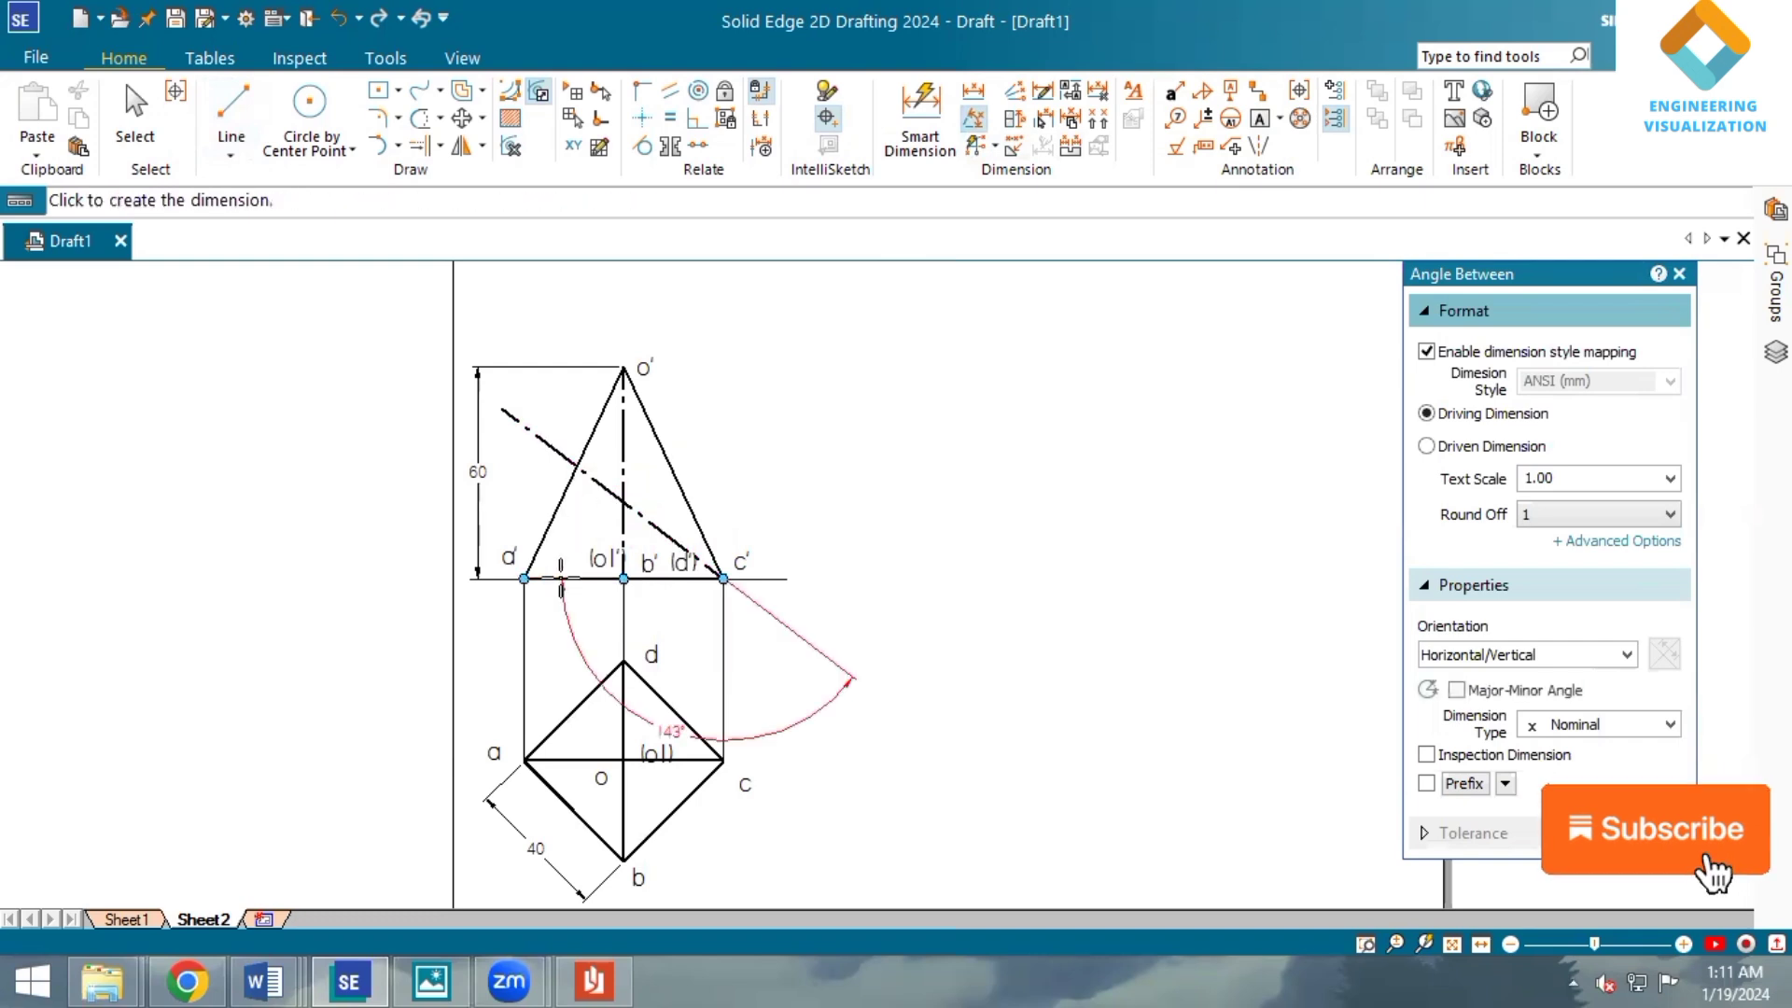
left_click(567, 525)
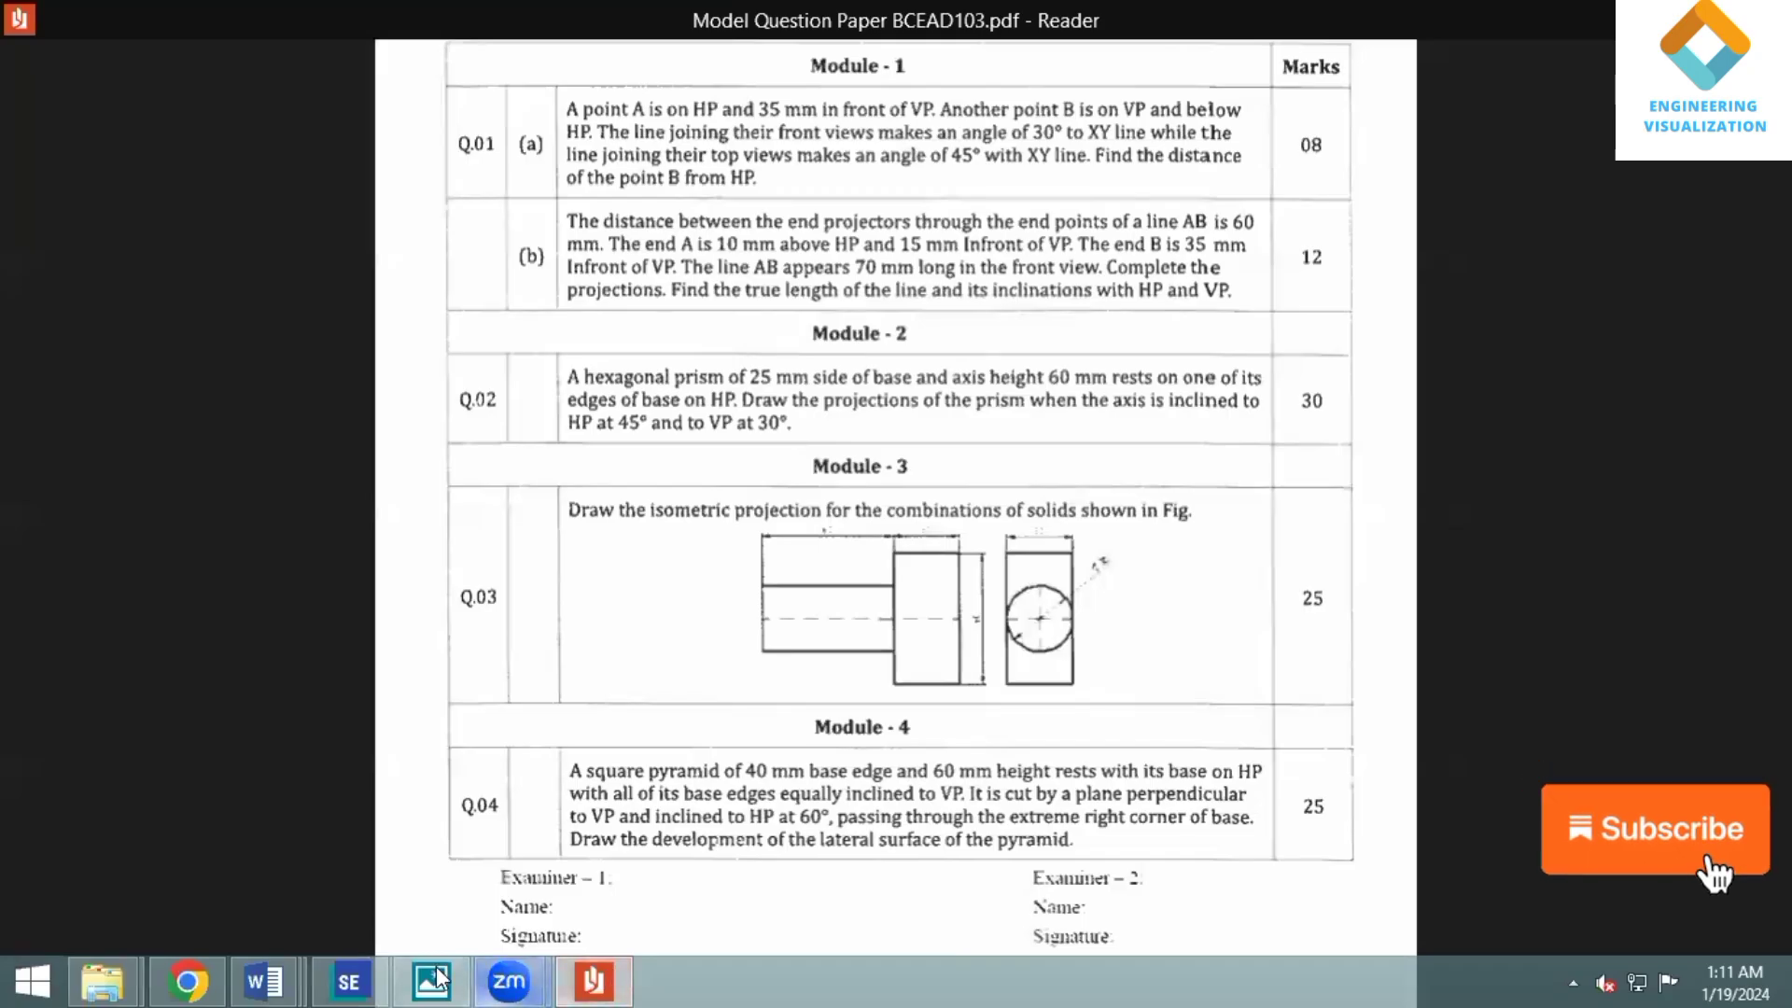
left_click(335, 973)
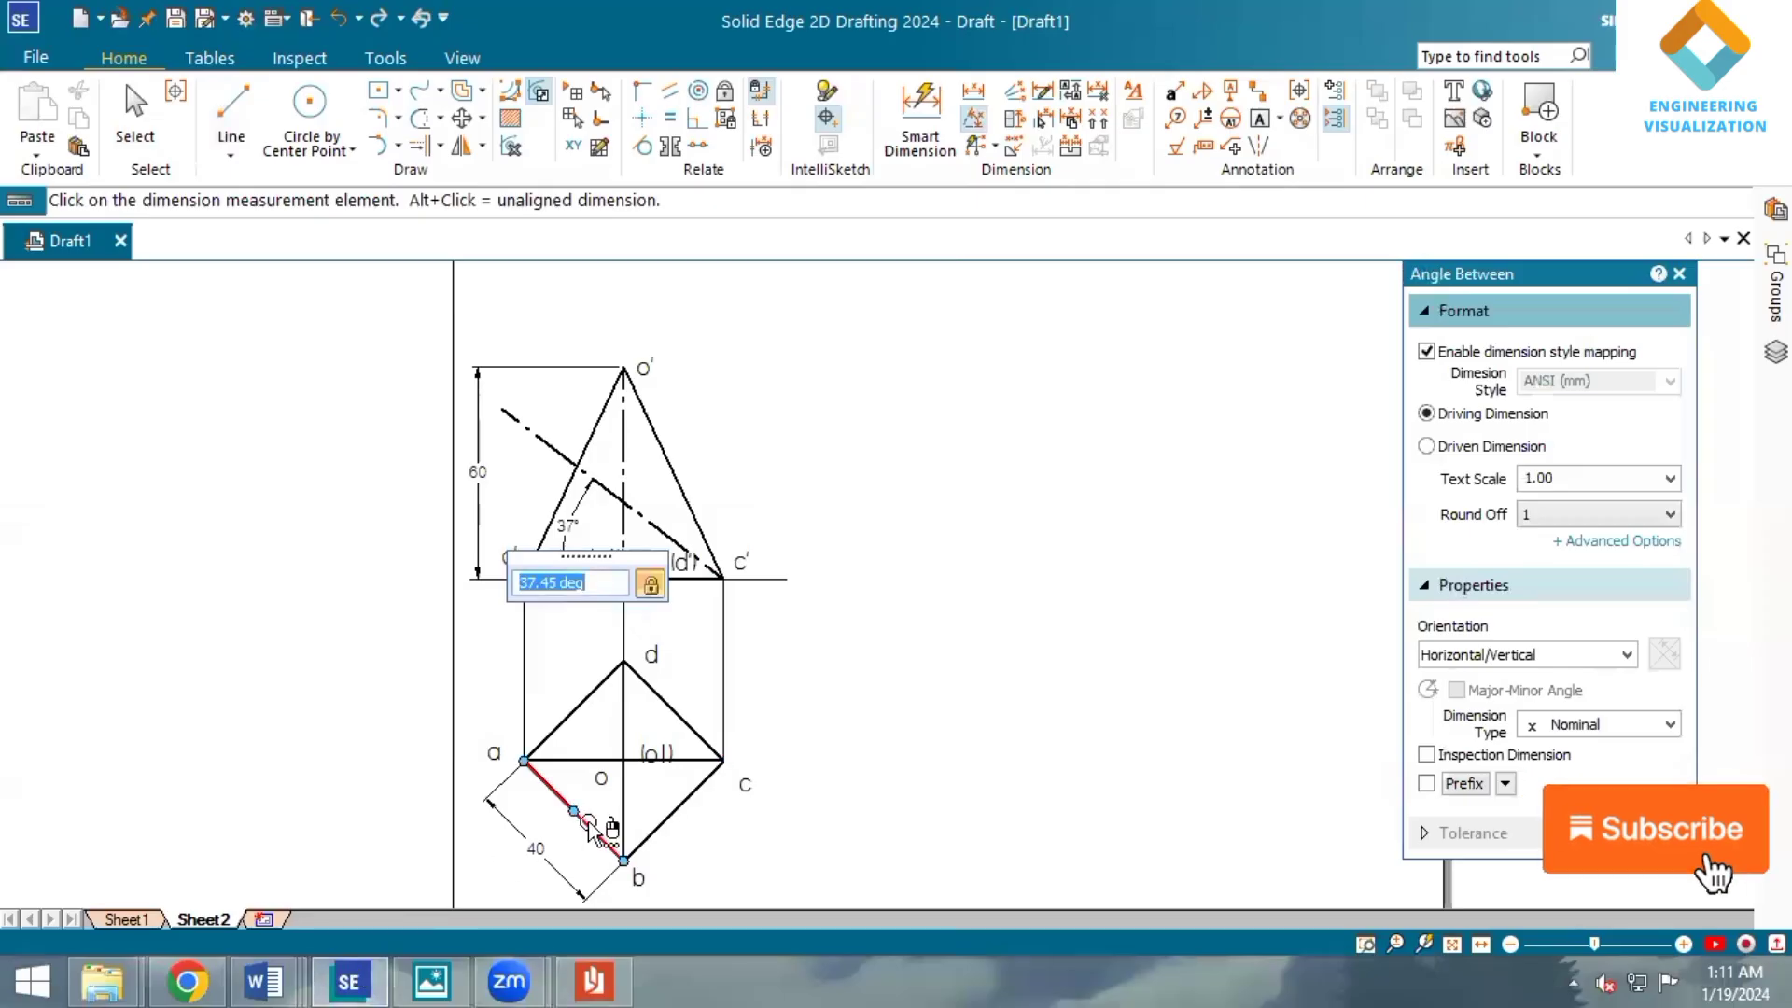
key("Return")
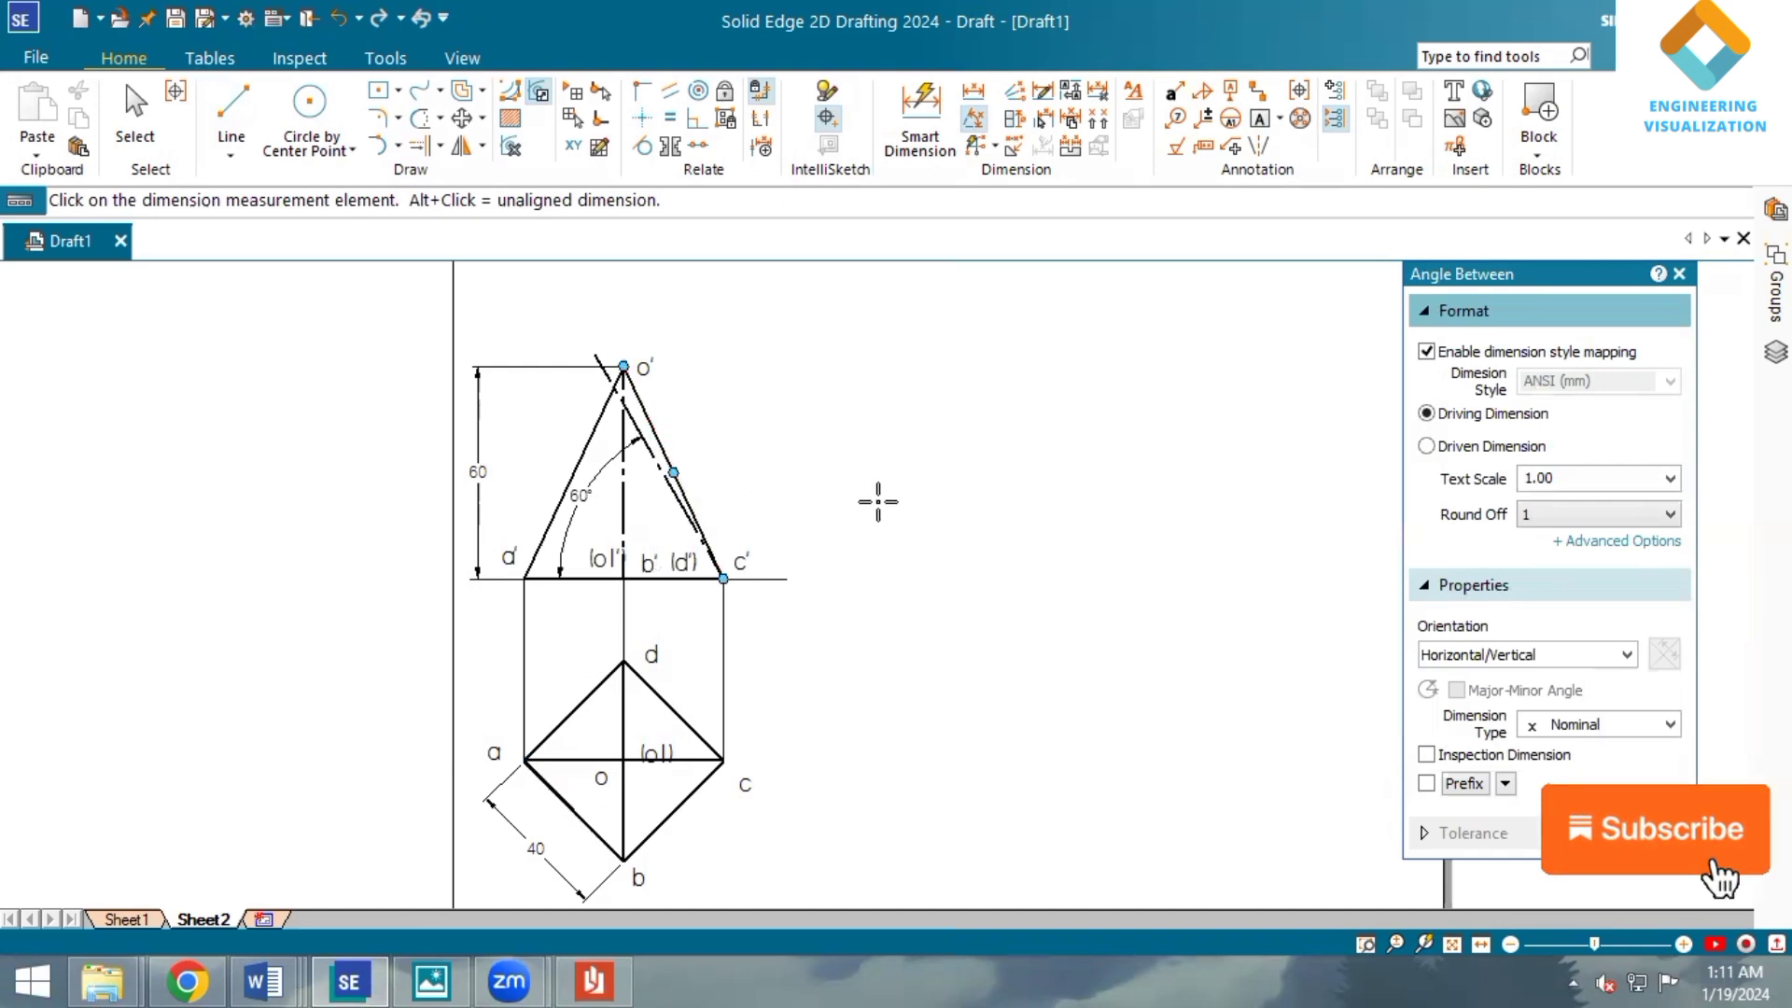
Number the cut points with text labels, placing 3 near the apex.
scroll(702, 368, "up", 1)
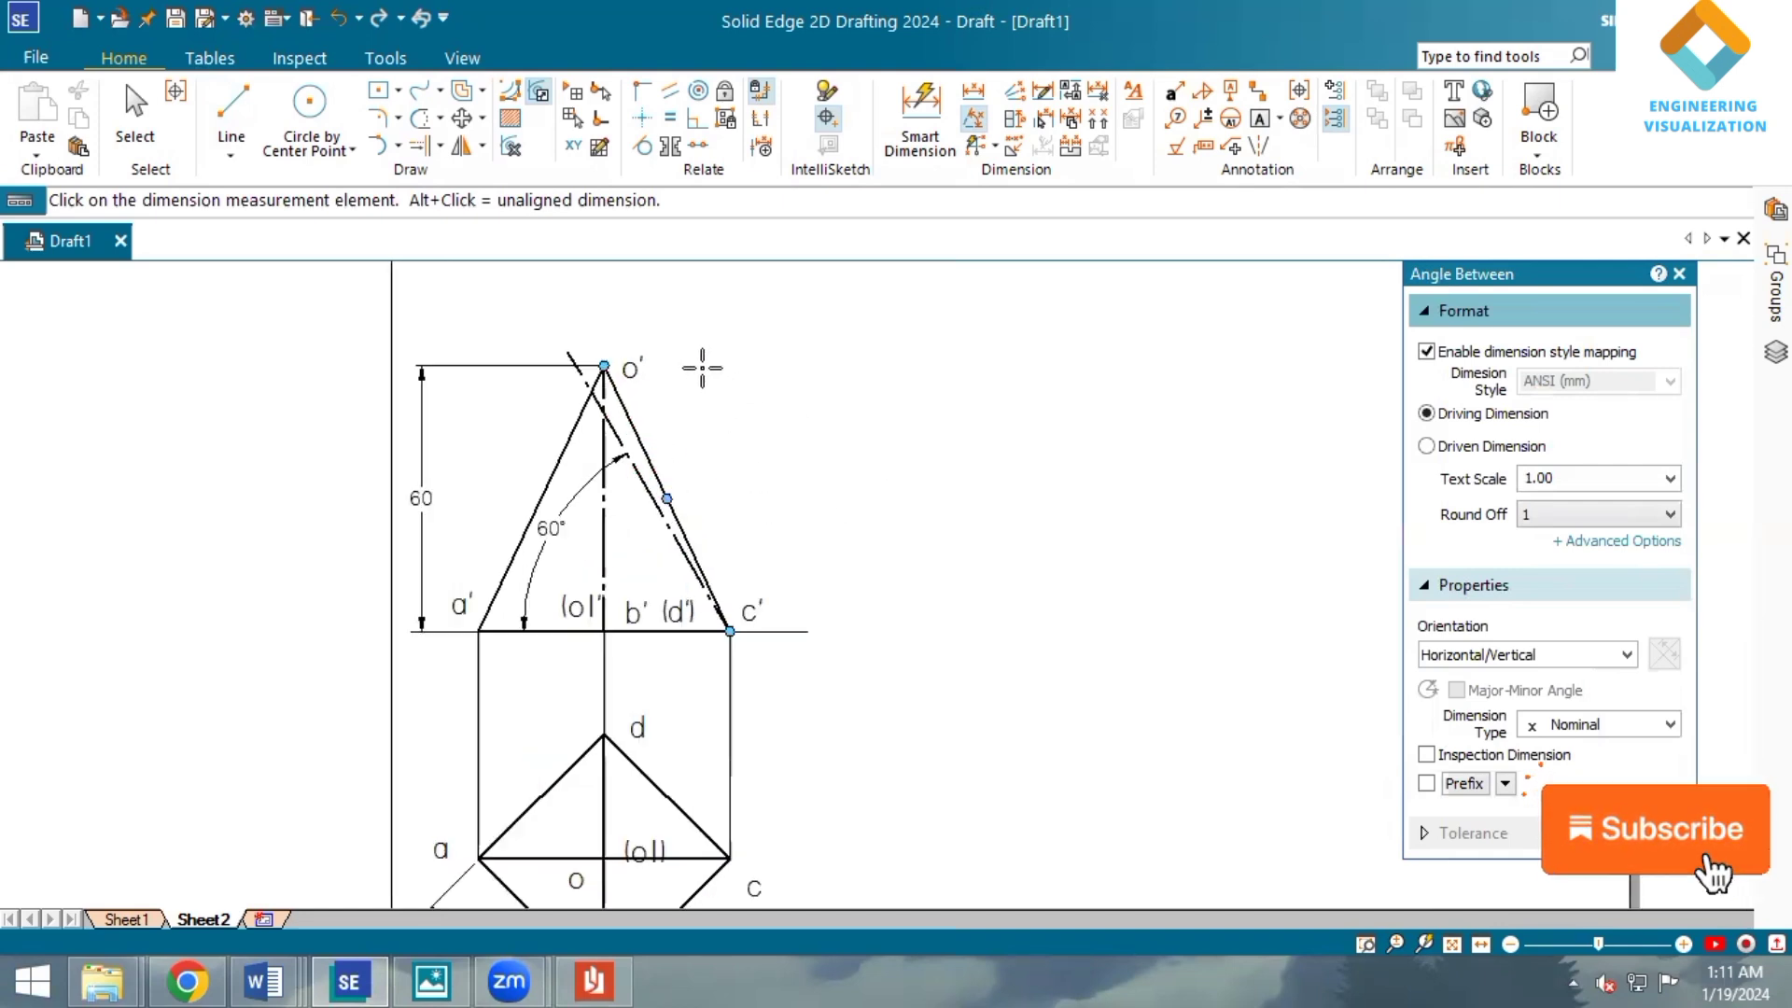
scroll(702, 368, "down", 1)
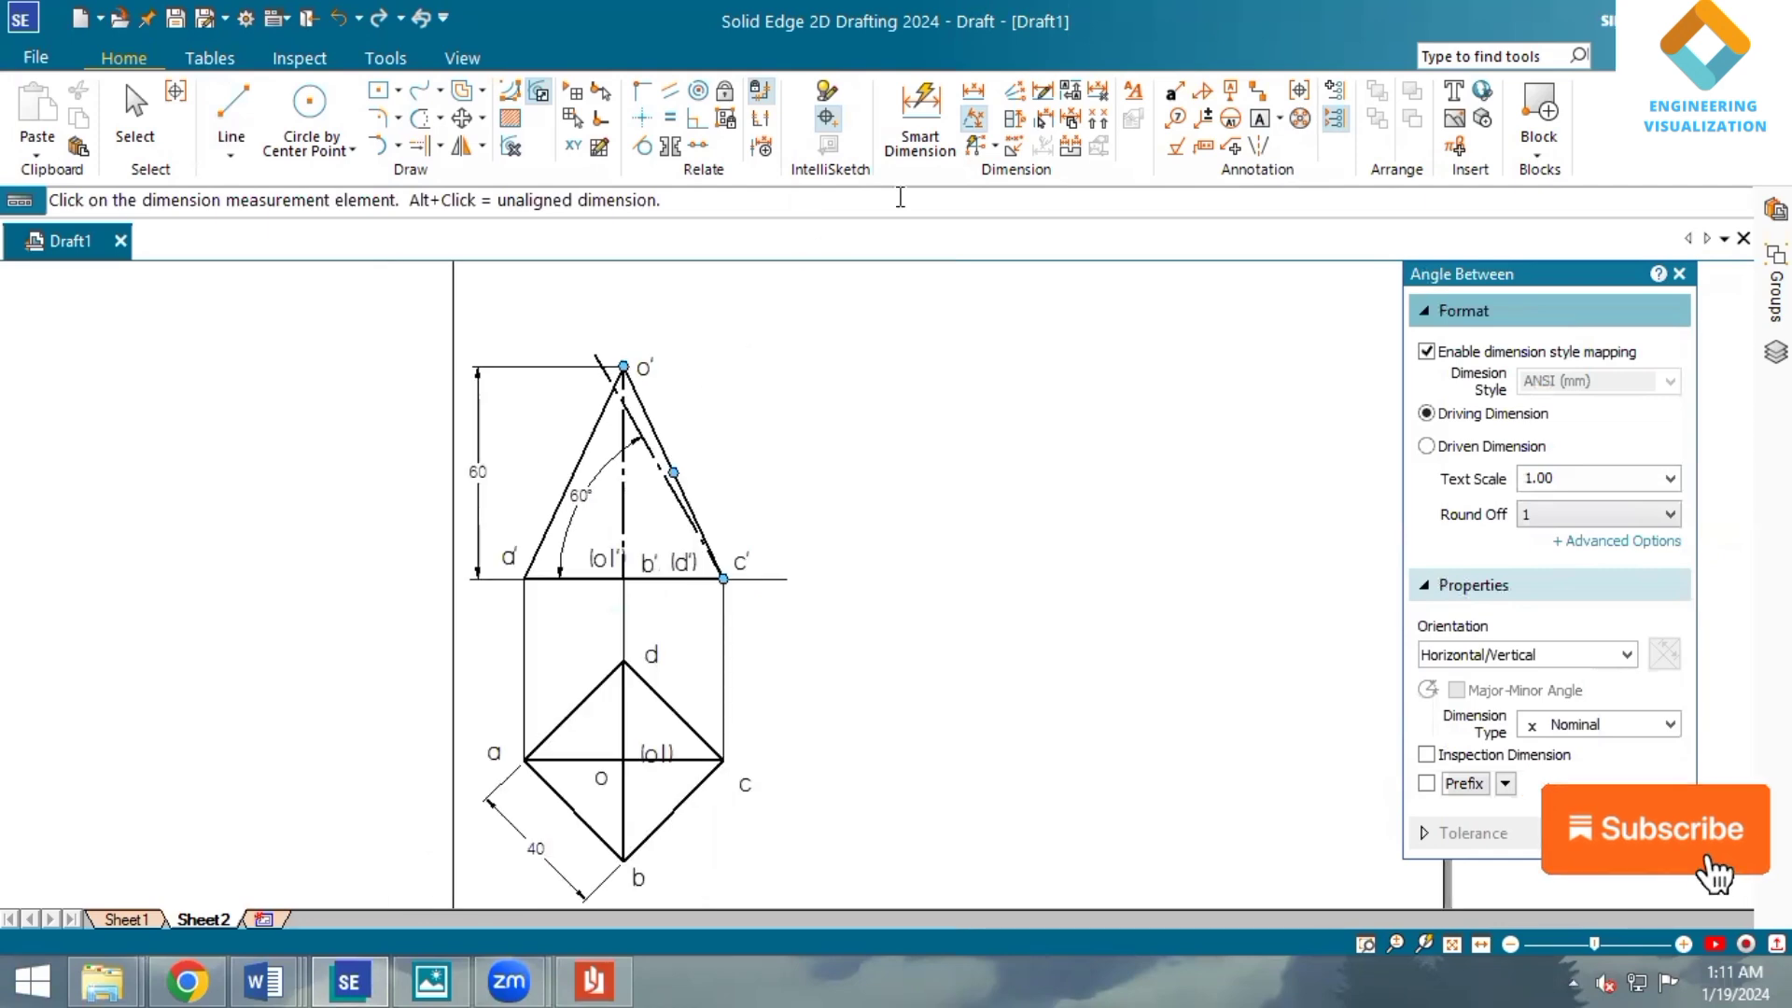
left_click(1453, 90)
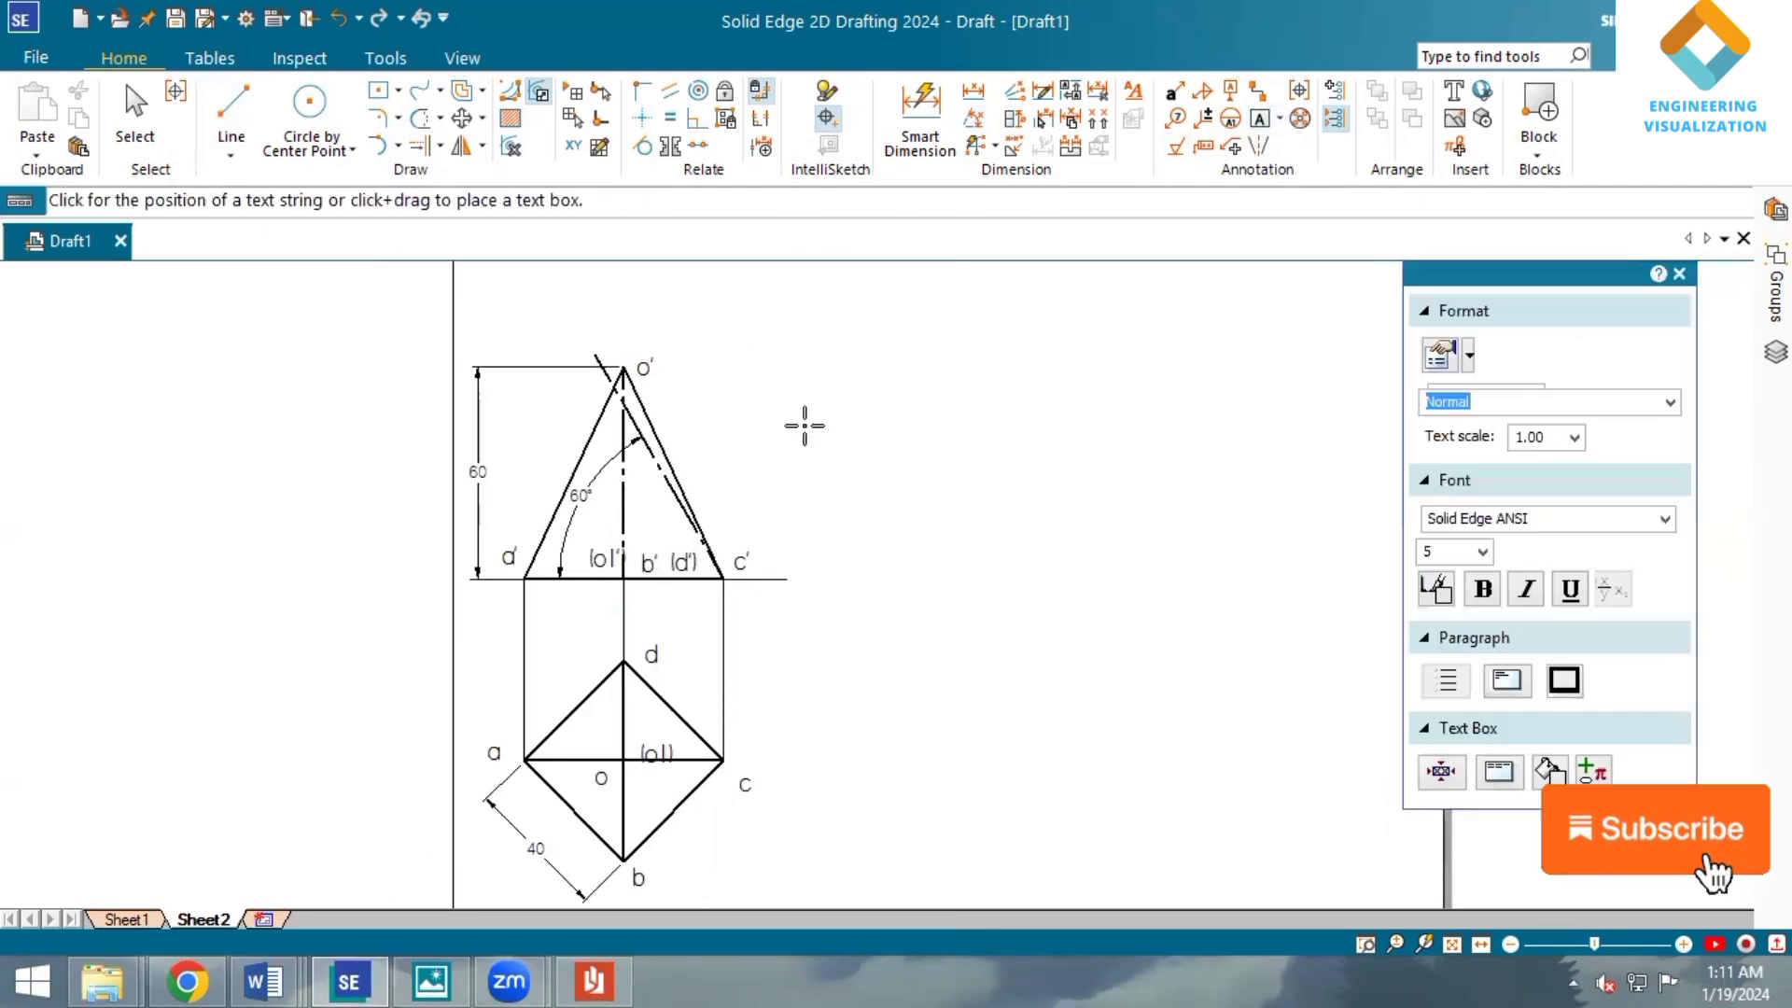
scroll(804, 426, "up", 1)
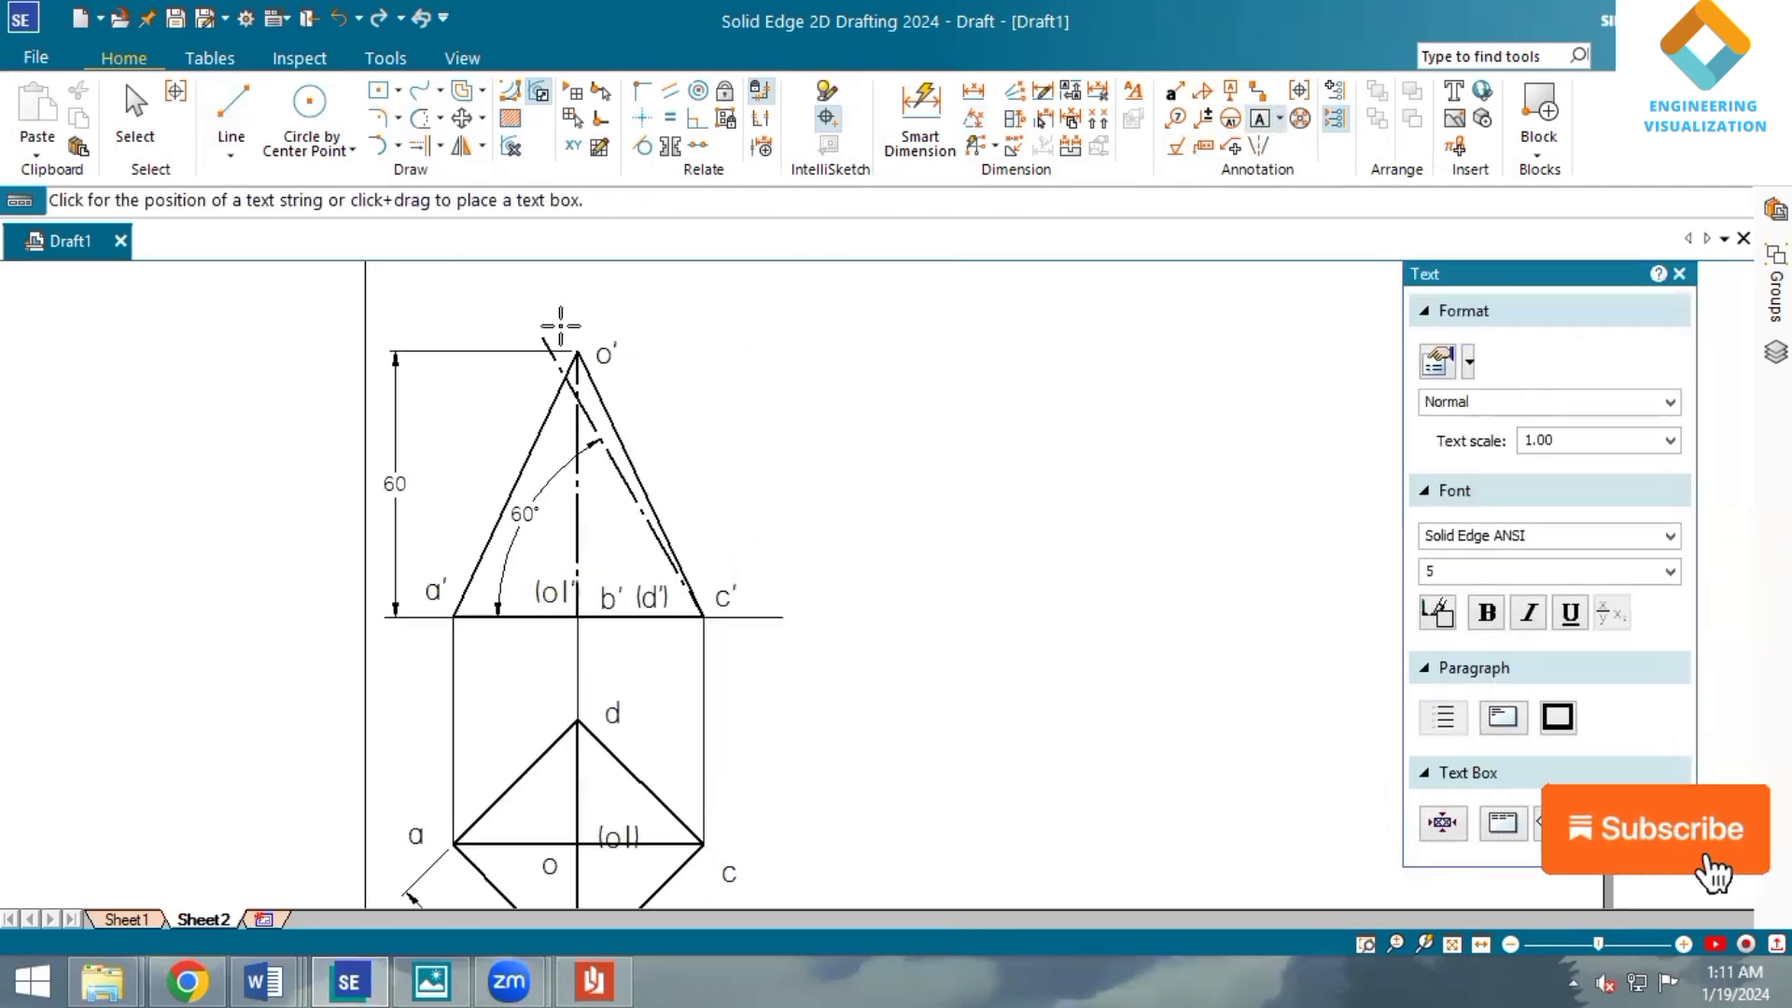
left_click(573, 369)
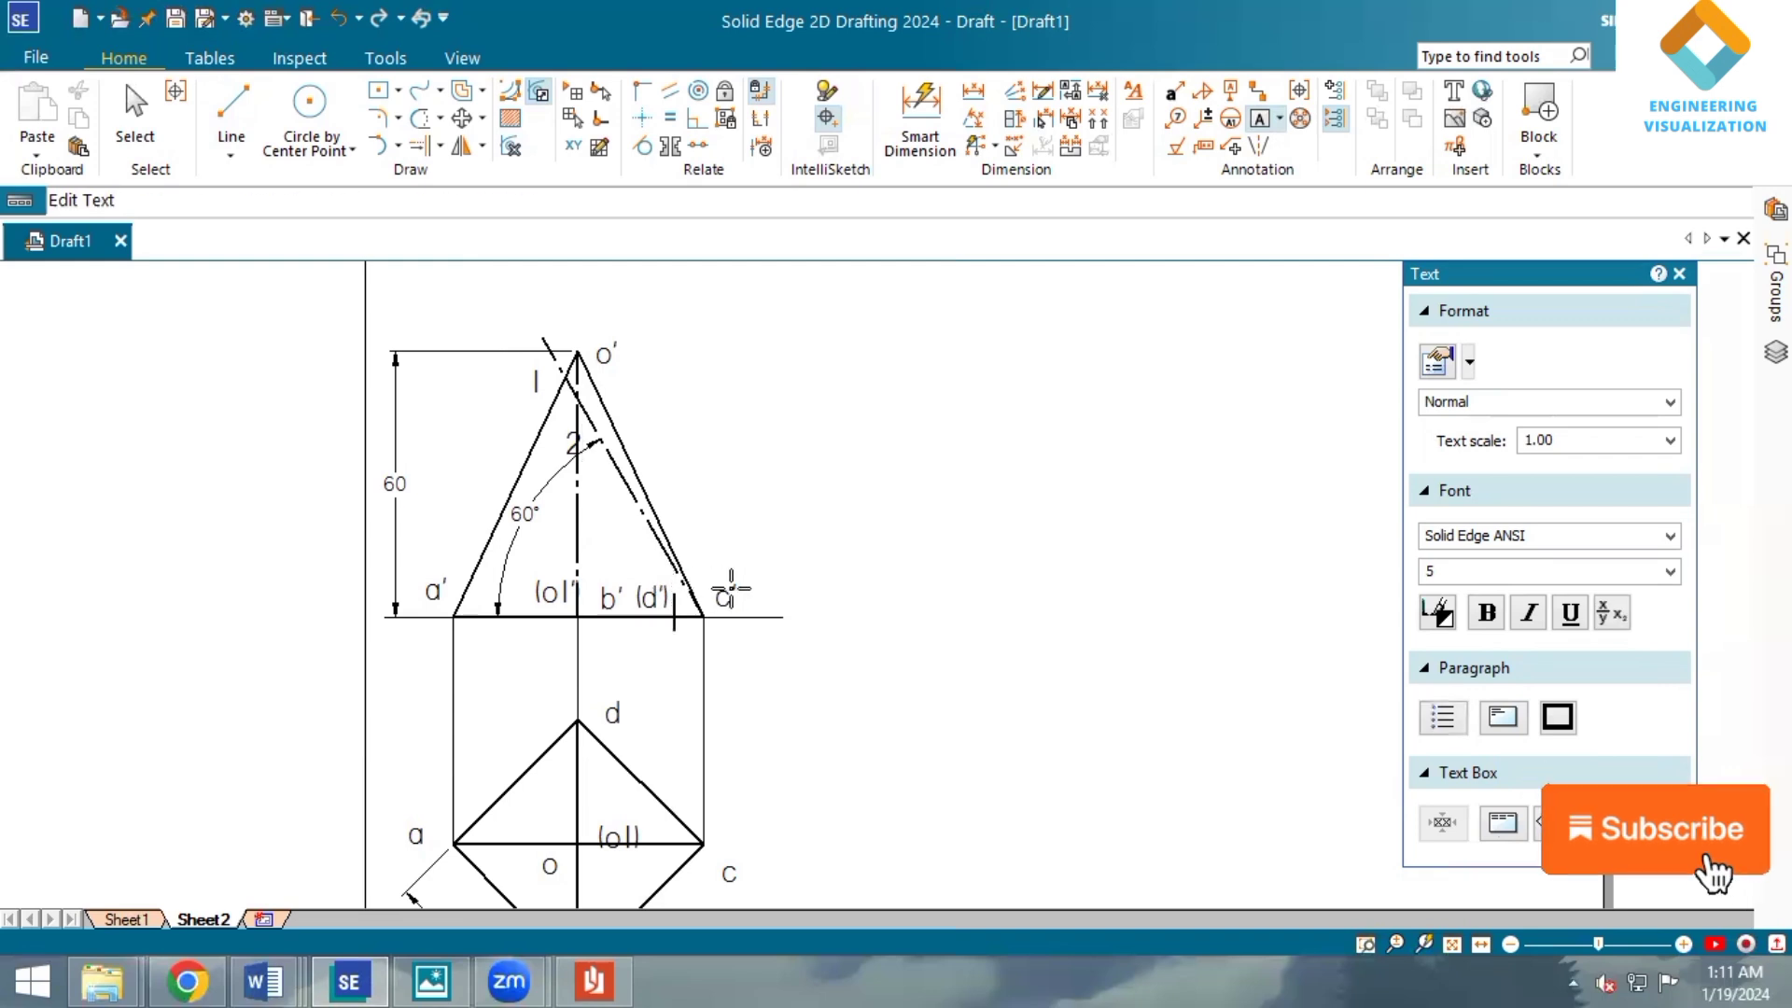
type("3")
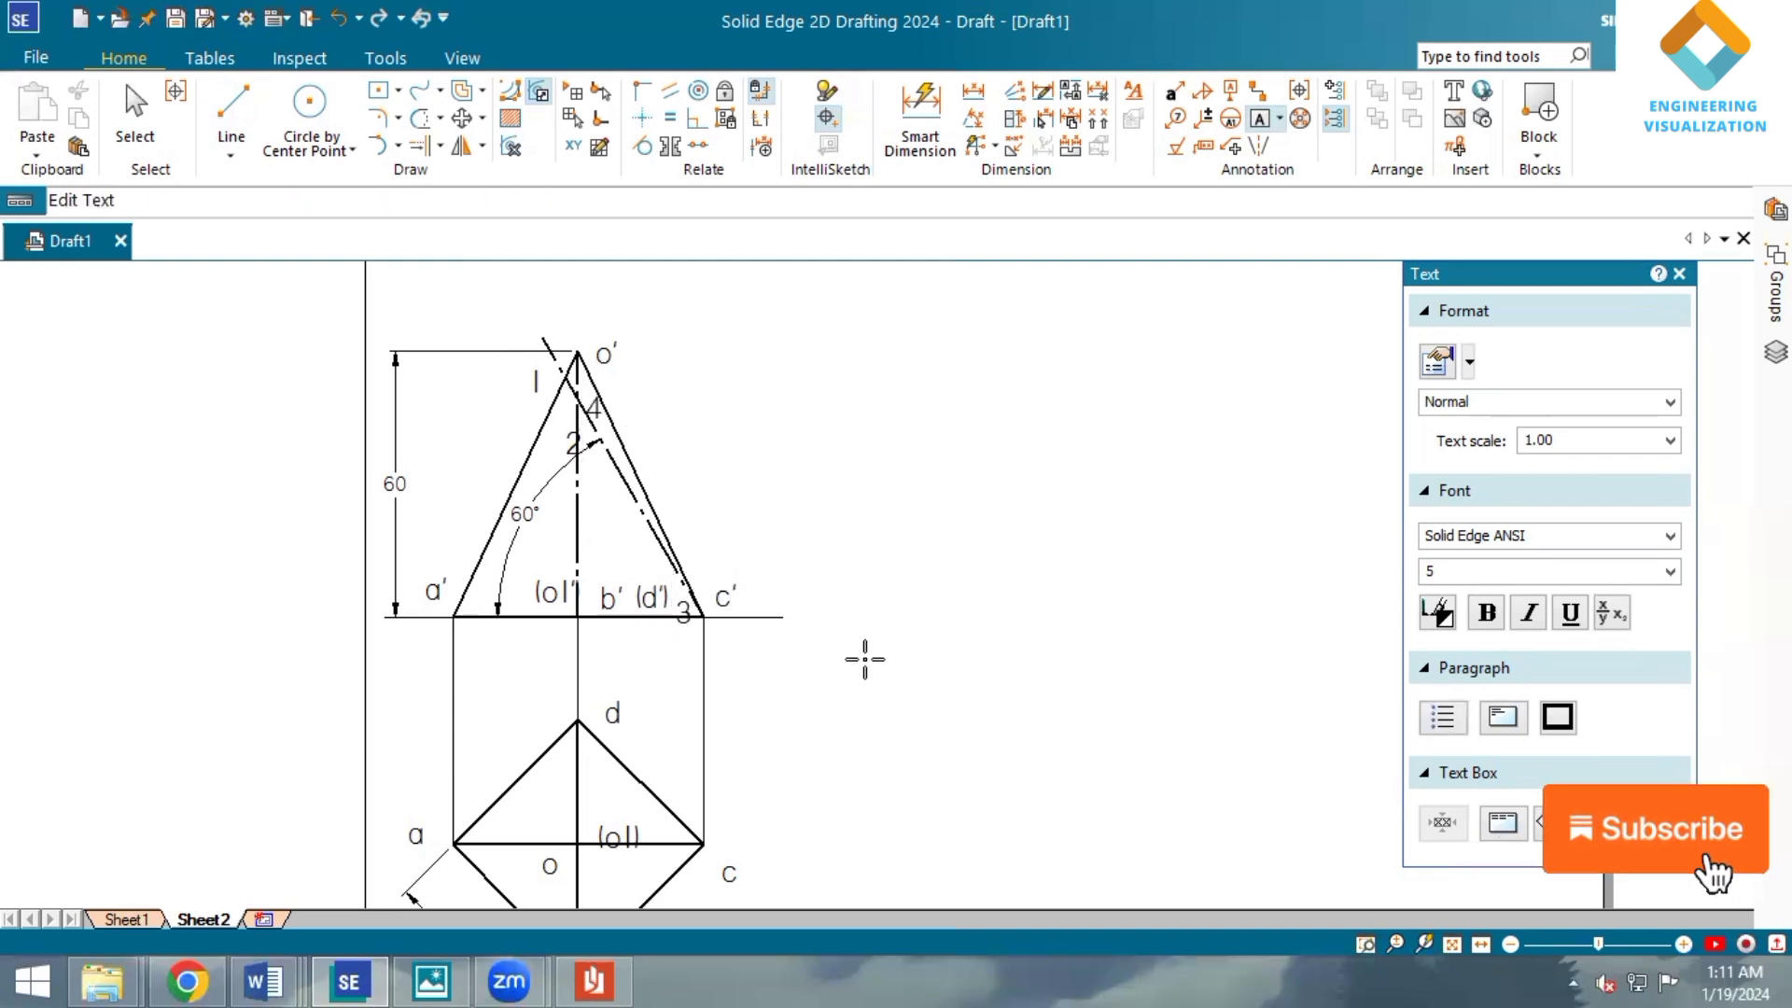
Dimension slant edge o'c' as 66.33 and fit the sheet in view.
left_click(919, 116)
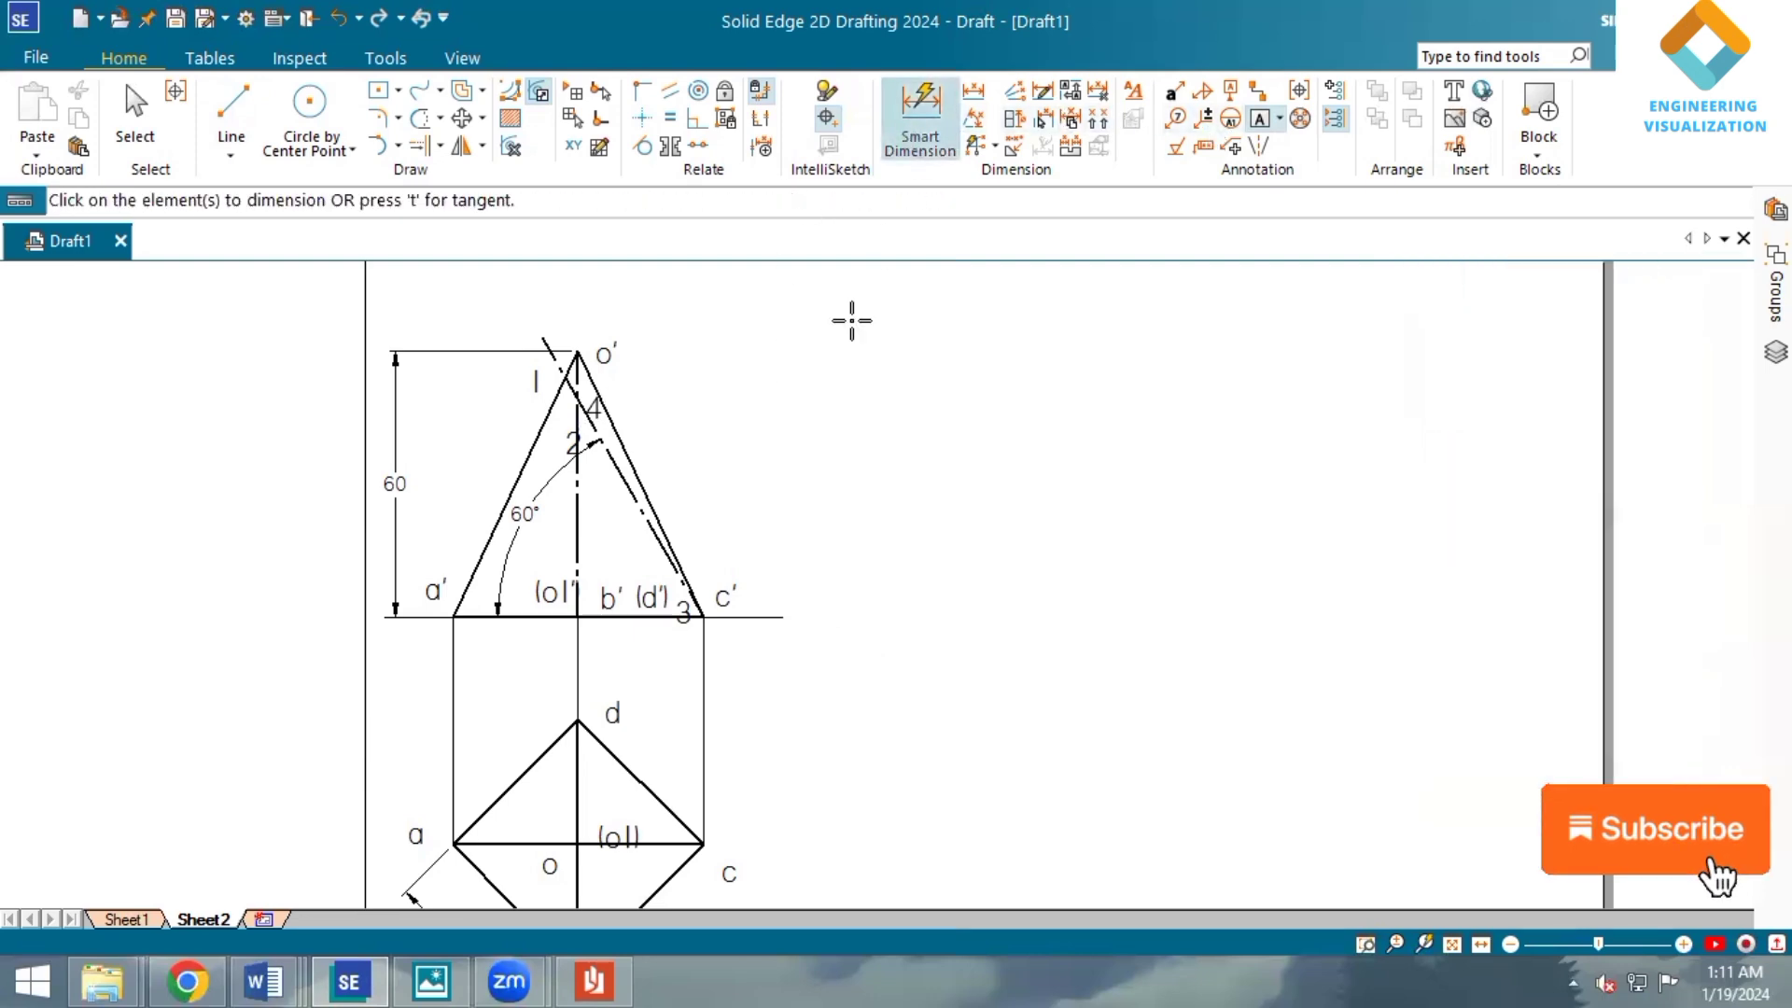
left_click(625, 445)
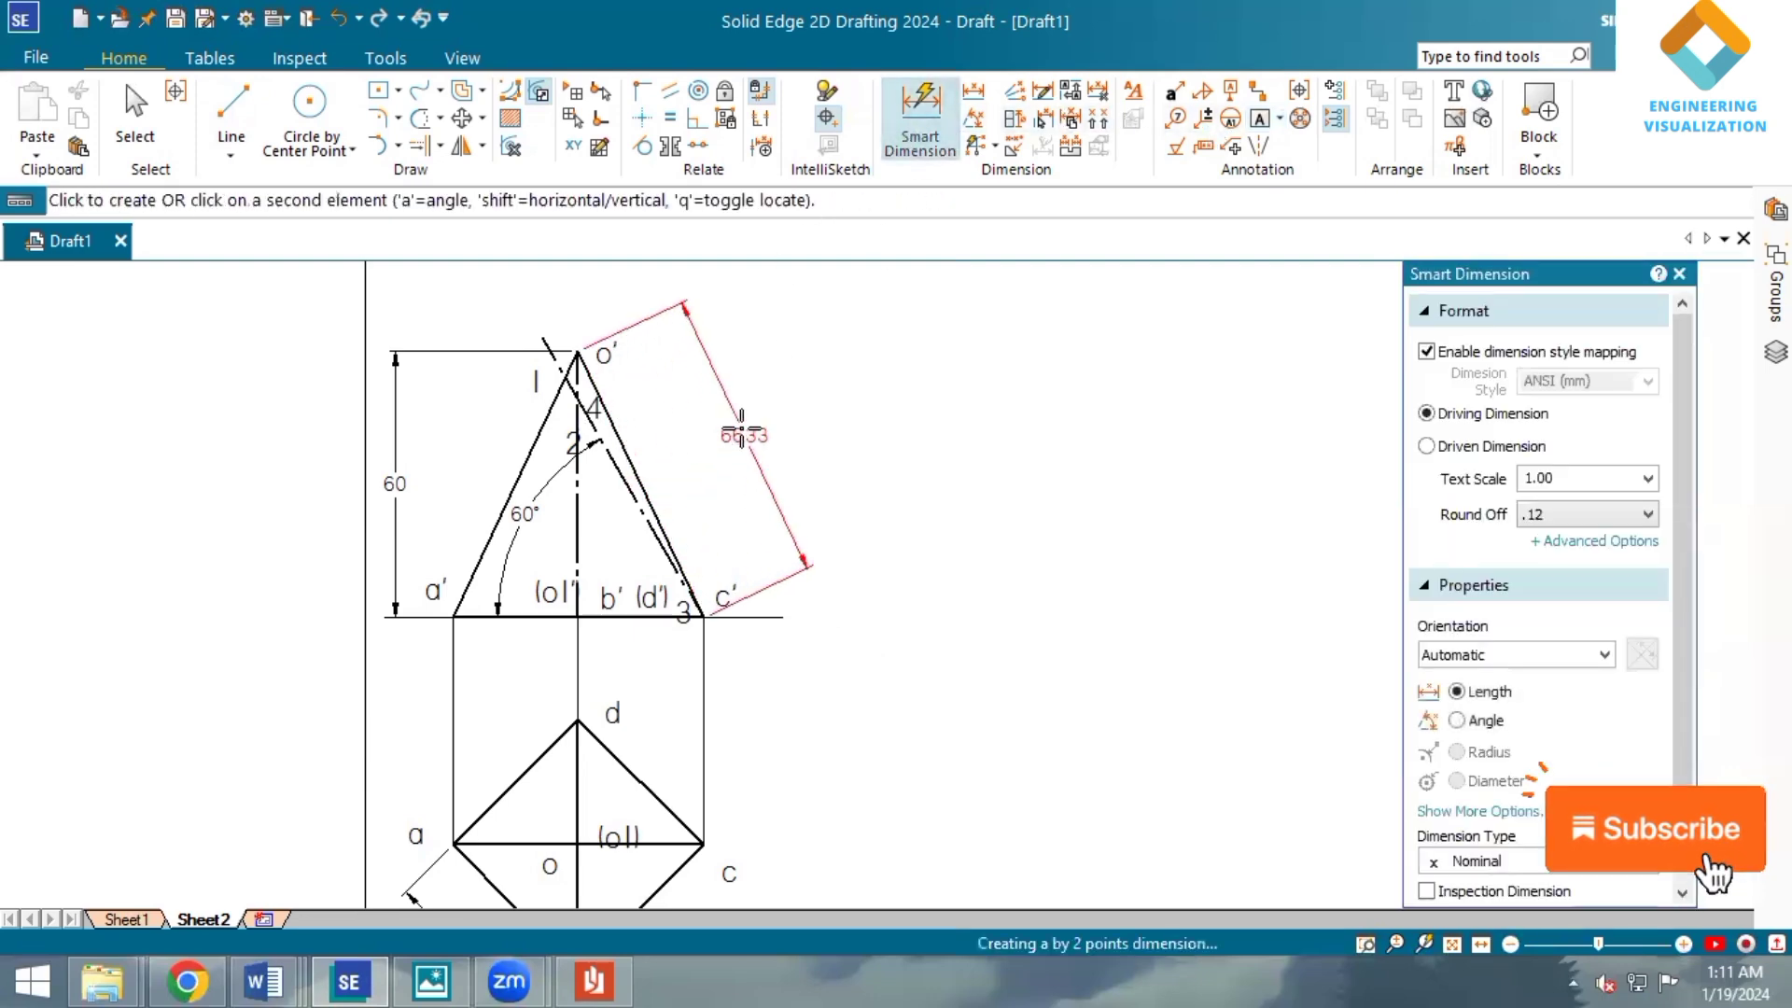
left_click(745, 437)
left_click(1452, 945)
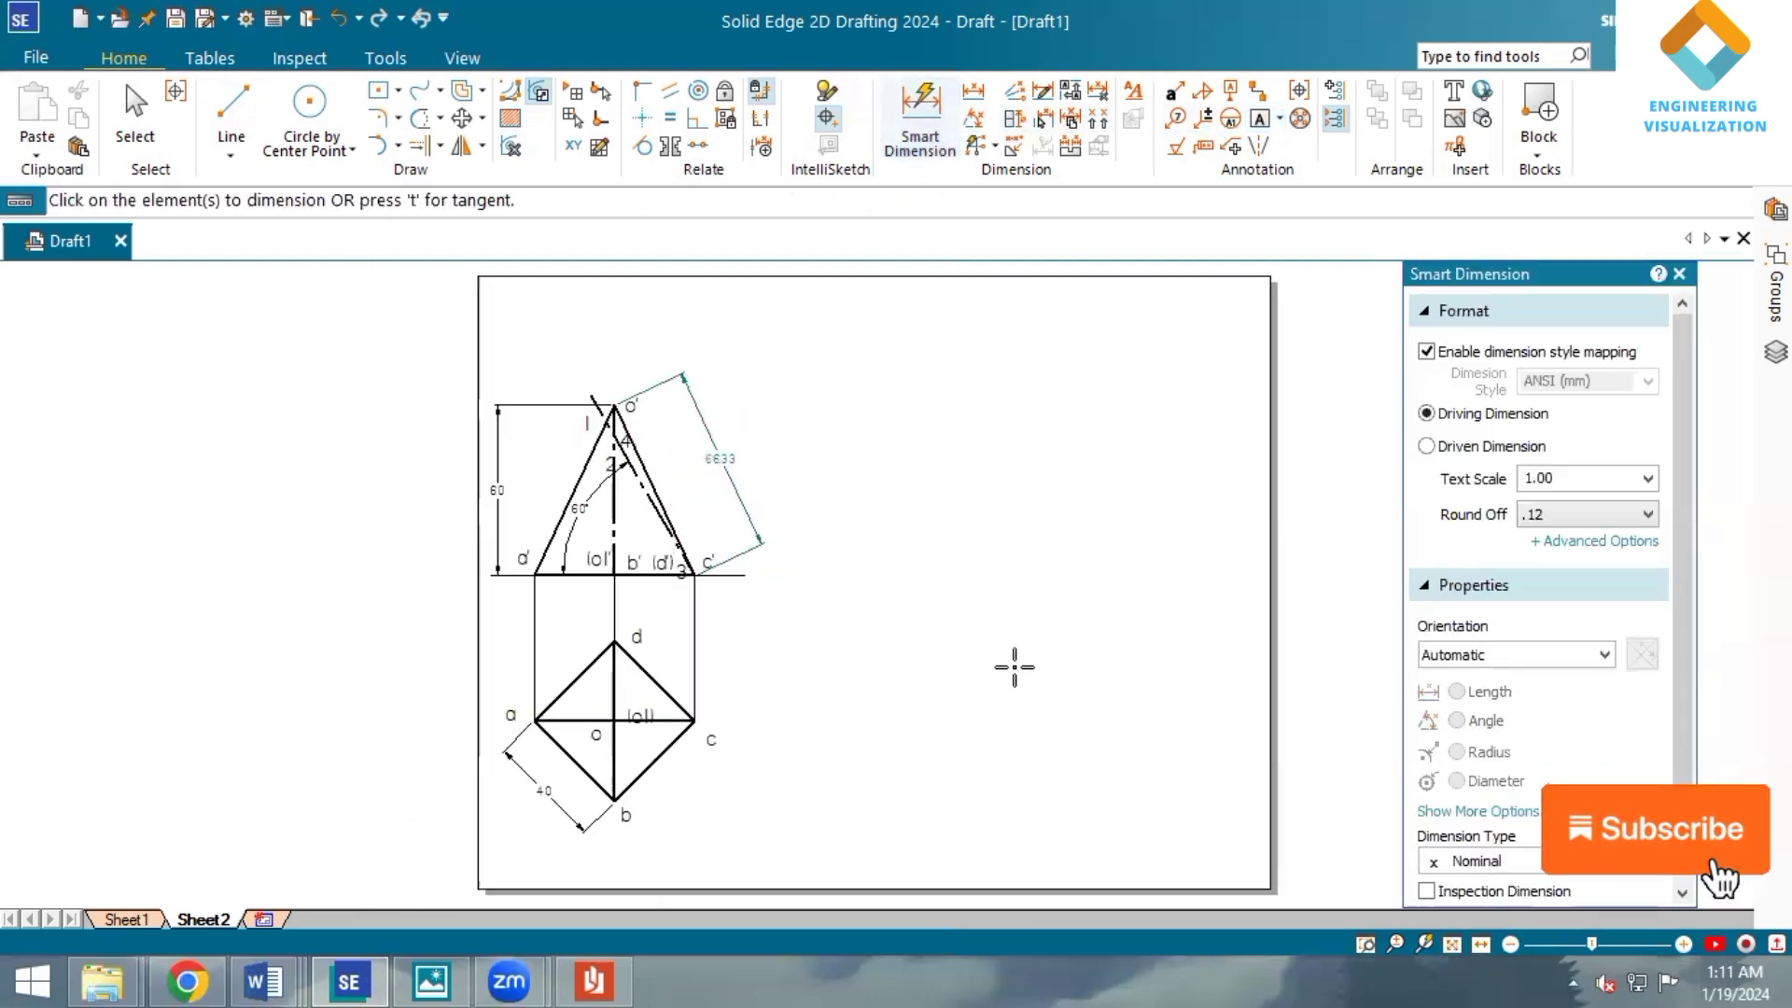
Draw a 66.33 mm line right of the views to begin the development.
left_click(231, 117)
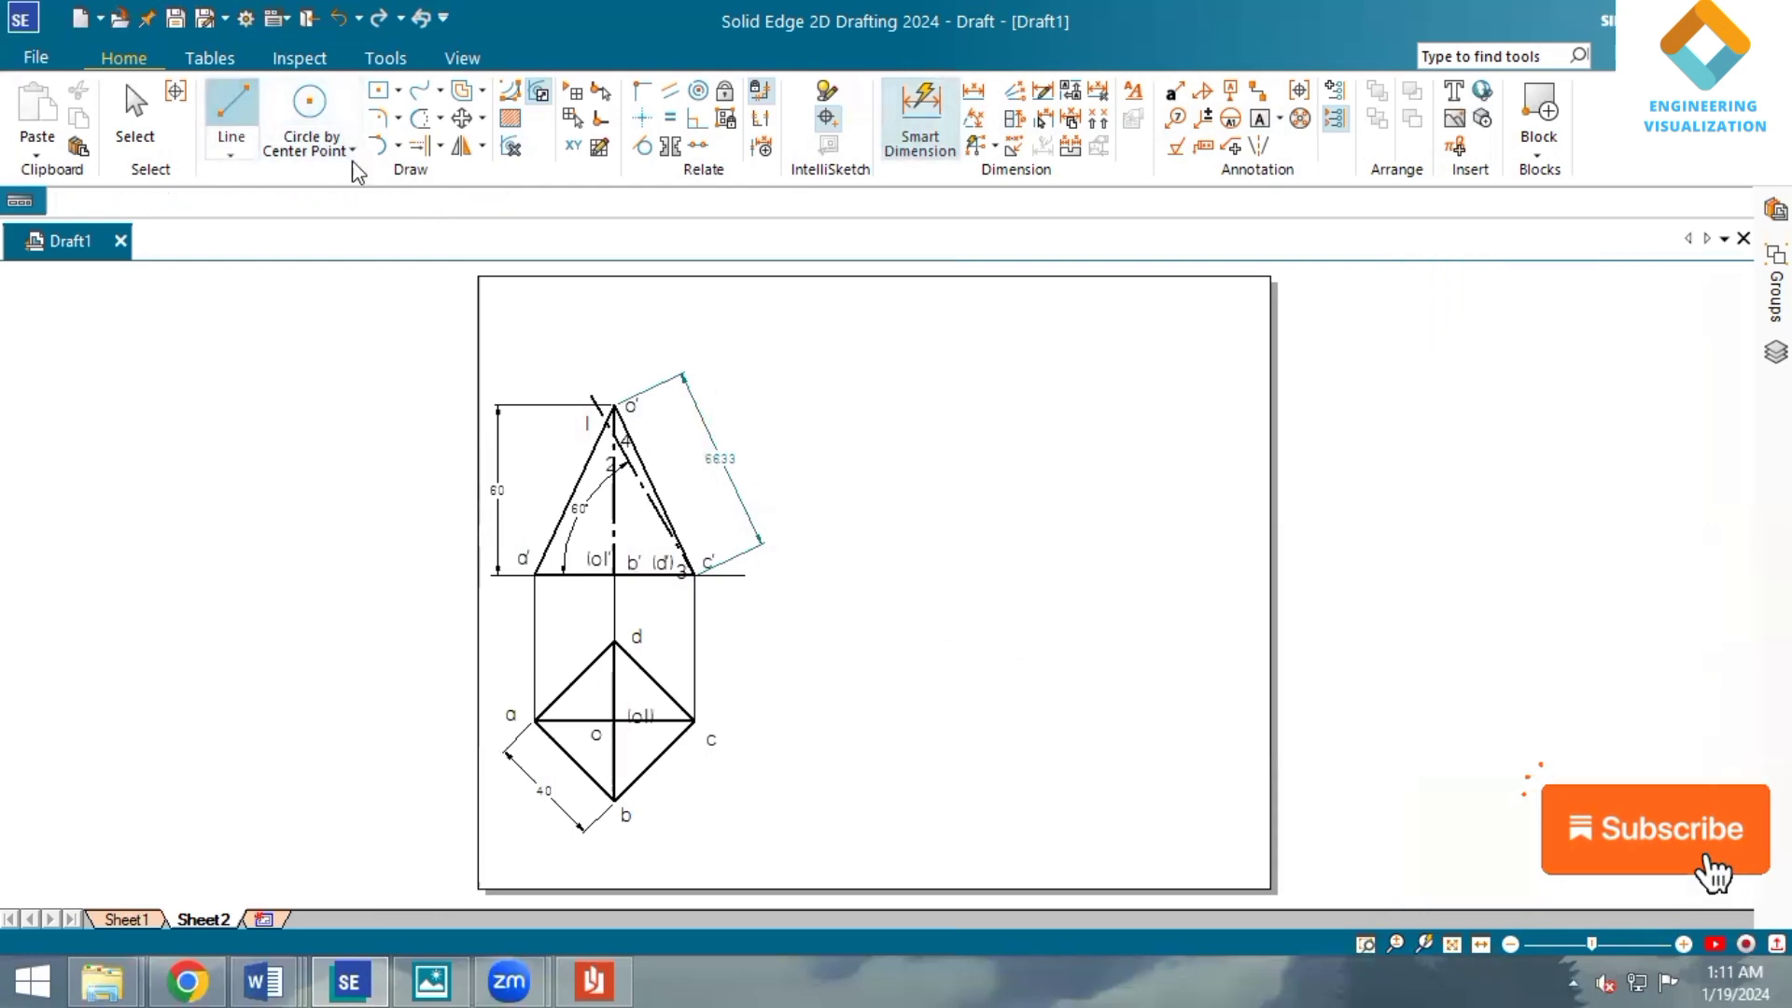
left_click(1584, 719)
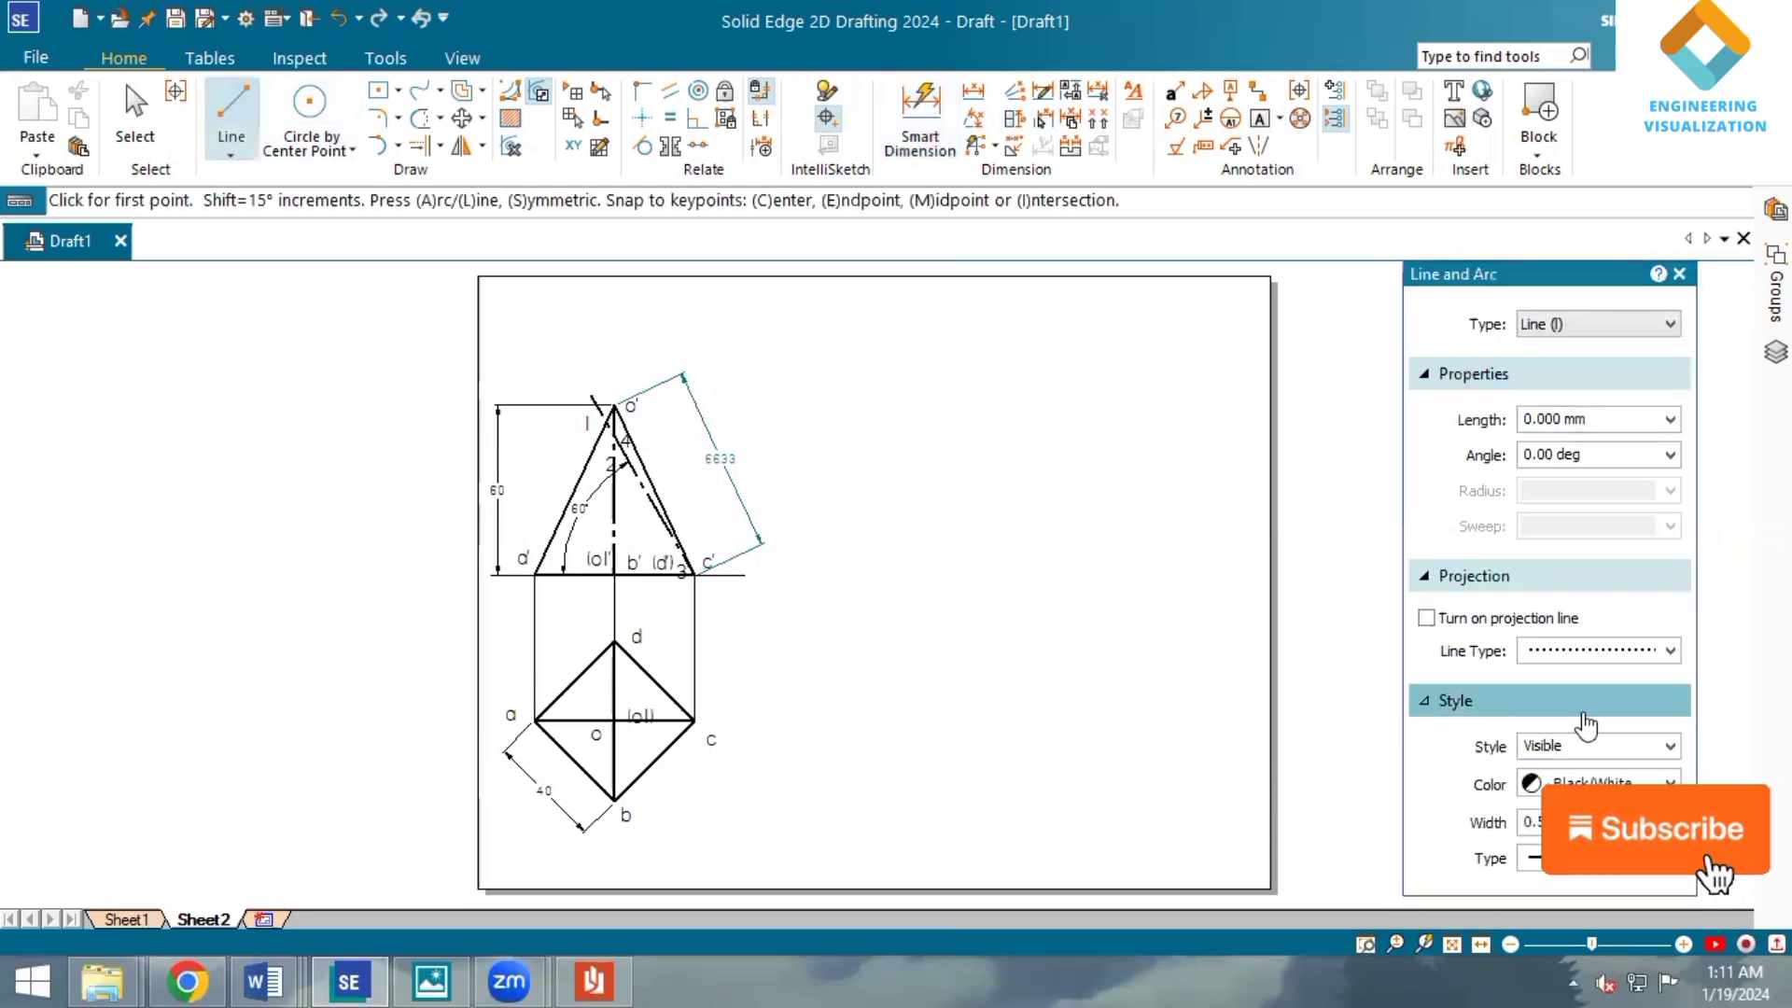
left_click(1655, 875)
scroll(1657, 747, "down", 1)
left_click(1657, 752)
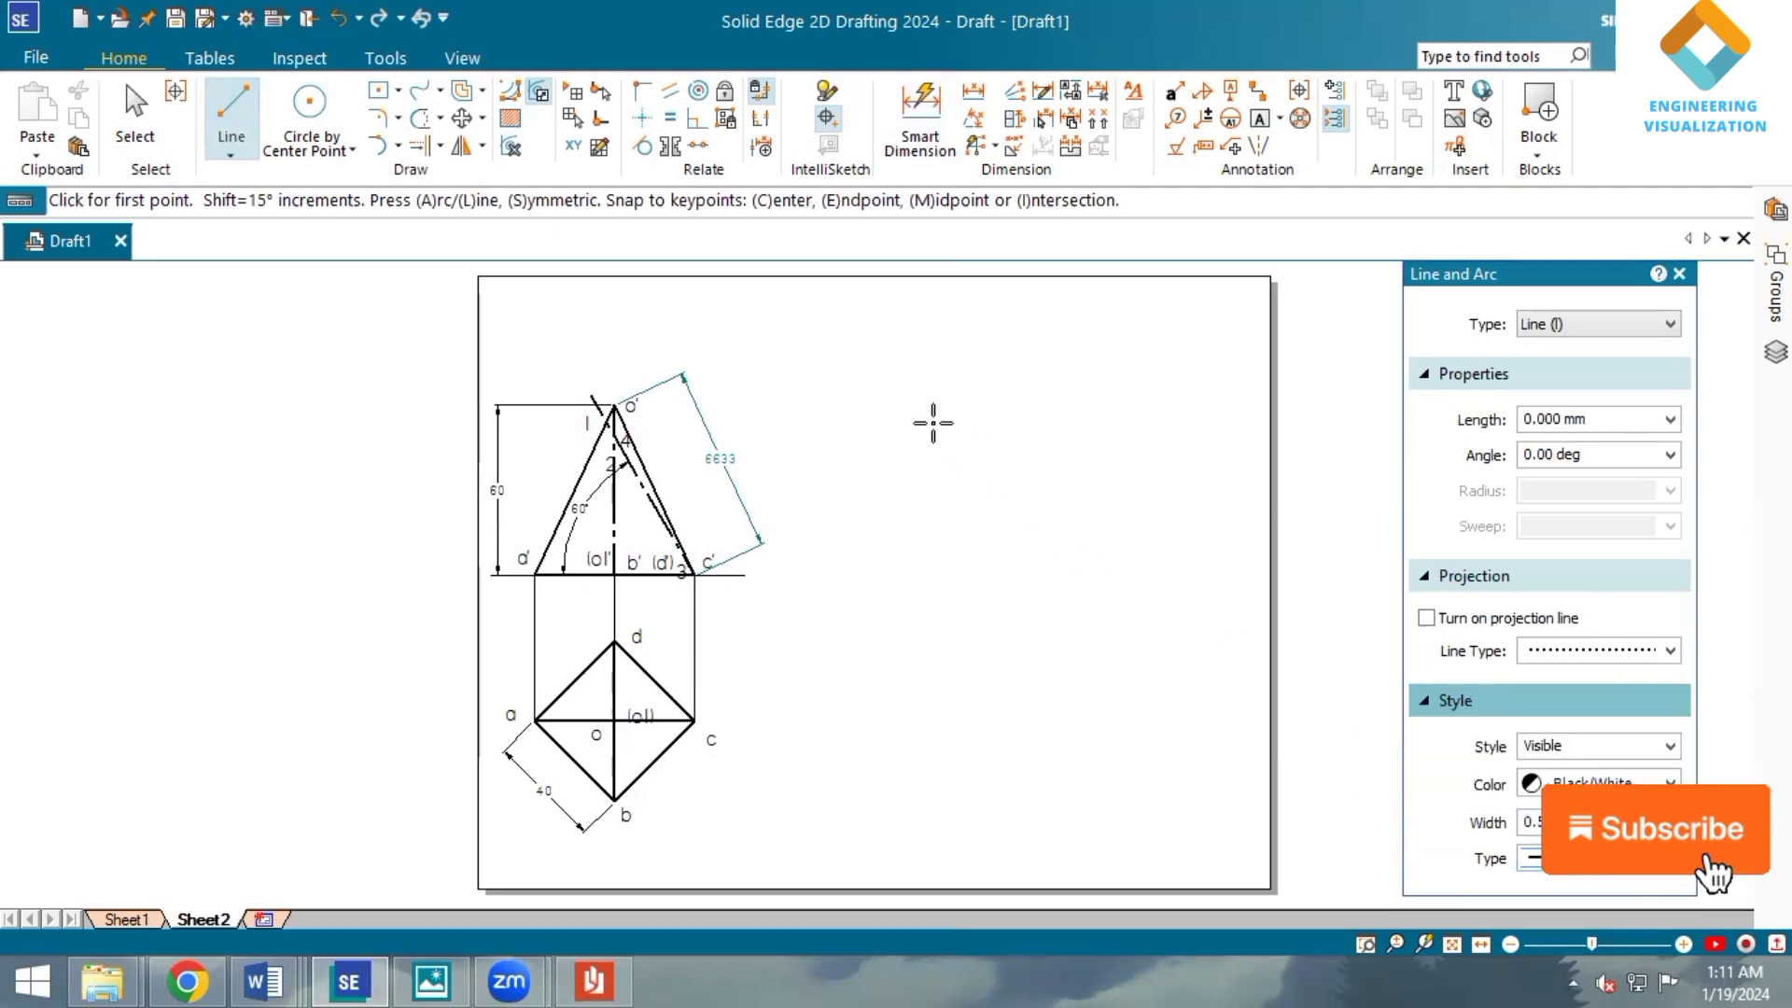
left_click(978, 389)
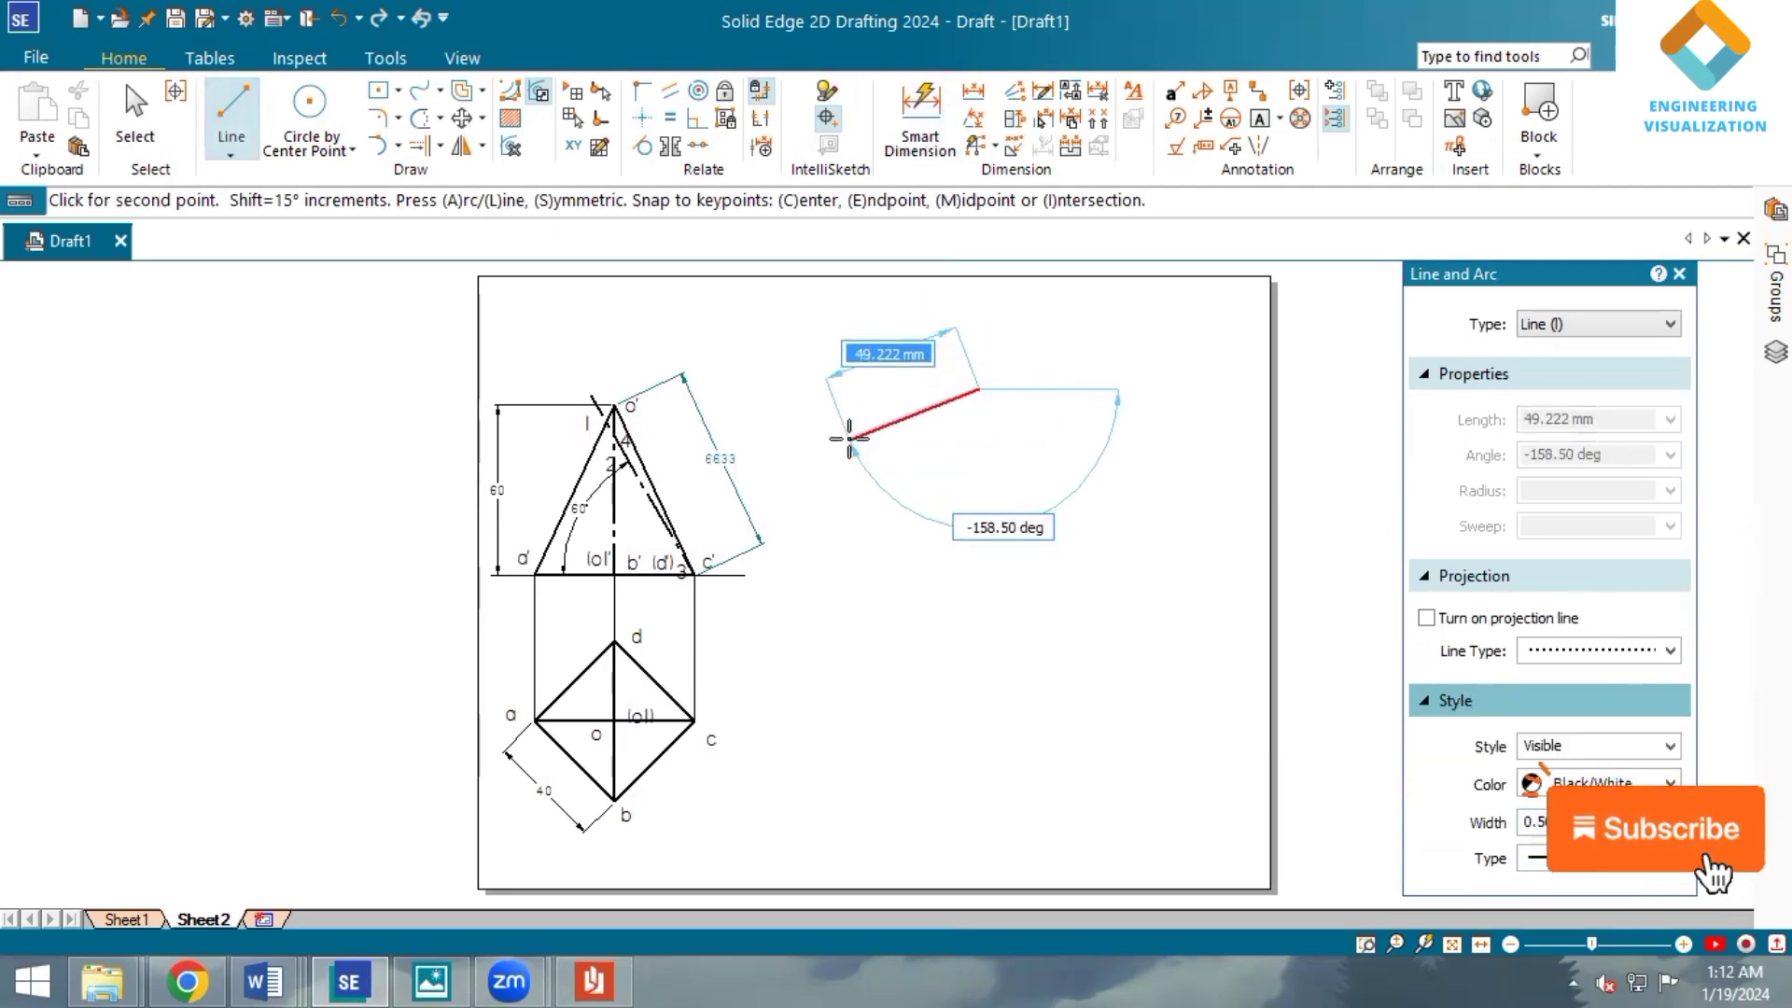
type("66.33")
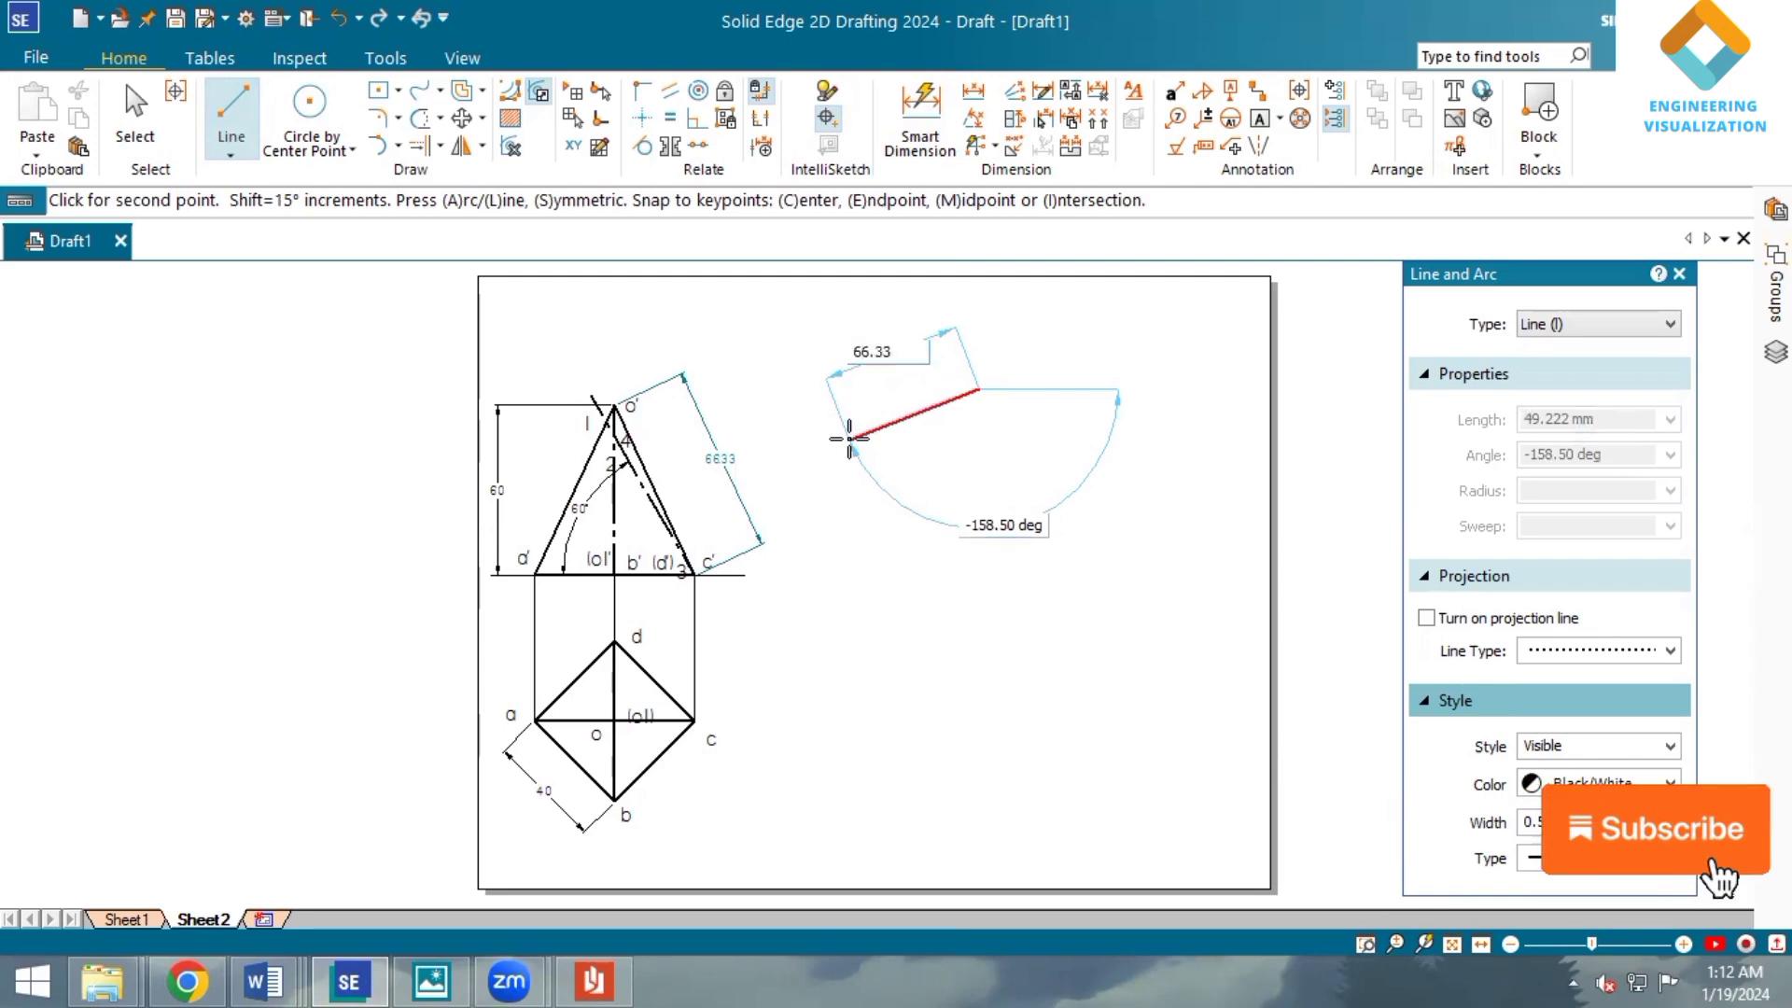
key("Tab")
key("Return")
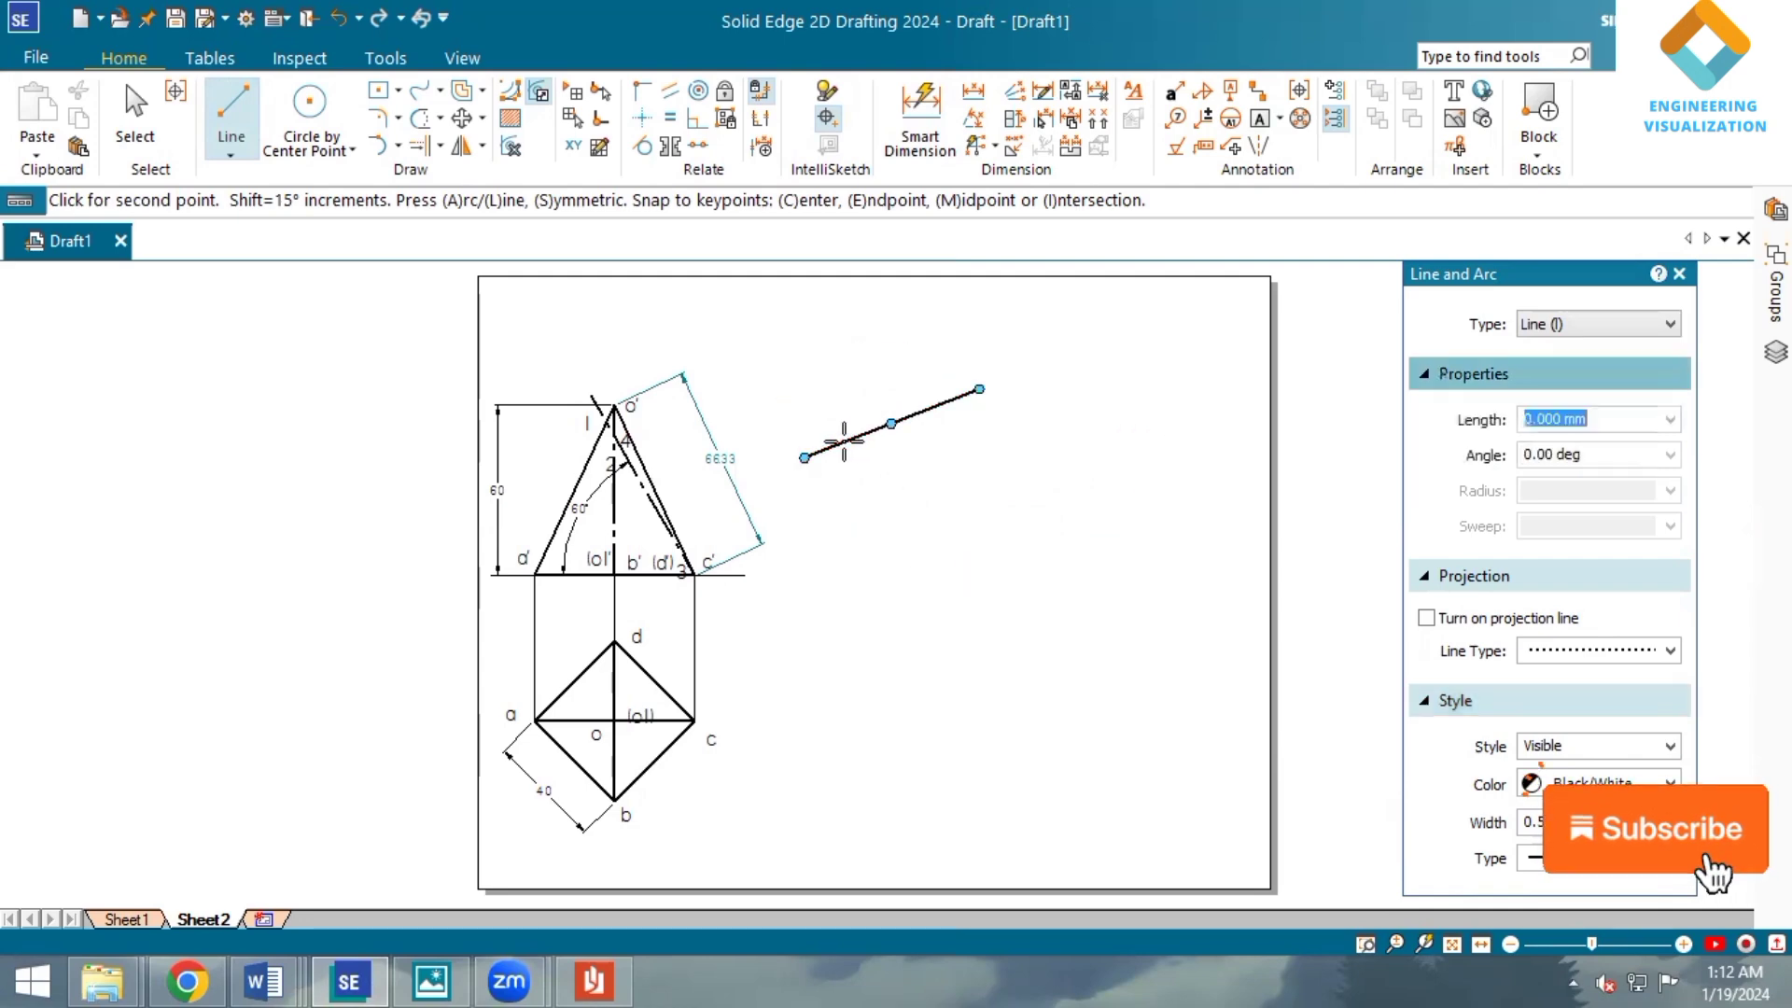
key("Escape")
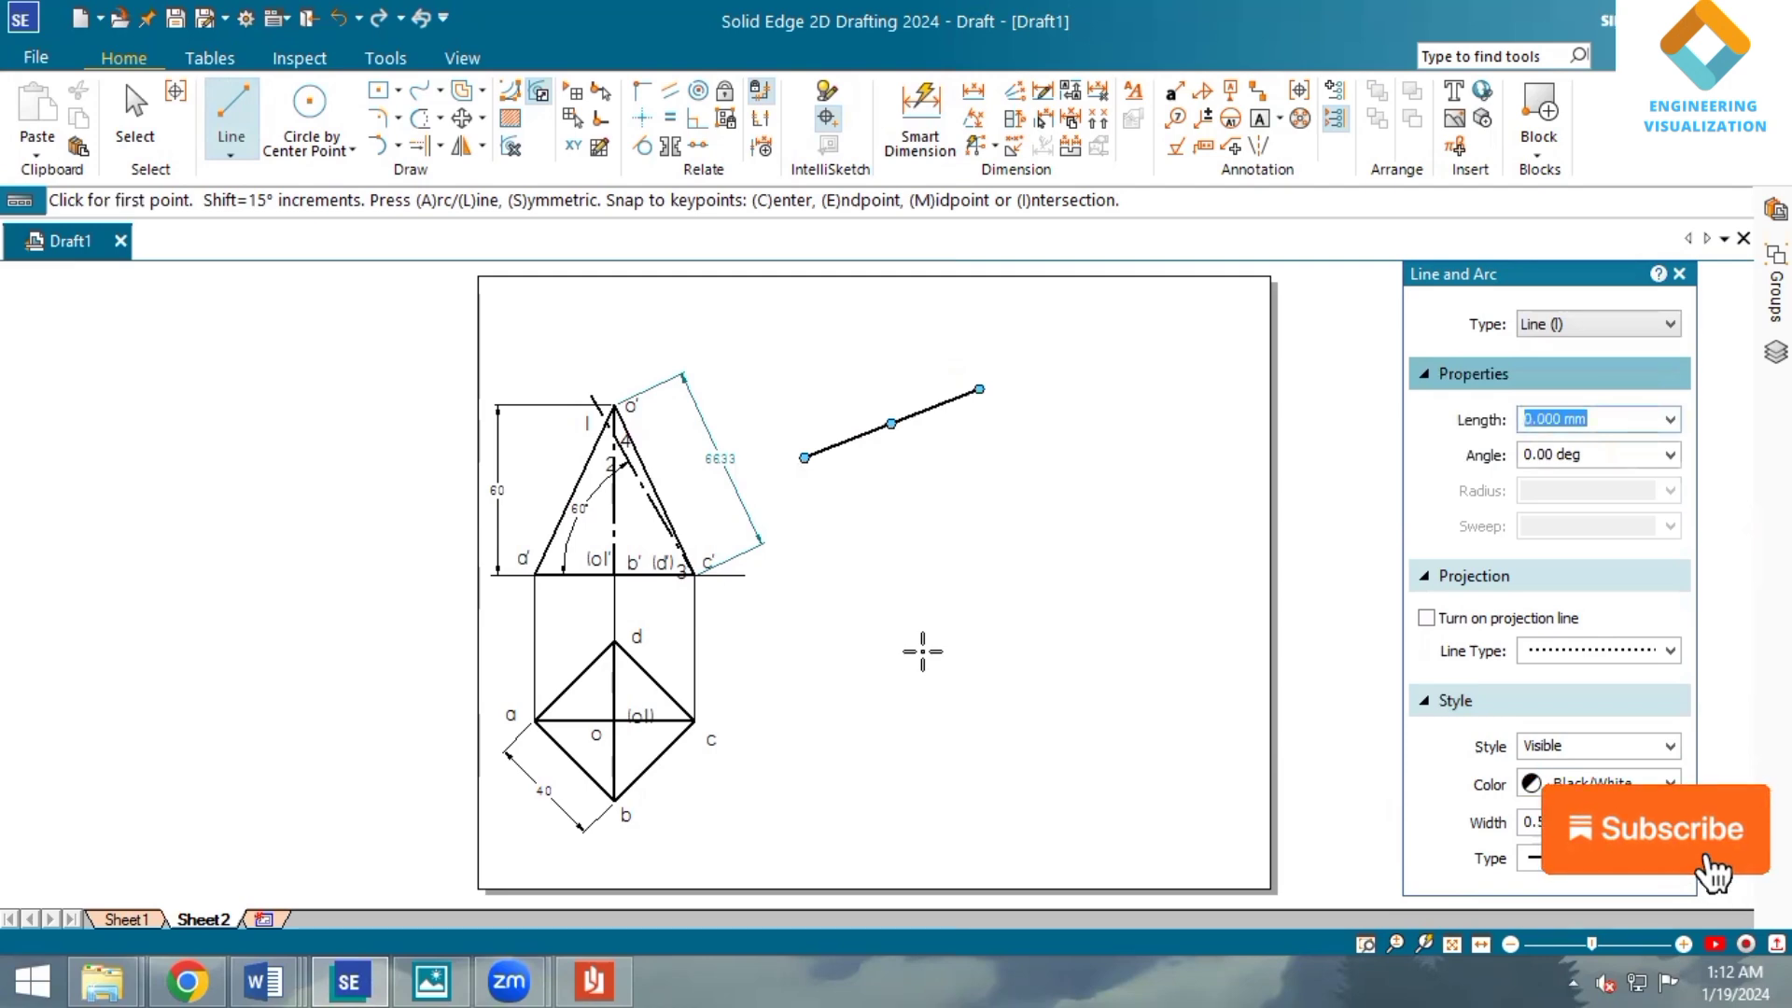
Draw the thin 0.13 mm development arc centred on the sloped line's right end.
left_click(400, 146)
left_click(457, 234)
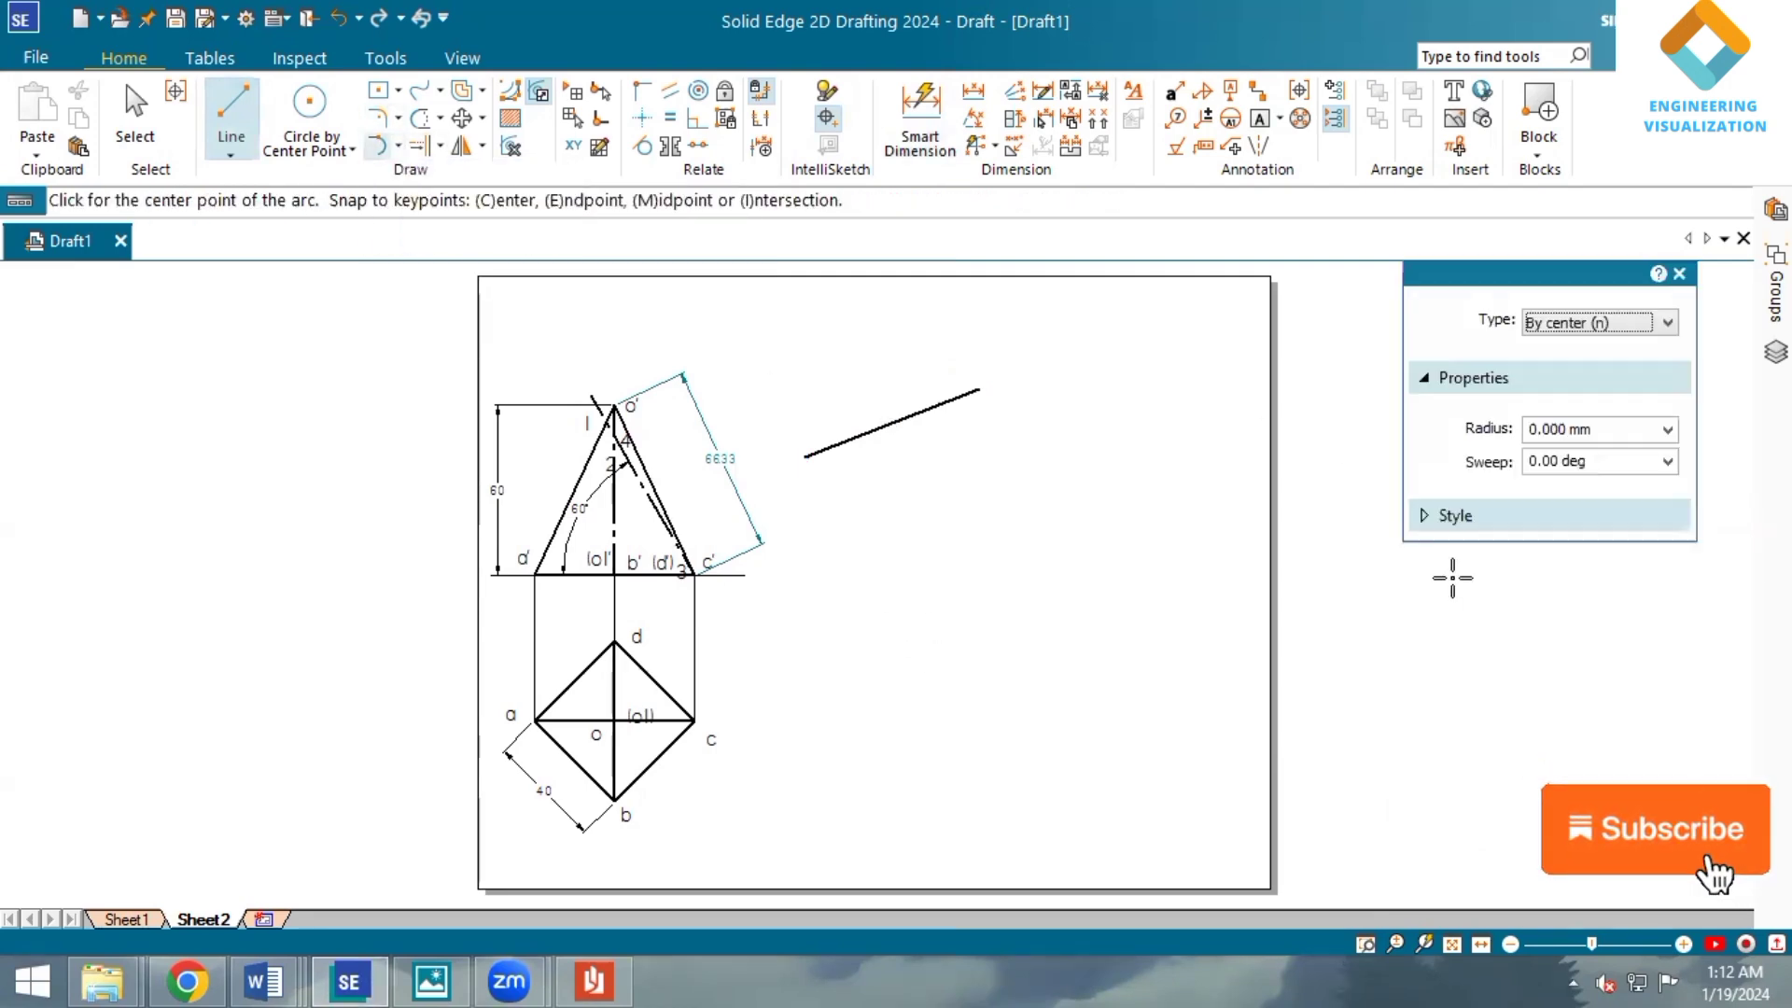
left_click(1625, 519)
left_click(1670, 627)
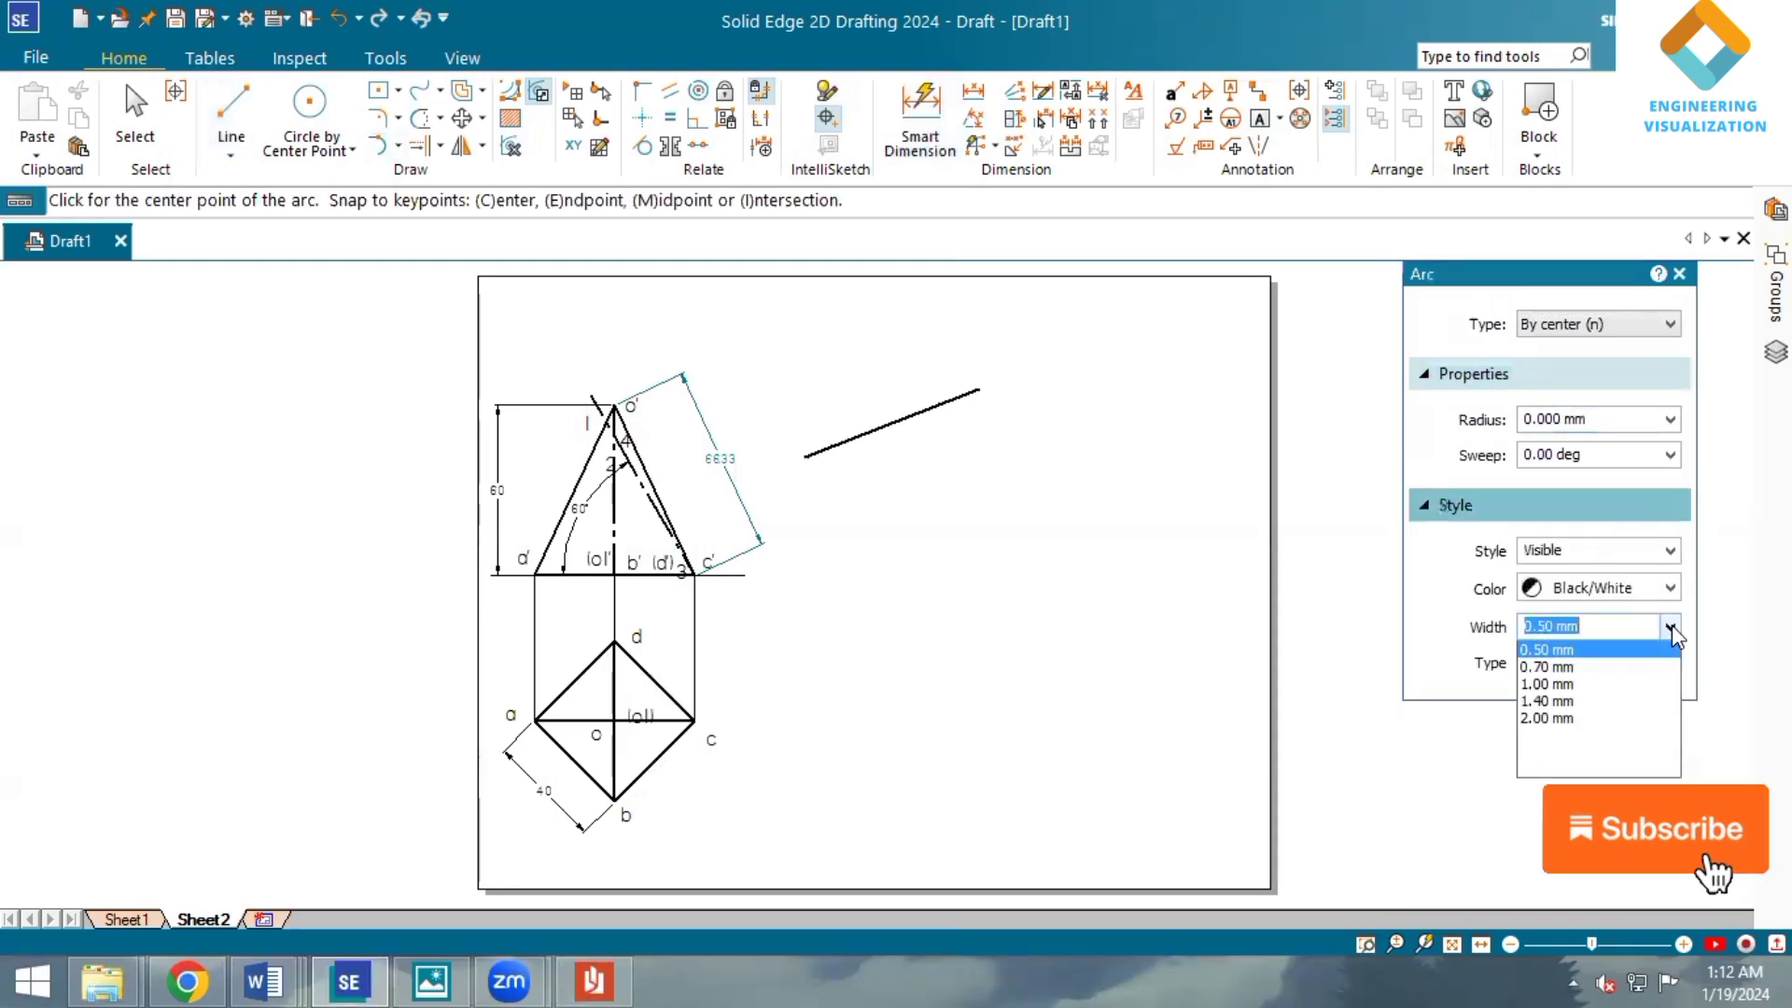
left_click(1641, 652)
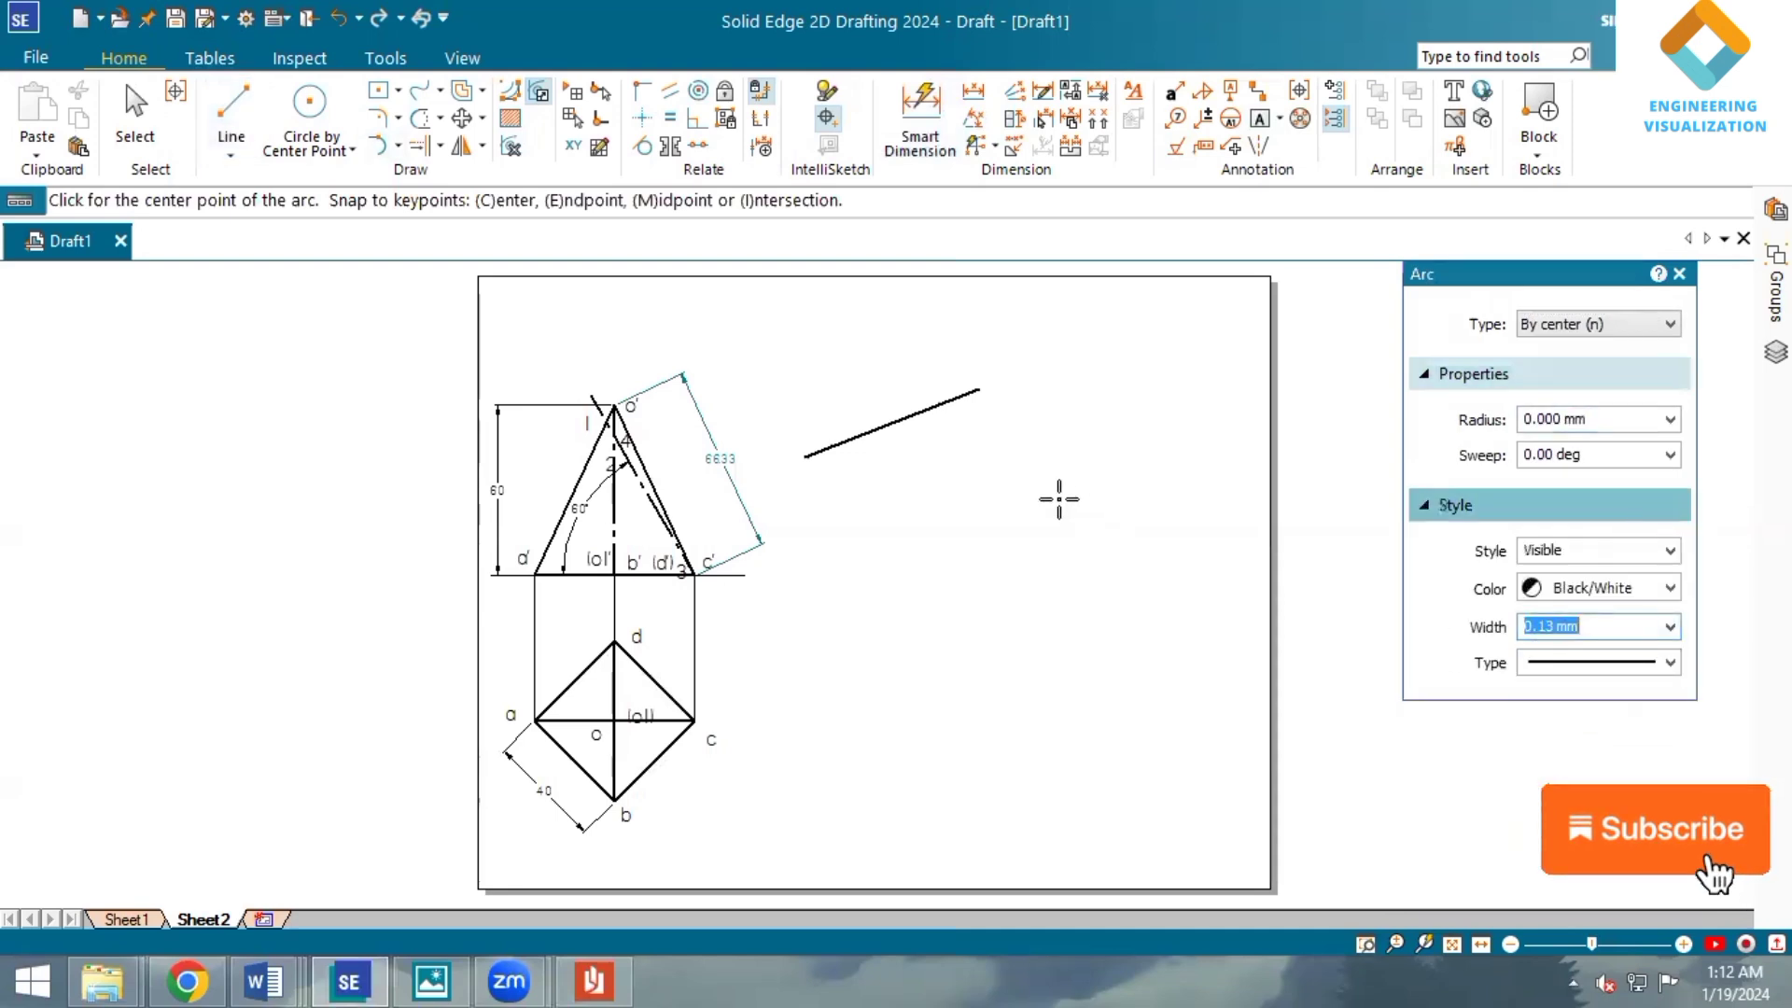
left_click(978, 388)
left_click(805, 458)
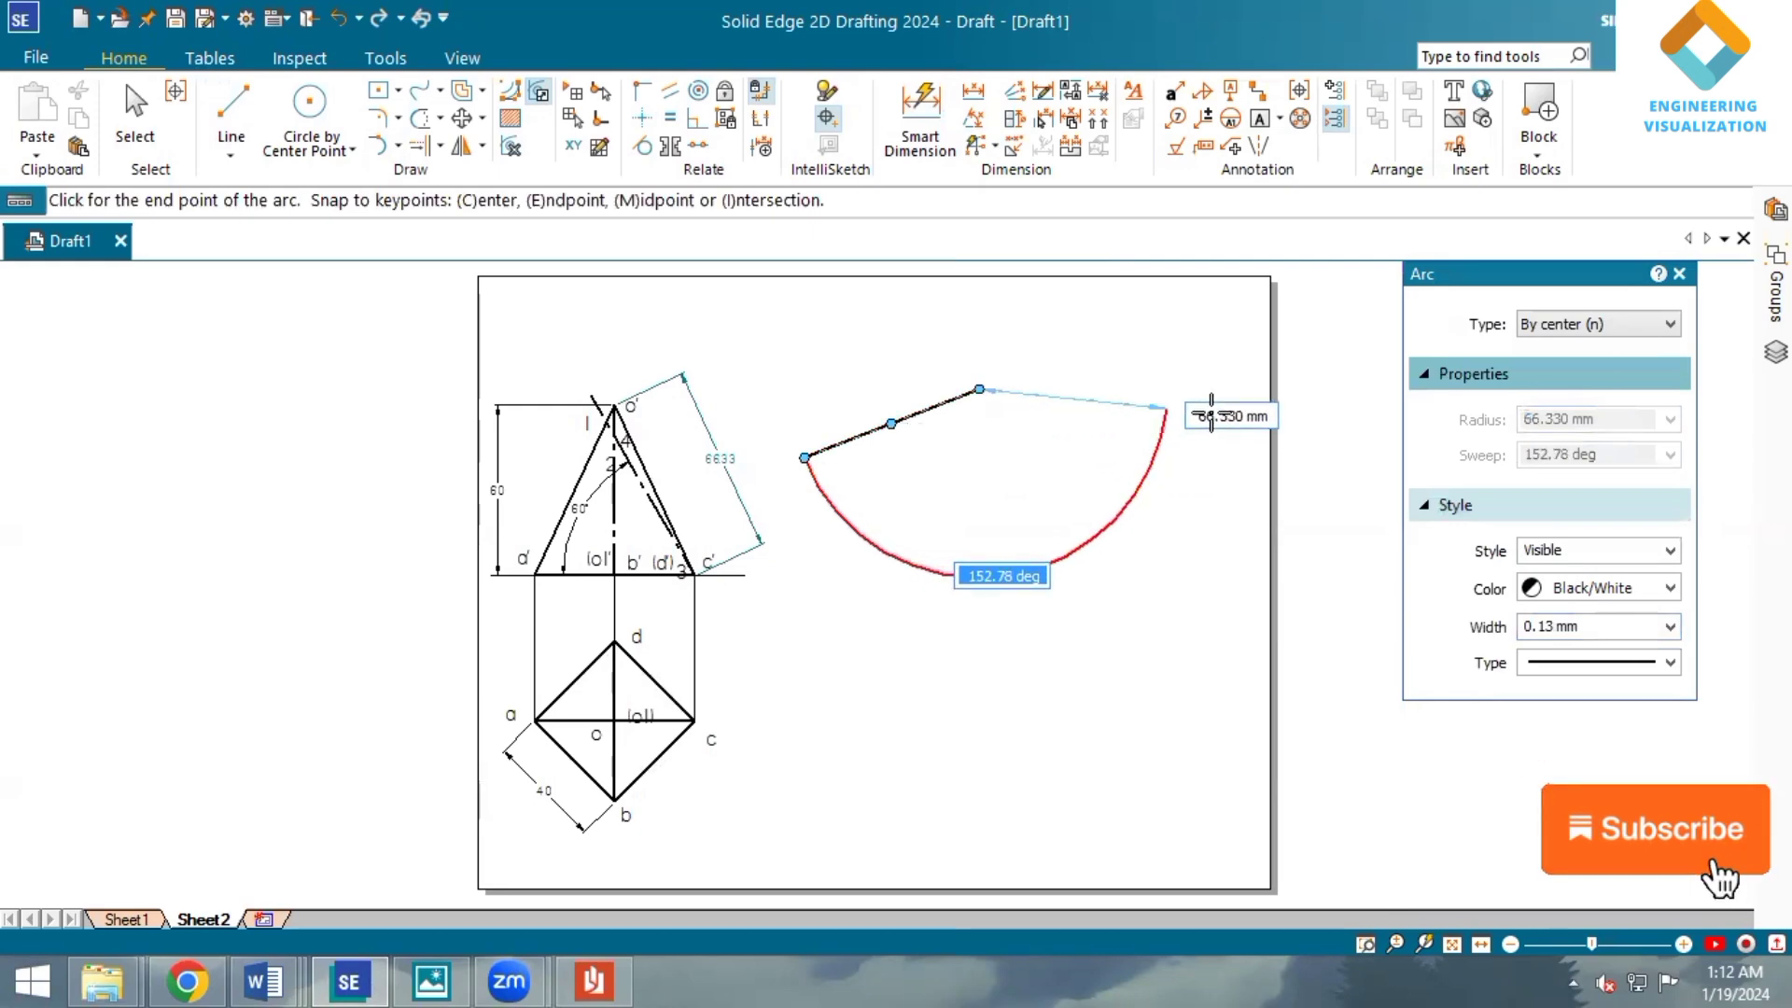
left_click(1210, 416)
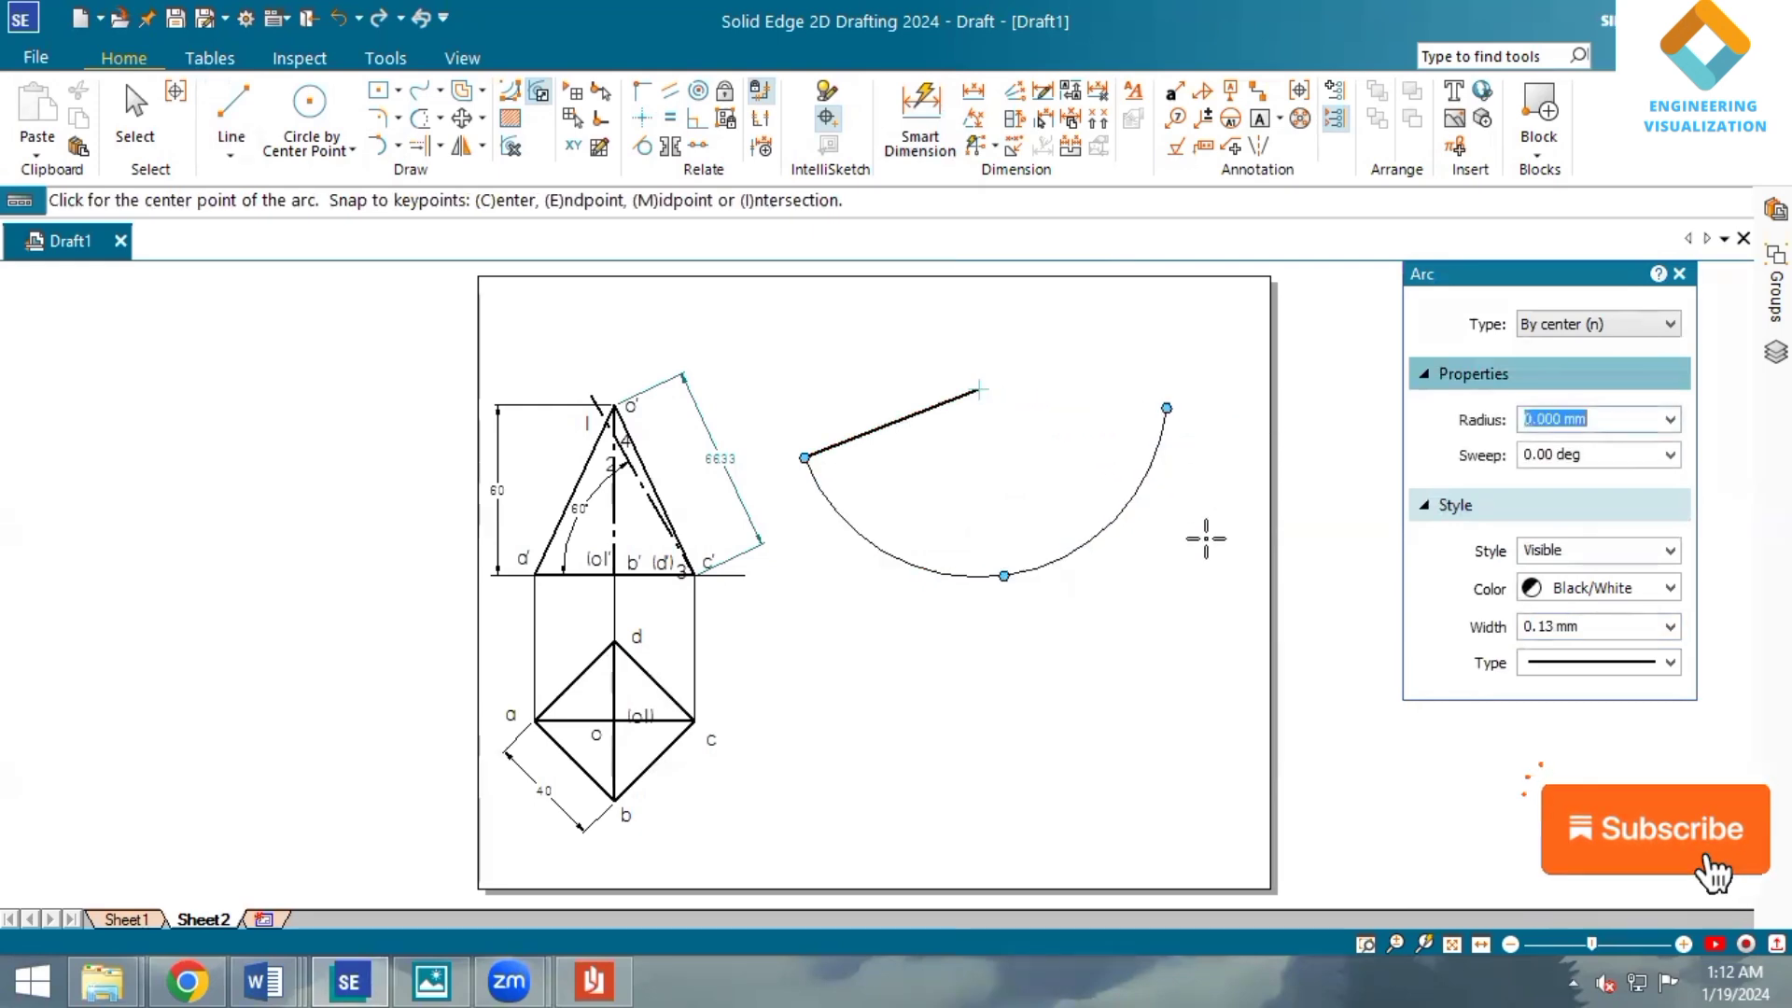
Strike the first two 40 mm marking arcs across the development arc from its left end.
left_click(399, 146)
left_click(470, 234)
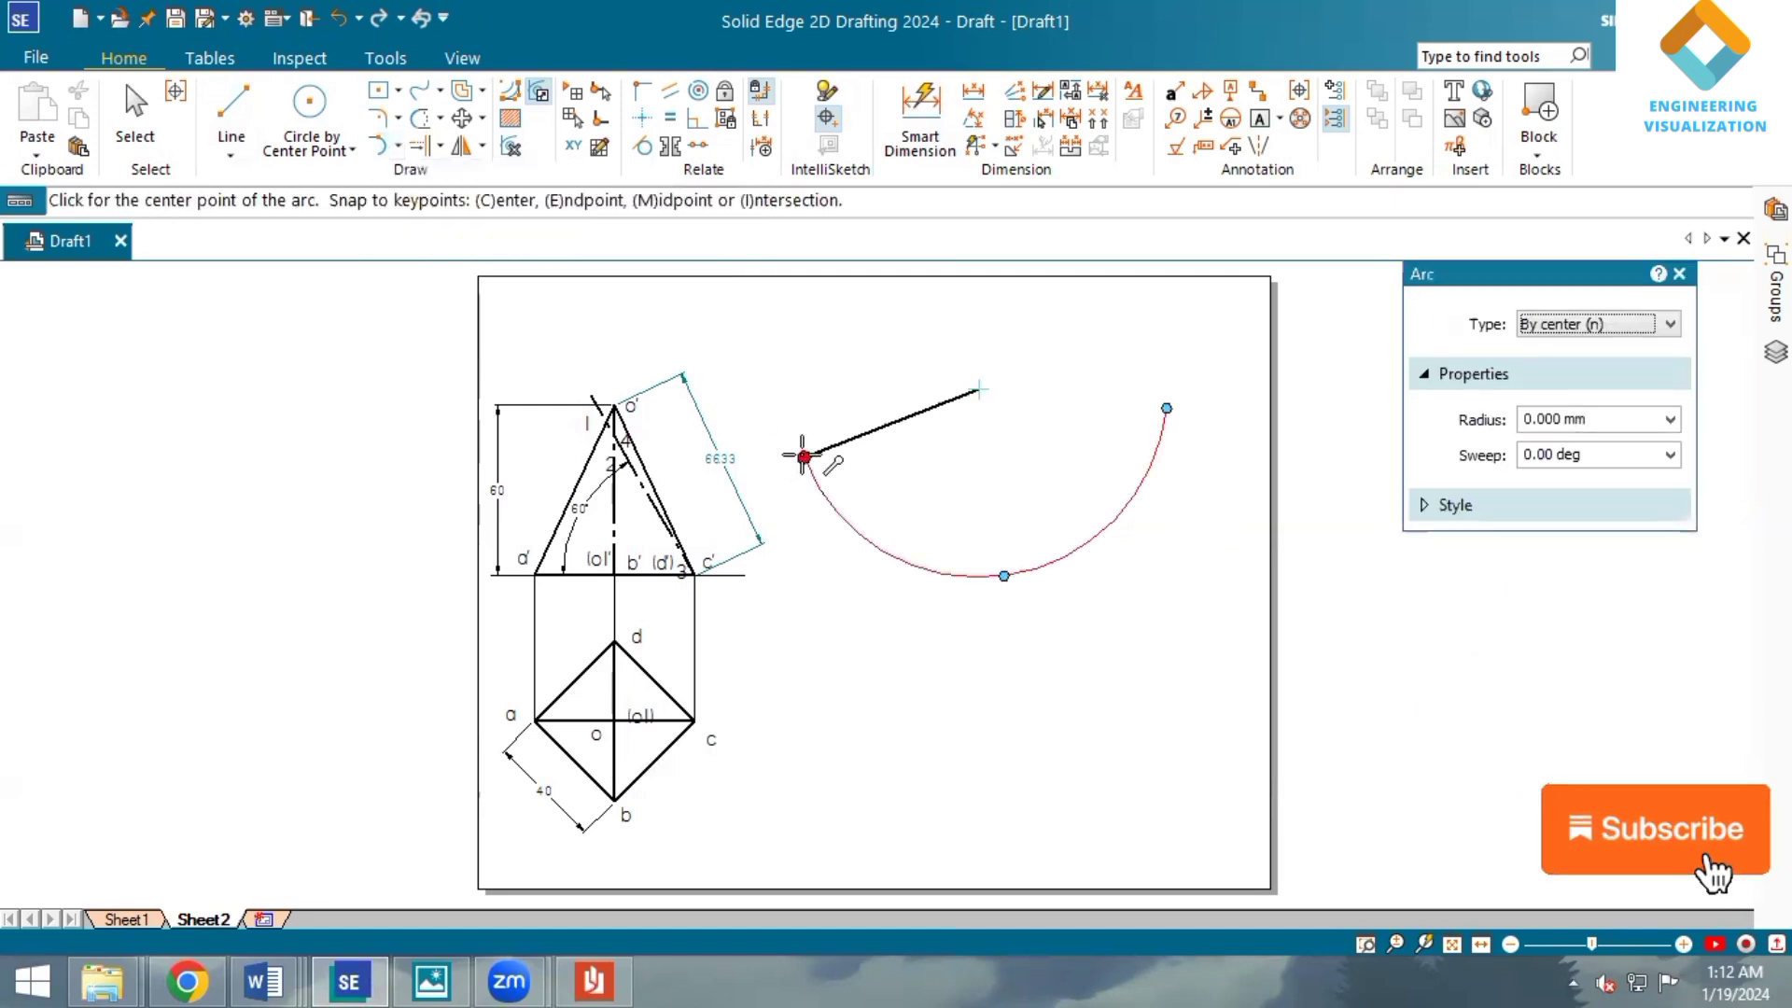
left_click(804, 457)
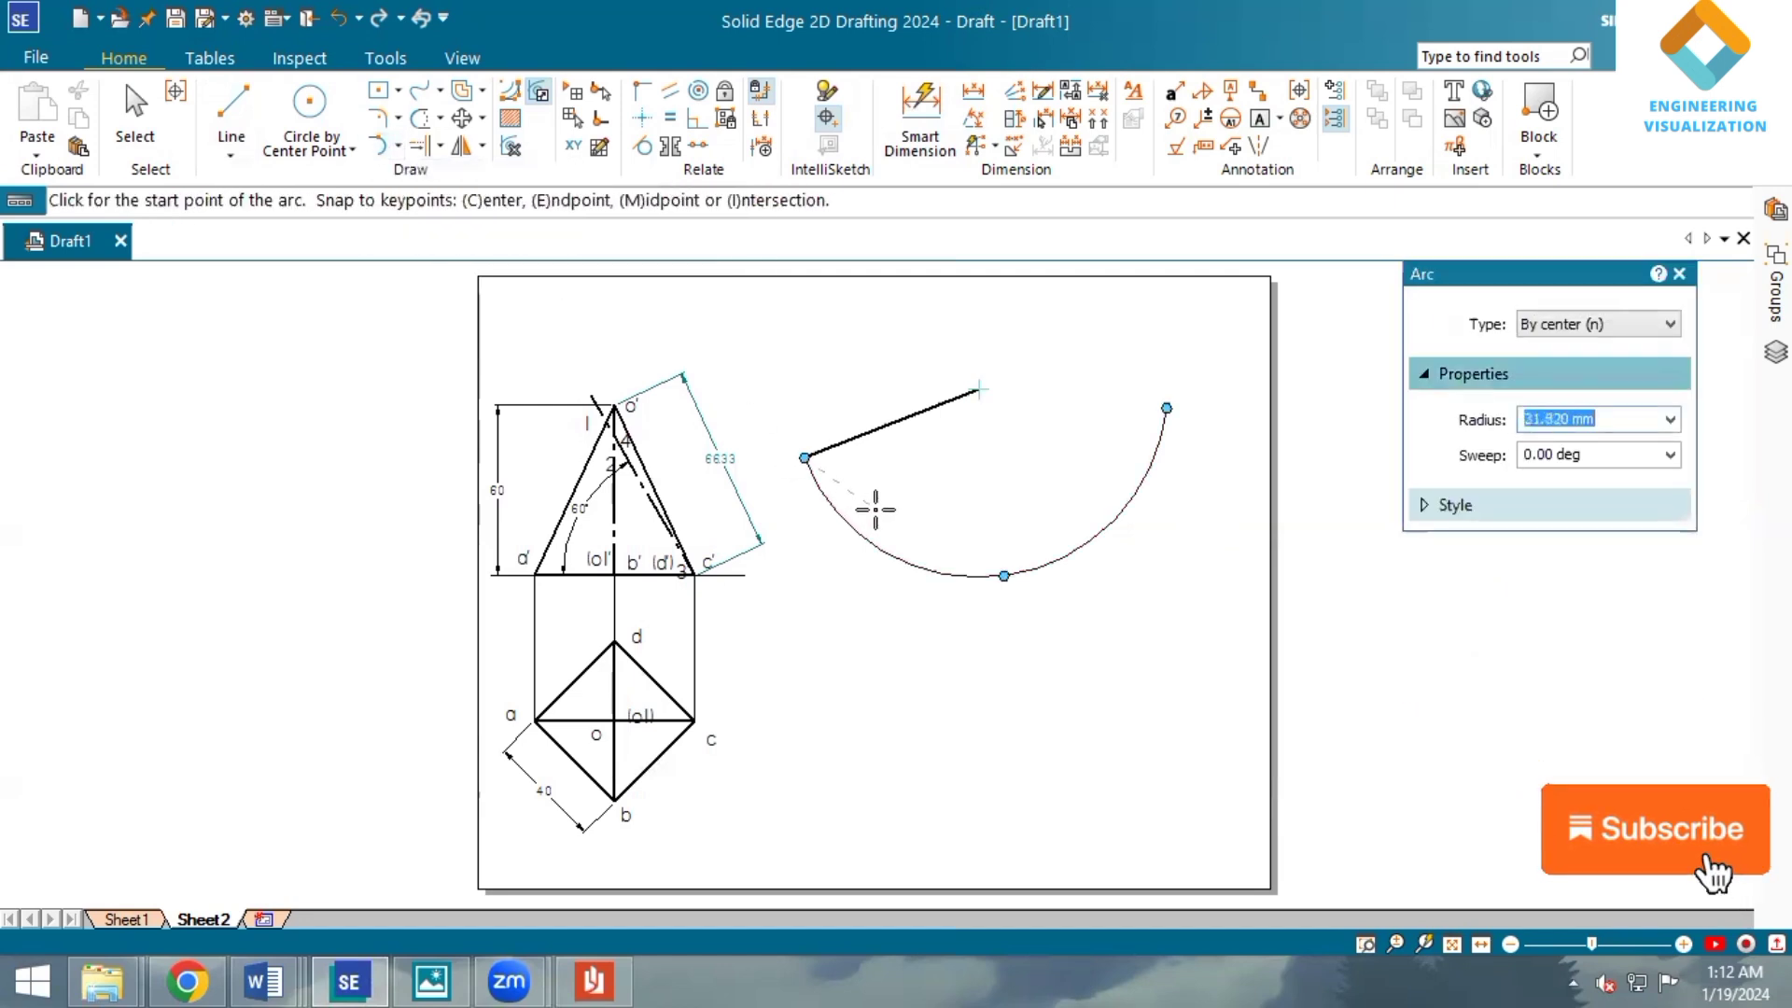
type("40")
key("Return")
left_click(860, 568)
left_click(860, 566)
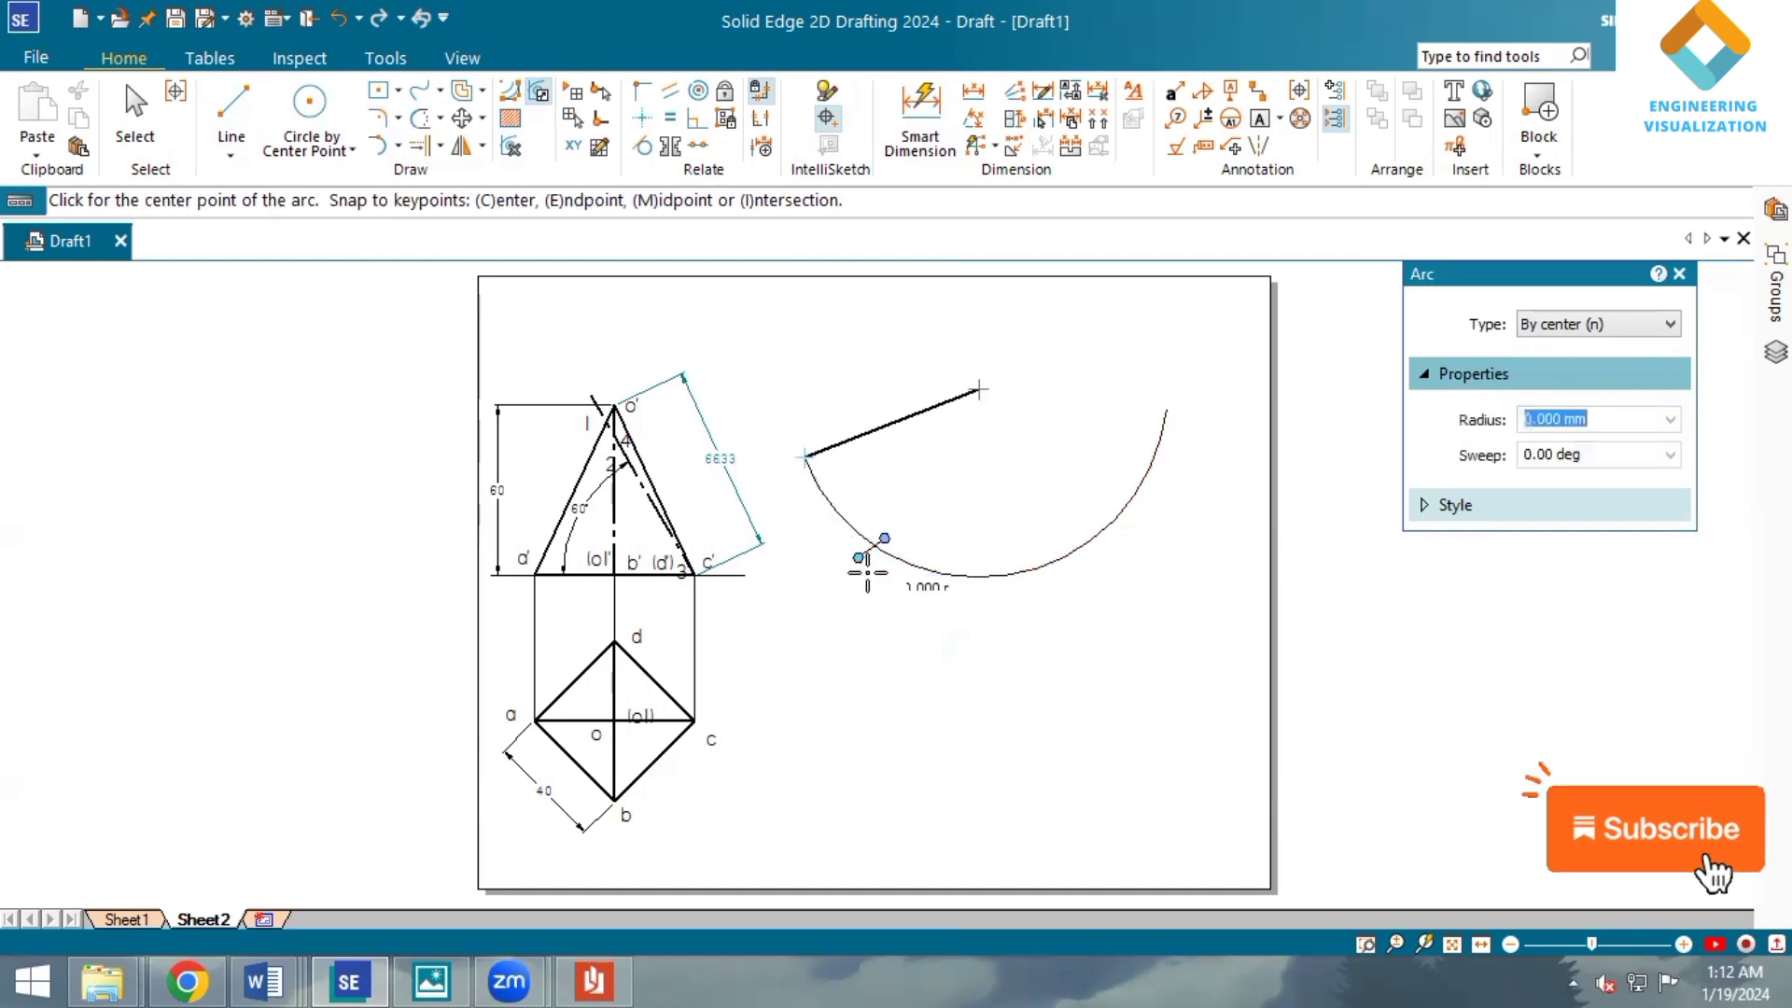
left_click(872, 548)
type("40.000")
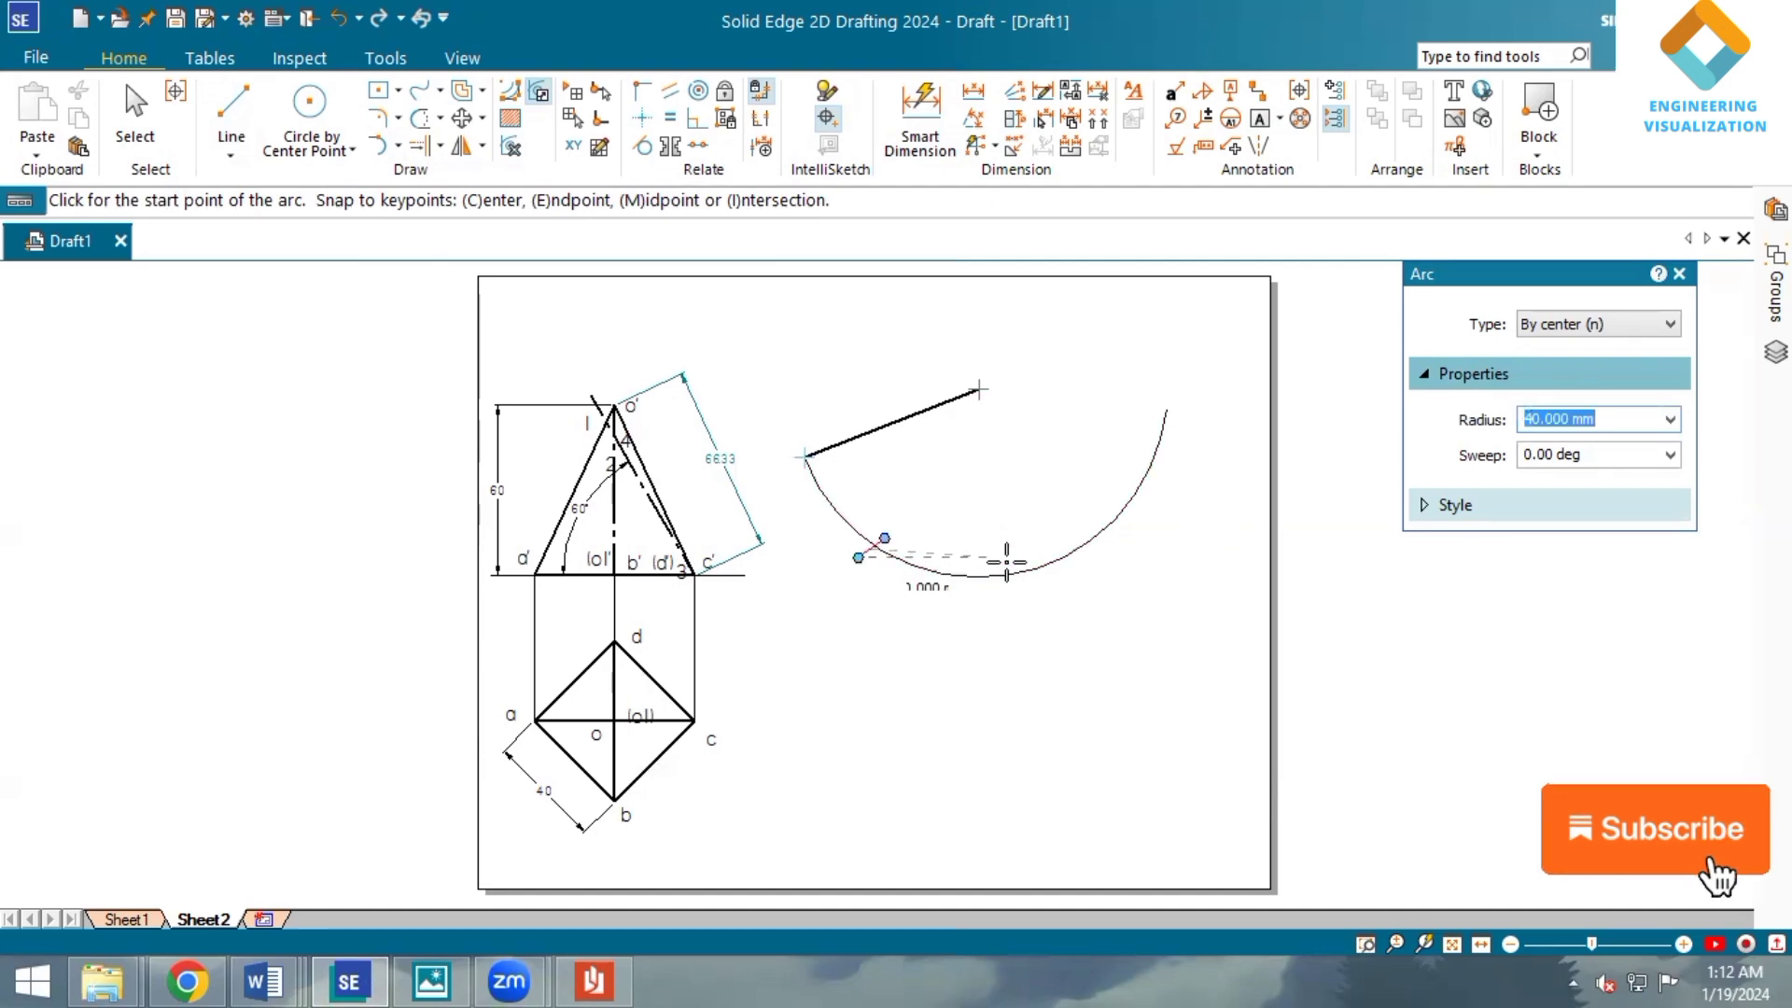
left_click(1007, 563)
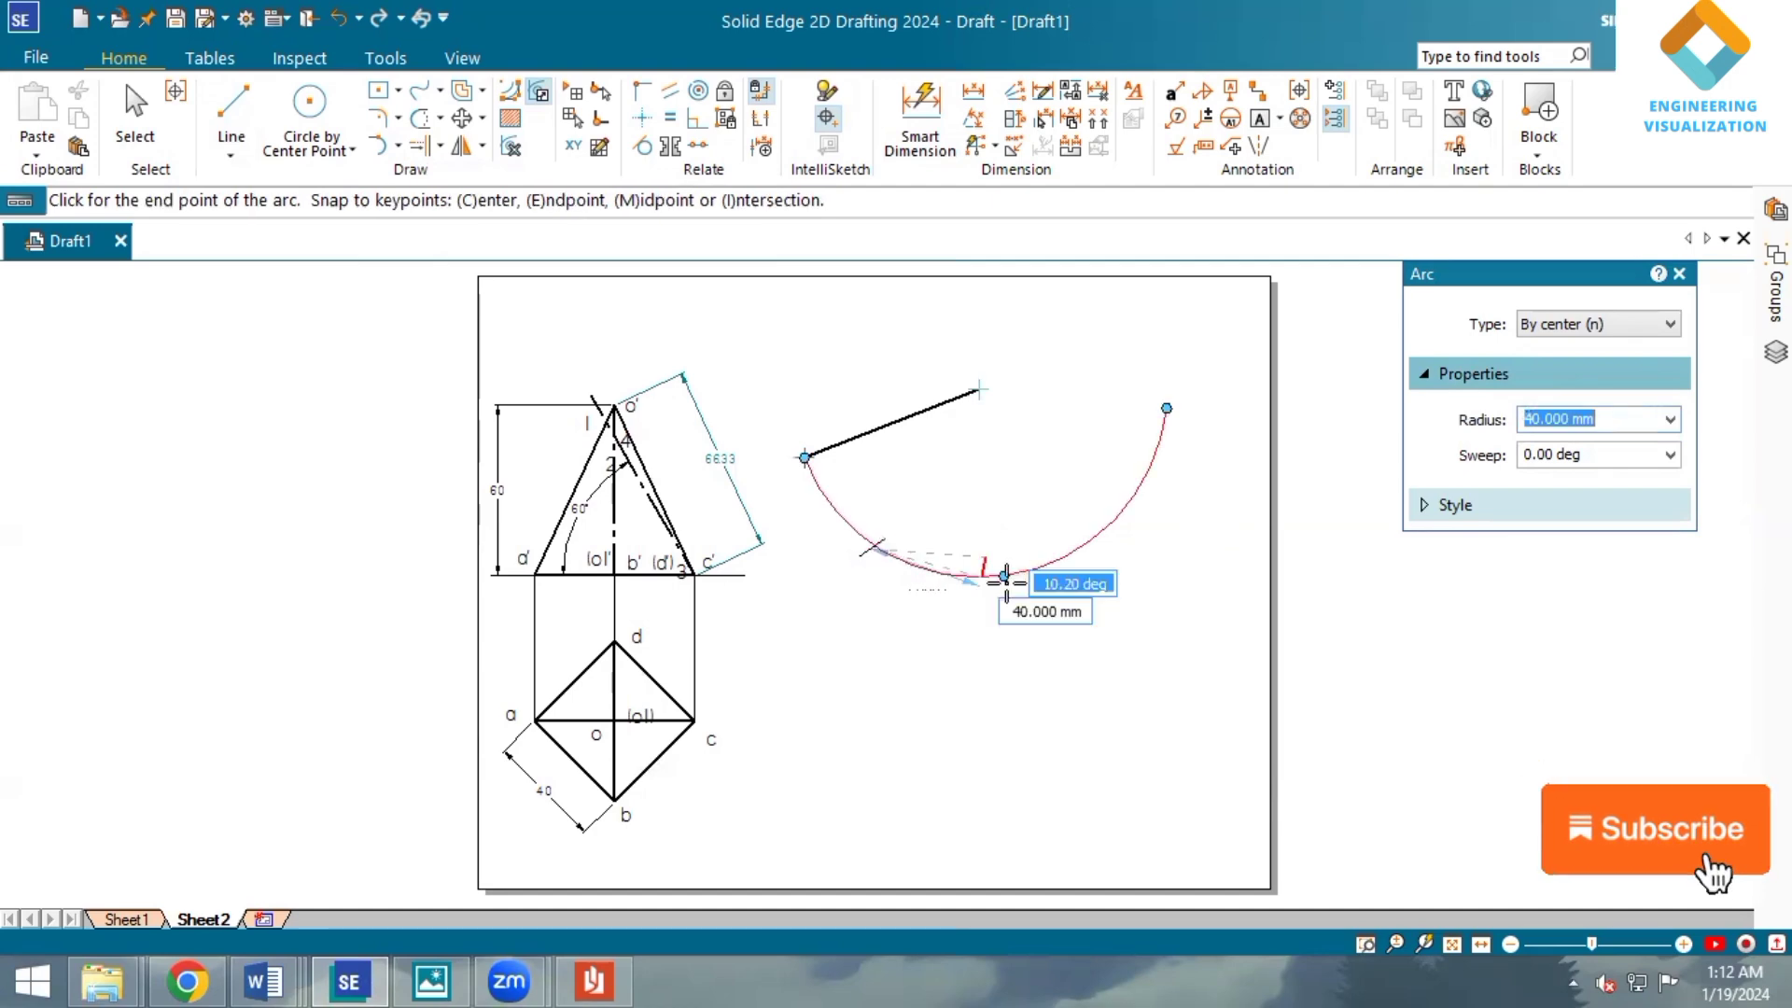
left_click(982, 626)
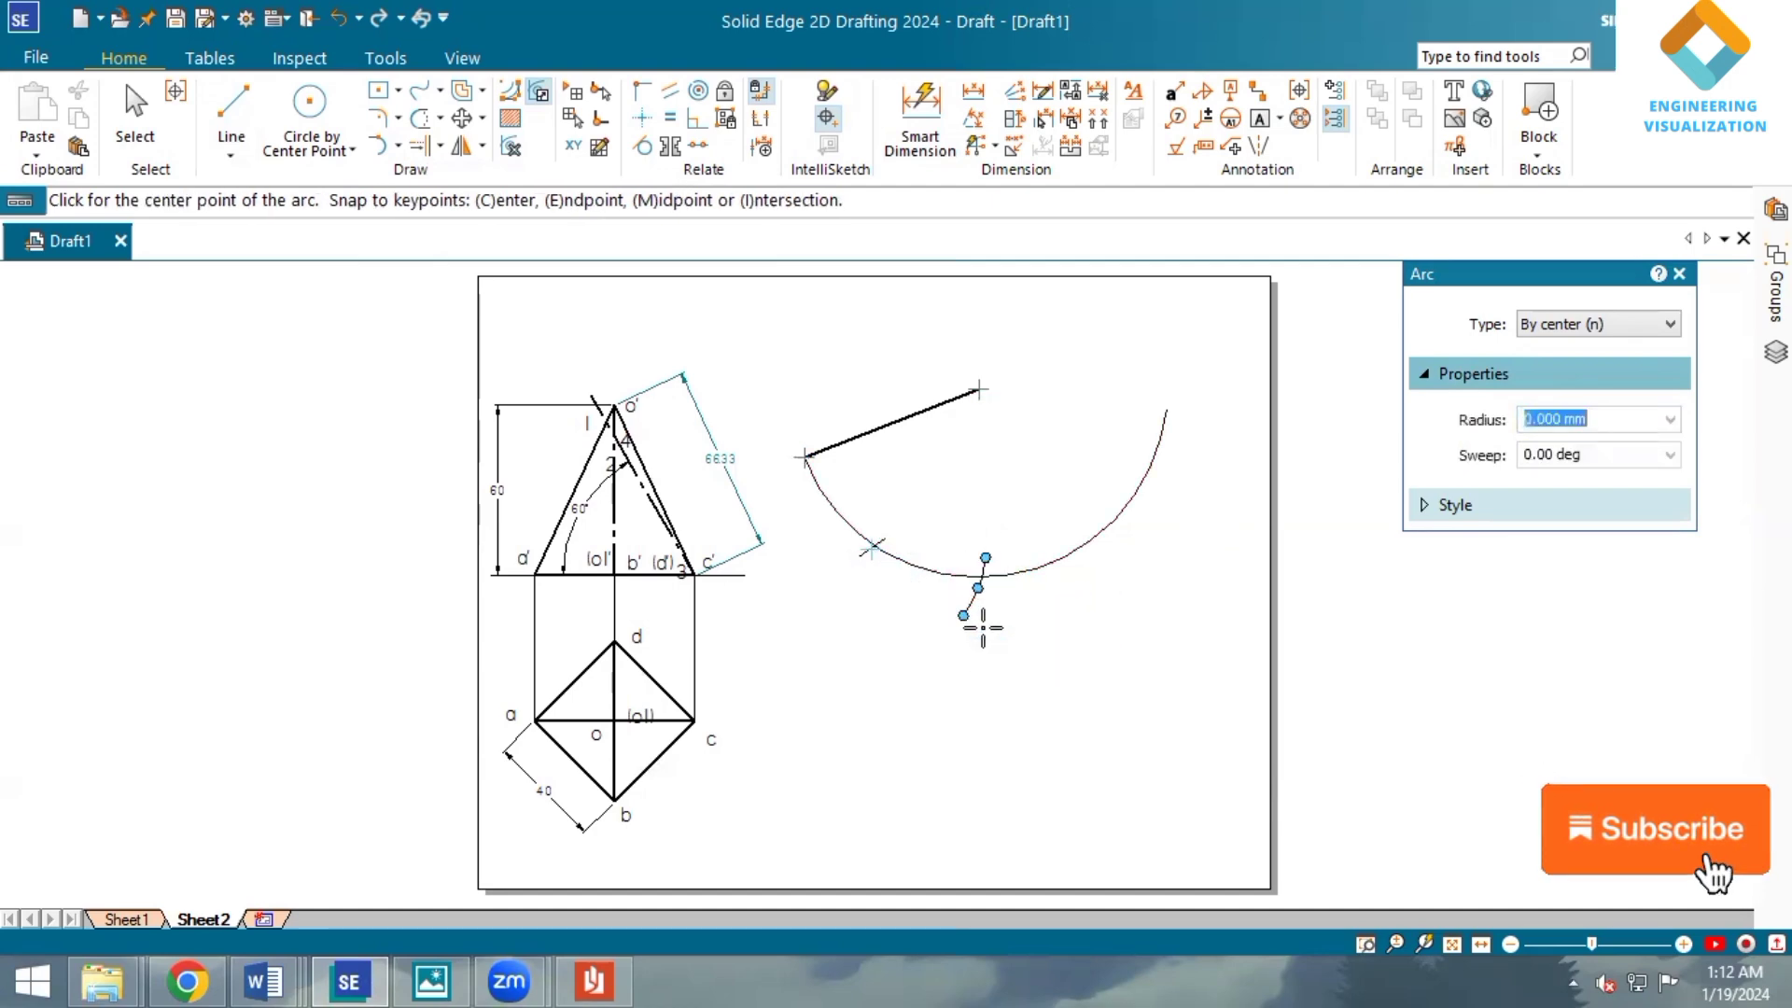
Strike the third and fourth 40 mm marking arcs, then fit the sheet in view.
left_click(986, 572)
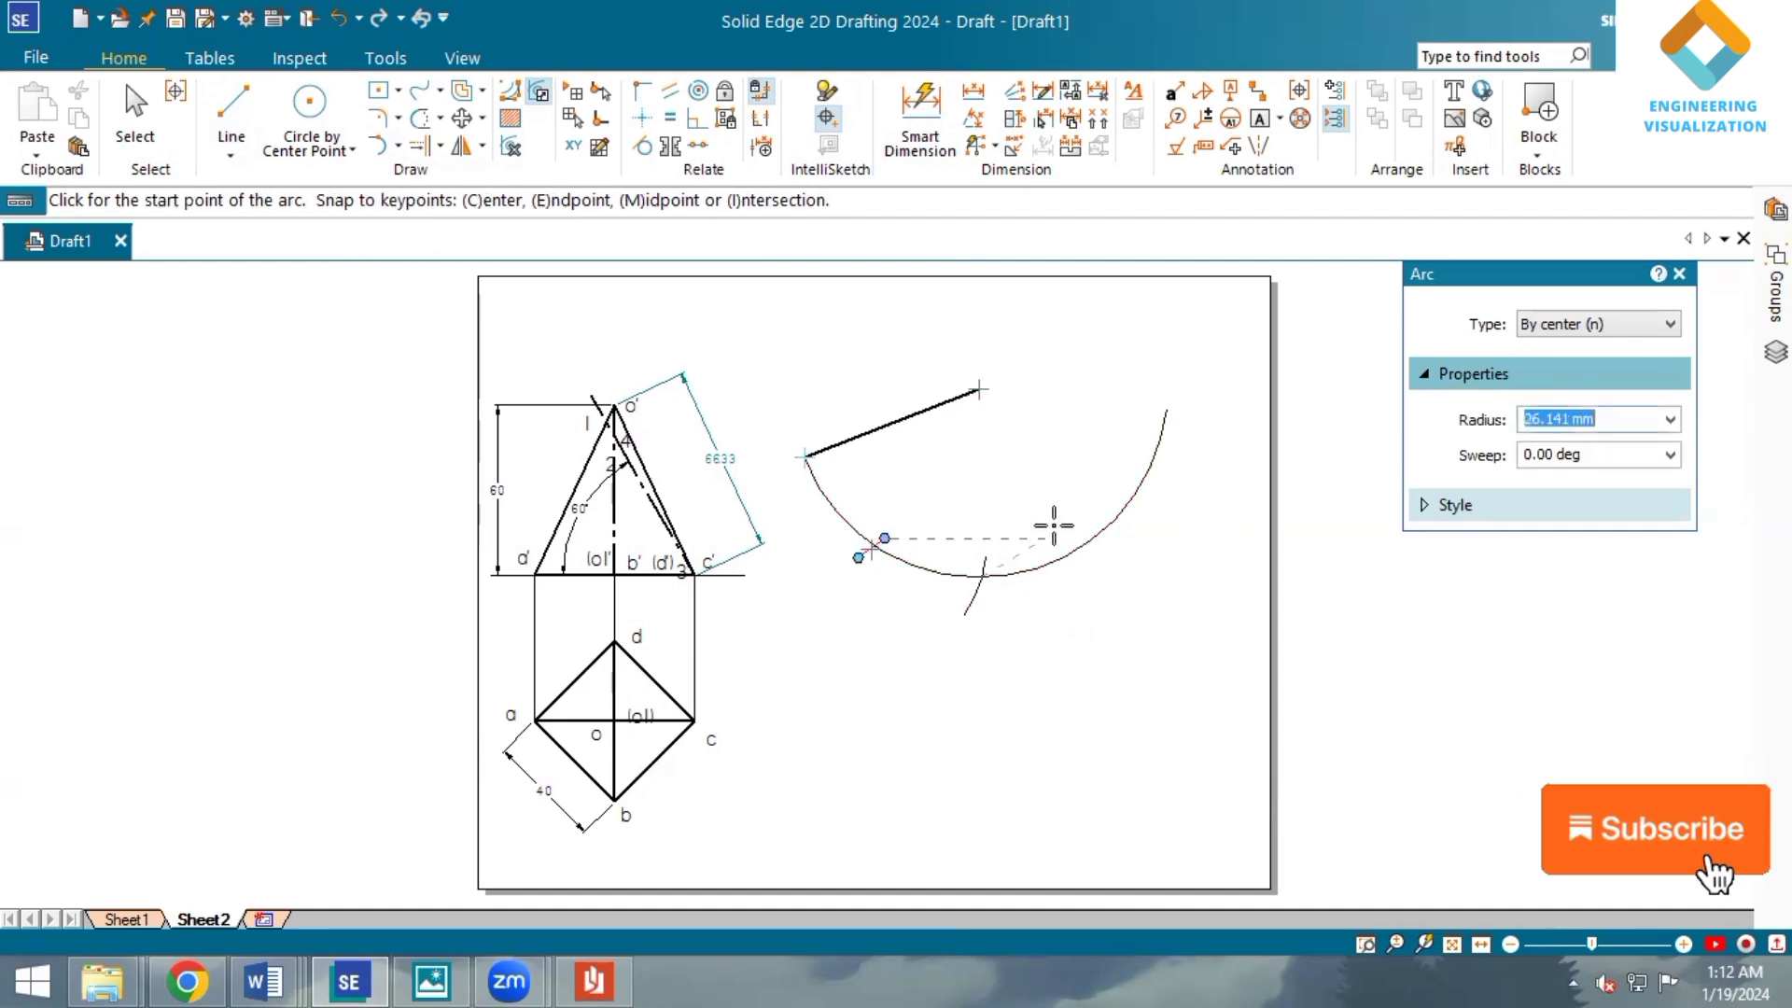
type("40")
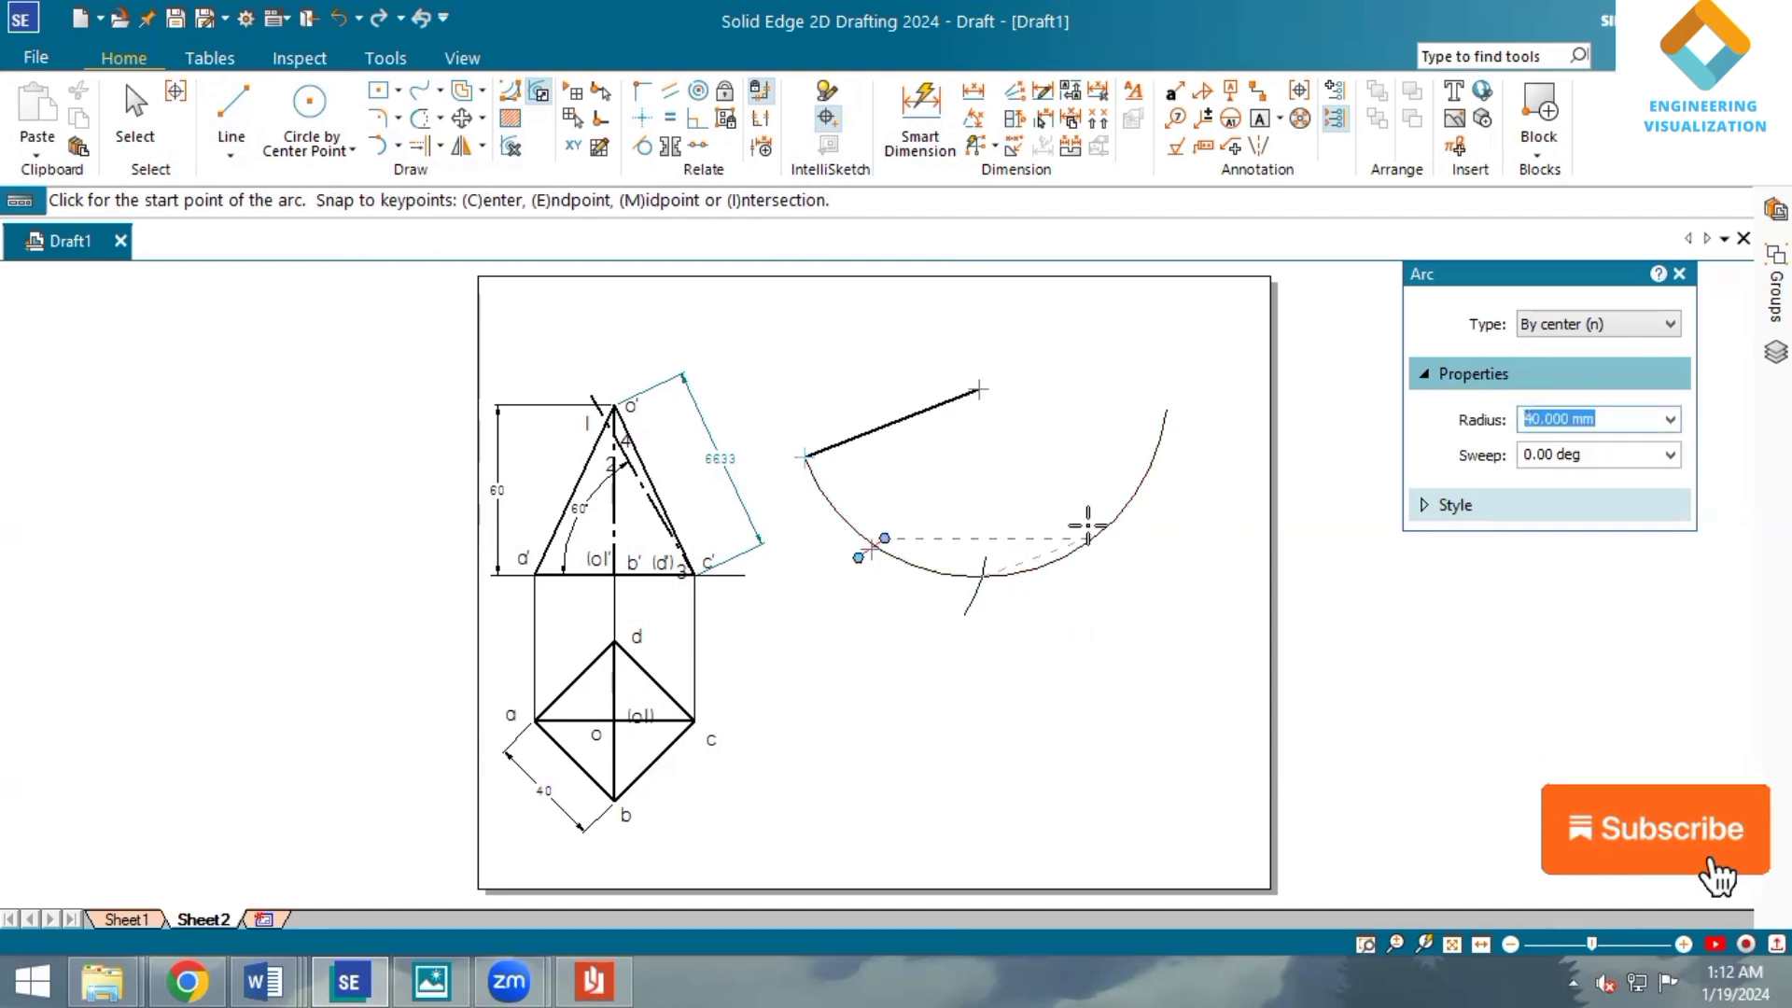
left_click(1087, 520)
left_click(1106, 541)
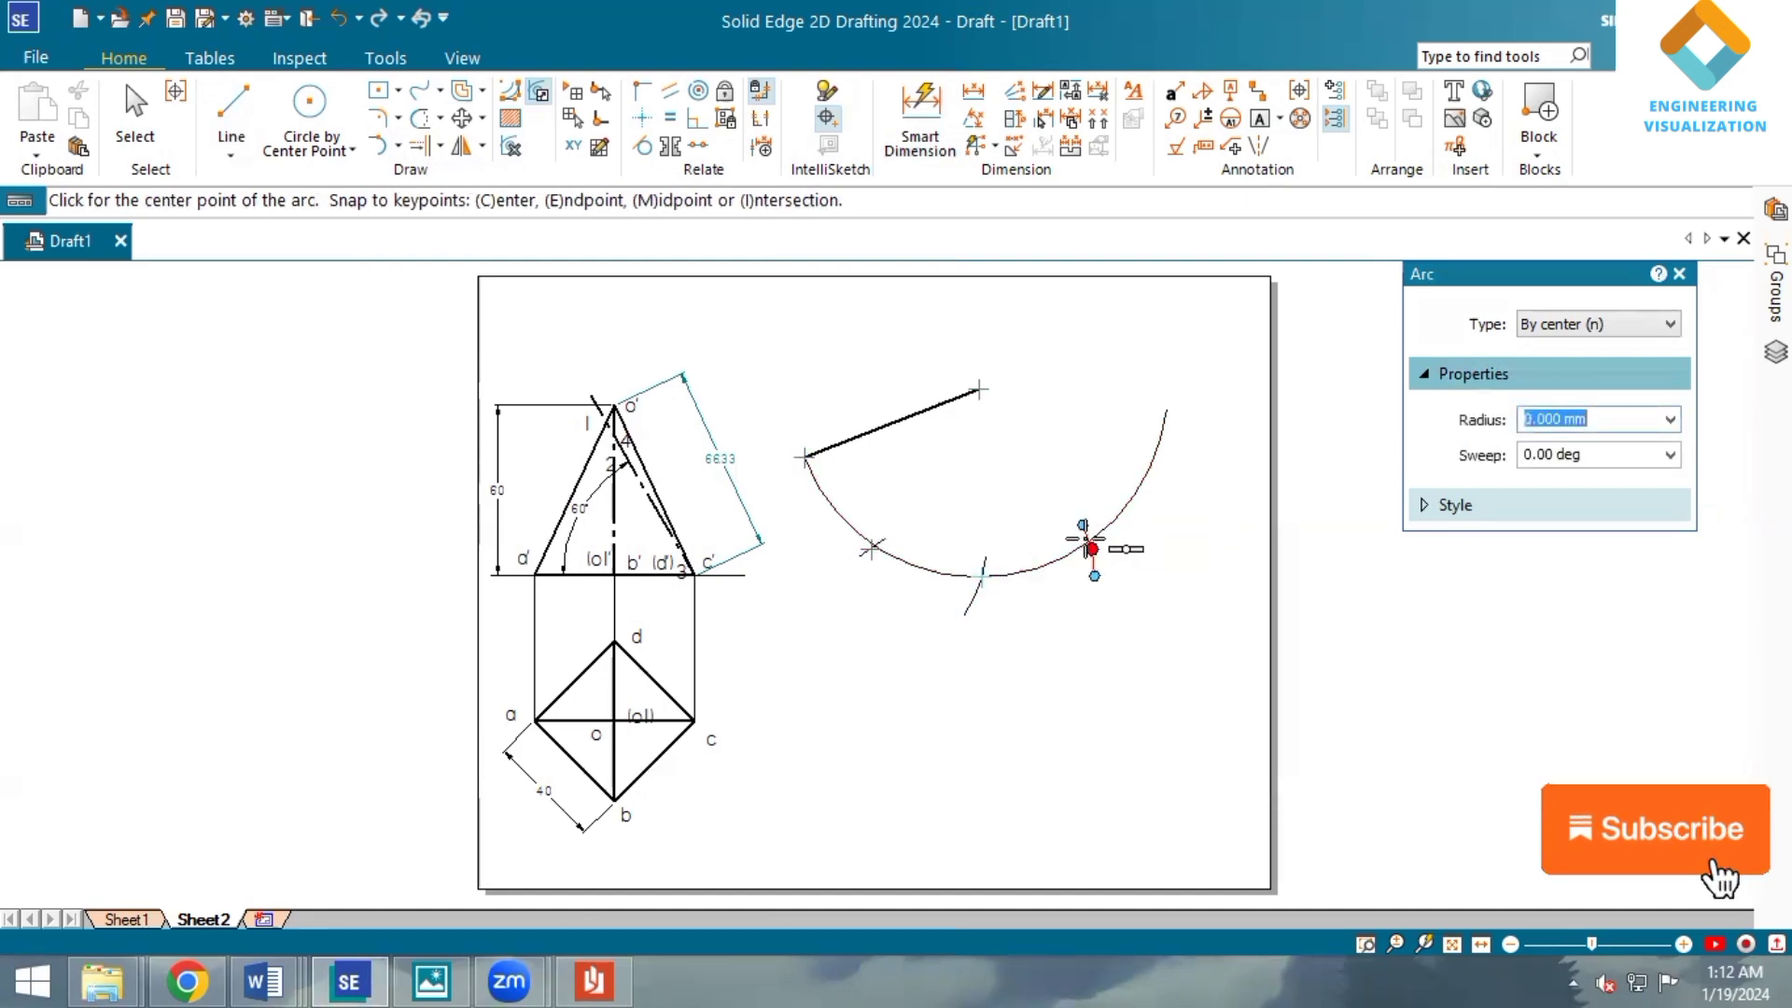
scroll(1087, 541, "up", 3)
left_click(1092, 544)
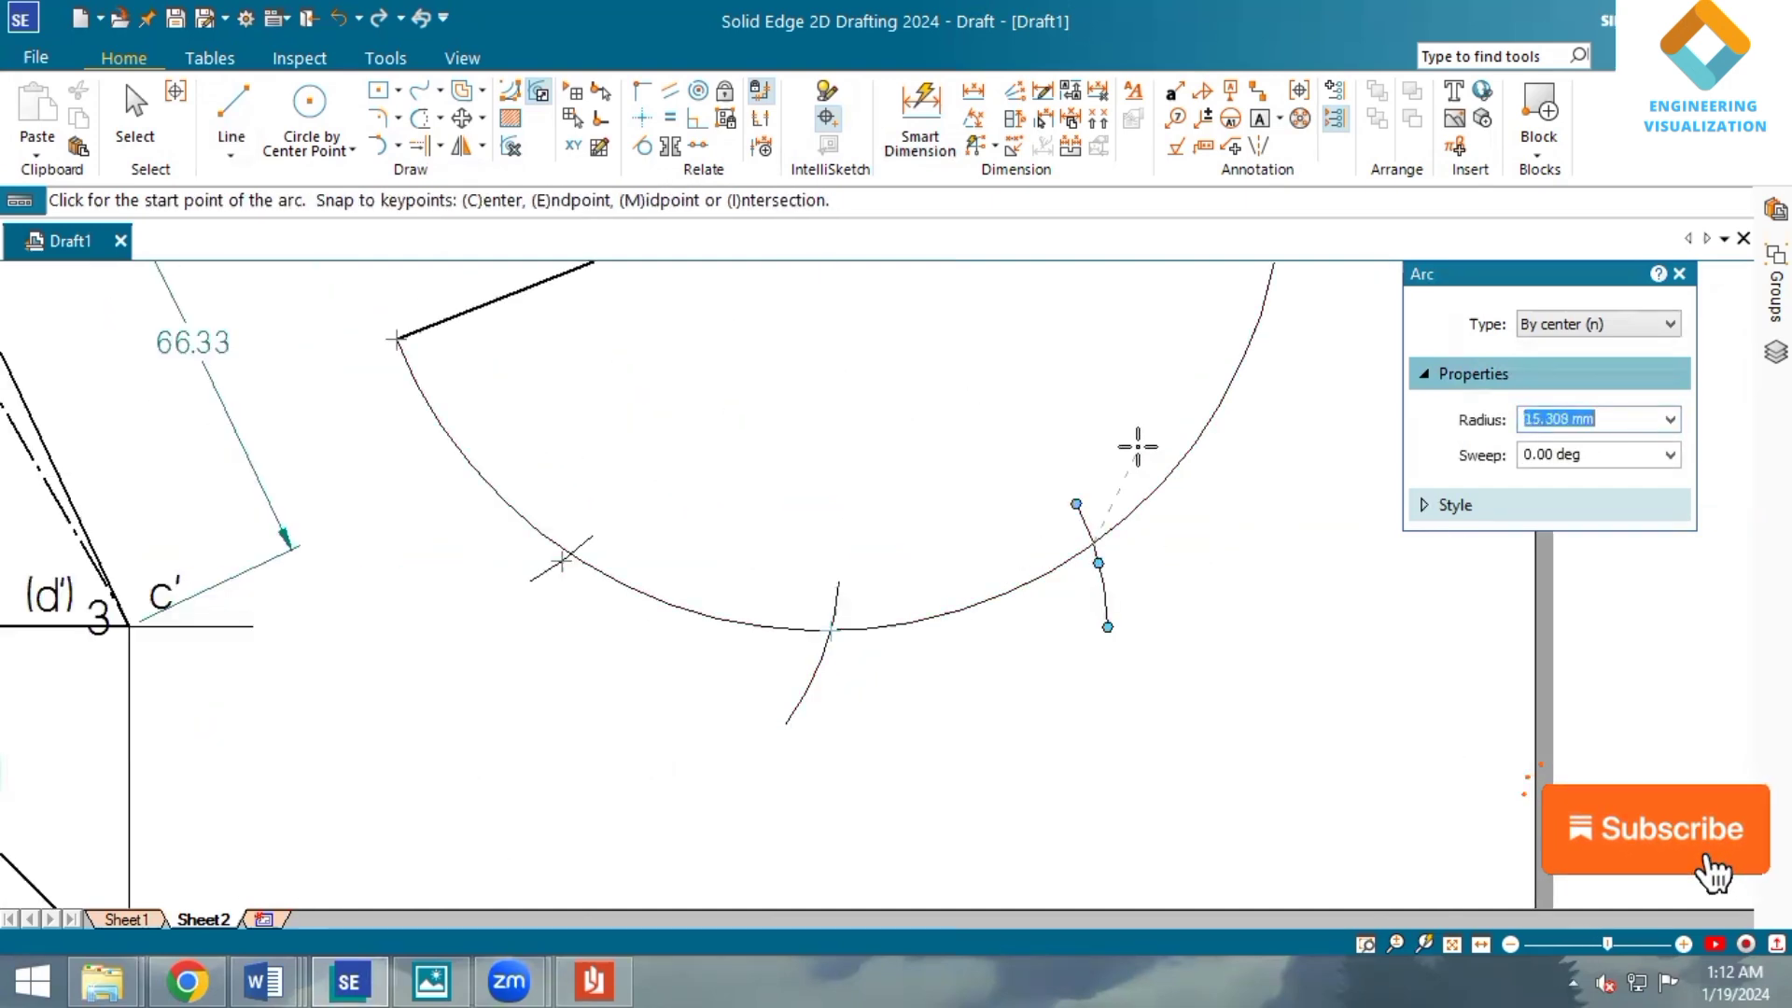
type("40")
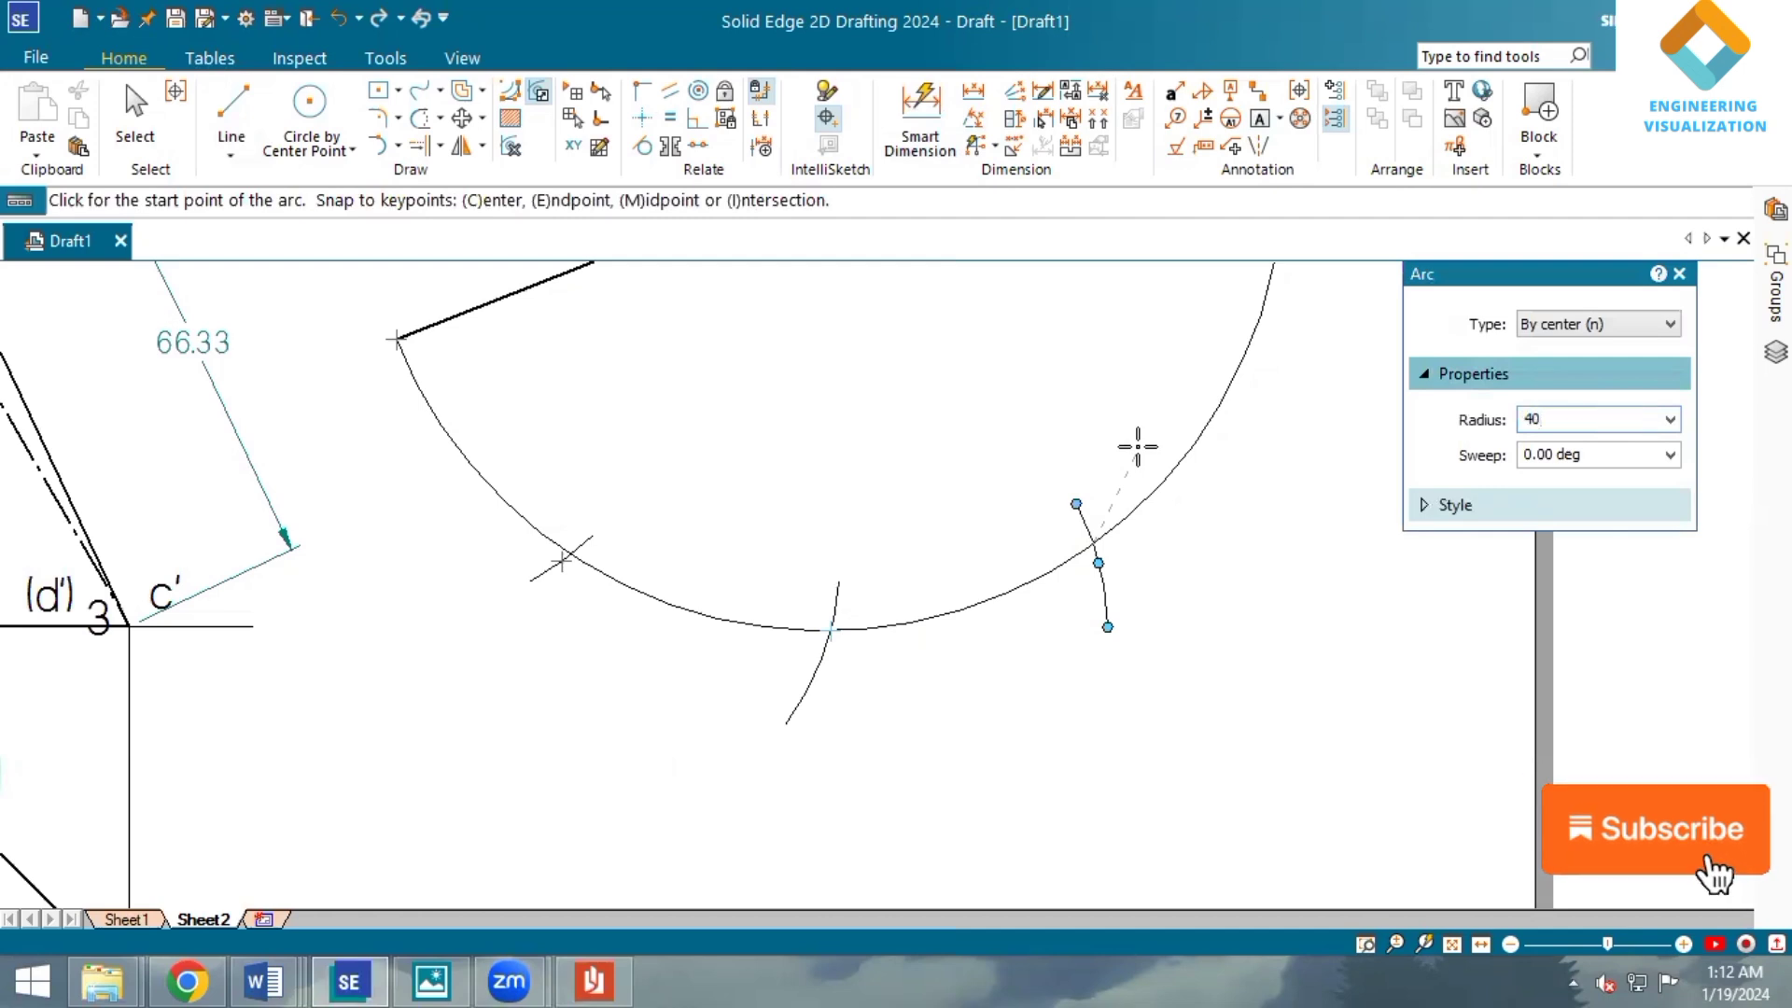
key("Return")
left_click(1164, 414)
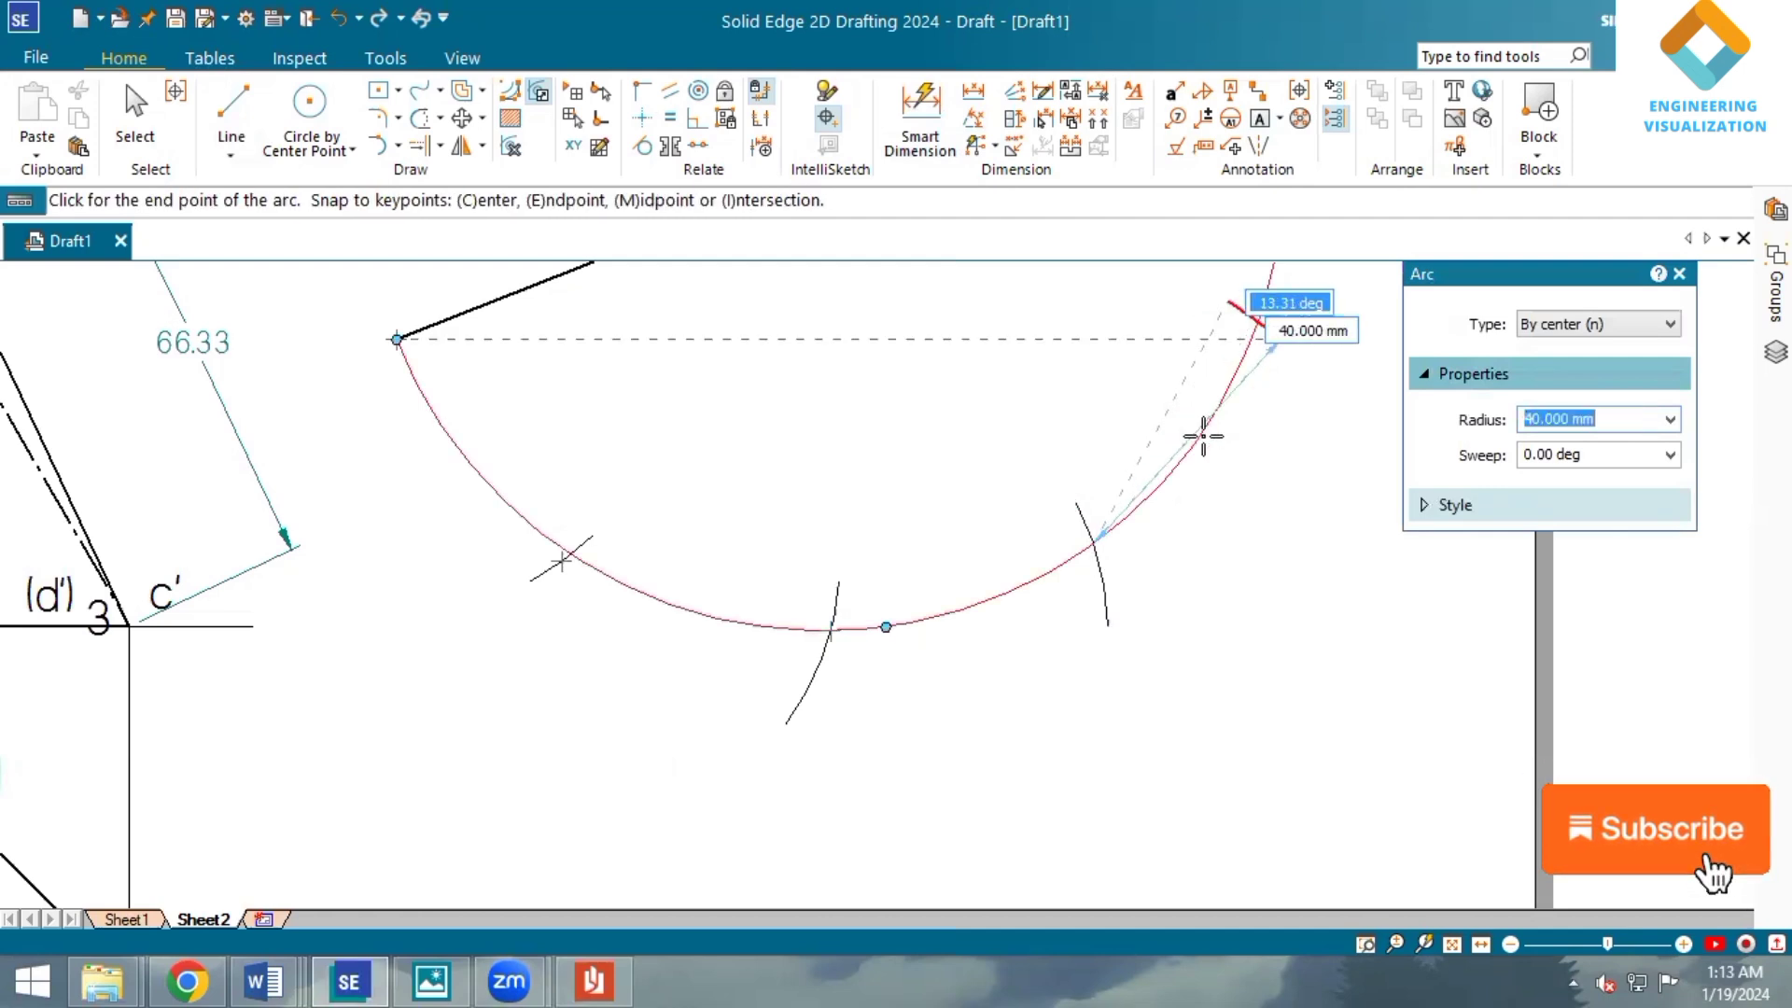
left_click(1211, 452)
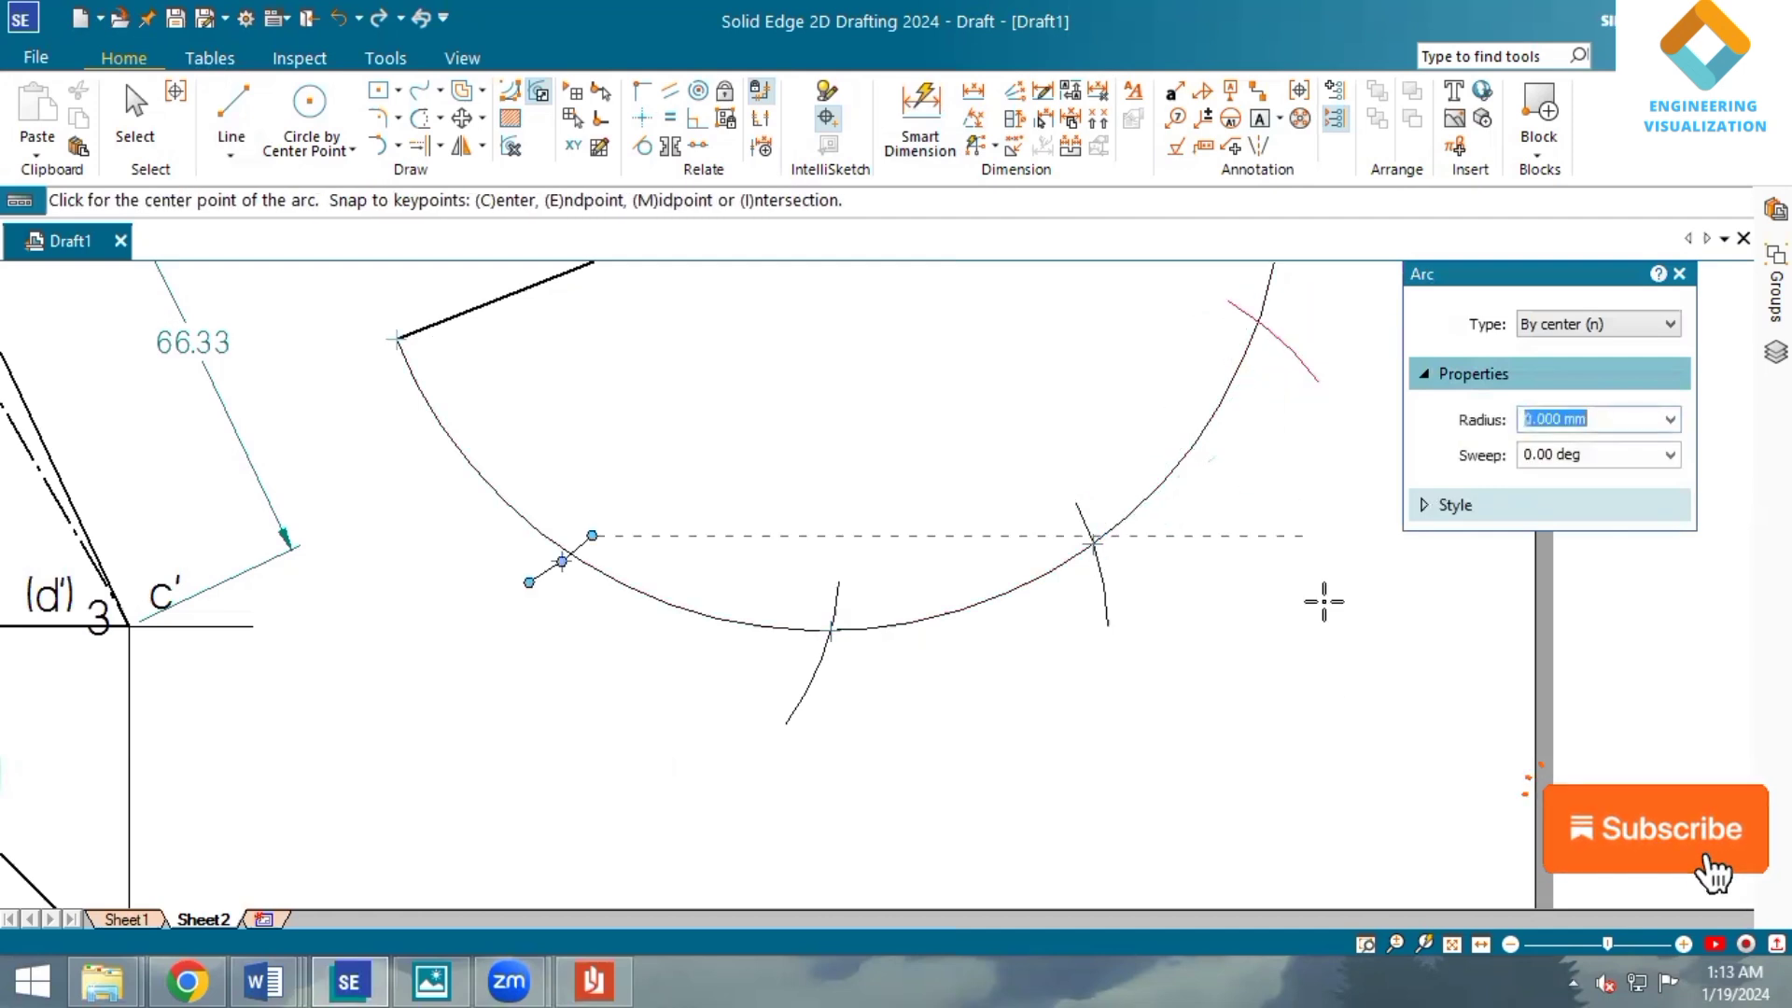
left_click(1449, 945)
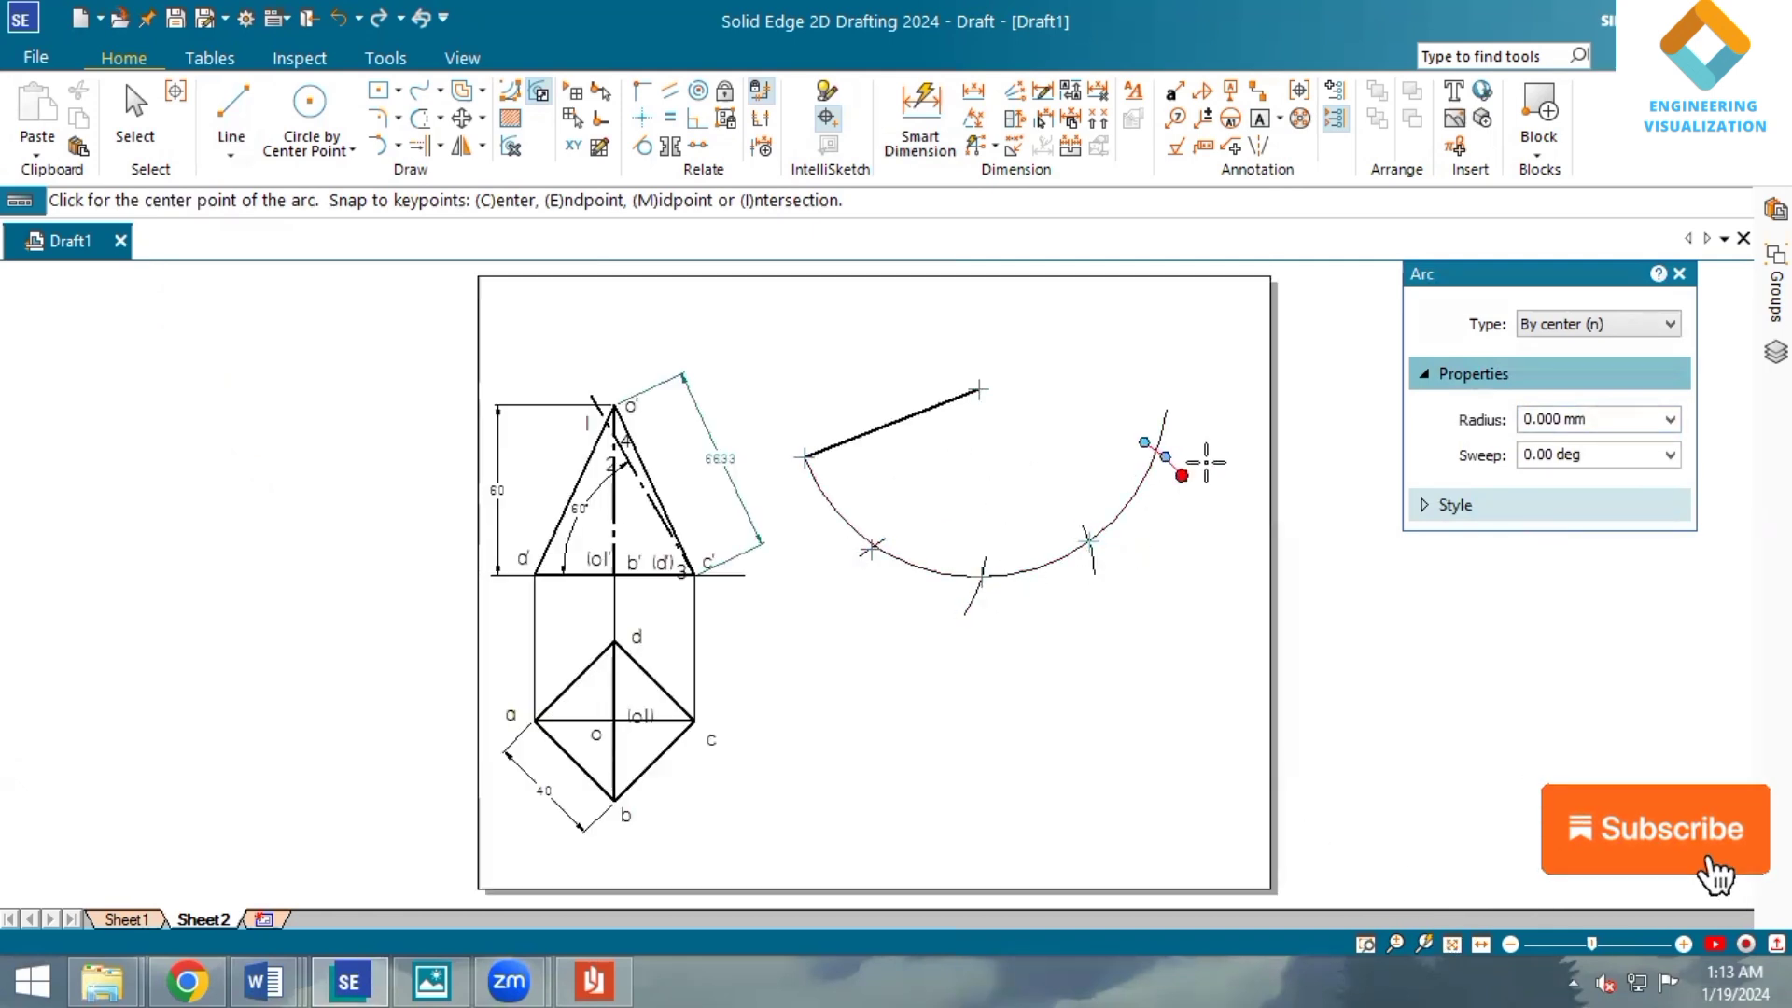
Draw fold lines from the apex to the first two division marks on the arc.
left_click(231, 105)
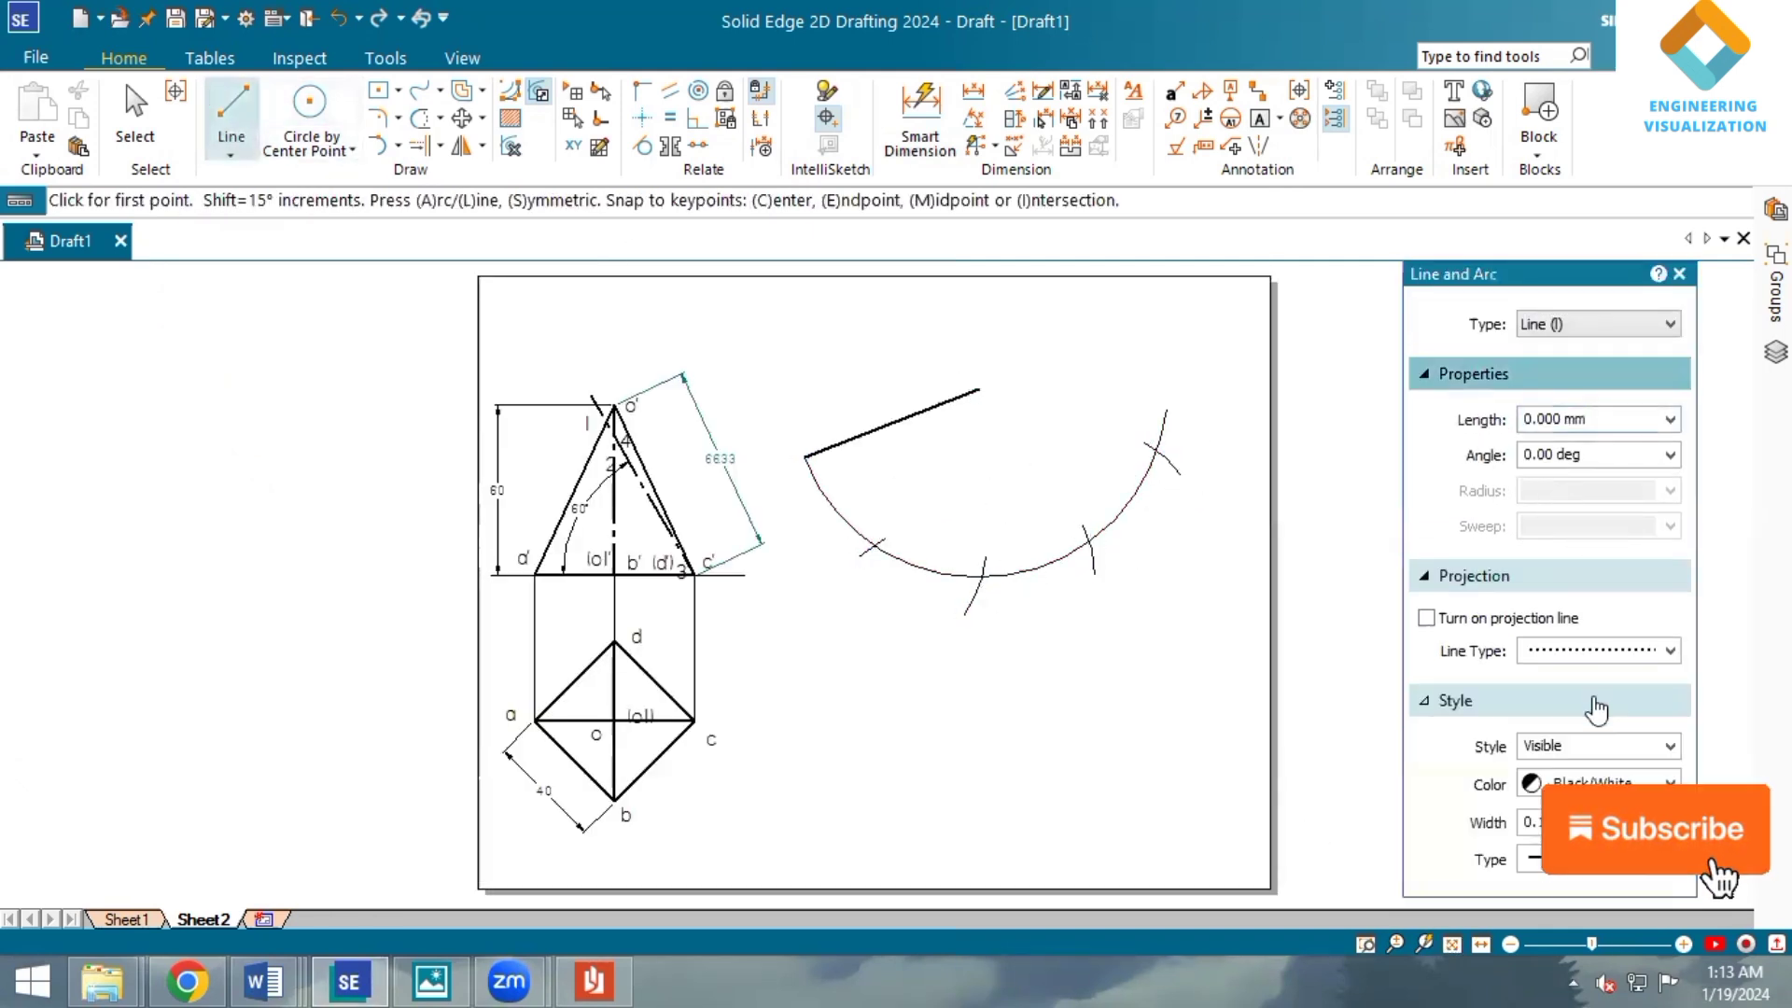
left_click(978, 389)
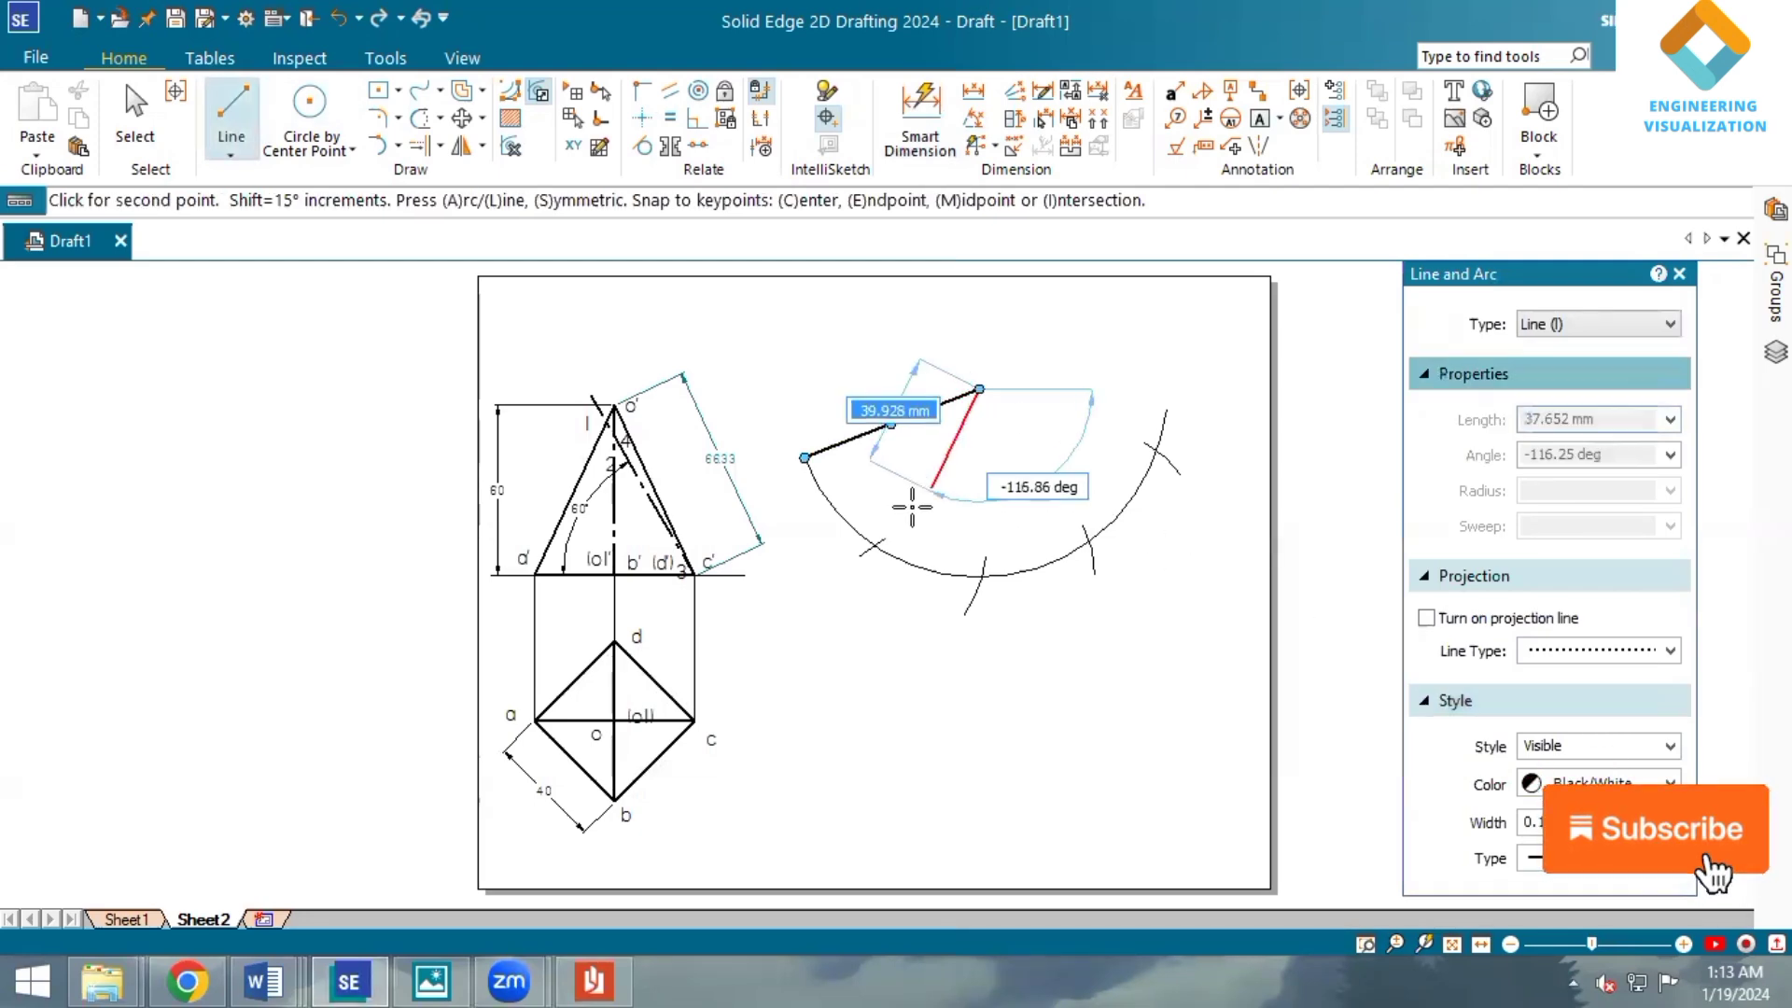
right_click(873, 547)
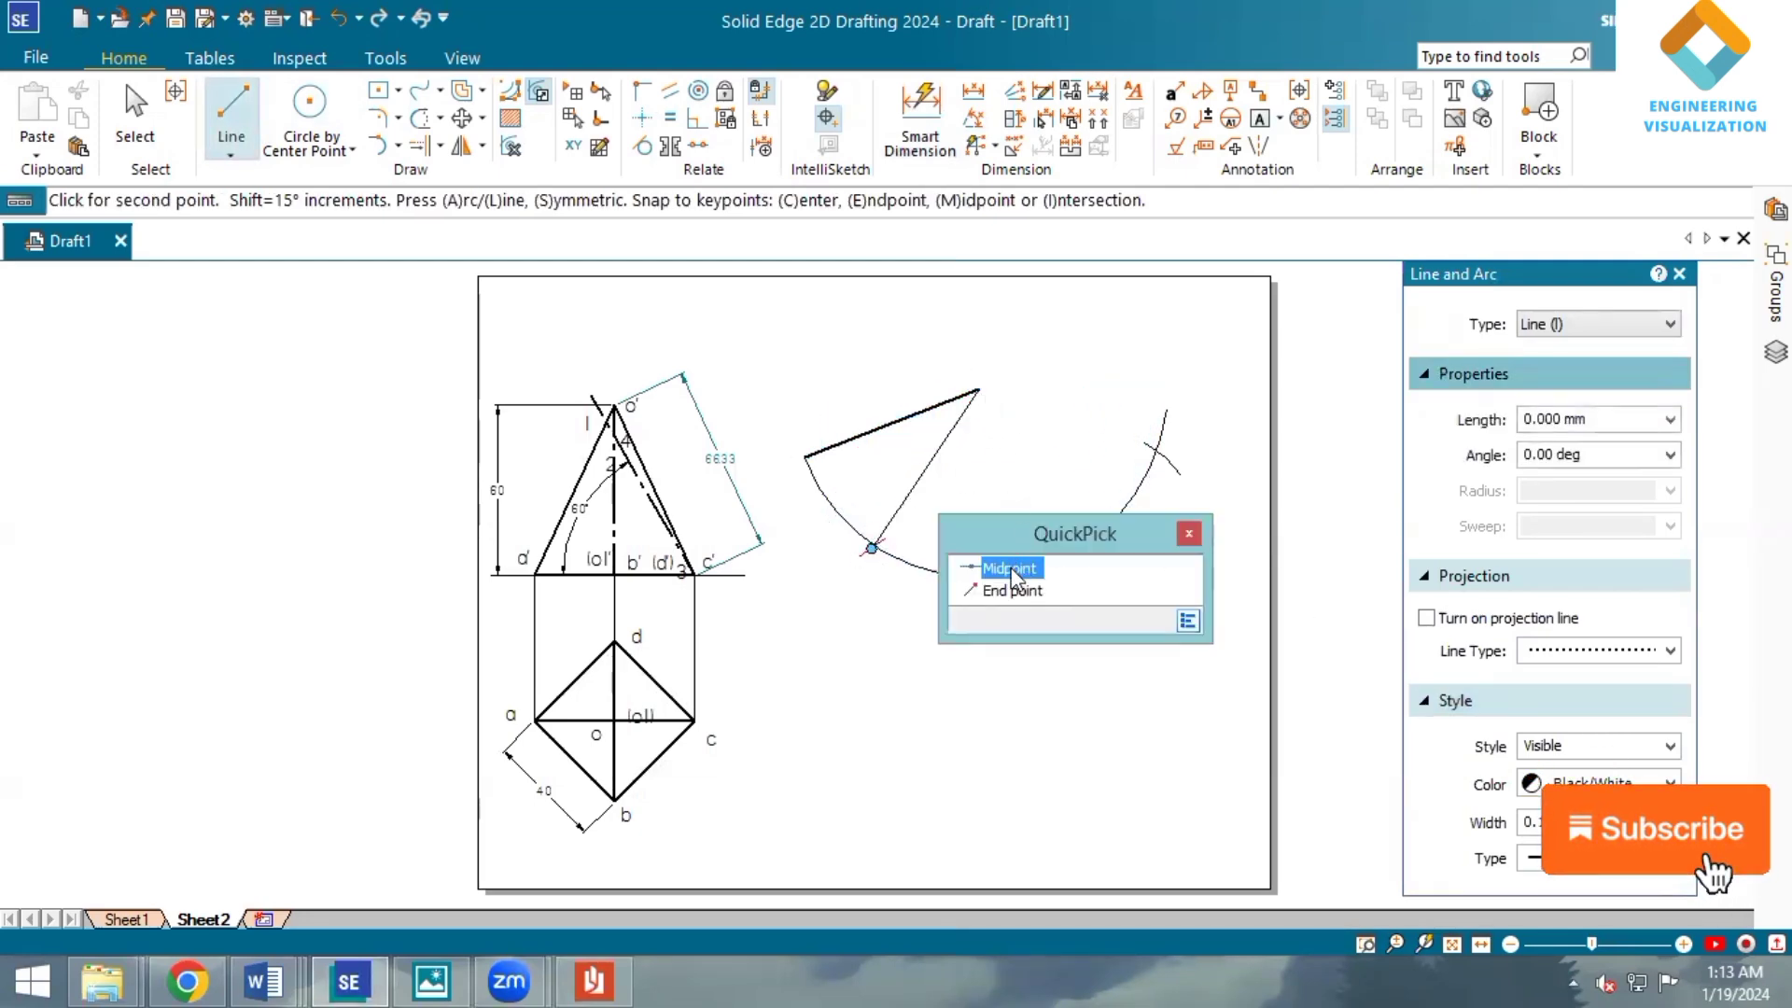
left_click(979, 389)
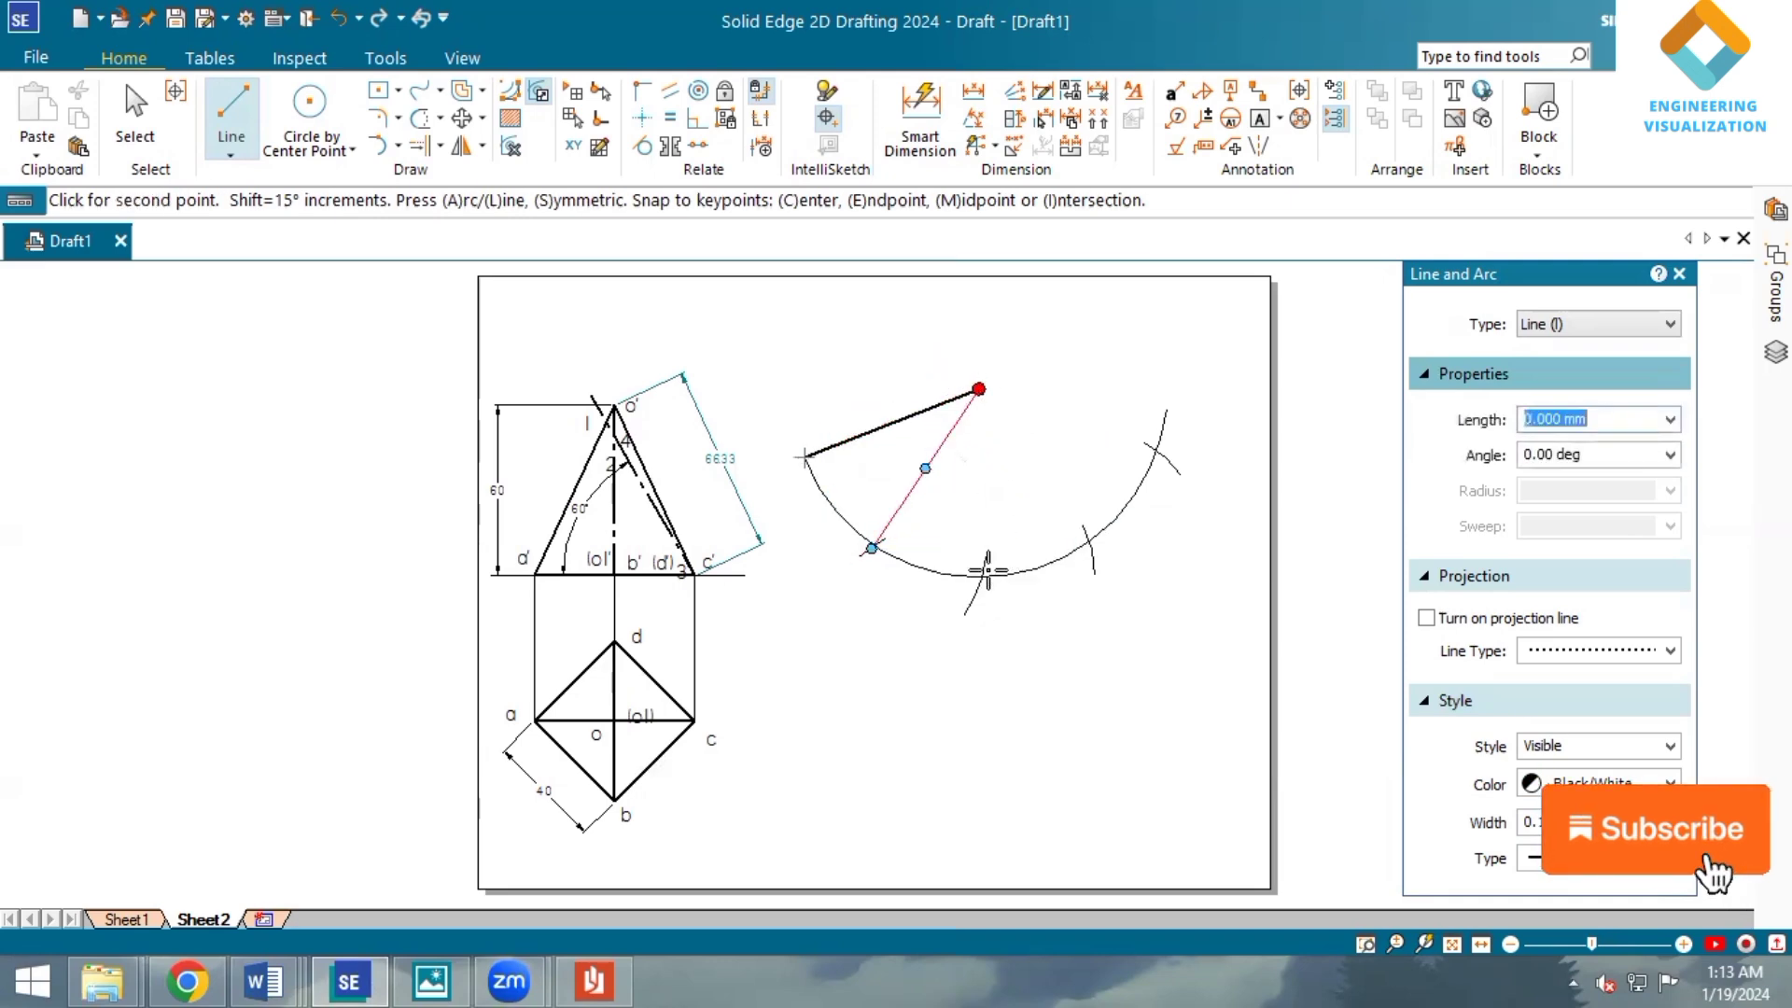
scroll(981, 578, "up", 3)
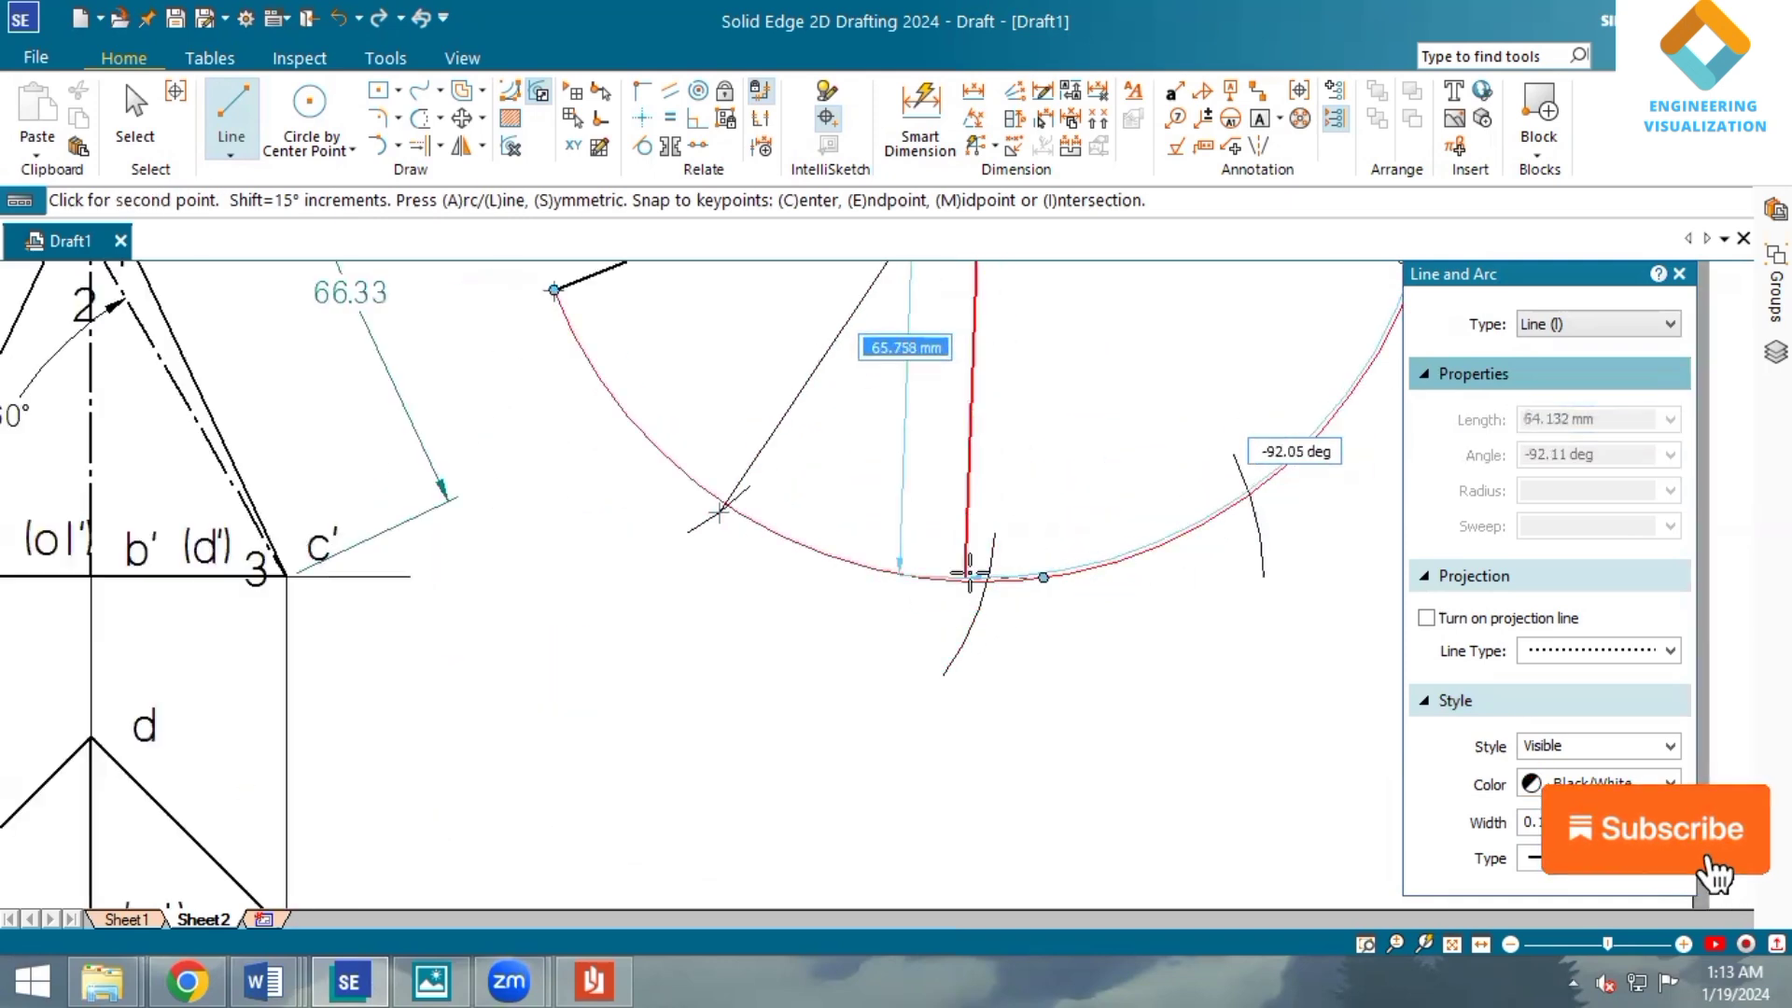
scroll(984, 576, "up", 2)
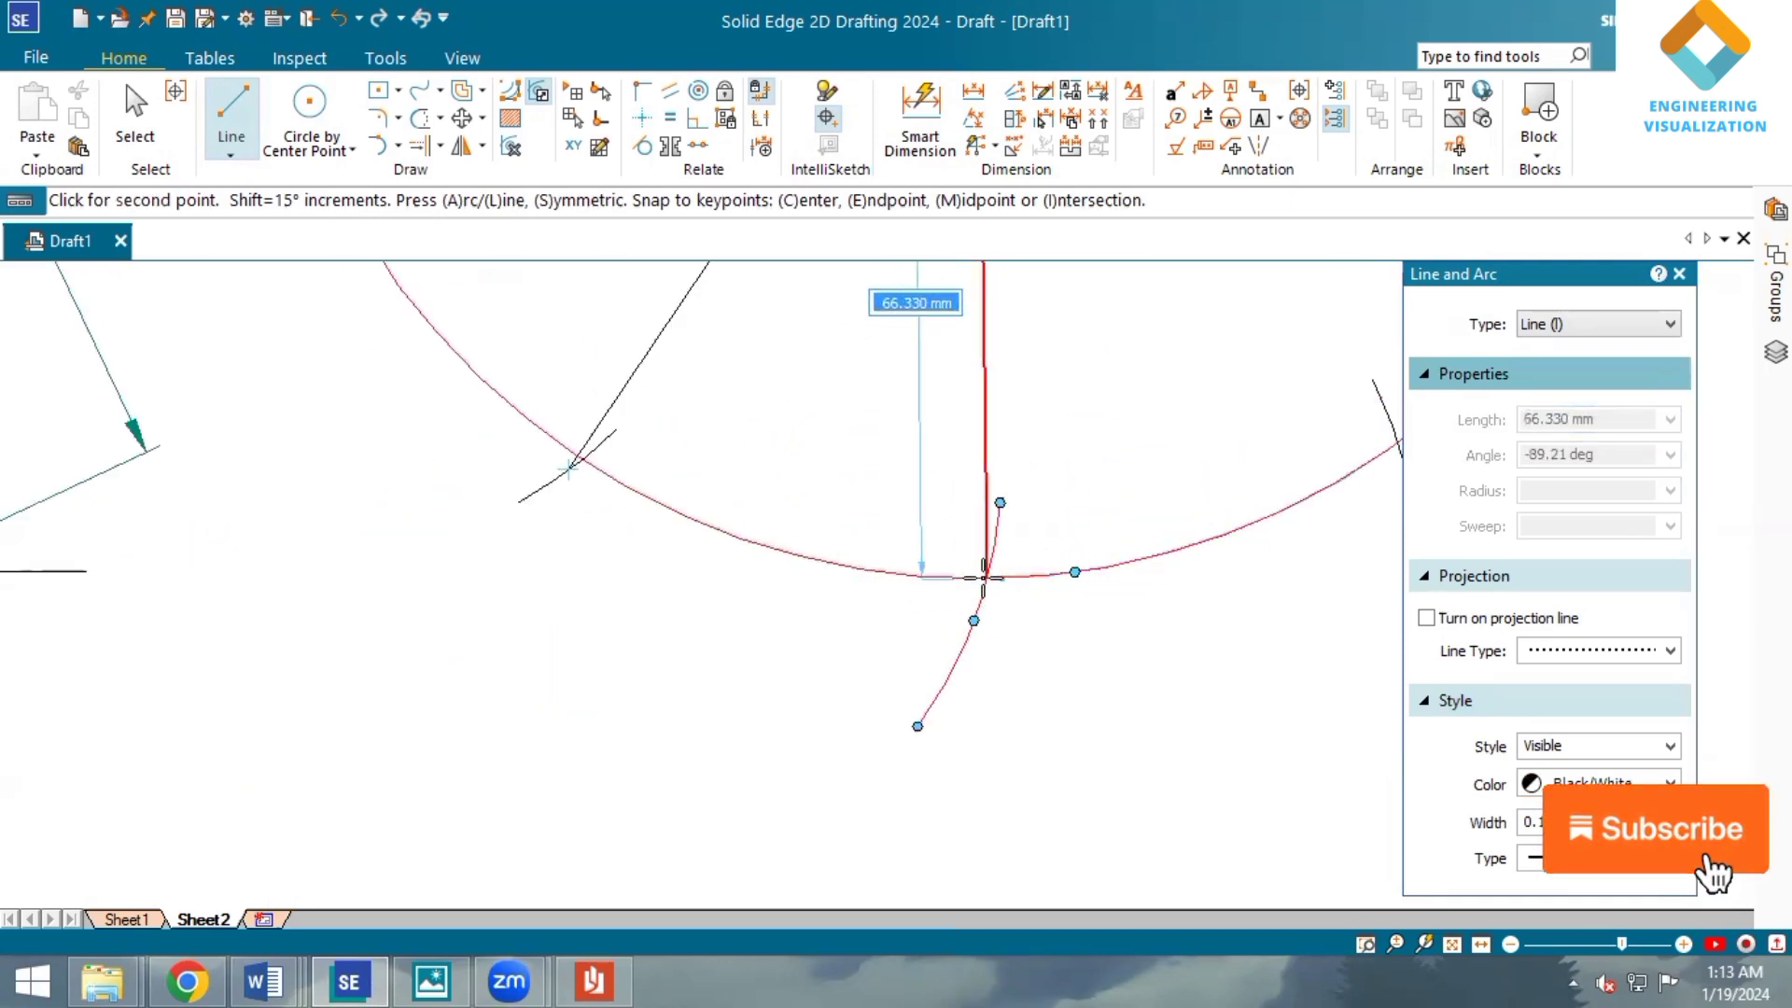
left_click(986, 578)
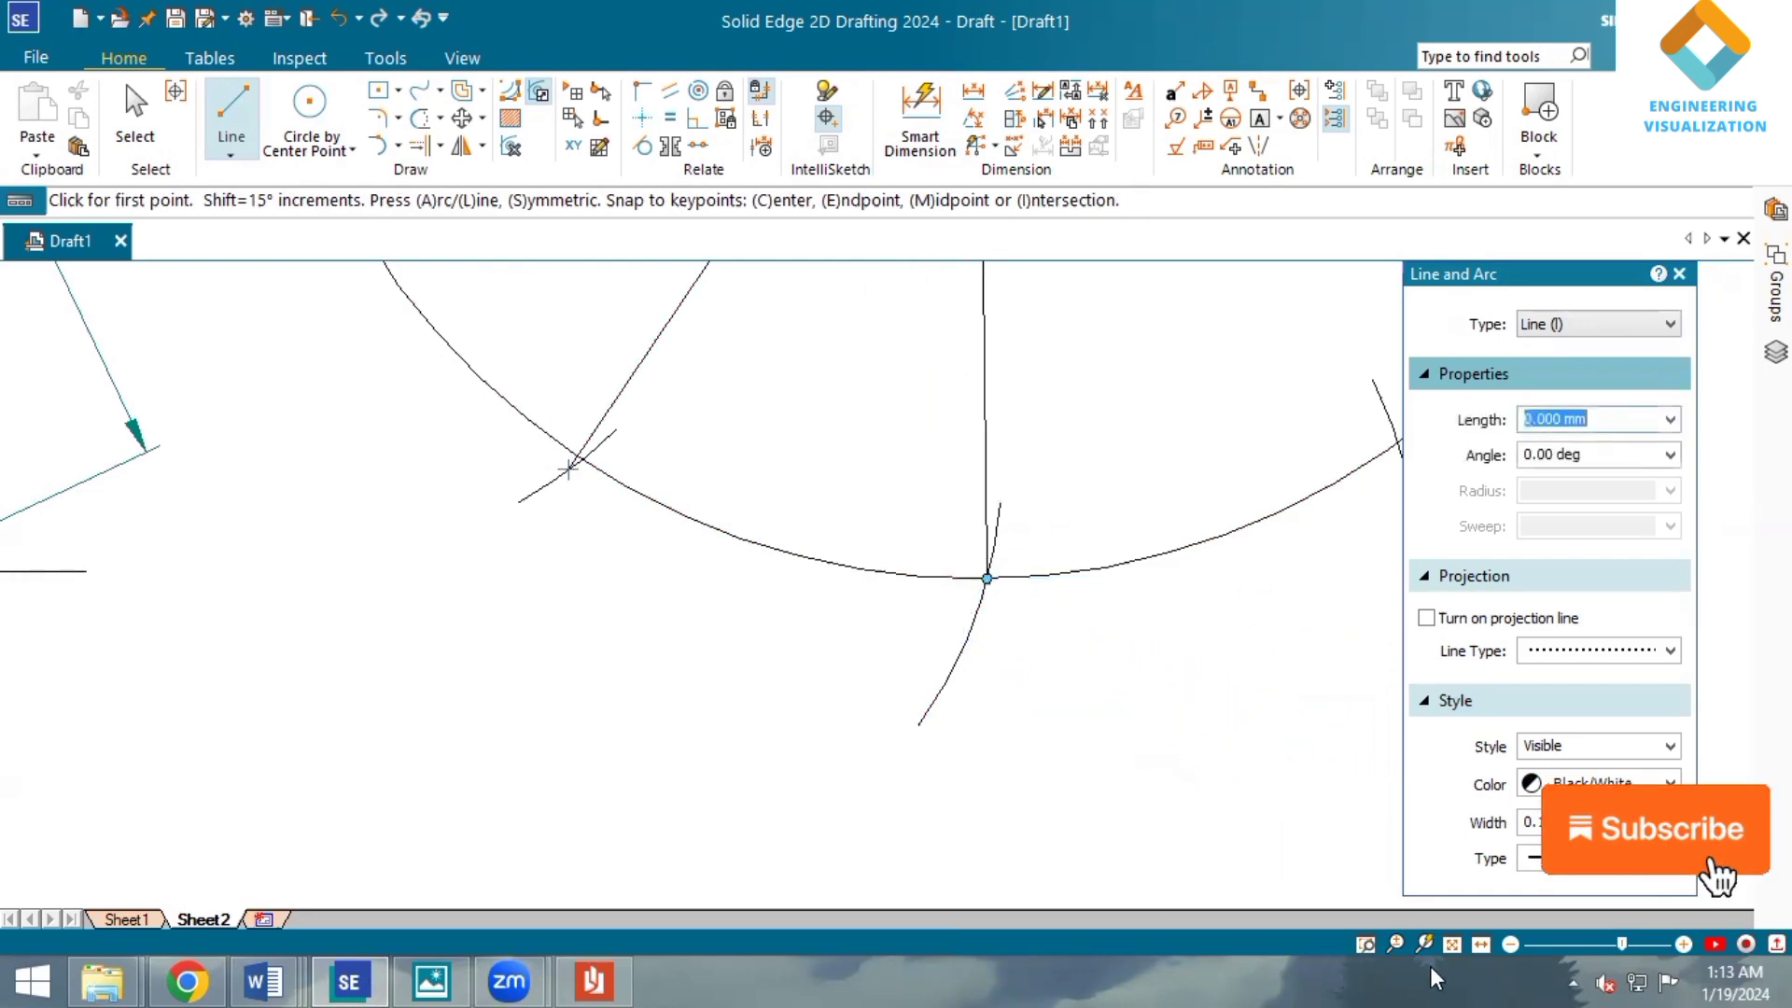
left_click(1453, 949)
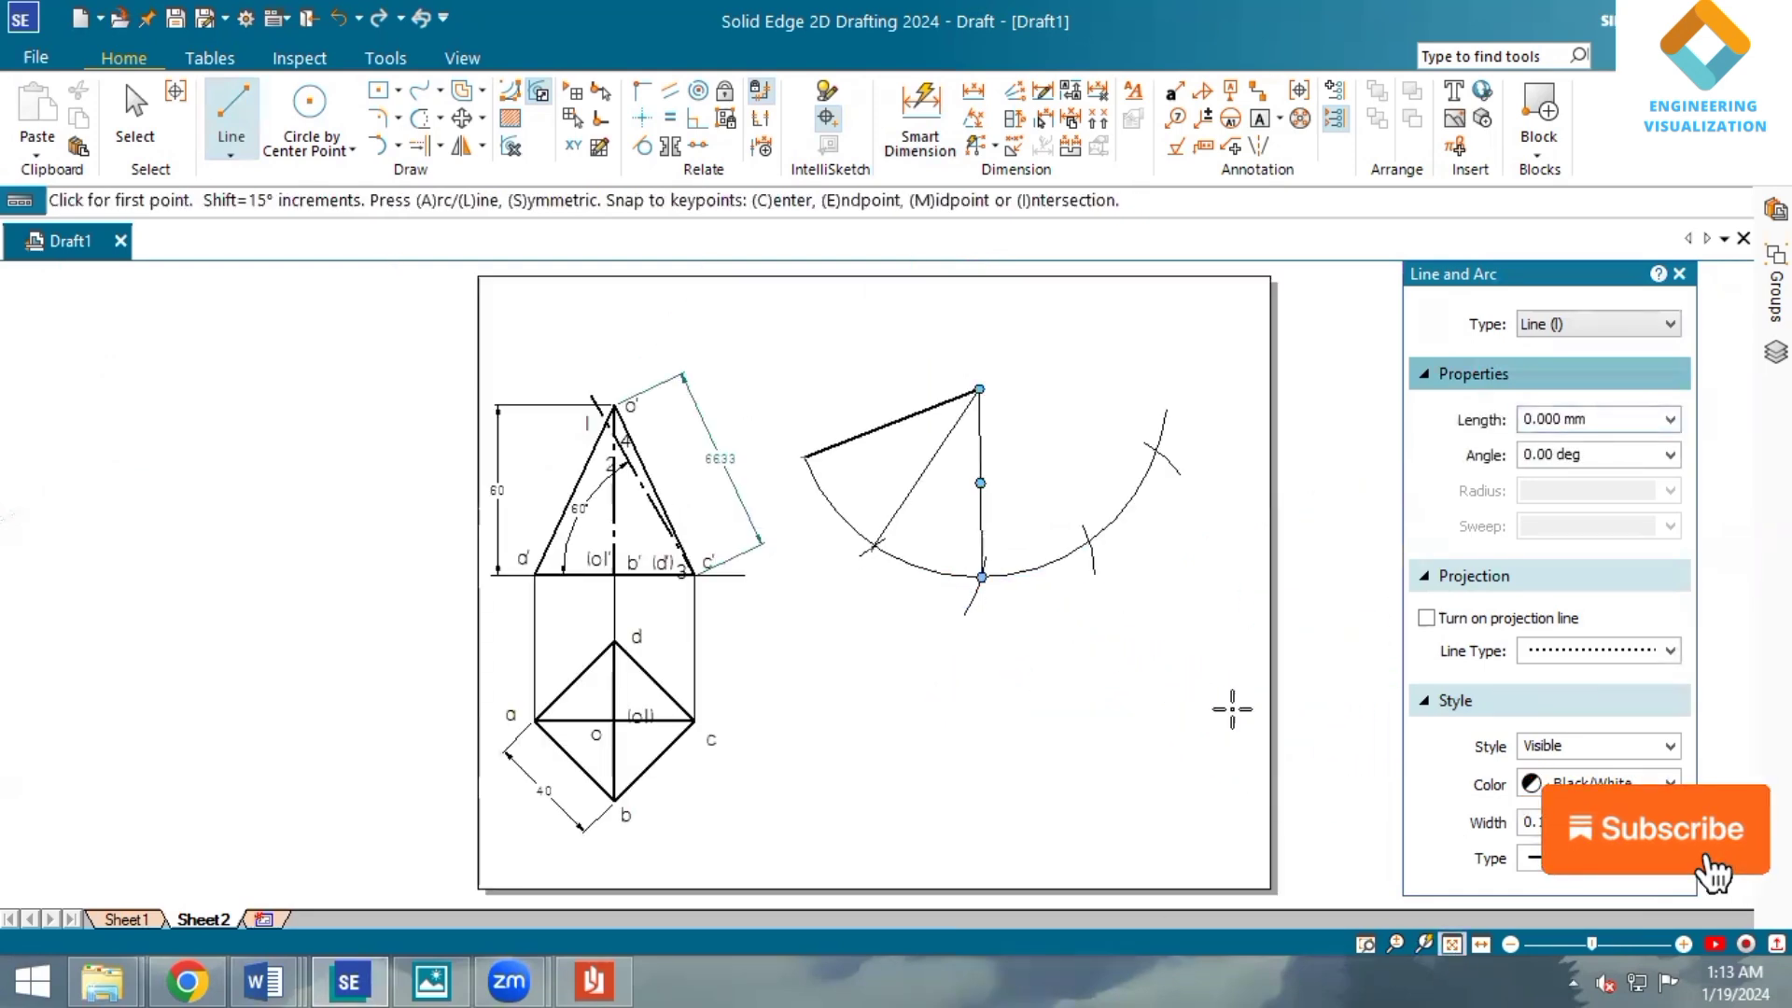
Draw fold lines from the apex to the remaining two division marks.
left_click(978, 389)
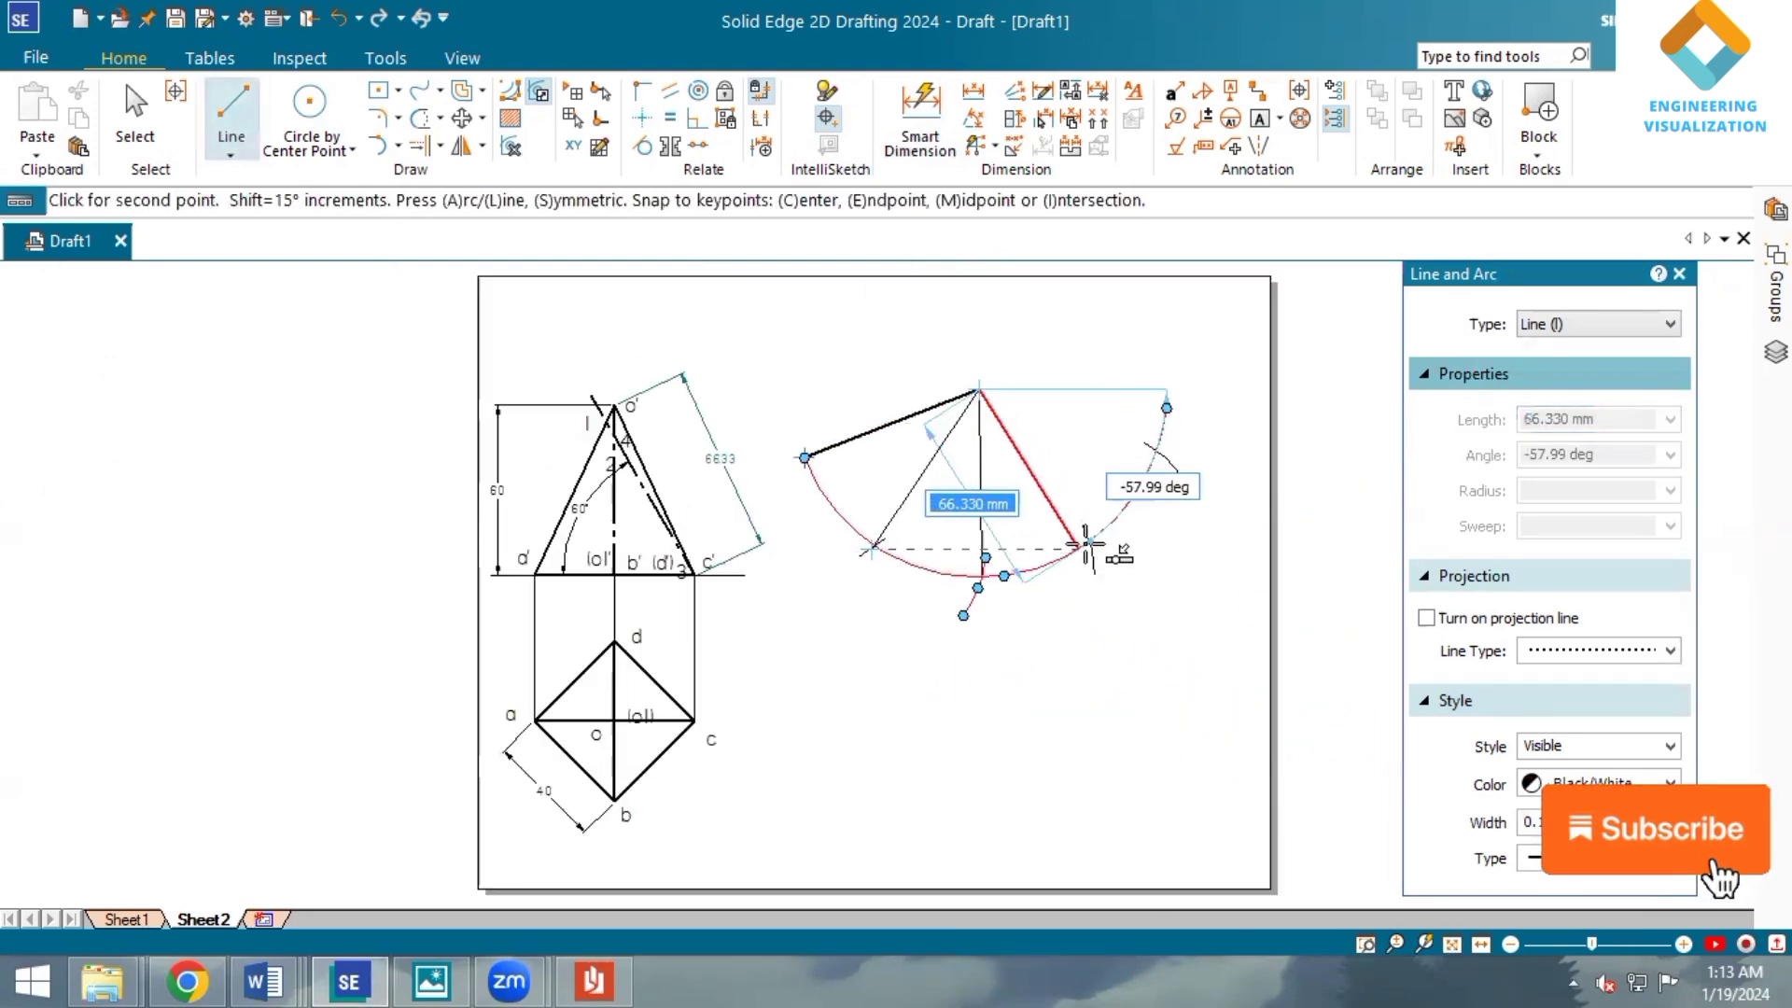
scroll(1087, 546, "up", 2)
scroll(1088, 524, "up", 2)
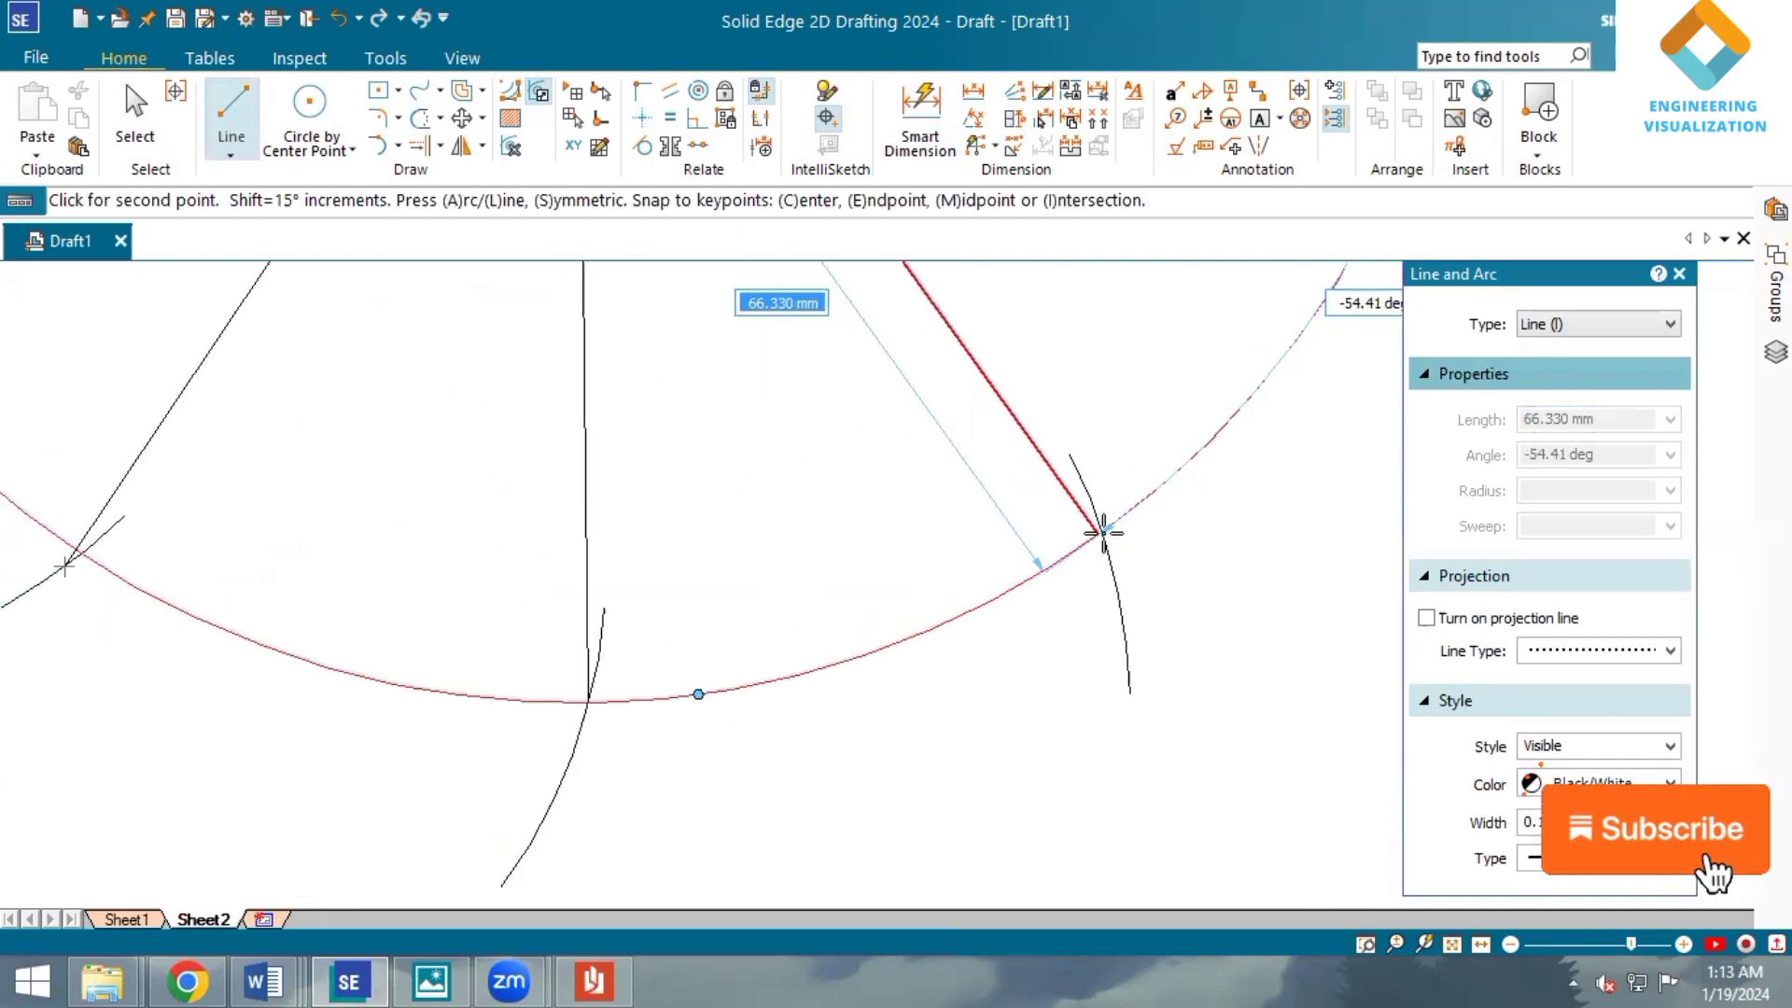
scroll(1101, 532, "up", 1)
scroll(1098, 531, "up", 1)
scroll(1095, 530, "up", 1)
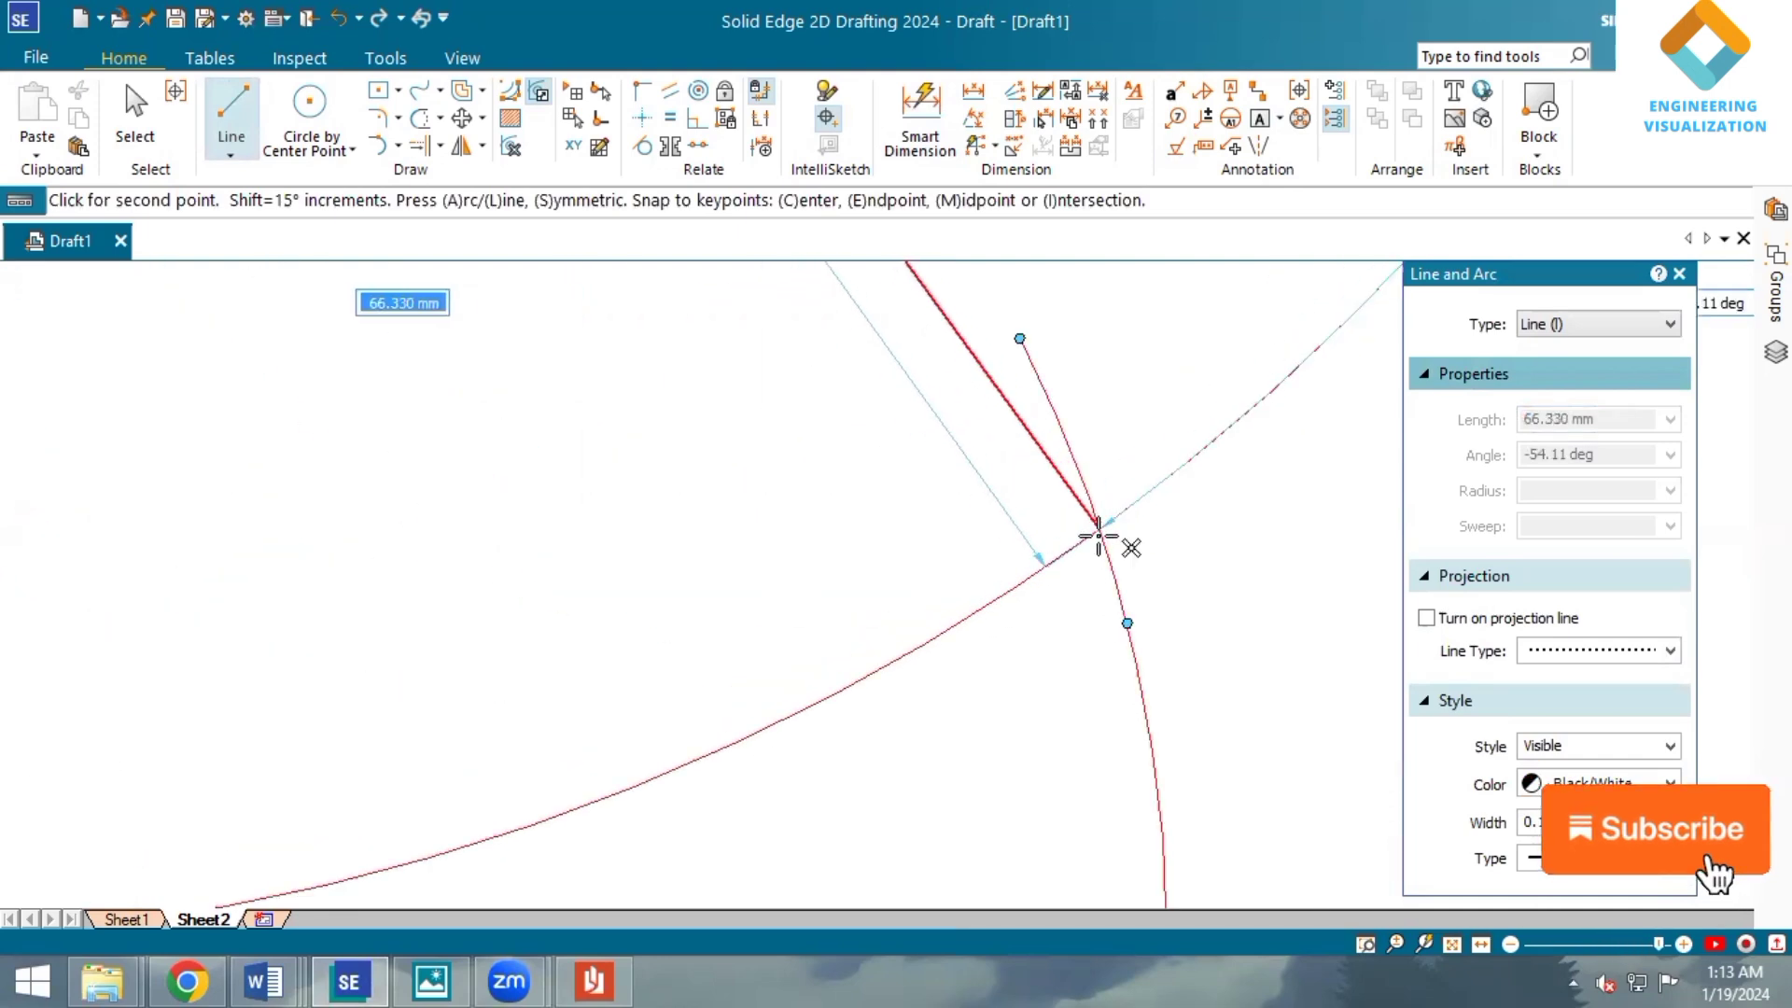
left_click(1099, 535)
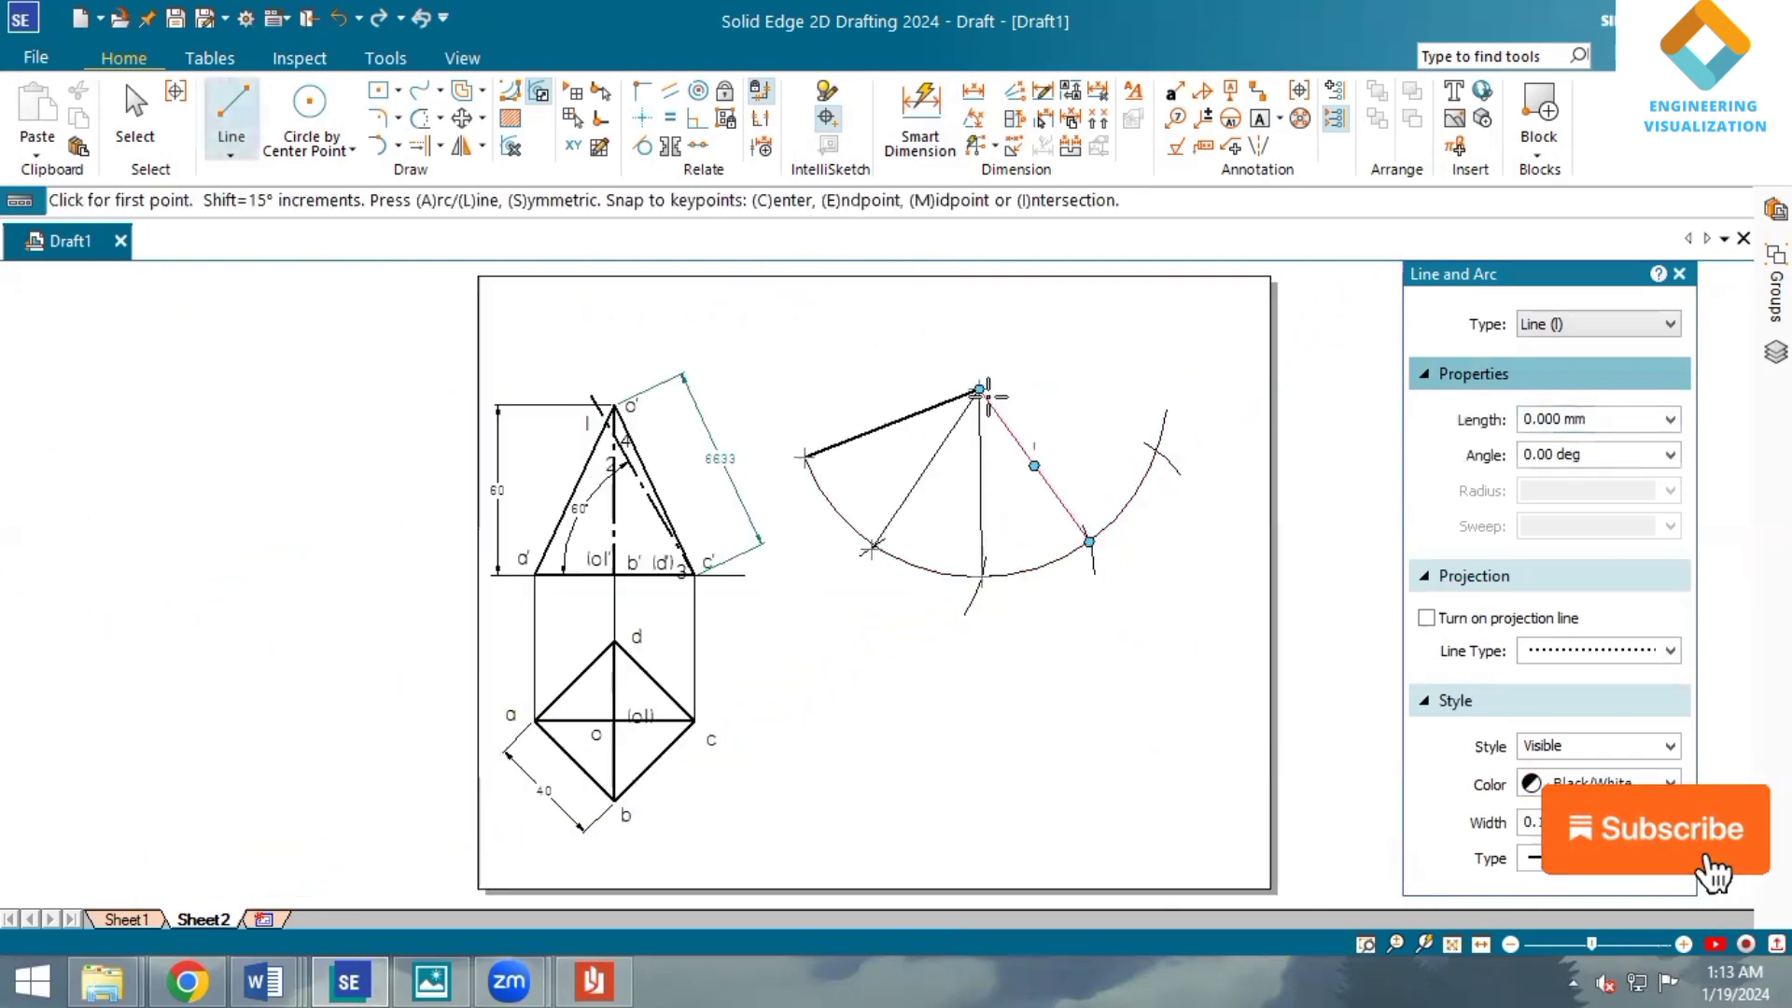
left_click(978, 387)
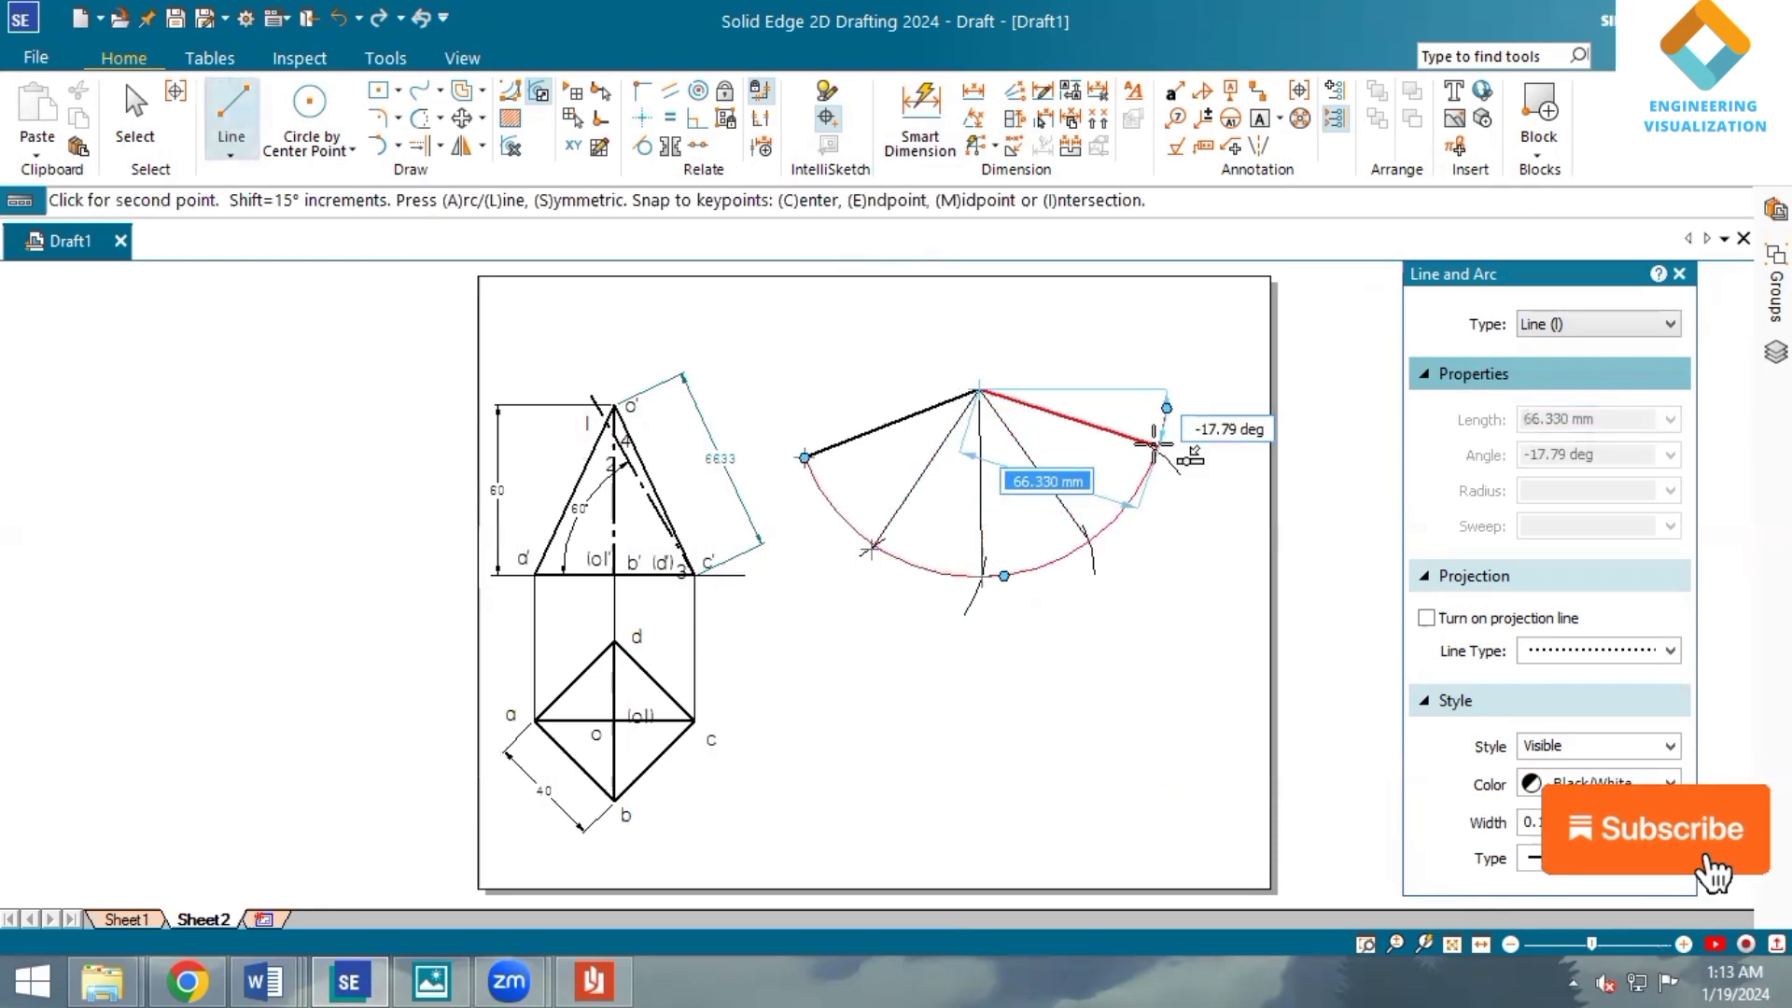
scroll(1155, 446, "up", 2)
scroll(1154, 447, "up", 2)
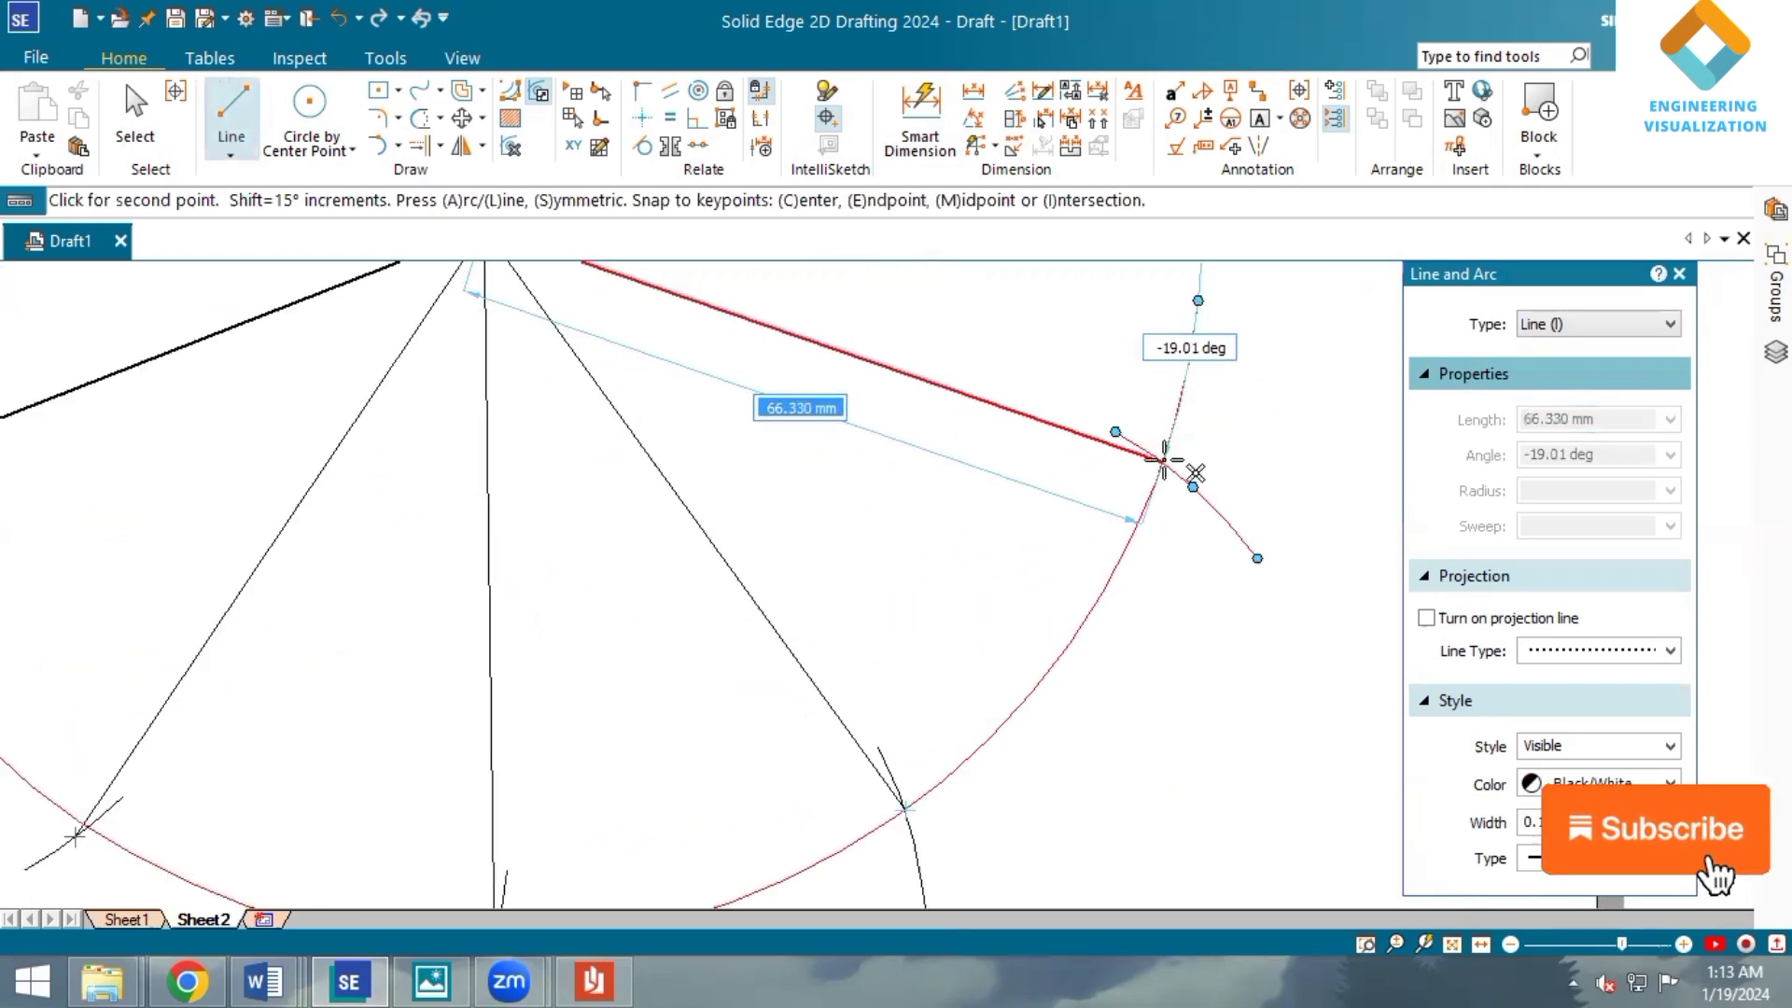
left_click(1164, 459)
scroll(1213, 766, "down", 2)
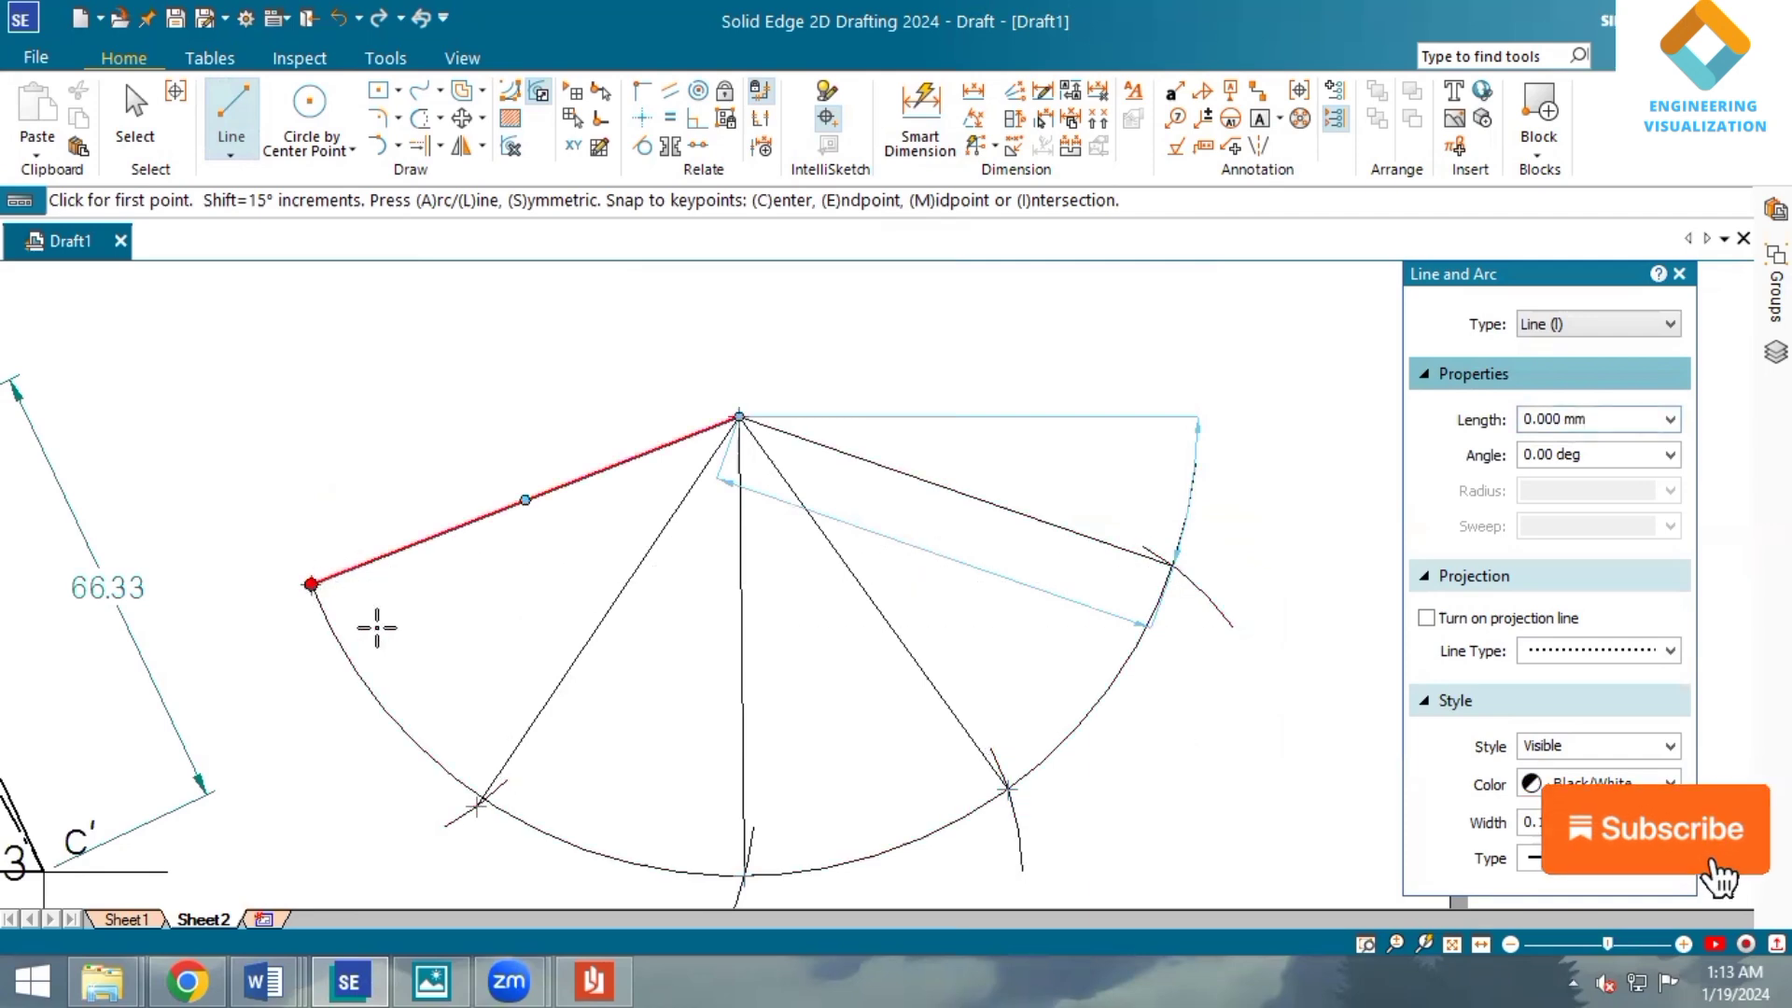
Draw the first chord from the arc's left end to the first division mark.
left_click(312, 585)
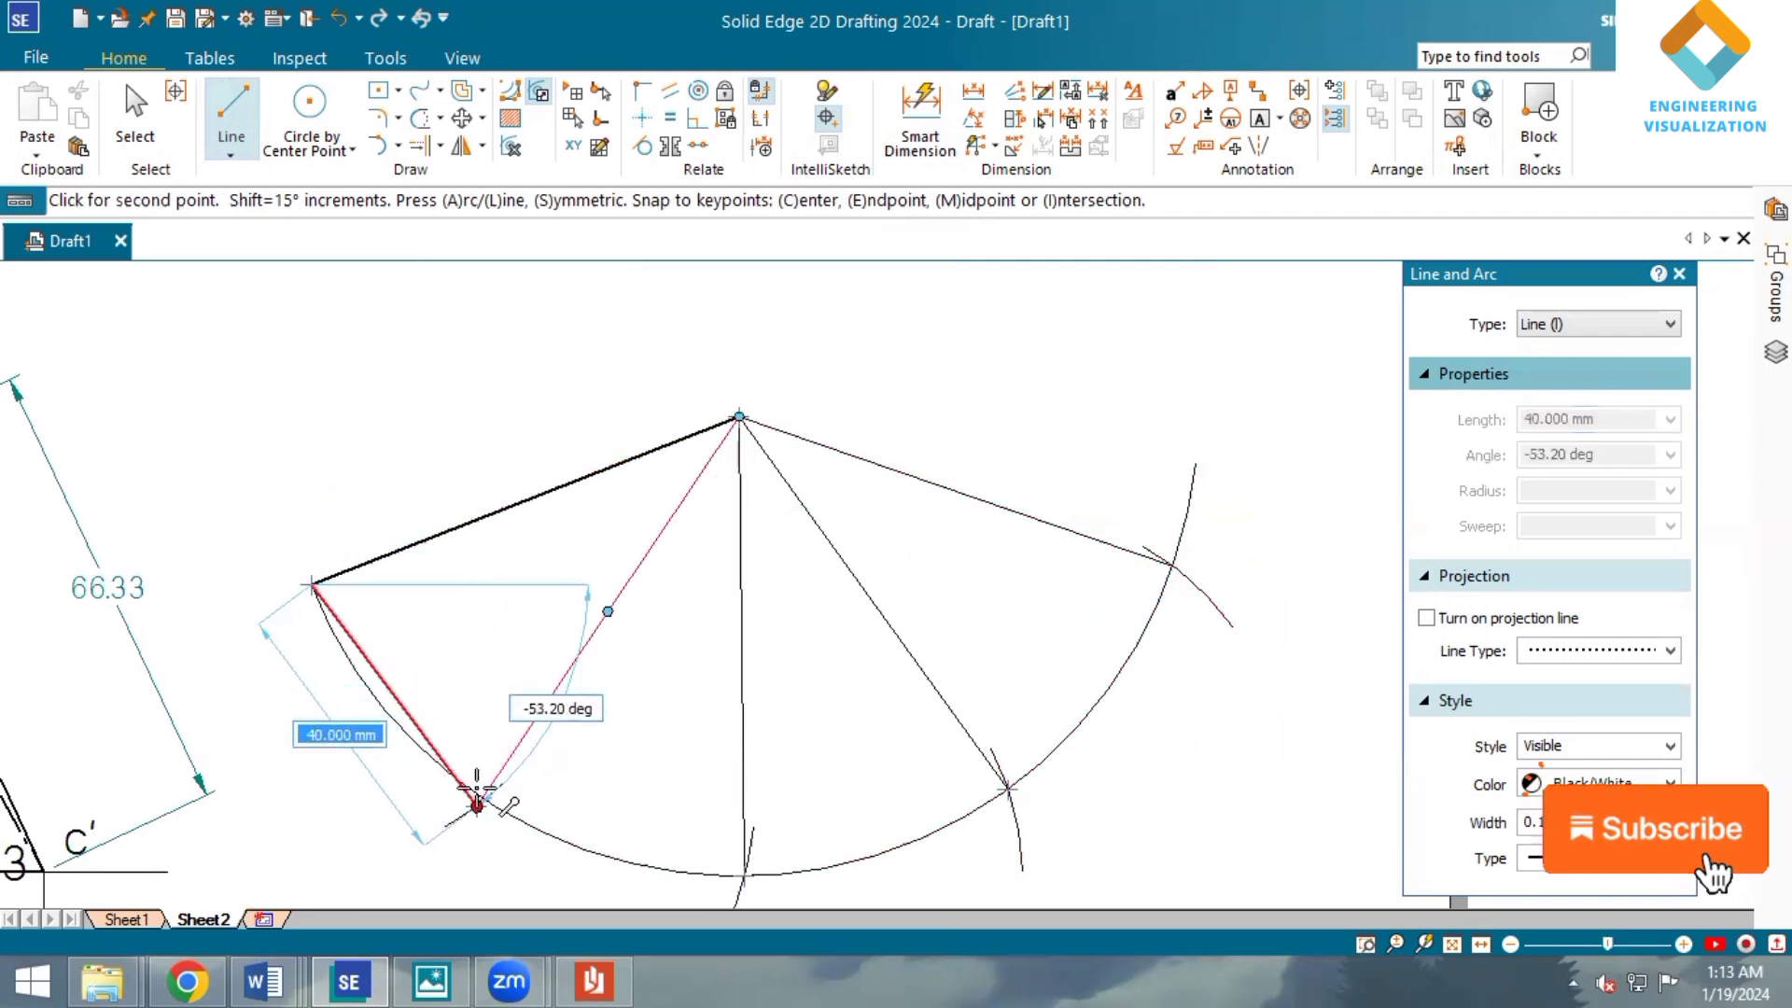
scroll(477, 798, "up", 3)
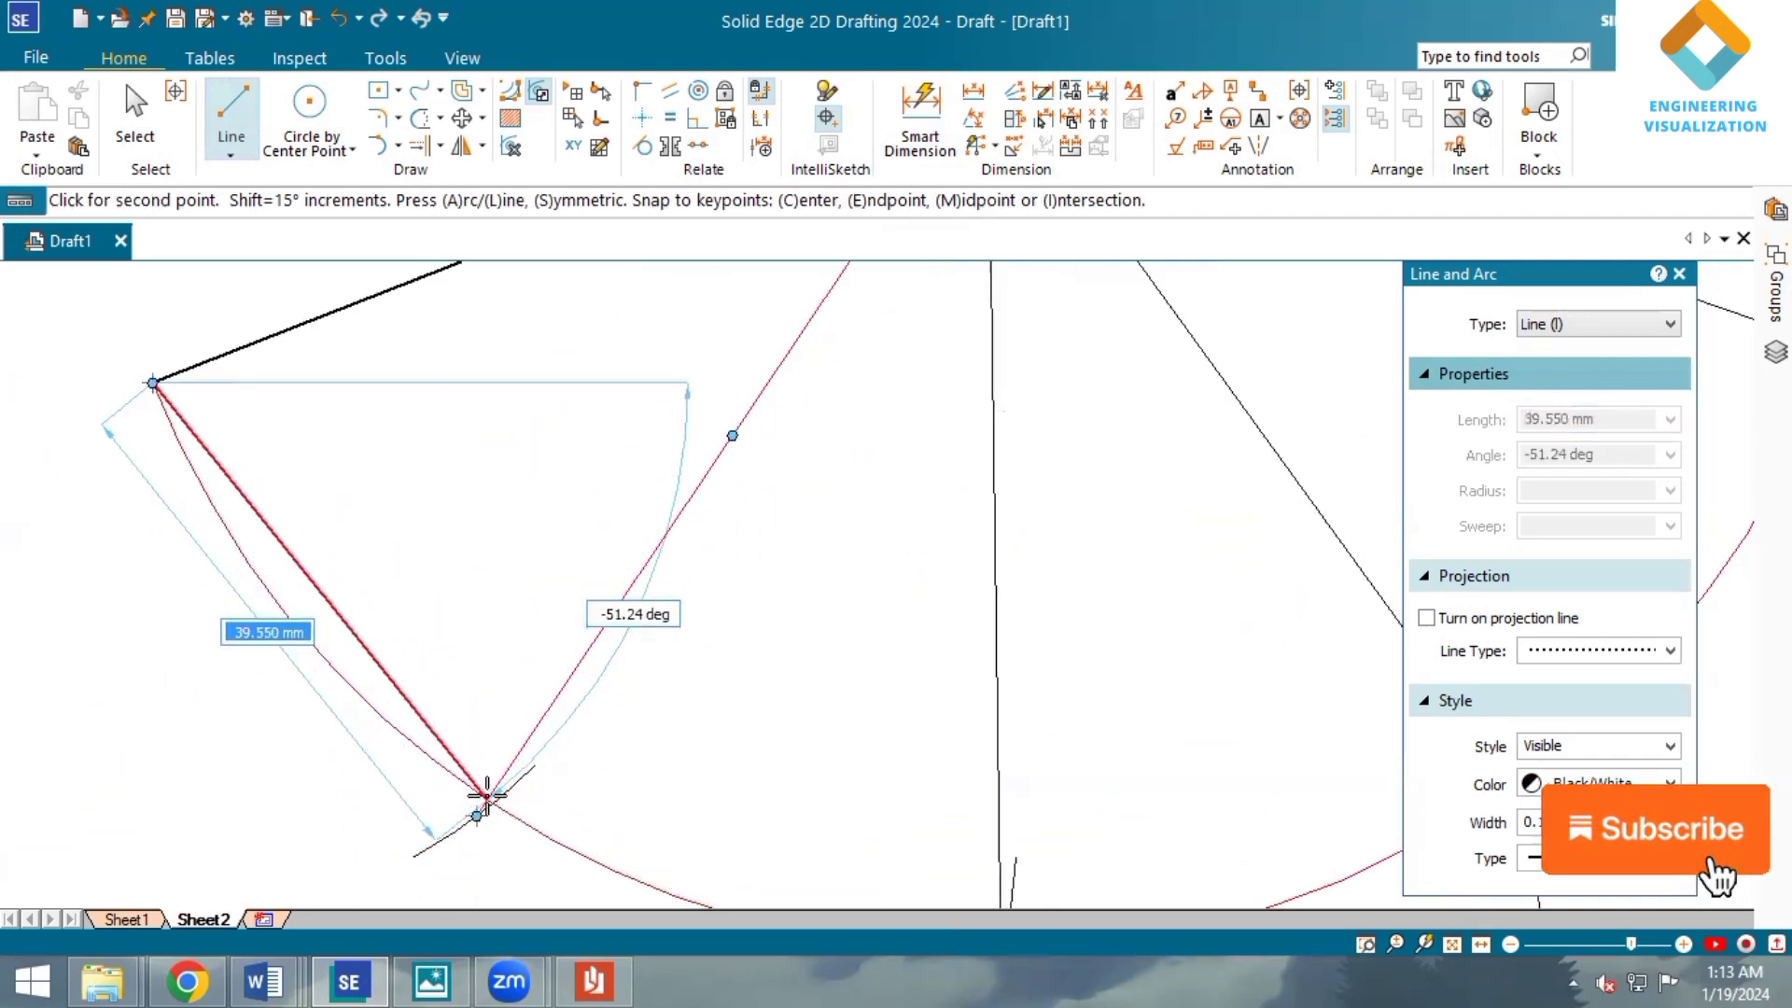
left_click(486, 795)
left_click(487, 795)
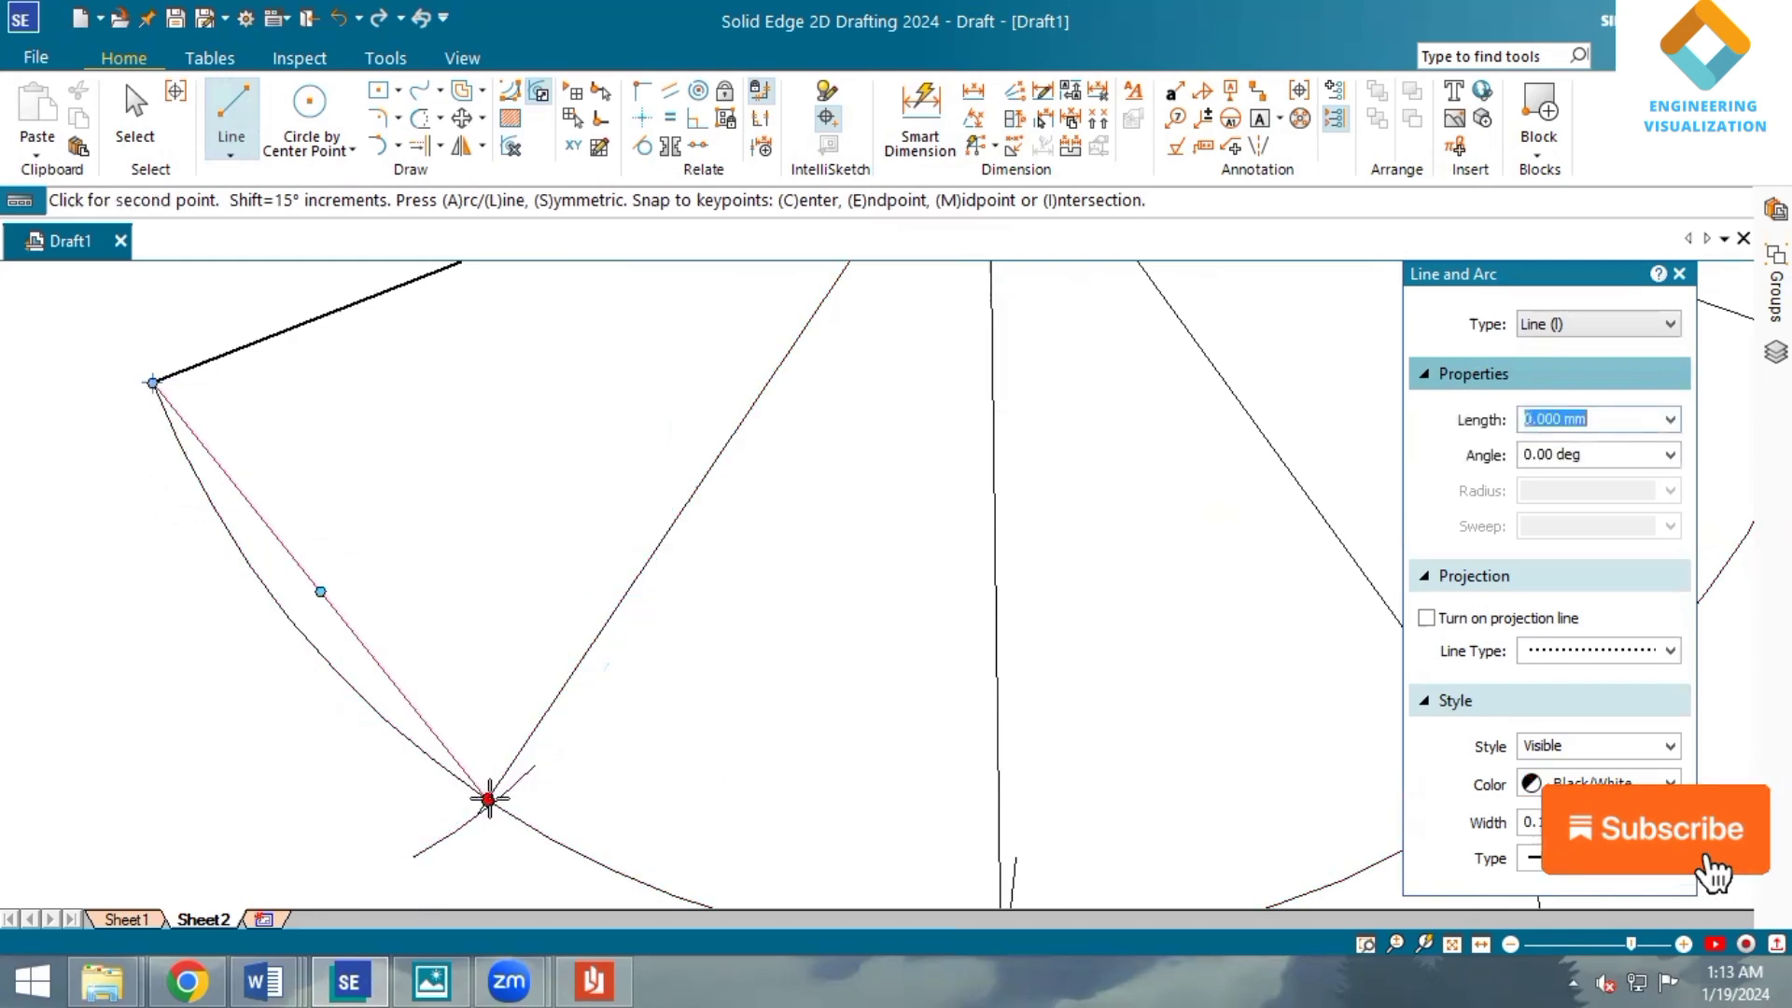
scroll(971, 854, "down", 3)
left_click(1452, 944)
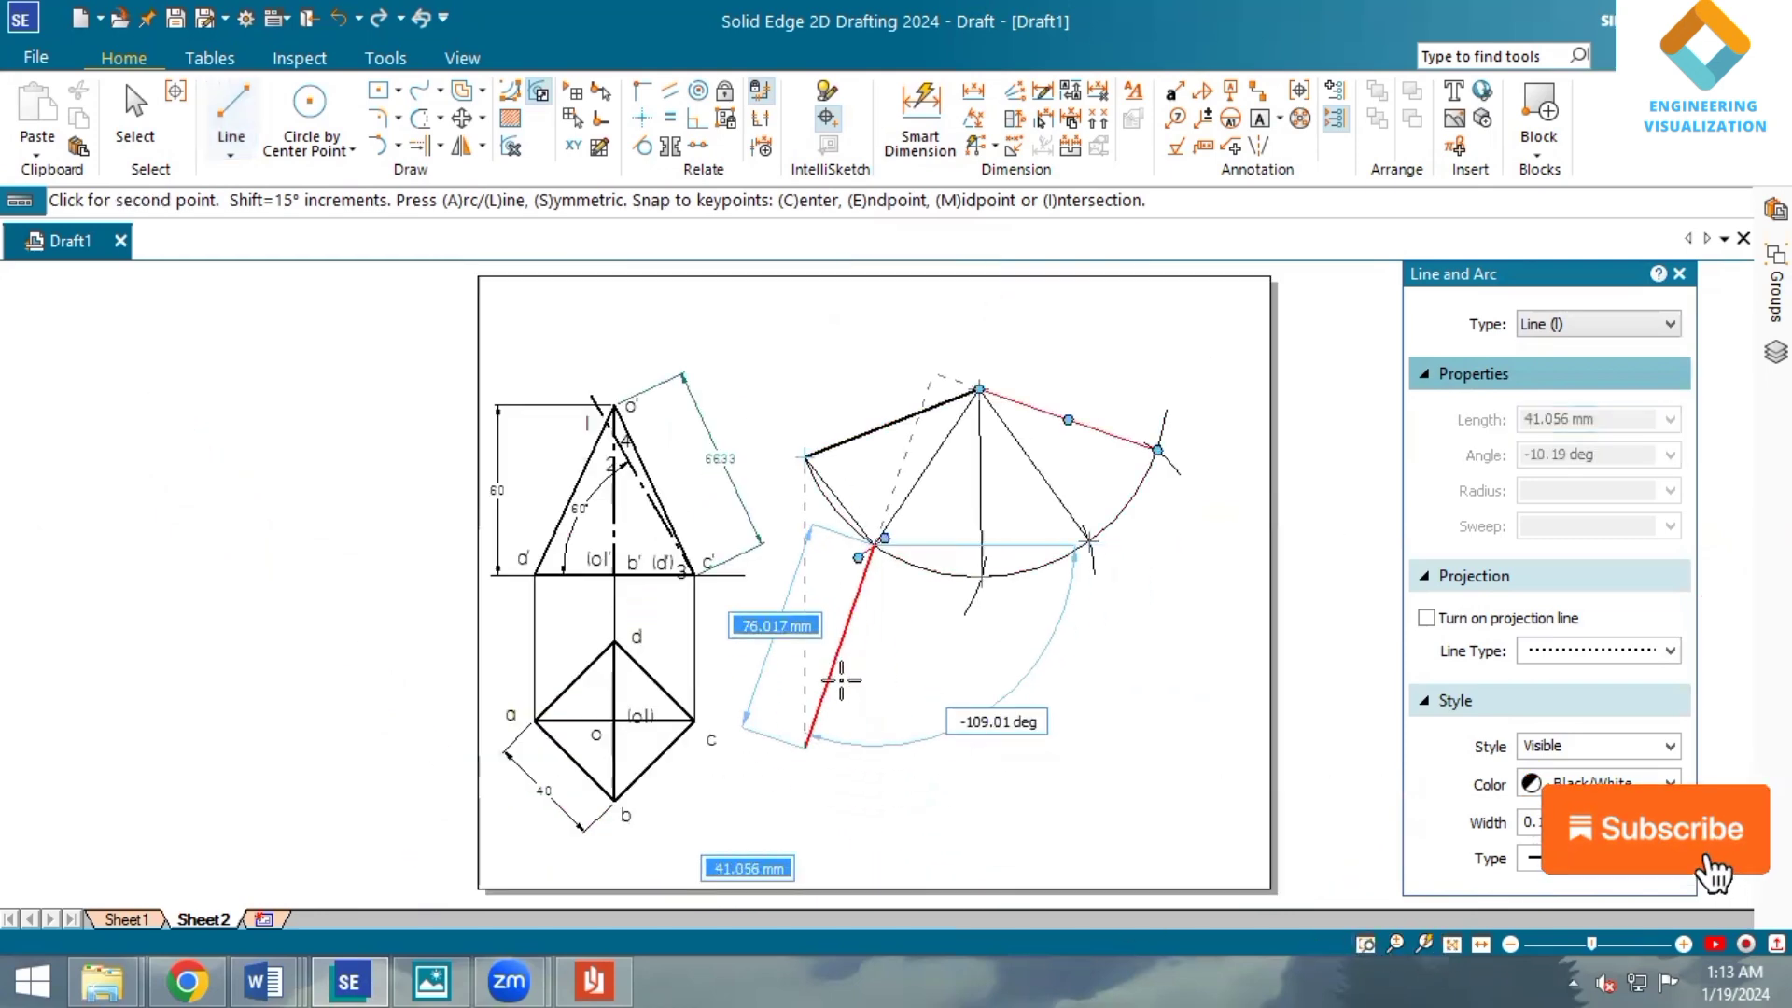
Continue the chords through the bottom and next marks to the arc's right end.
scroll(970, 574, "up", 2)
scroll(968, 576, "up", 1)
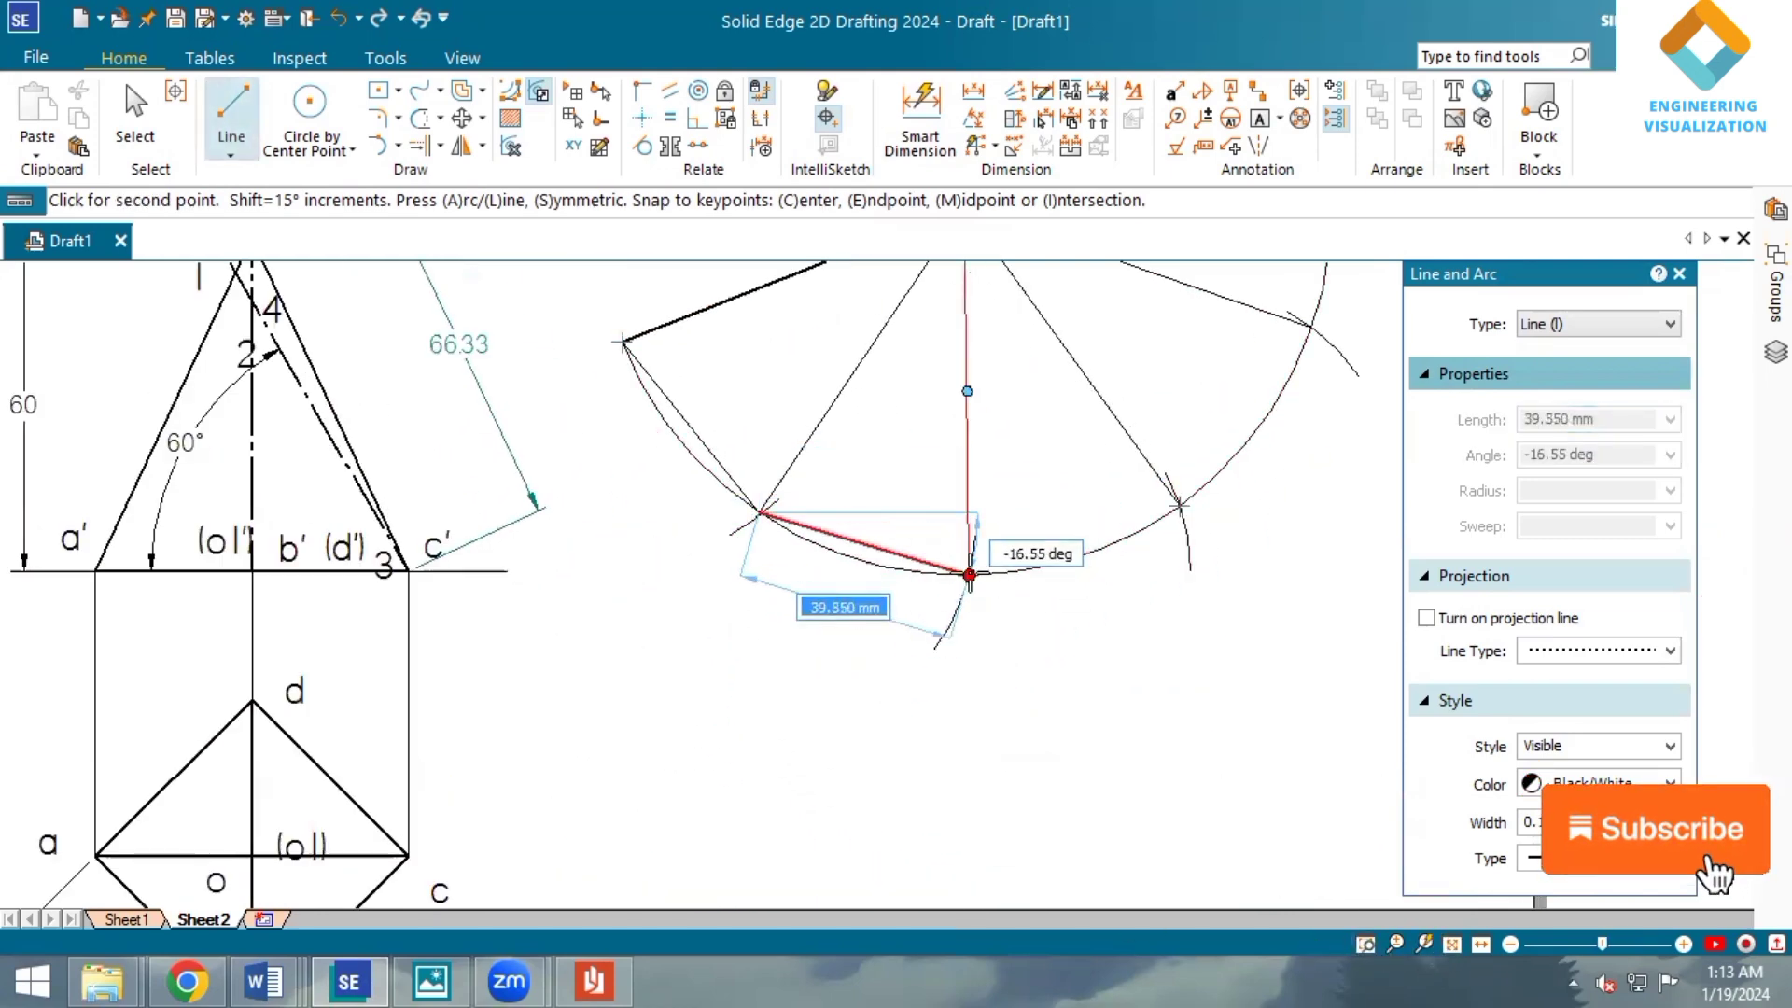
left_click(969, 575)
left_click(1180, 505)
left_click(1311, 324)
scroll(1312, 325, "down", 2)
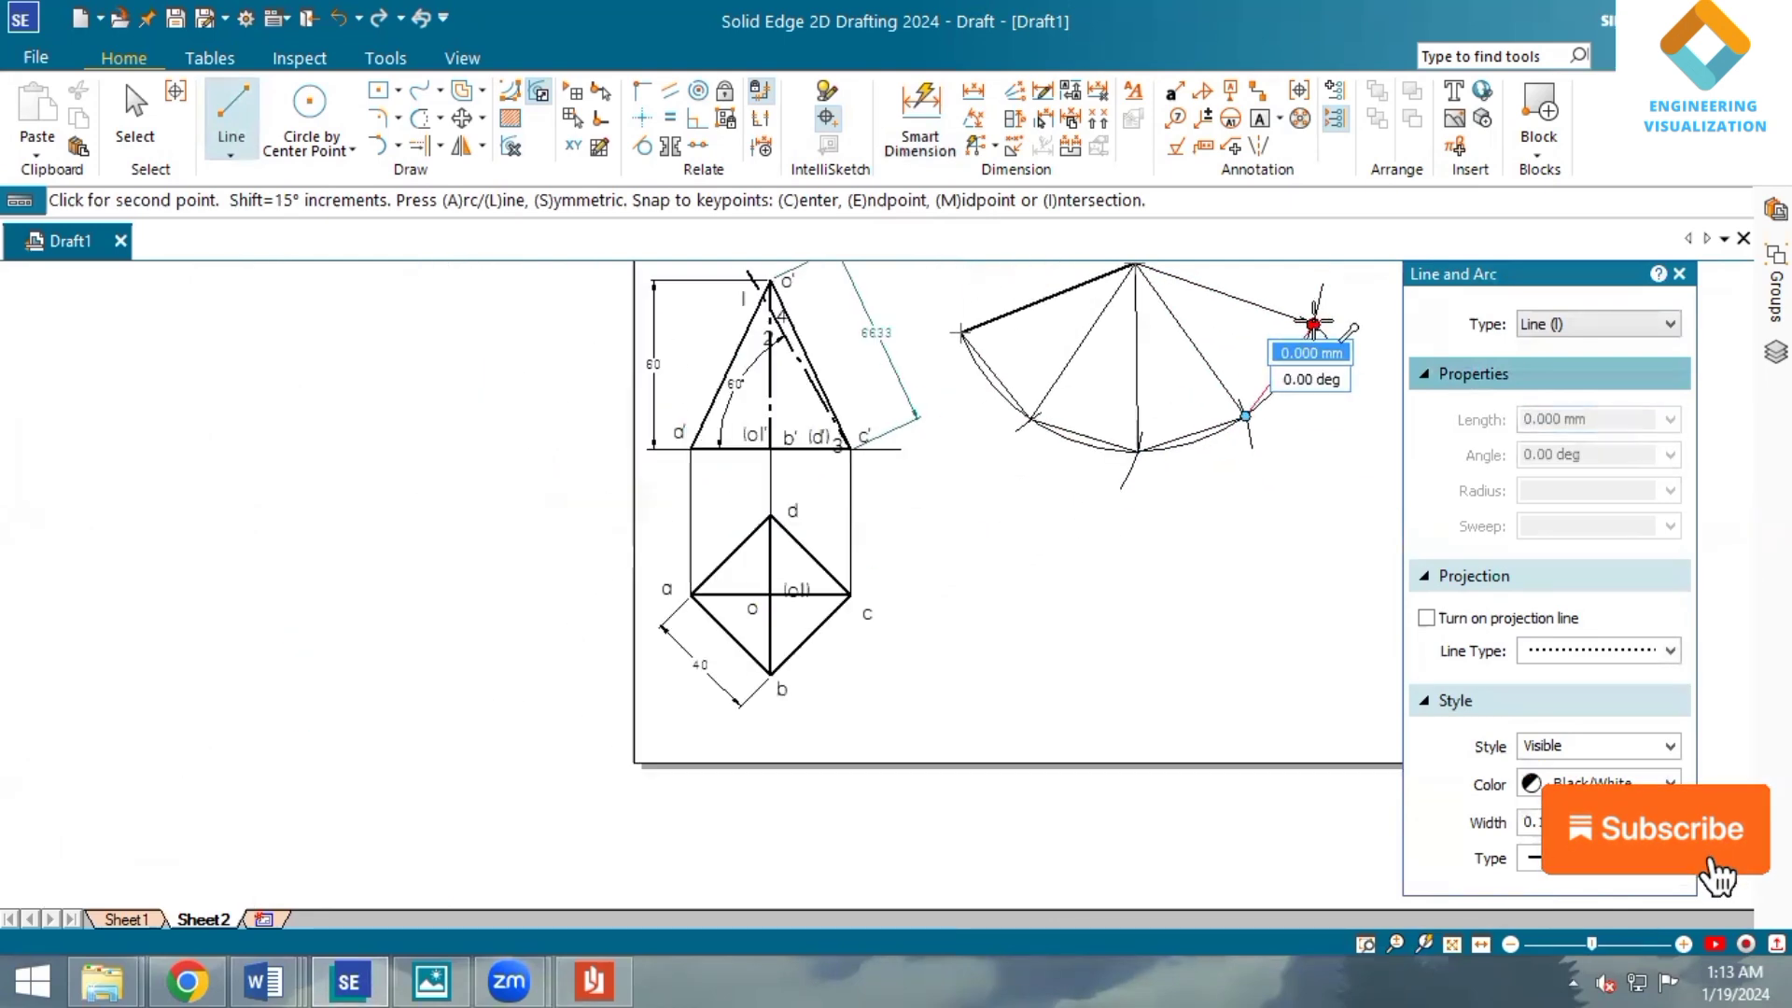
left_click(1454, 944)
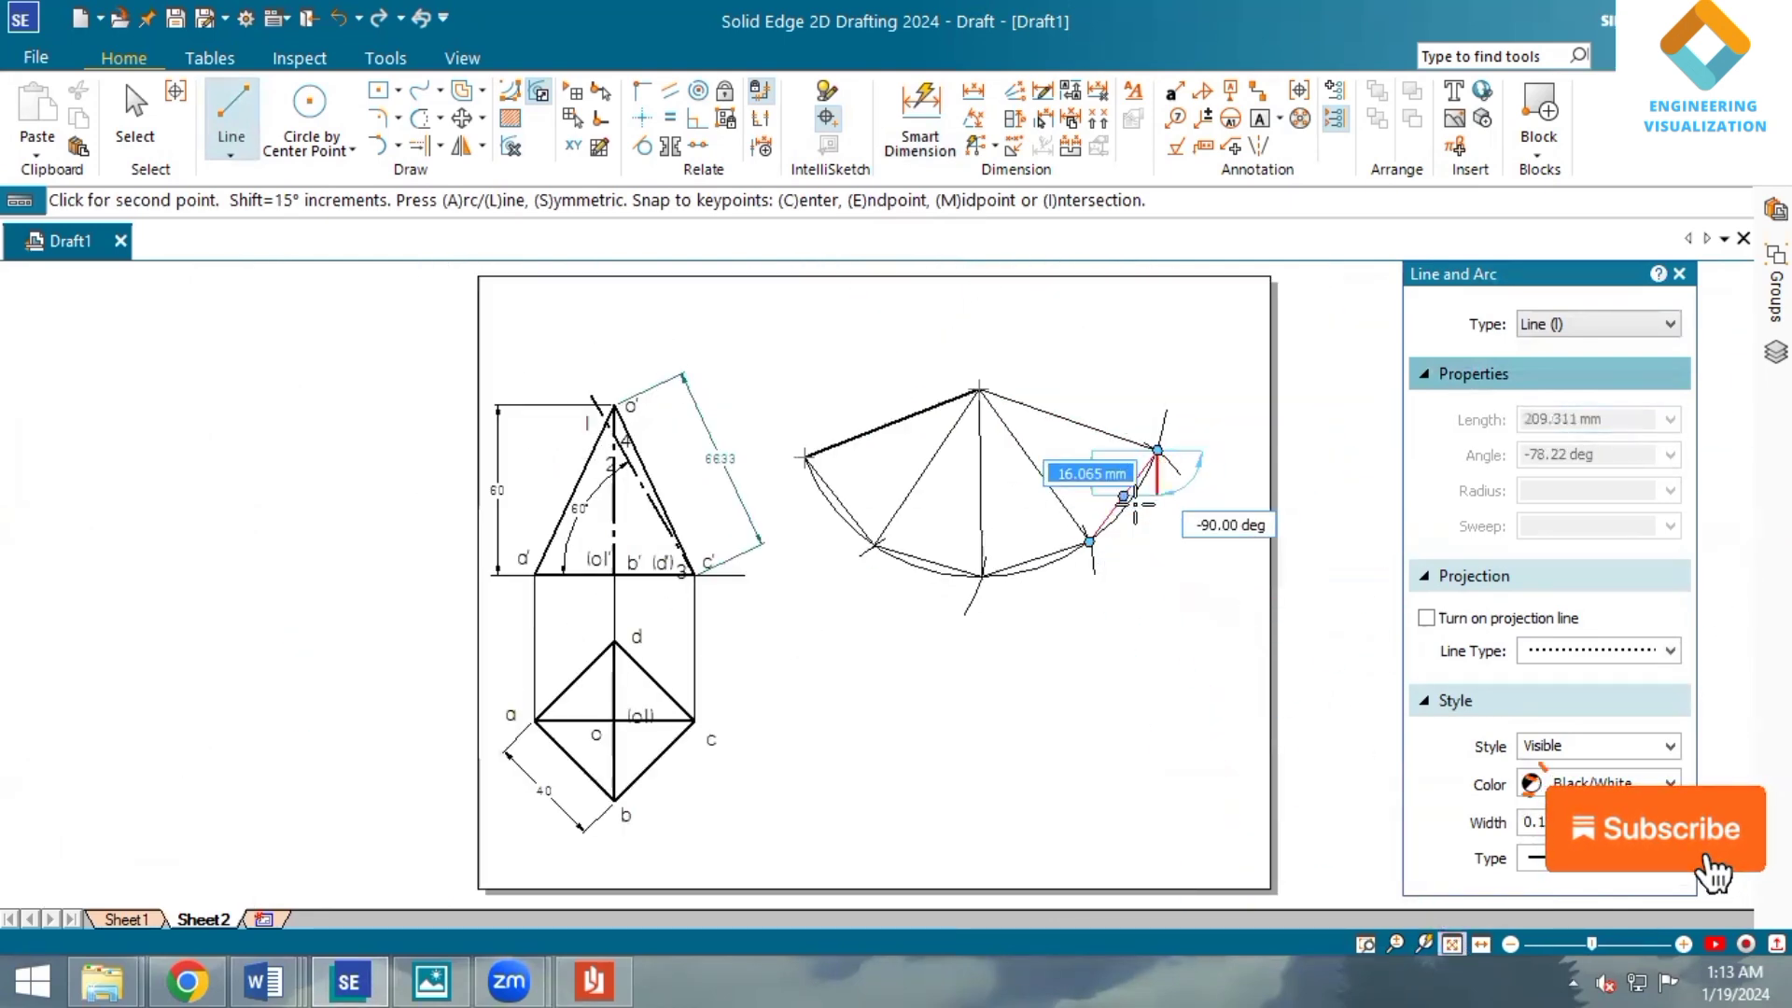
left_click(1259, 120)
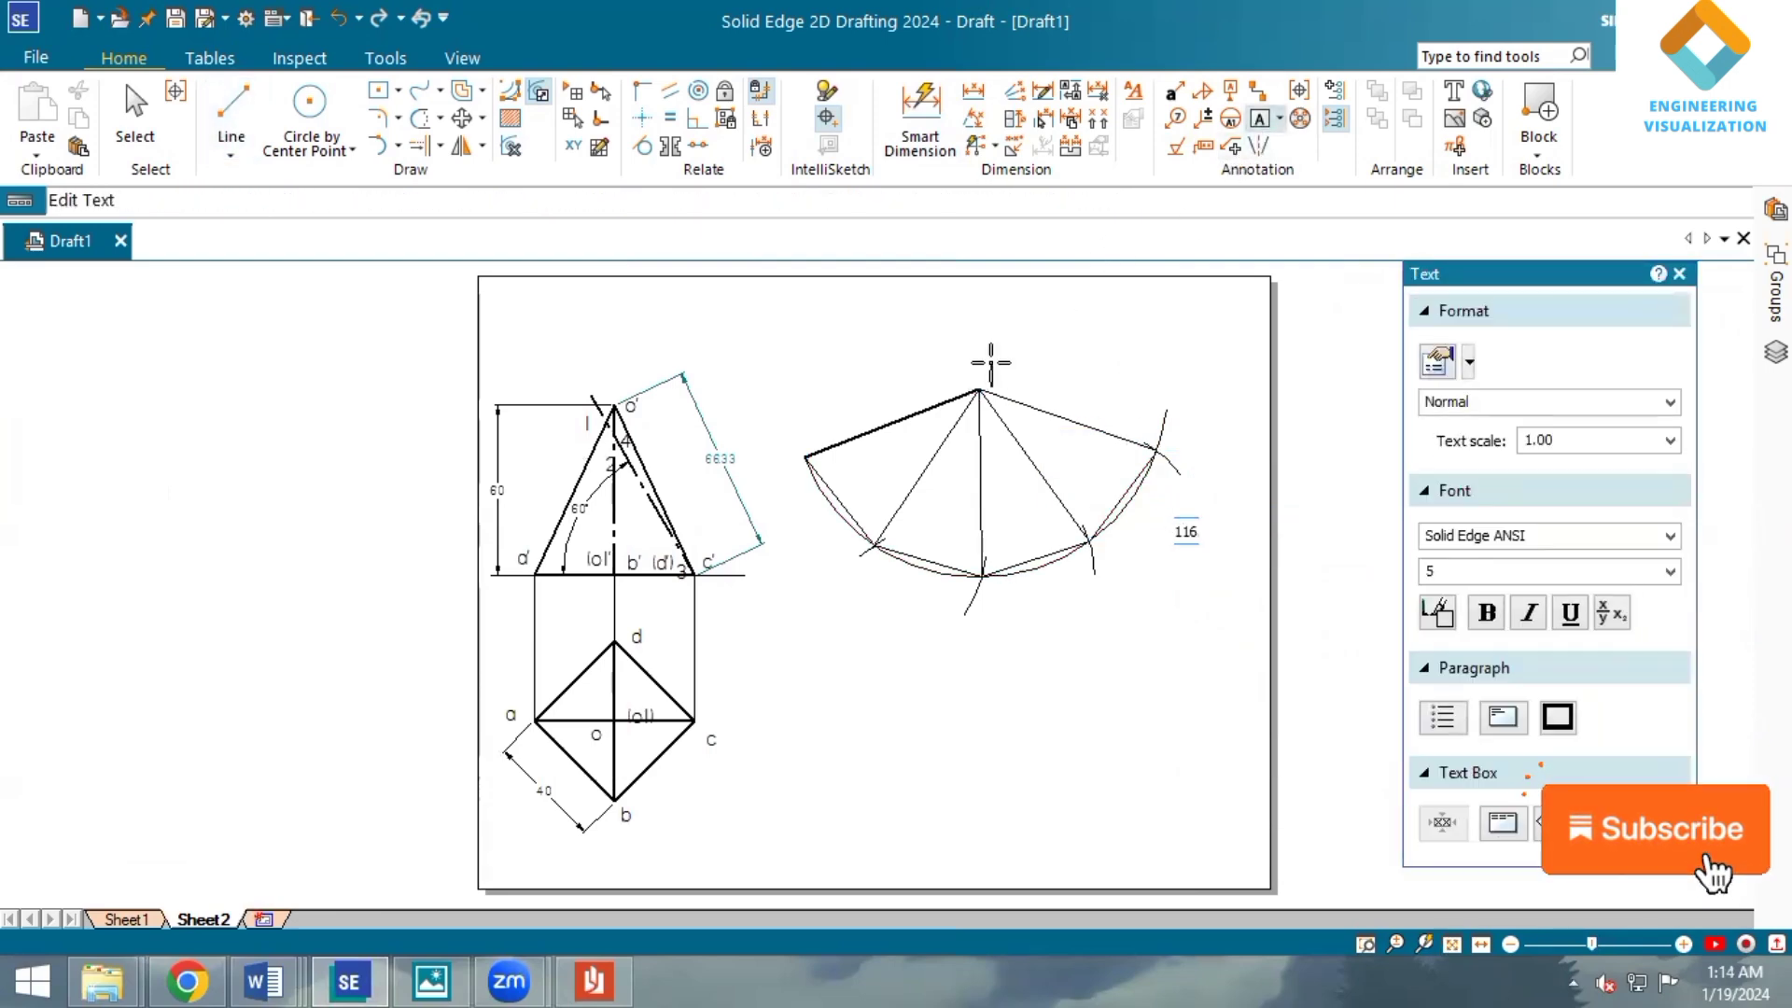
type("o")
Place letters A, B, C, D and a closing A at the development's arc points.
left_click(818, 478)
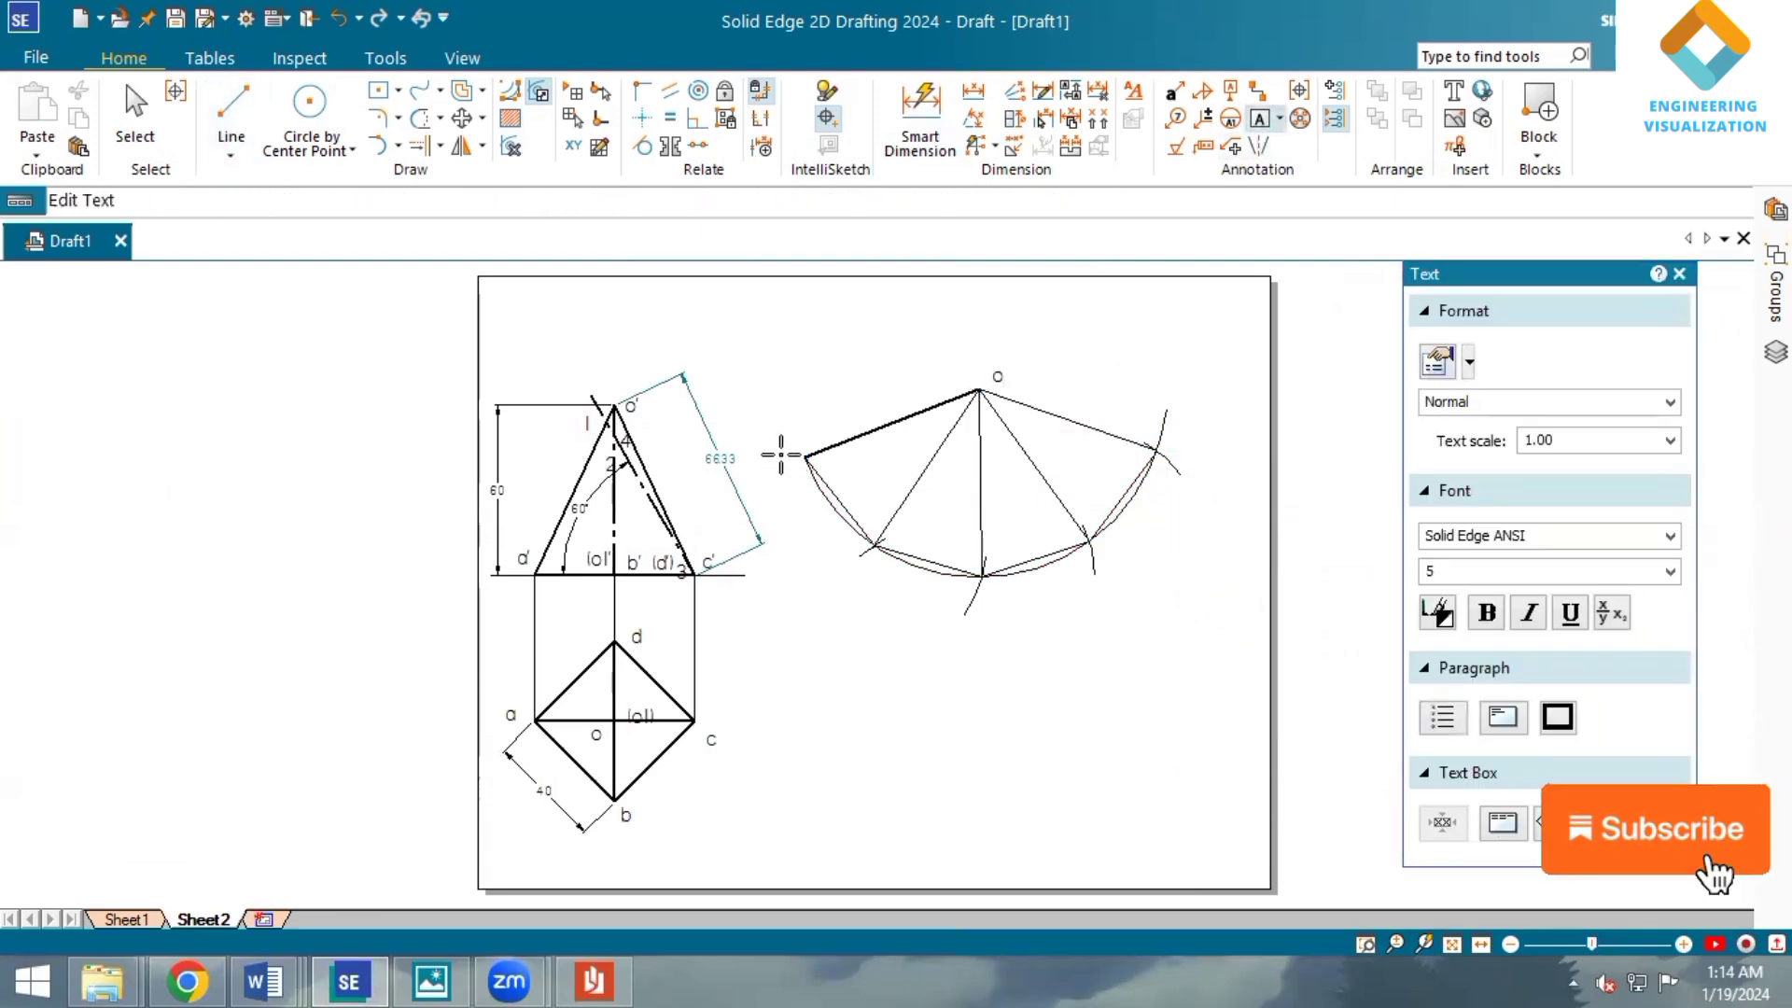
type("A")
left_click(867, 552)
left_click(993, 585)
type("C")
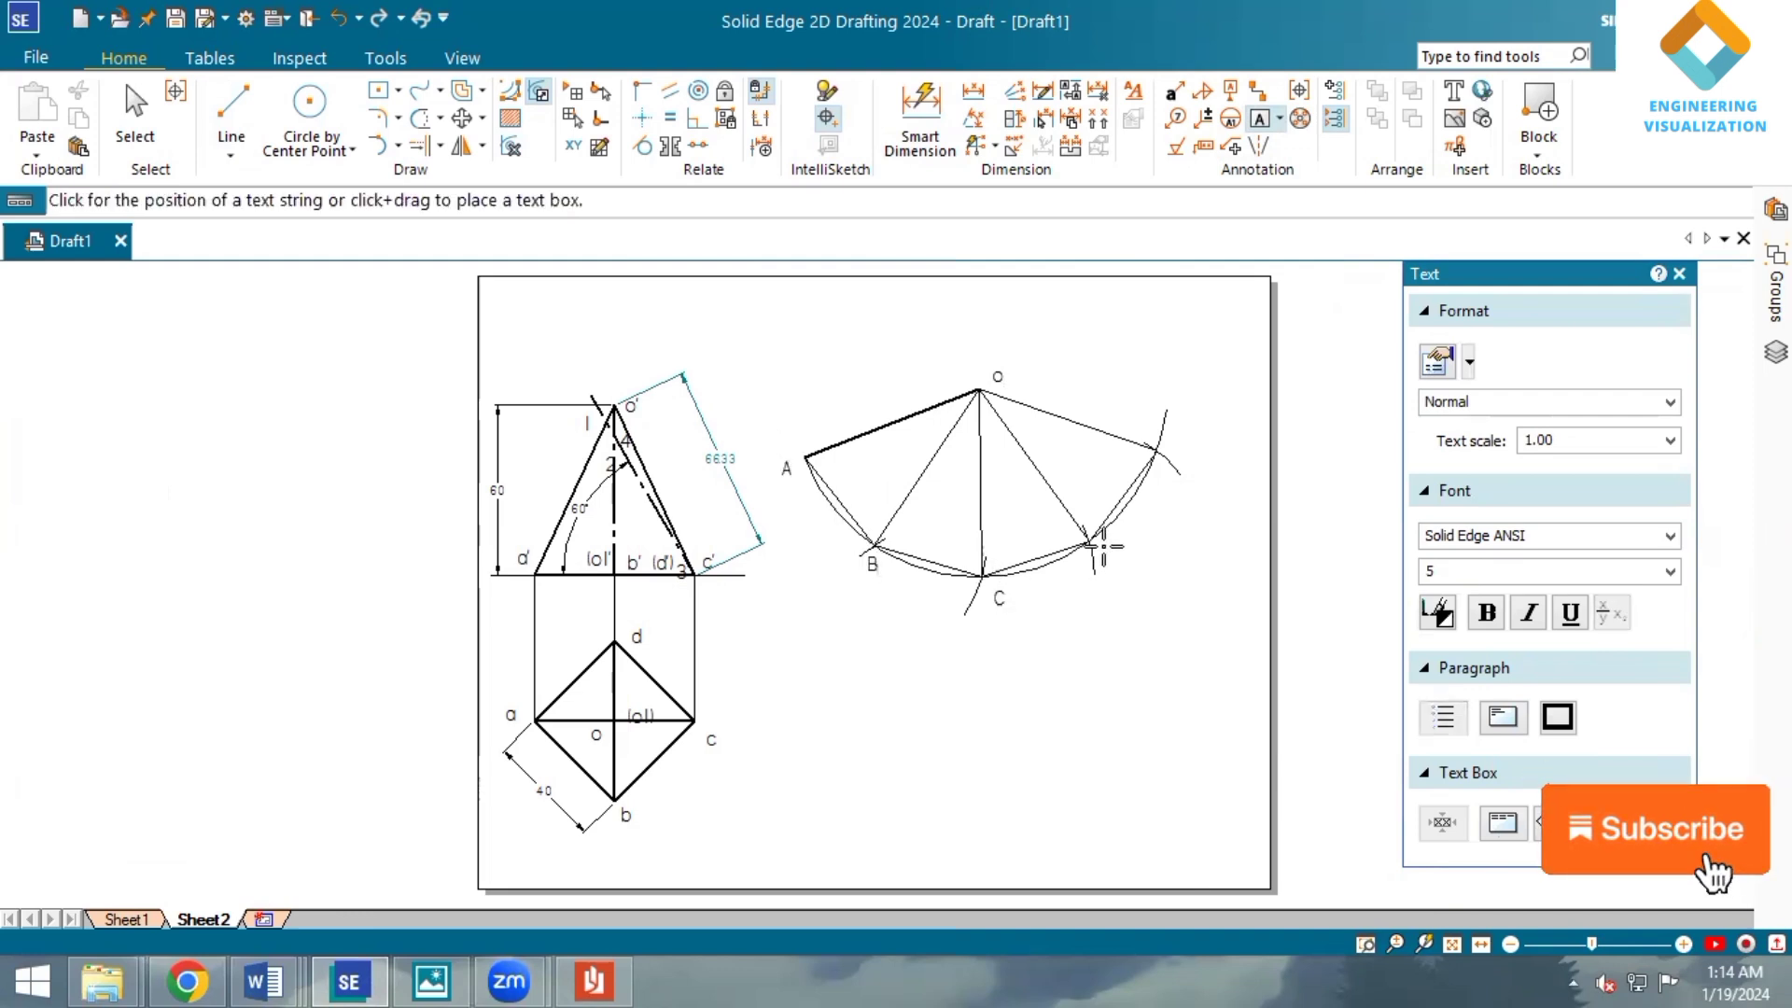
left_click(1104, 547)
type("D")
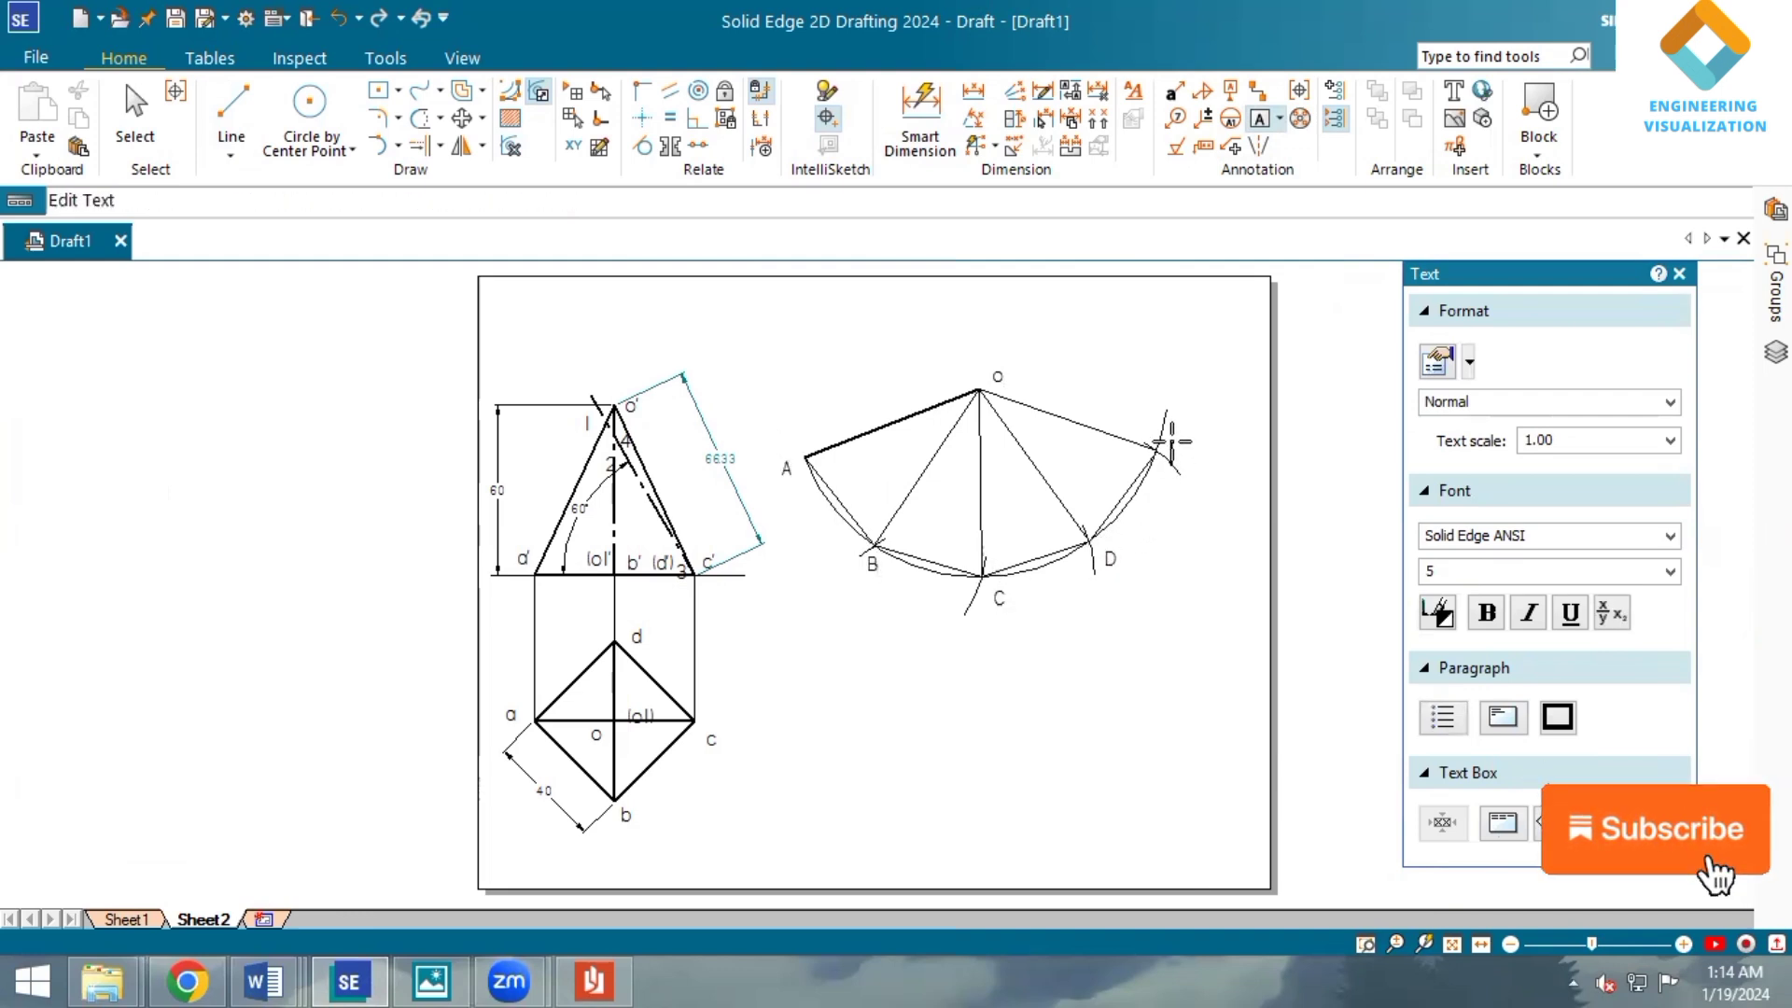
left_click(1171, 441)
type("A")
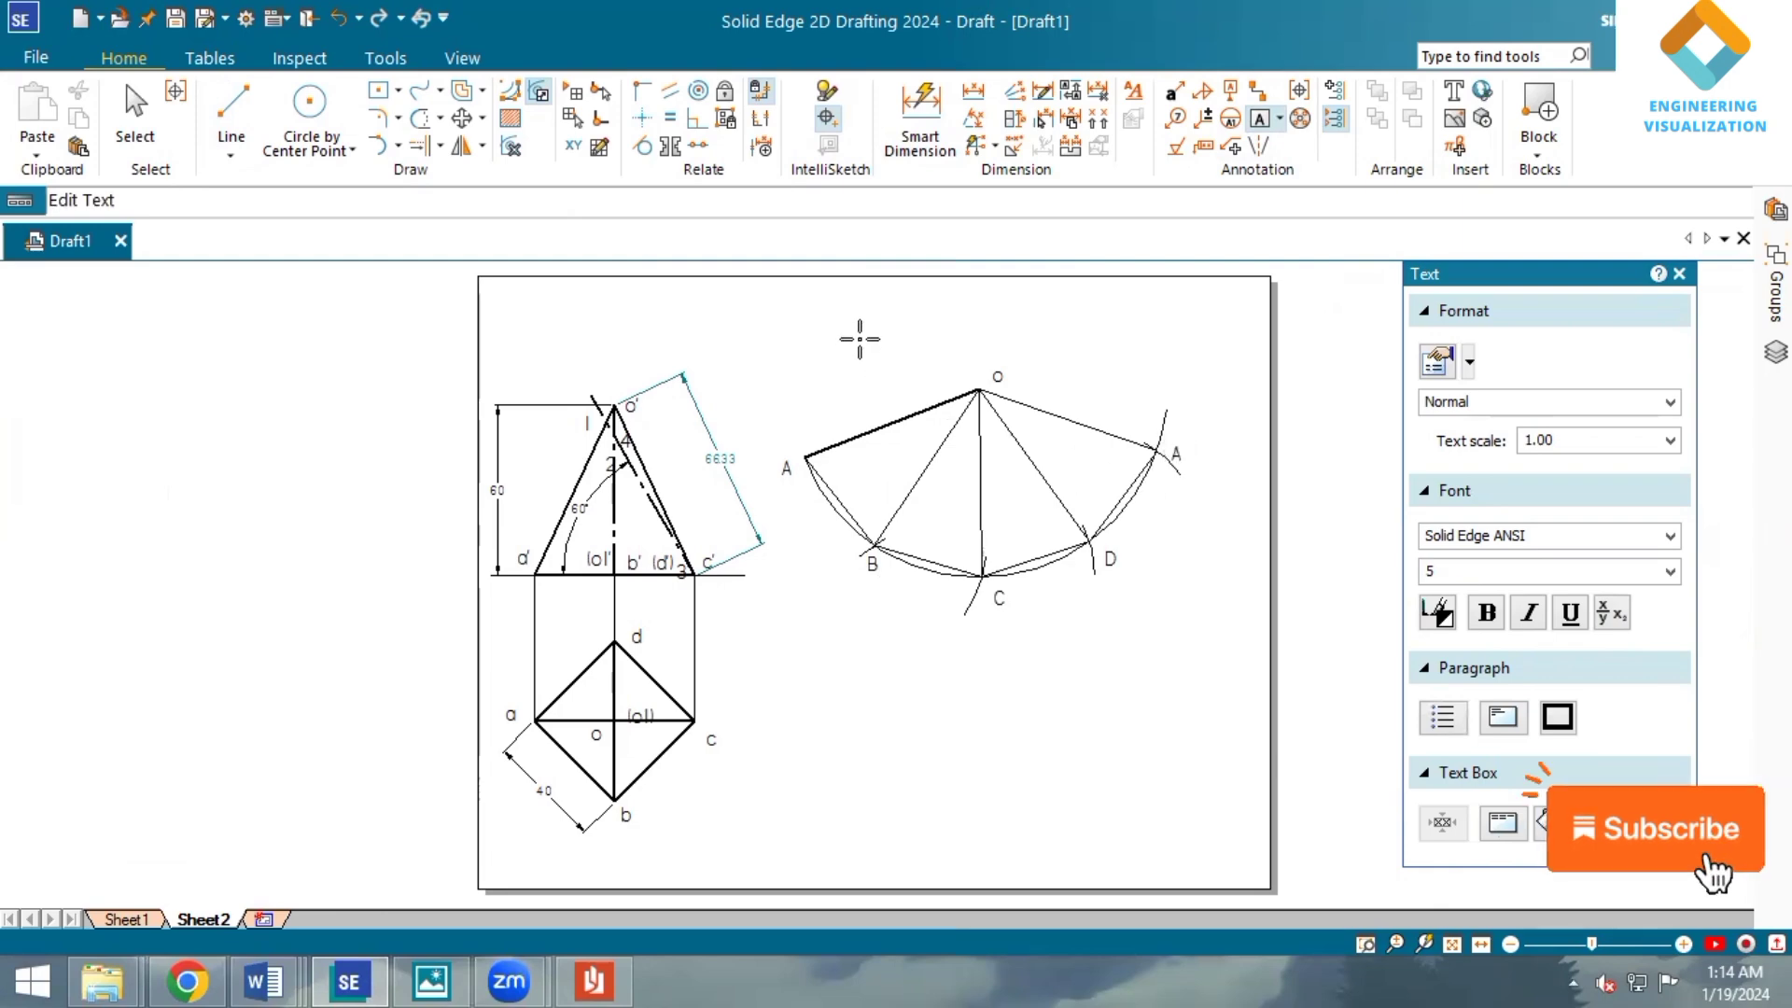
scroll(859, 339, "up", 1)
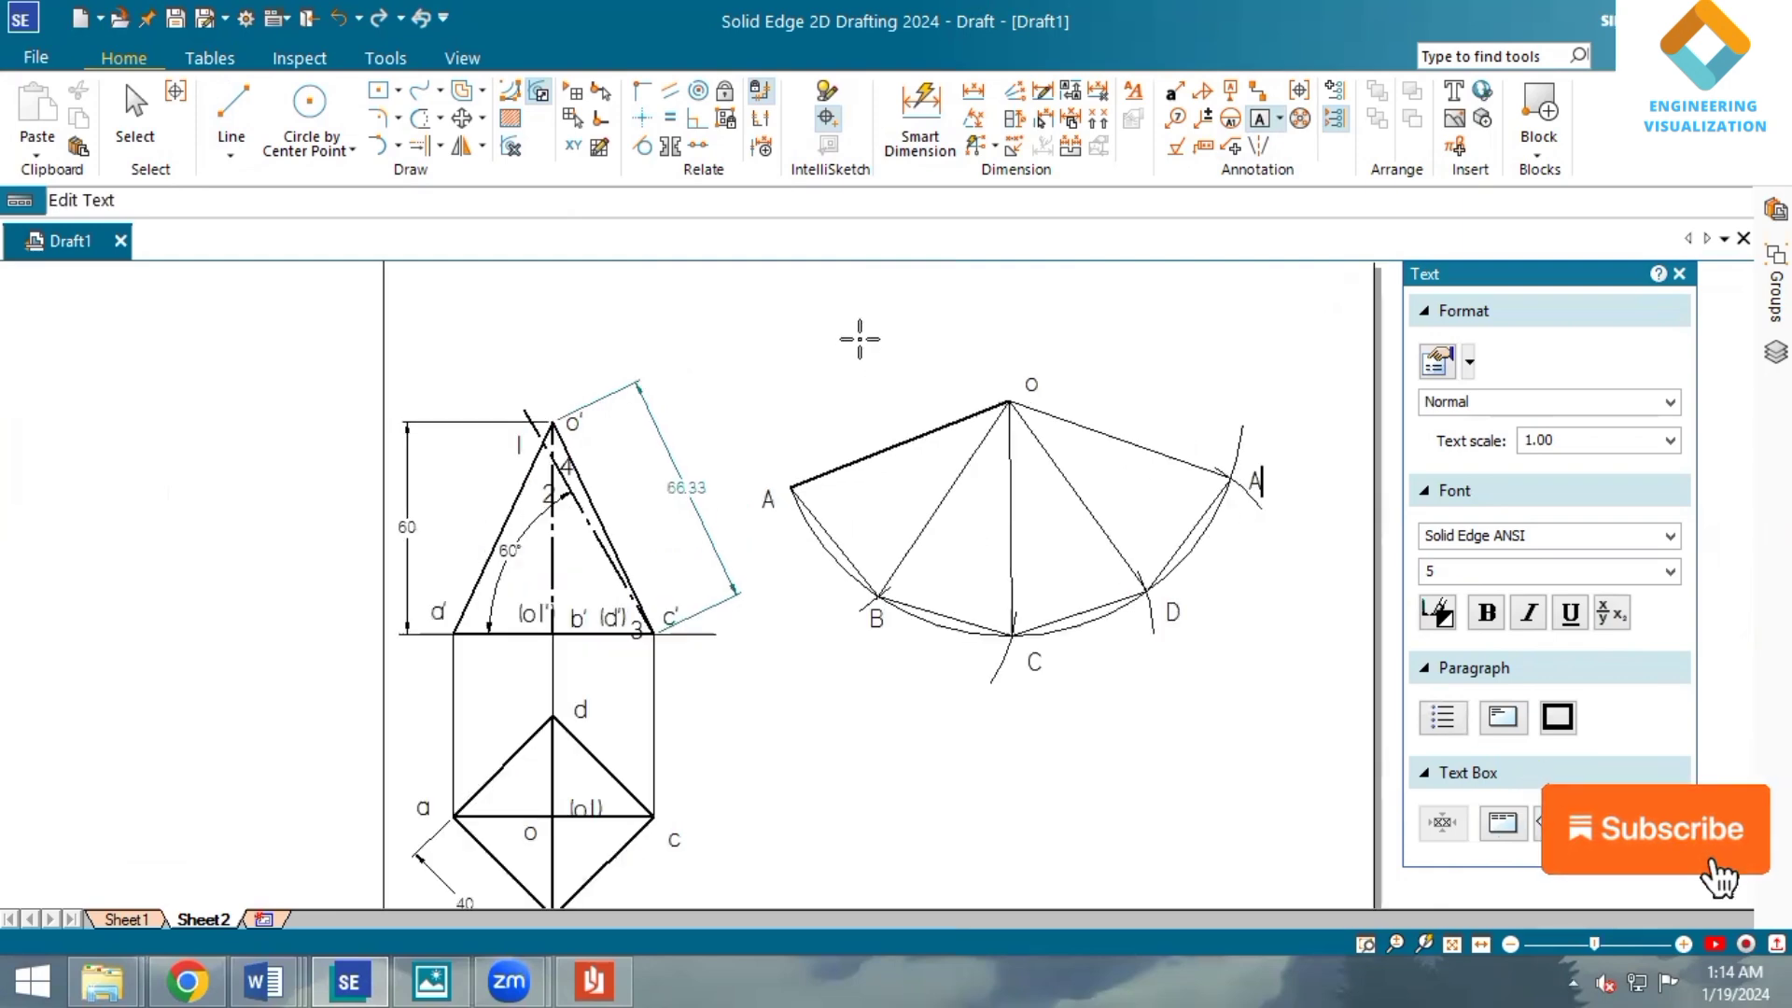
Change line A–O's width to a thinner value matching the other fold lines.
left_click(138, 140)
left_click(901, 445)
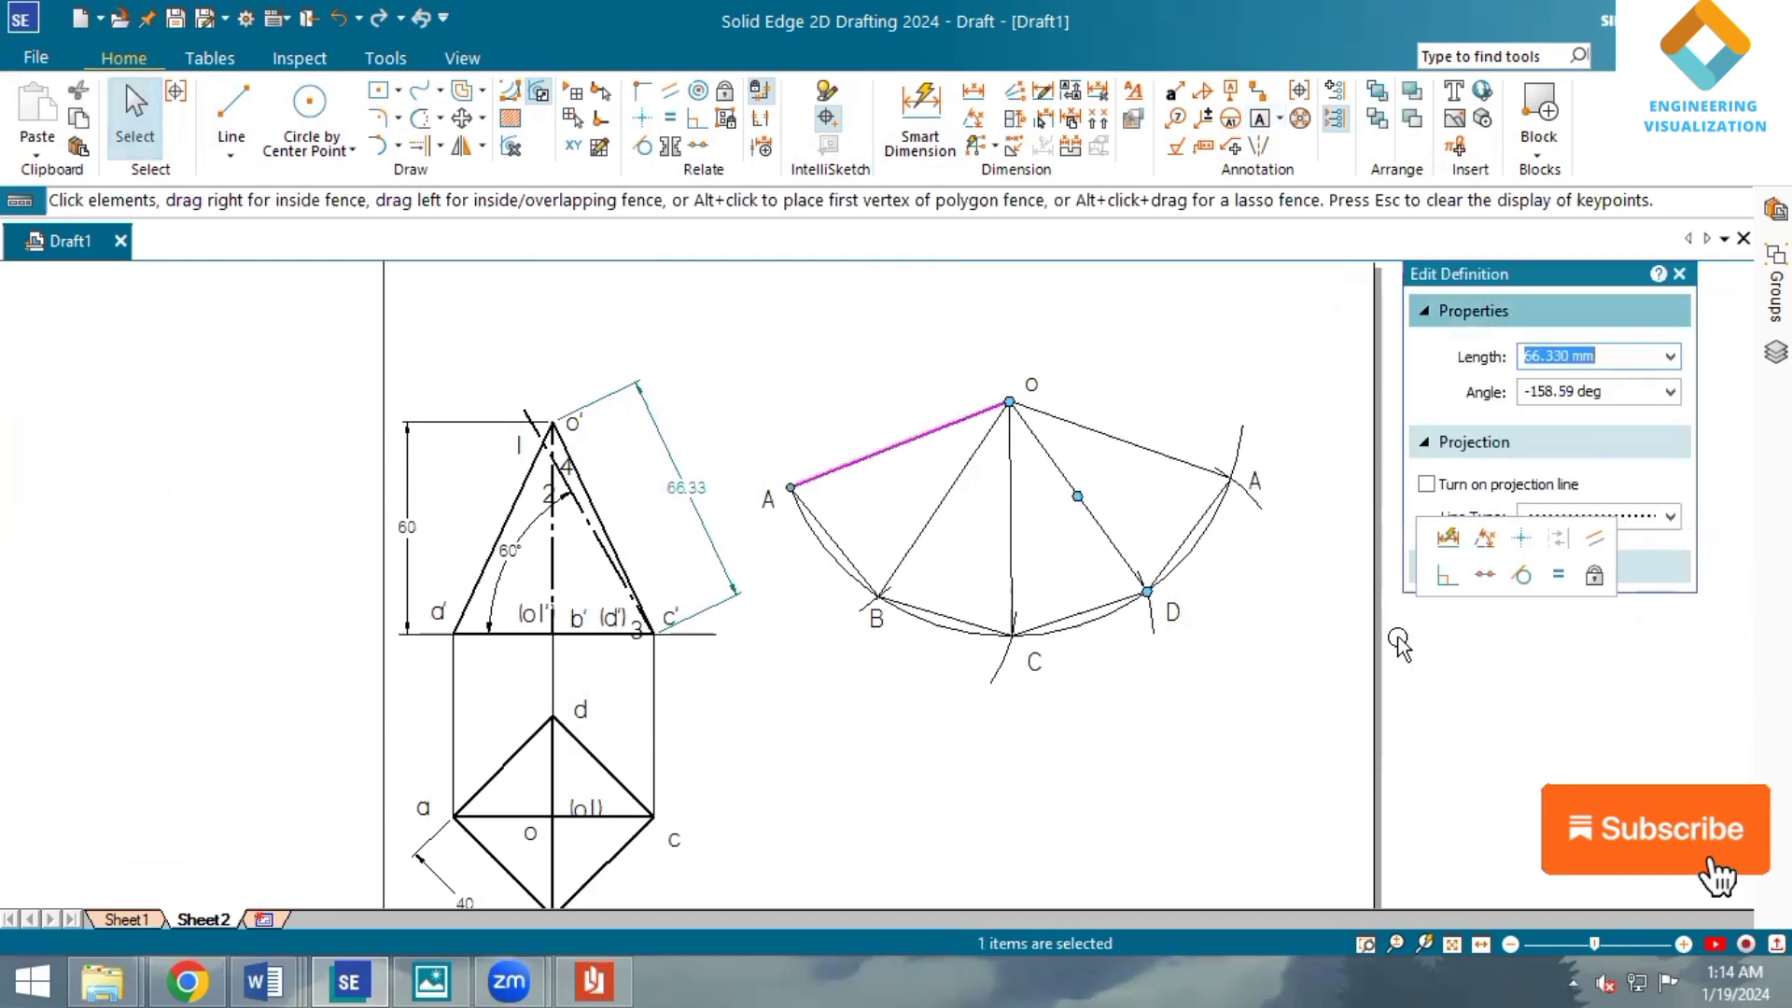
left_click(1224, 772)
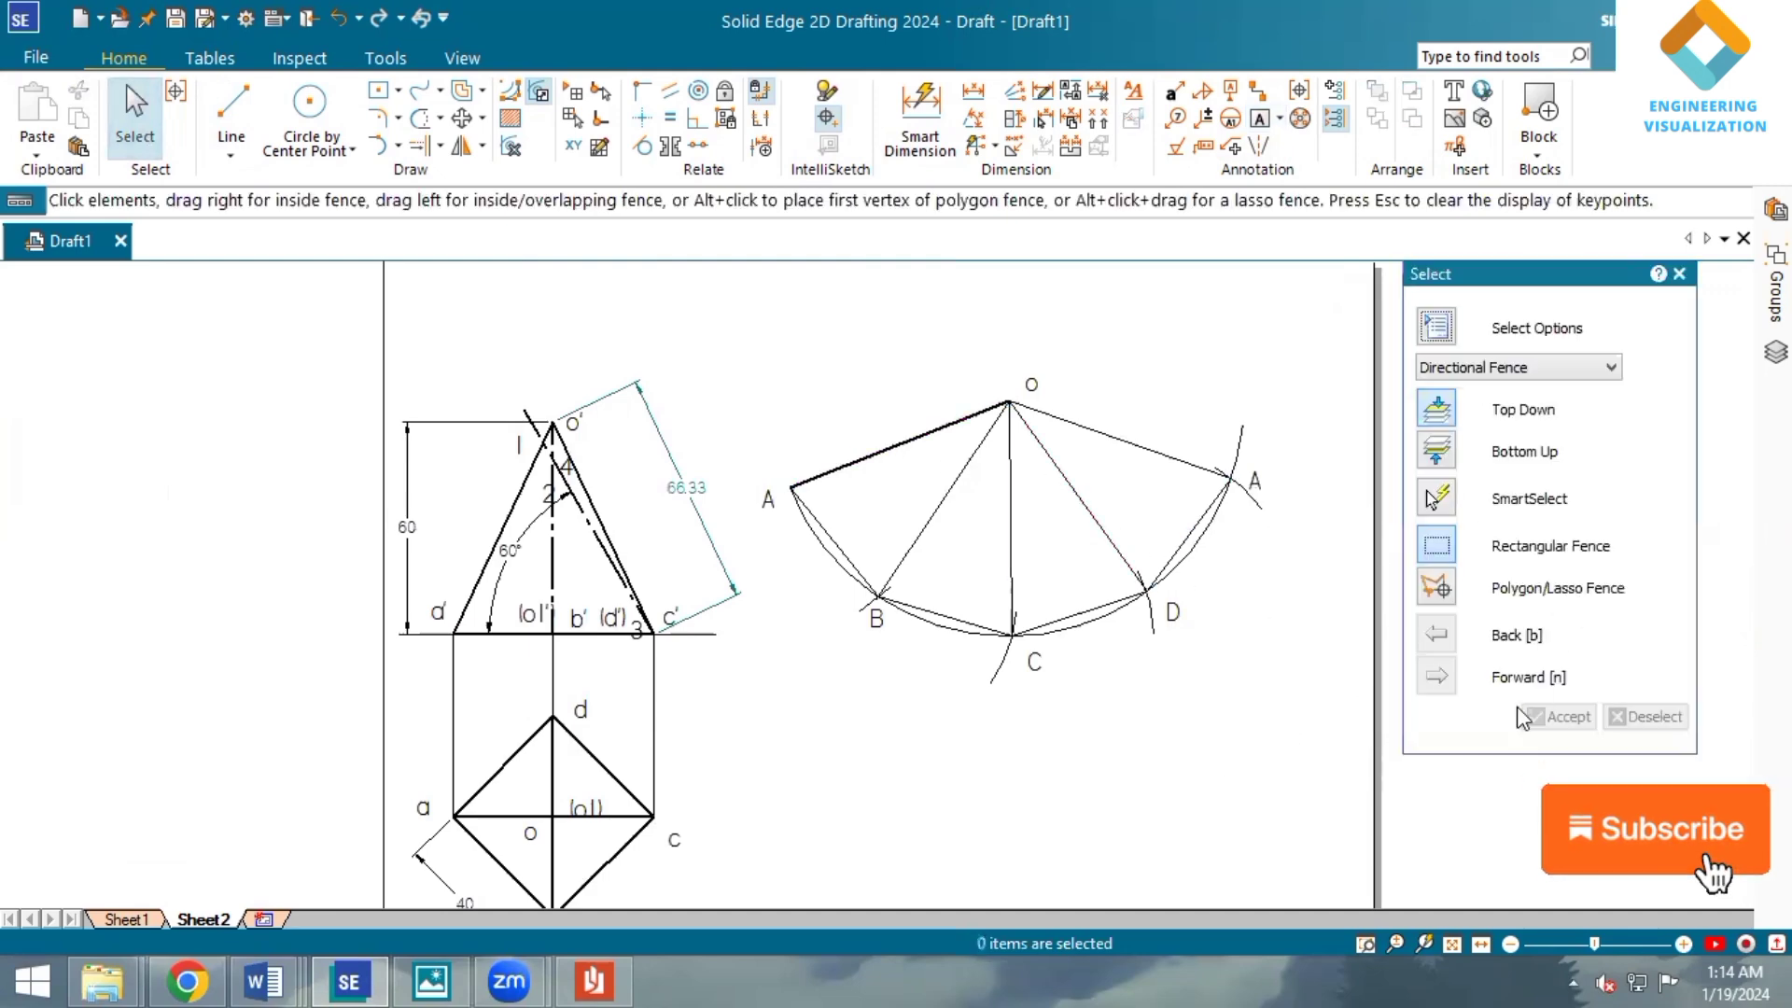
left_click(917, 456)
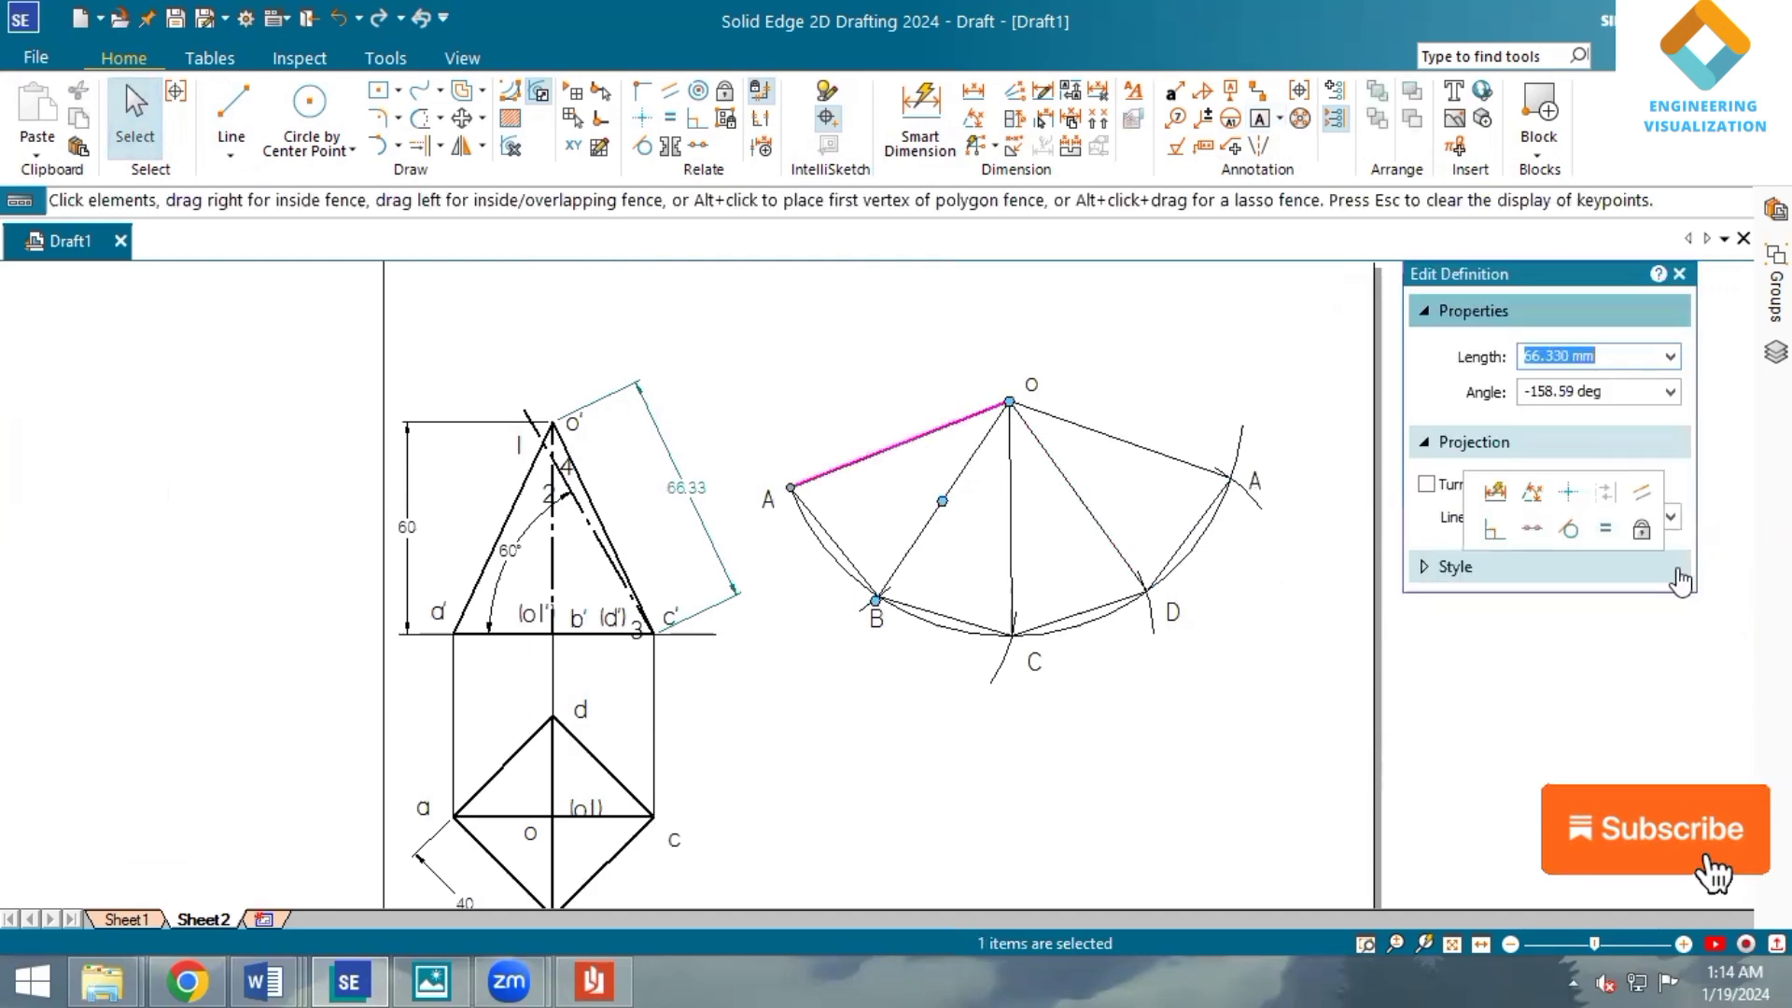
left_click(1670, 724)
left_click(1668, 691)
left_click(1671, 688)
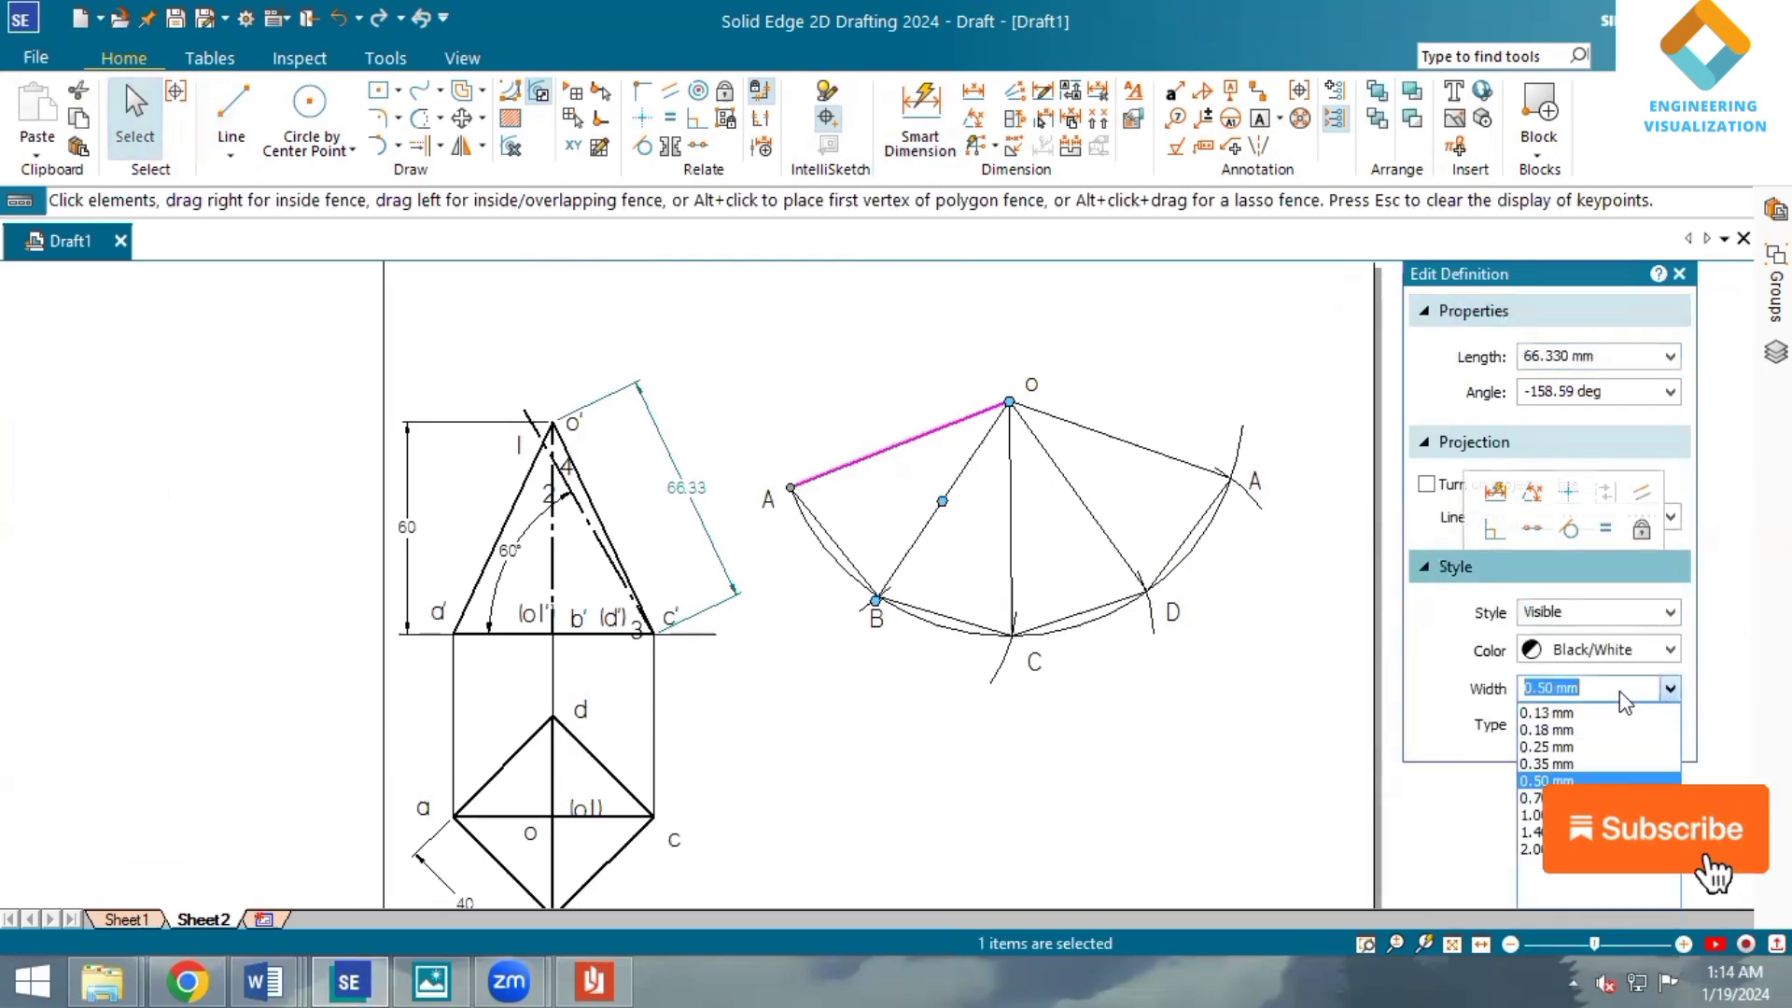
left_click(1586, 706)
left_click(1139, 704)
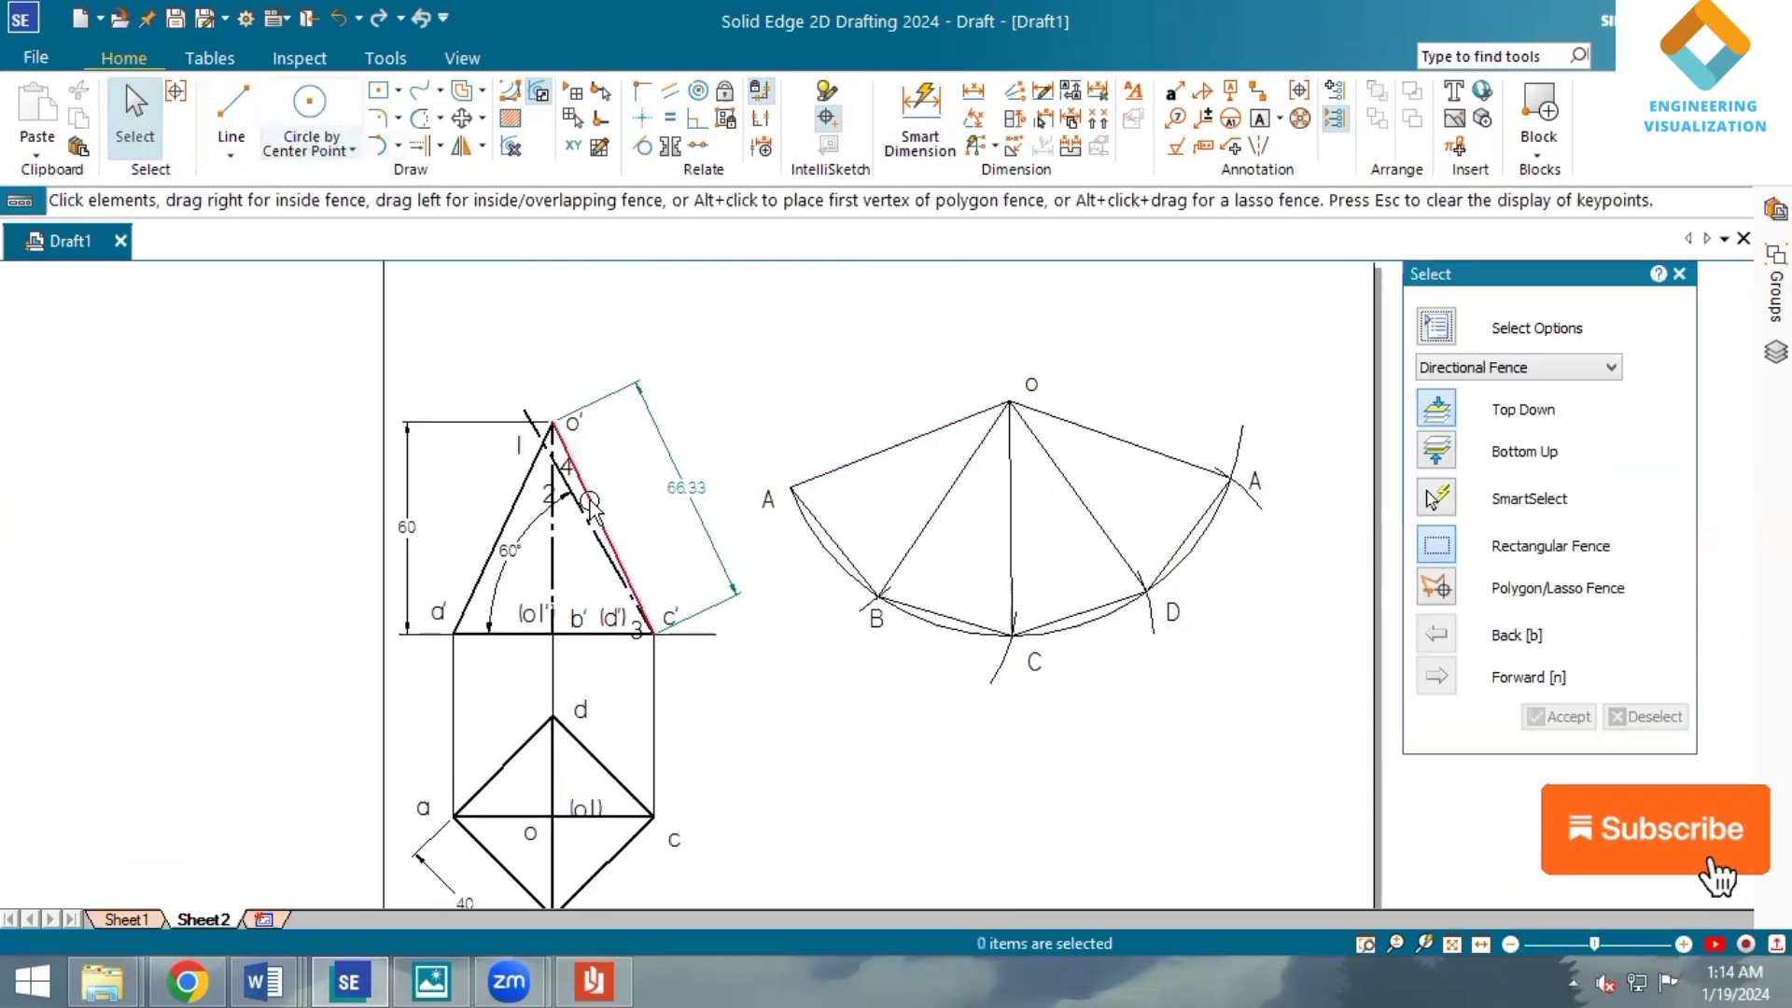
scroll(591, 509, "up", 2)
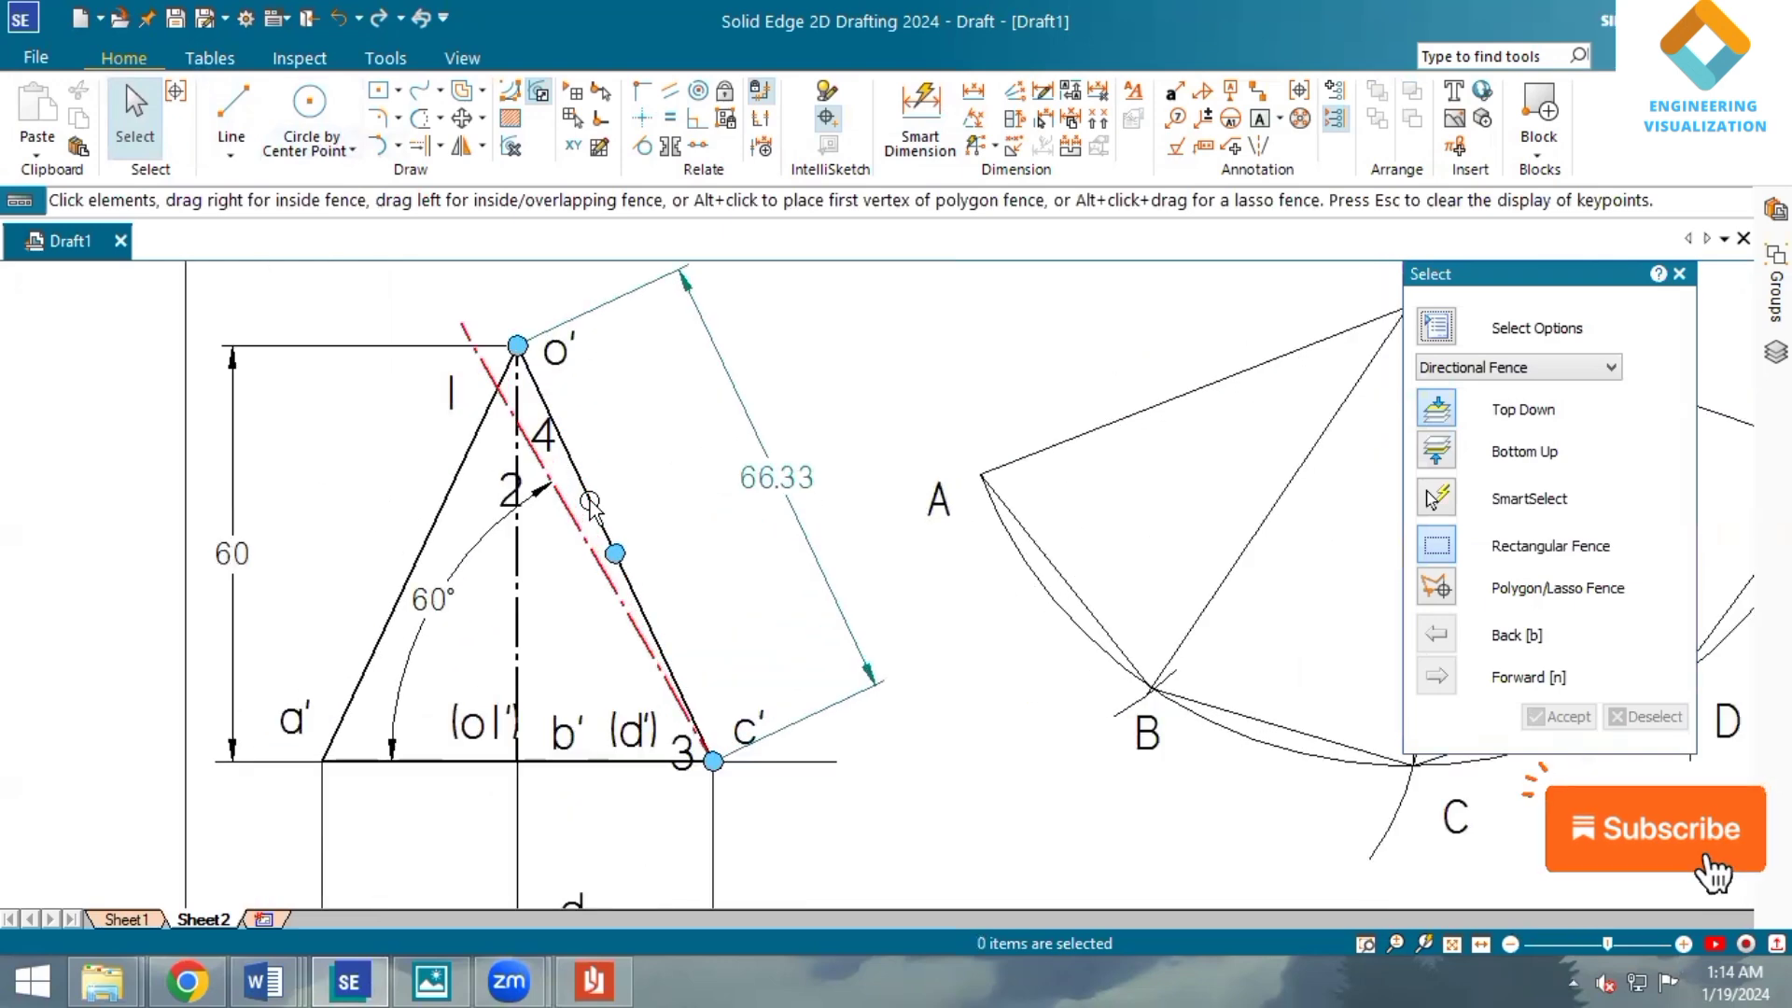
Draw two short horizontal lines from the cut point and centre line to the slant edge.
left_click(232, 112)
scroll(530, 371, "up", 2)
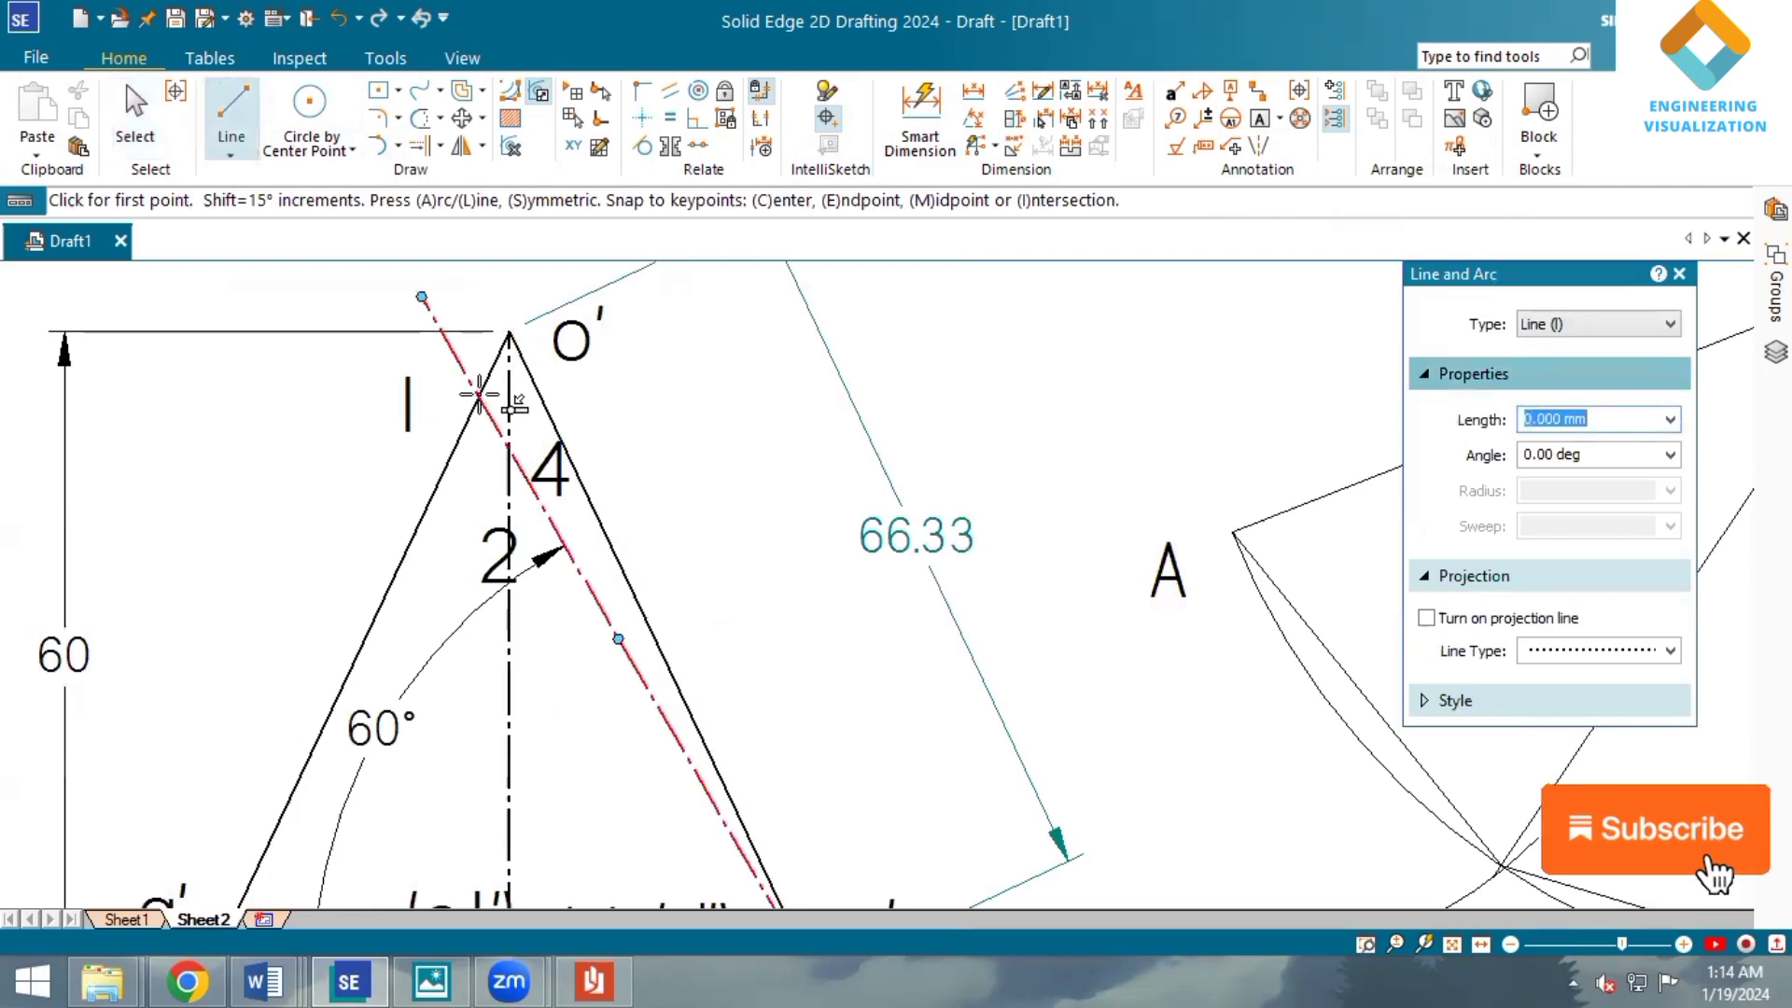
left_click(479, 393)
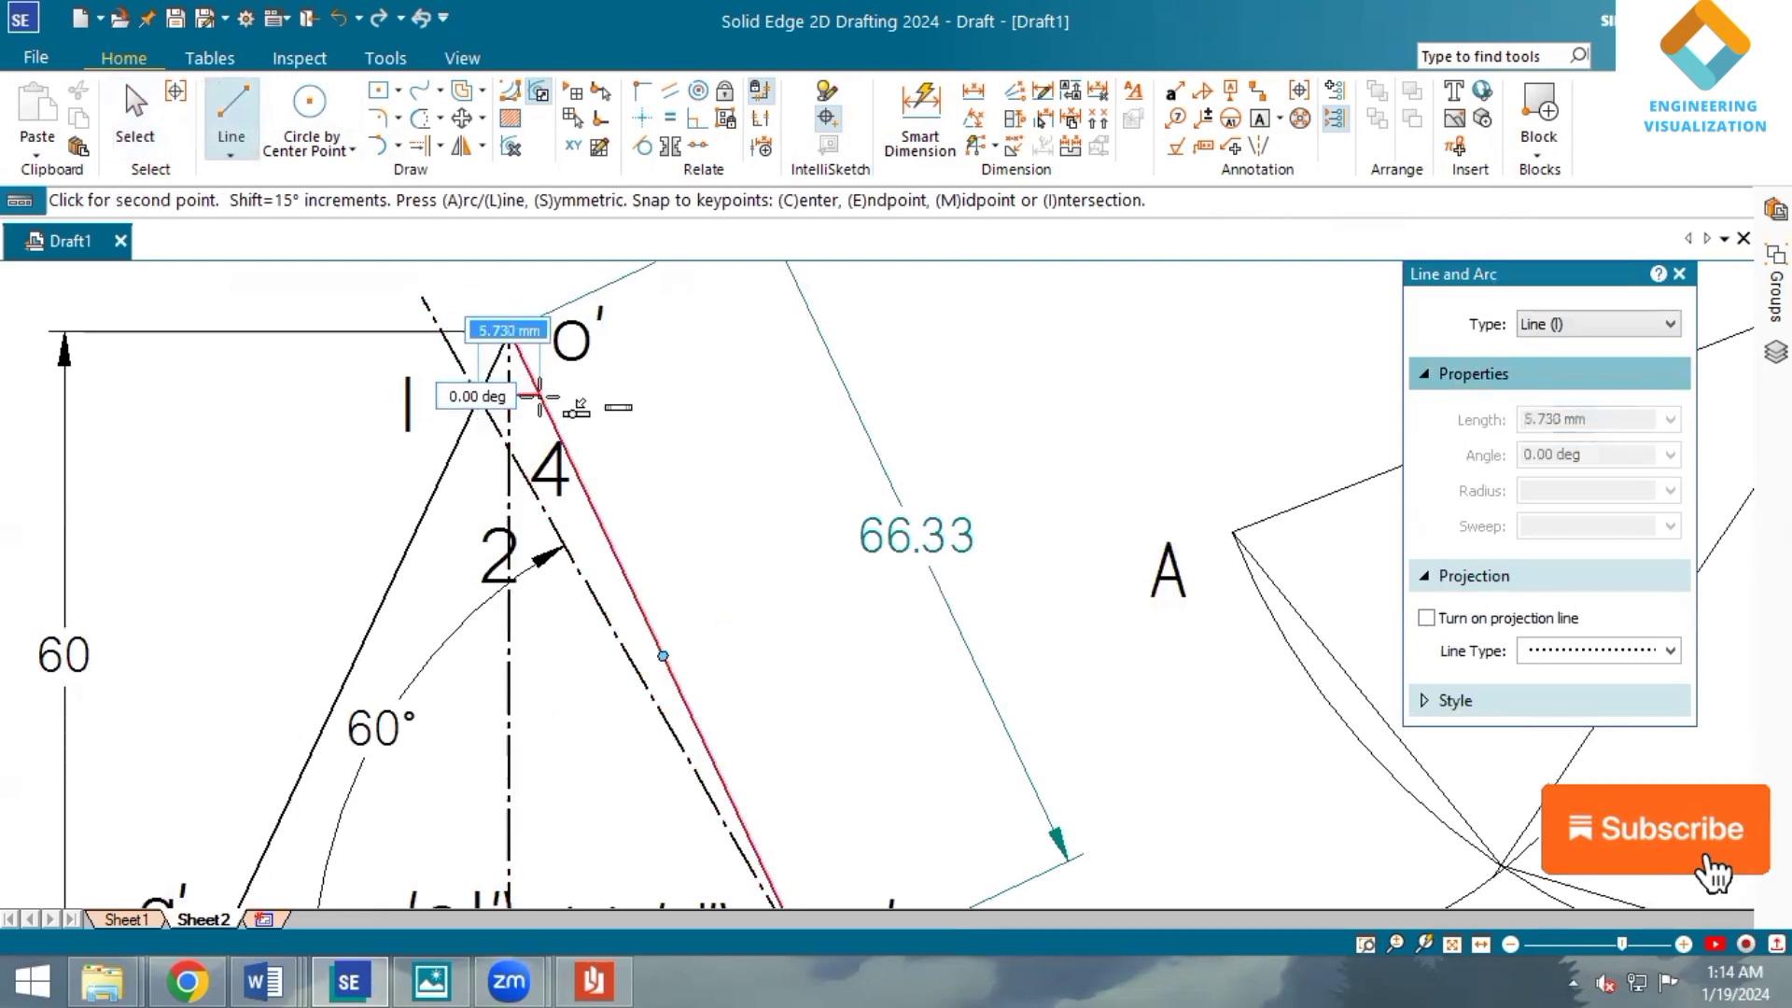
left_click(540, 395)
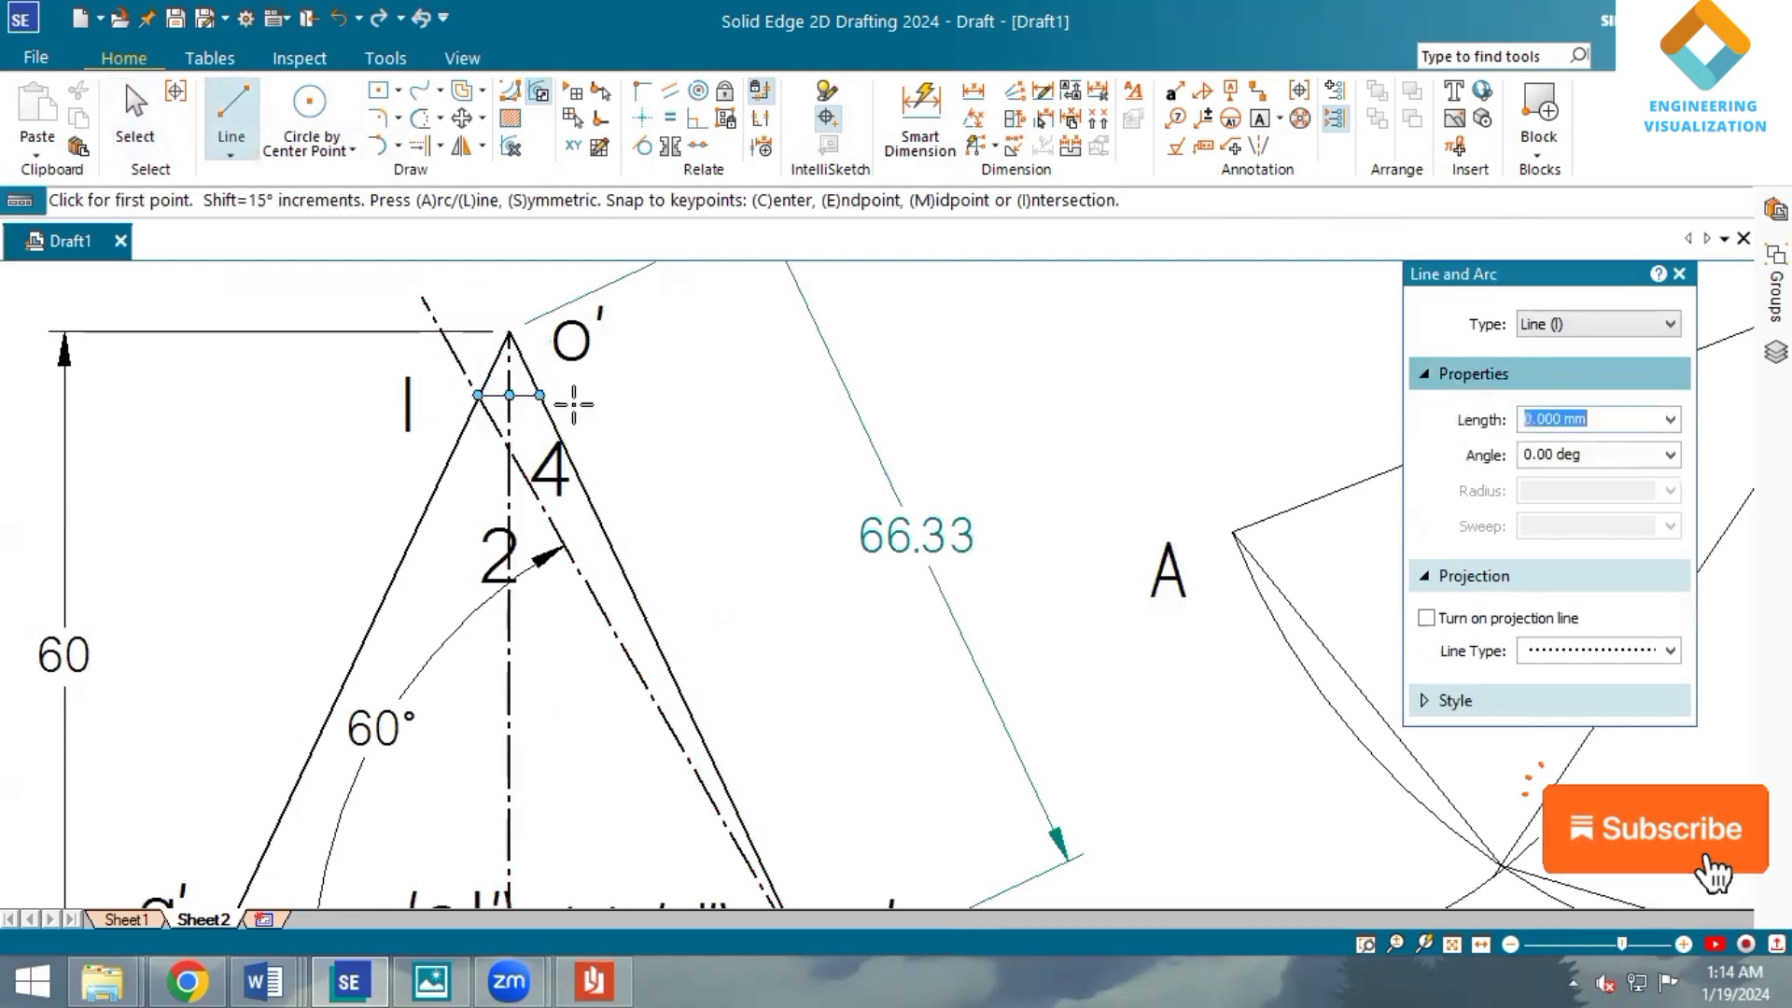
left_click(509, 449)
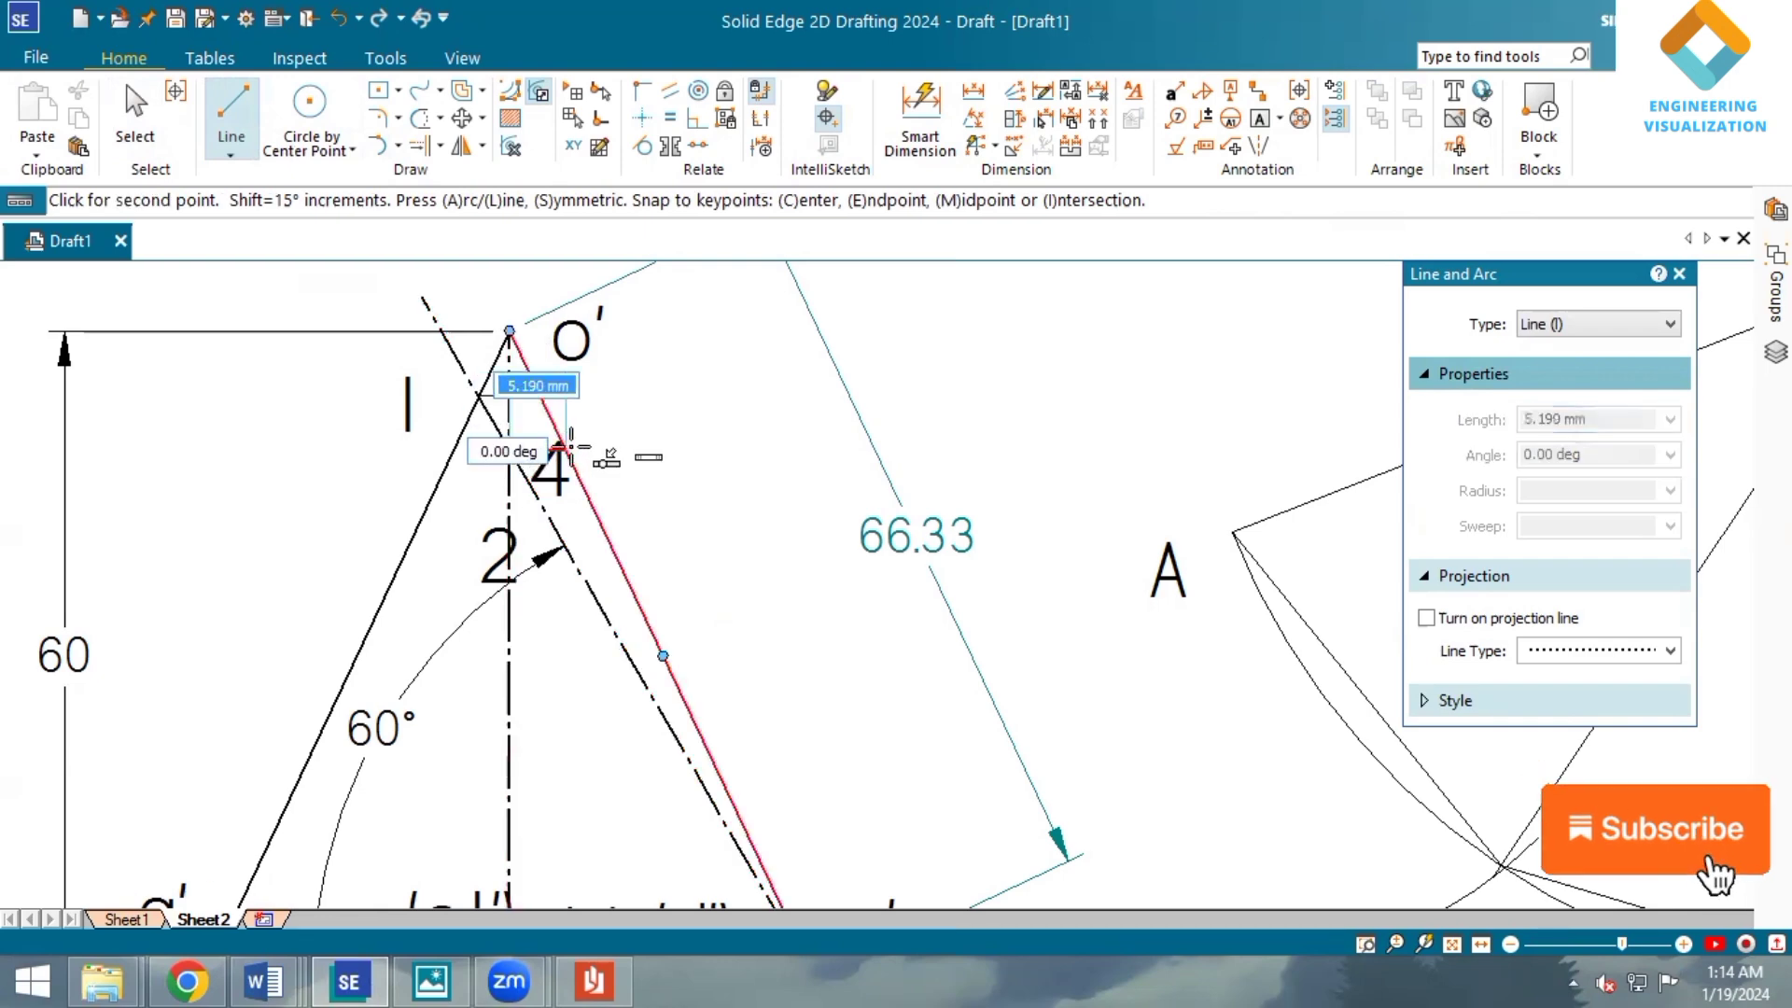
left_click(566, 447)
scroll(707, 495, "down", 1)
Place the text '2 4' beside point 4 near apex o′.
left_click(1260, 119)
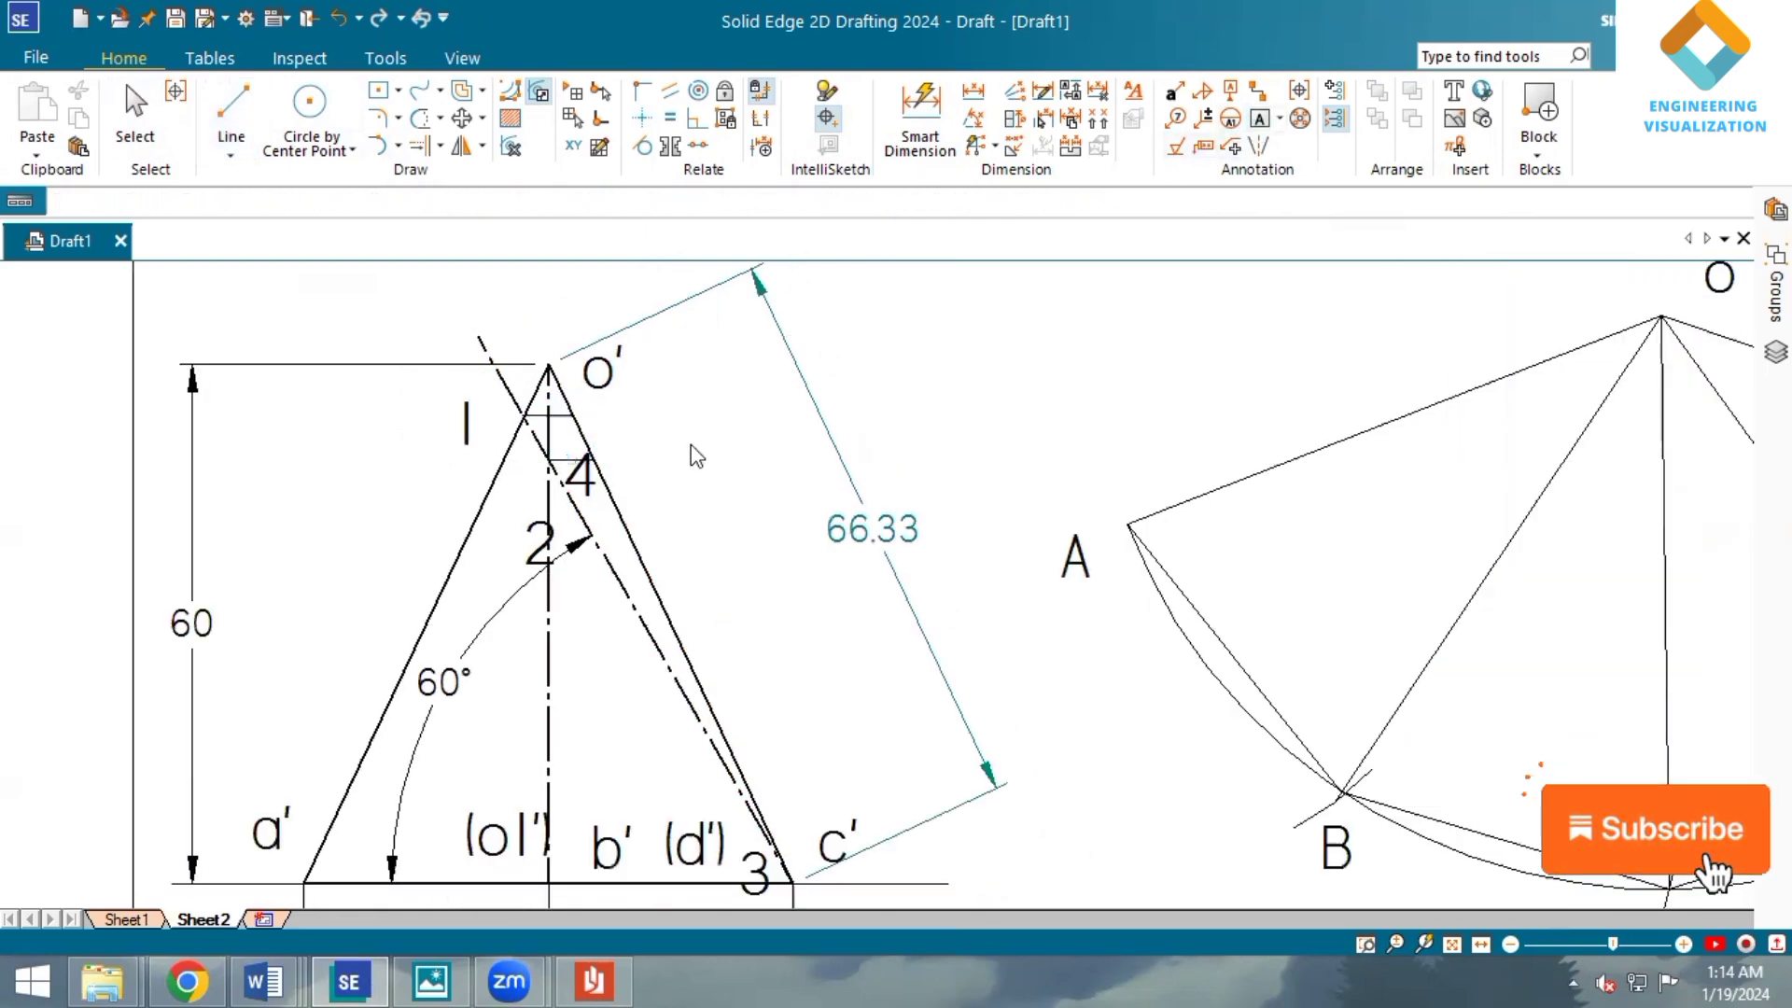
left_click(587, 393)
type("1")
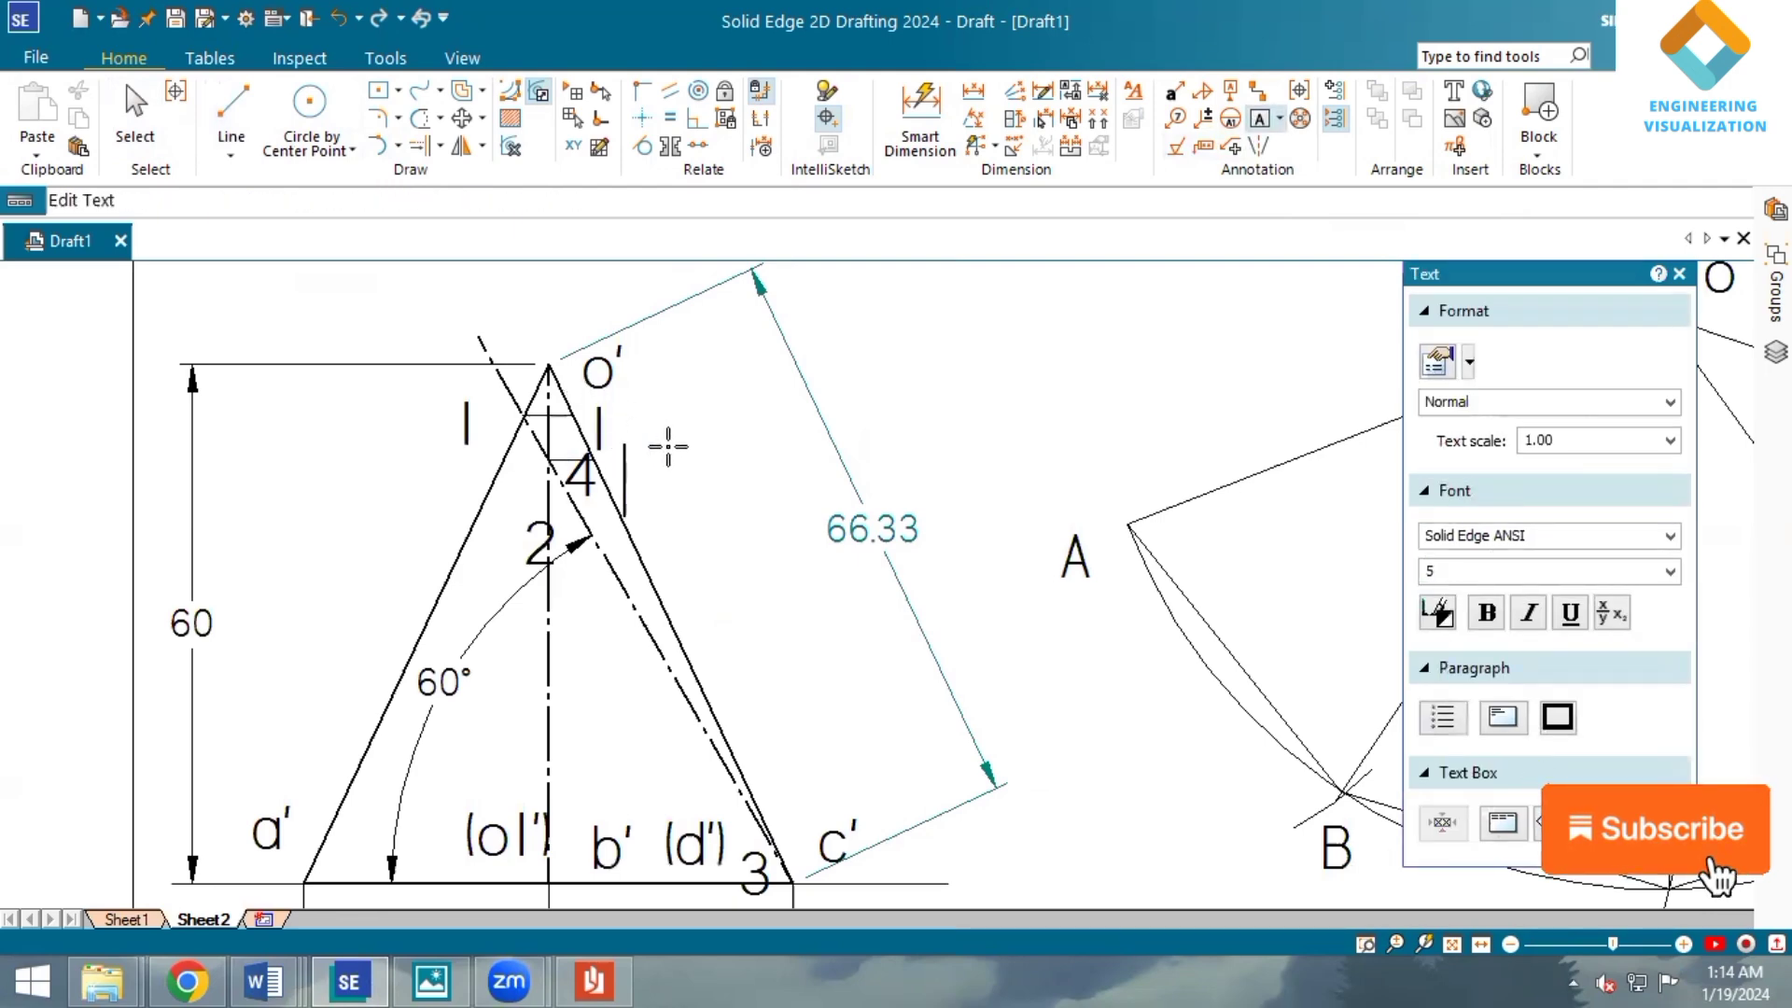
type("2")
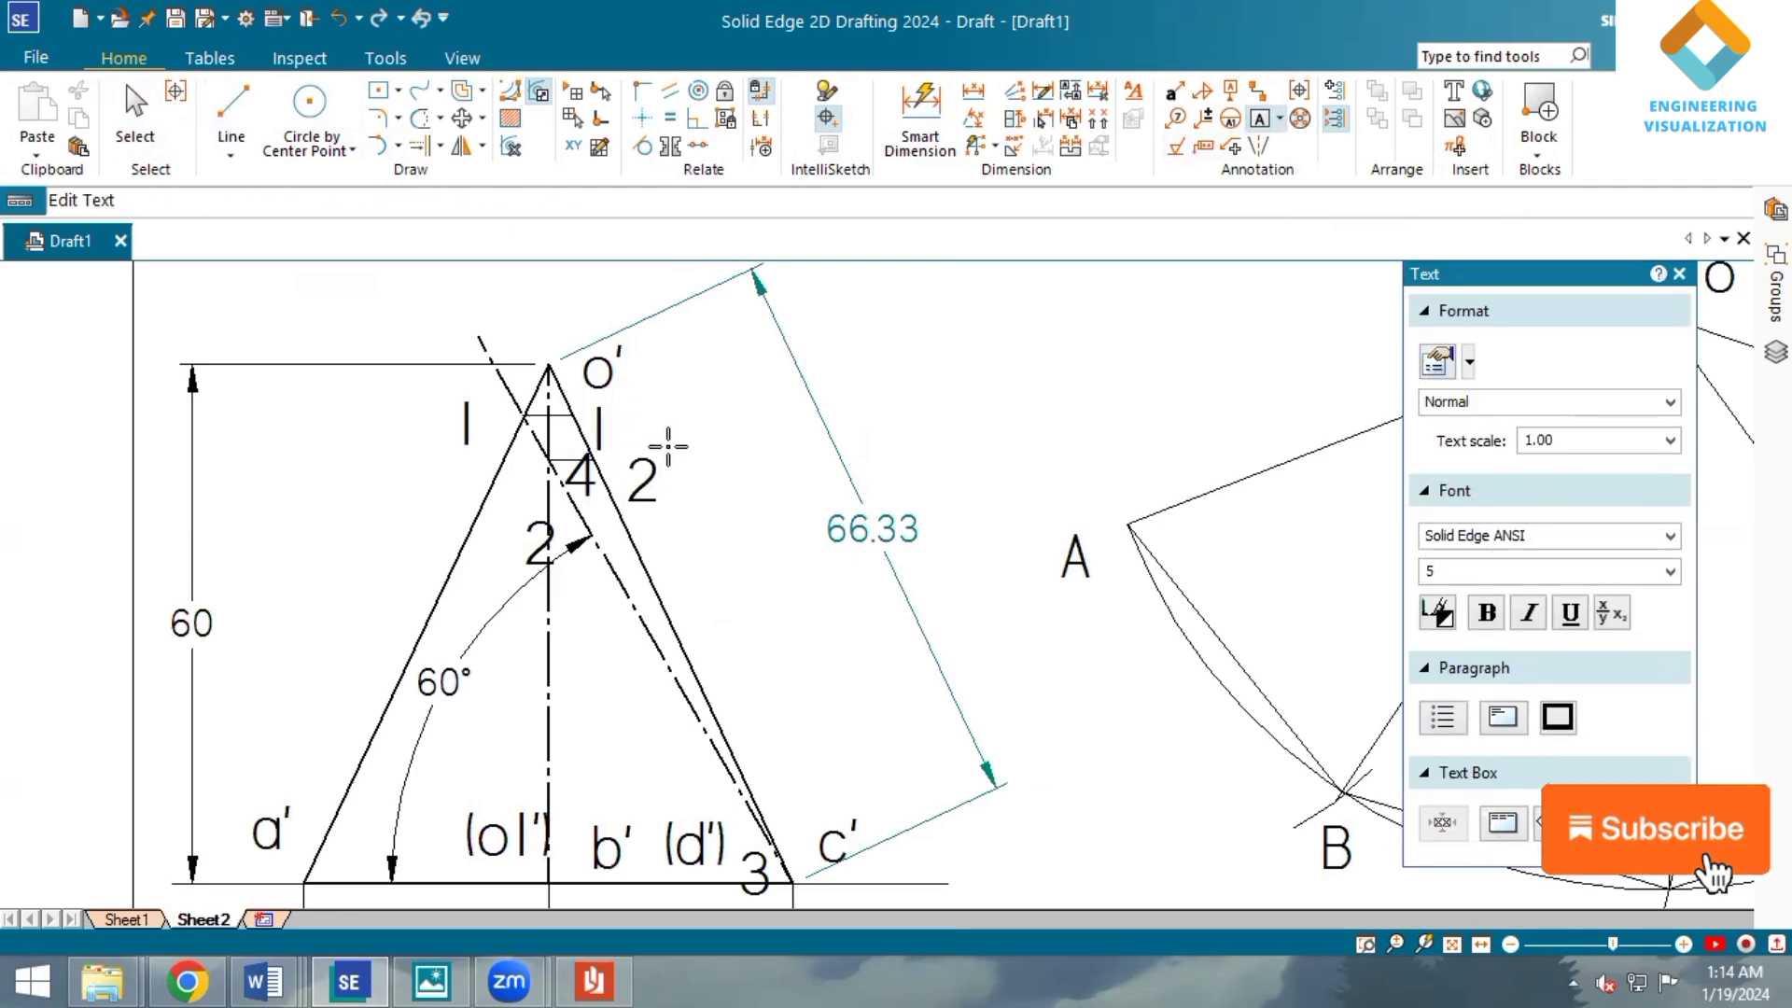
type(" 4")
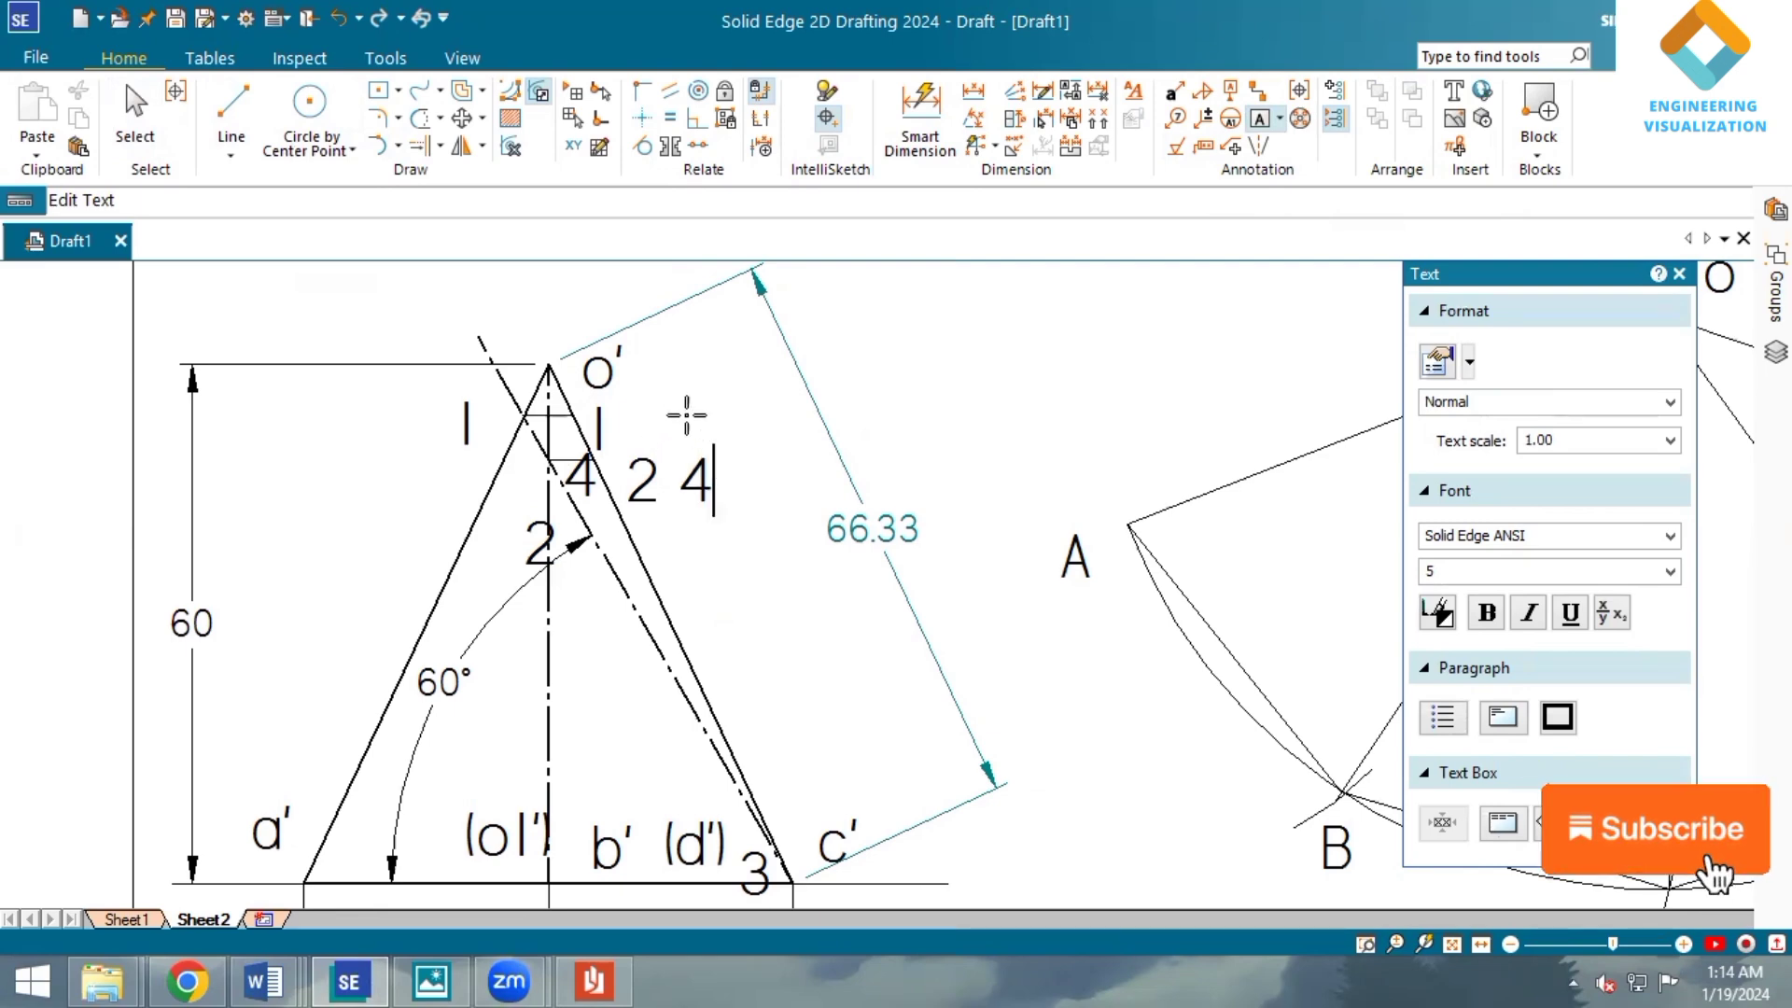
scroll(660, 389, "up", 1)
scroll(660, 389, "up", 1)
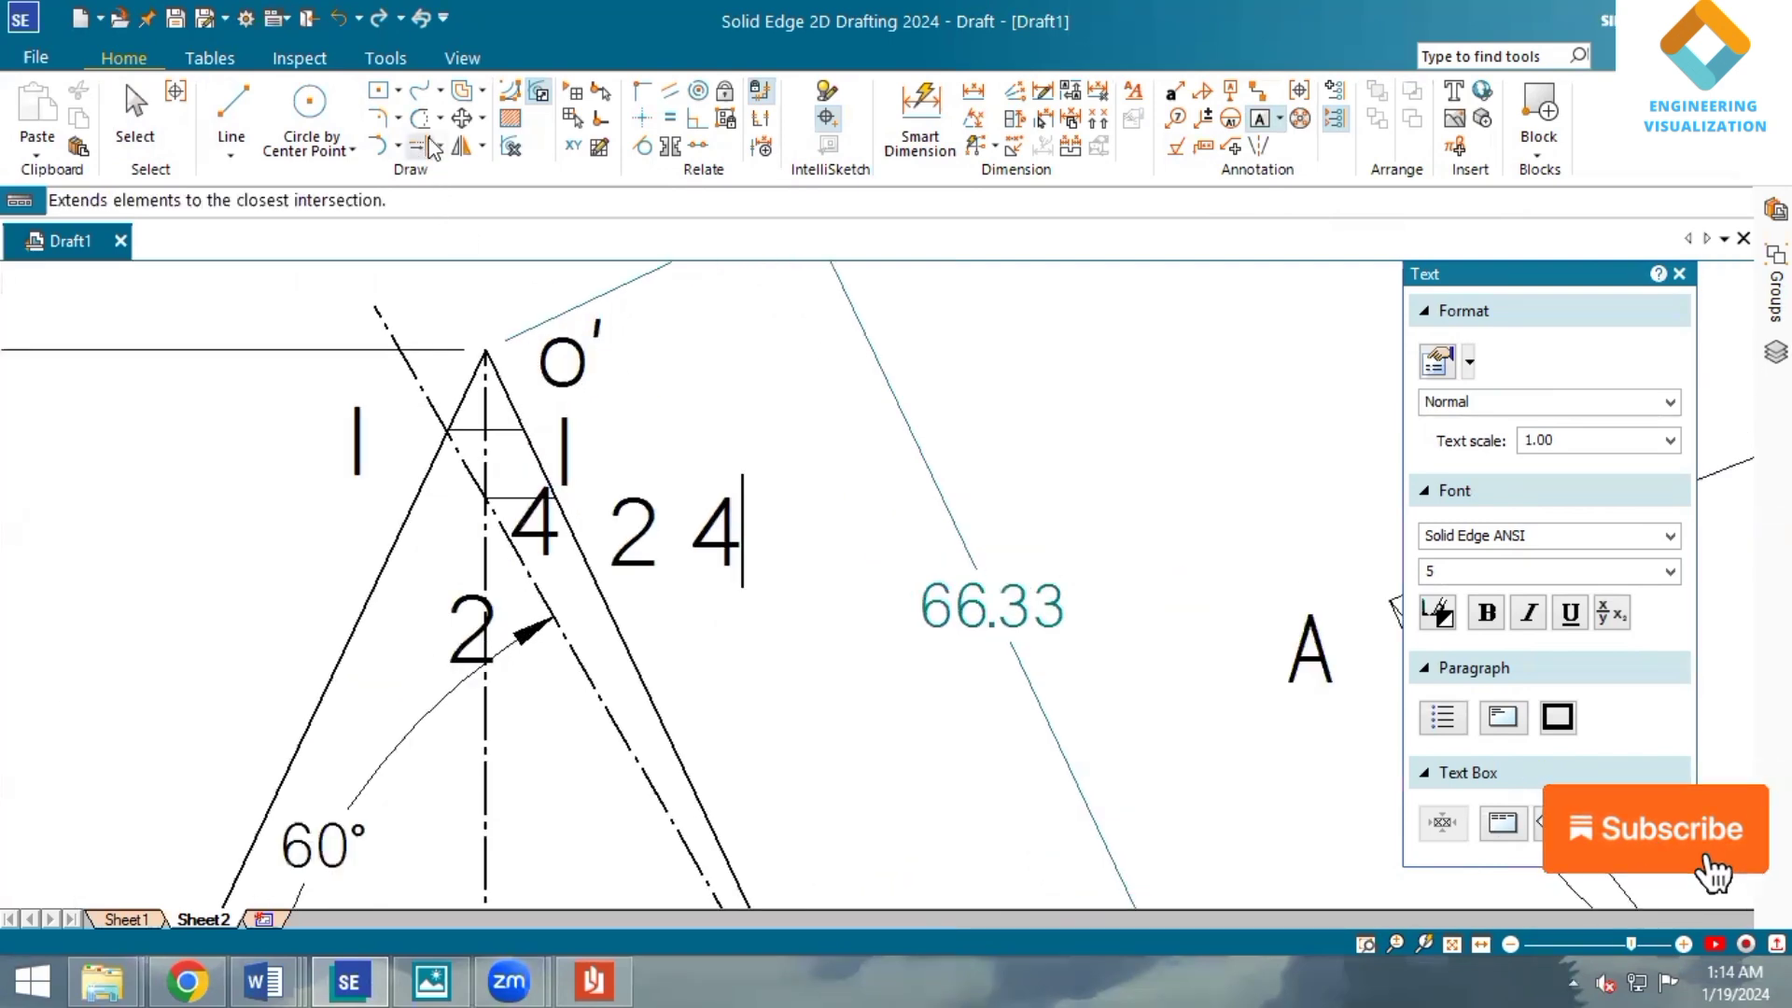
Split the slanted edge where the horizontal line meets it.
left_click(480, 150)
left_click(481, 121)
left_click(483, 90)
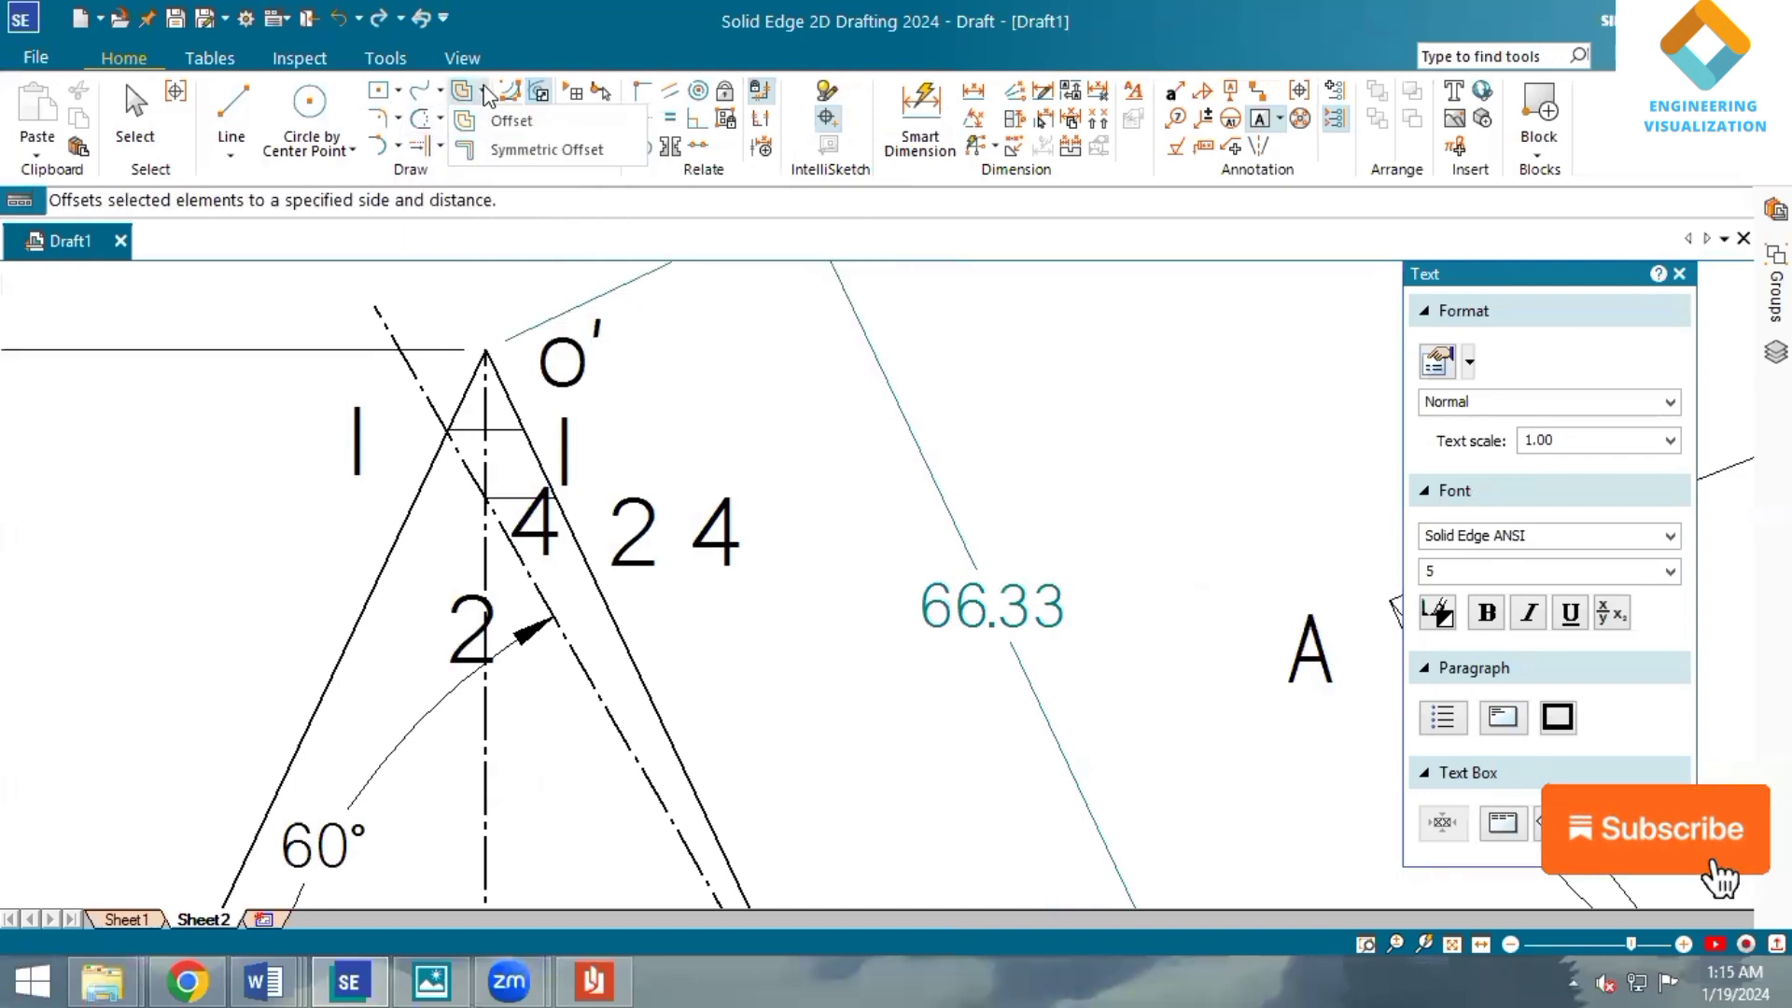
left_click(439, 146)
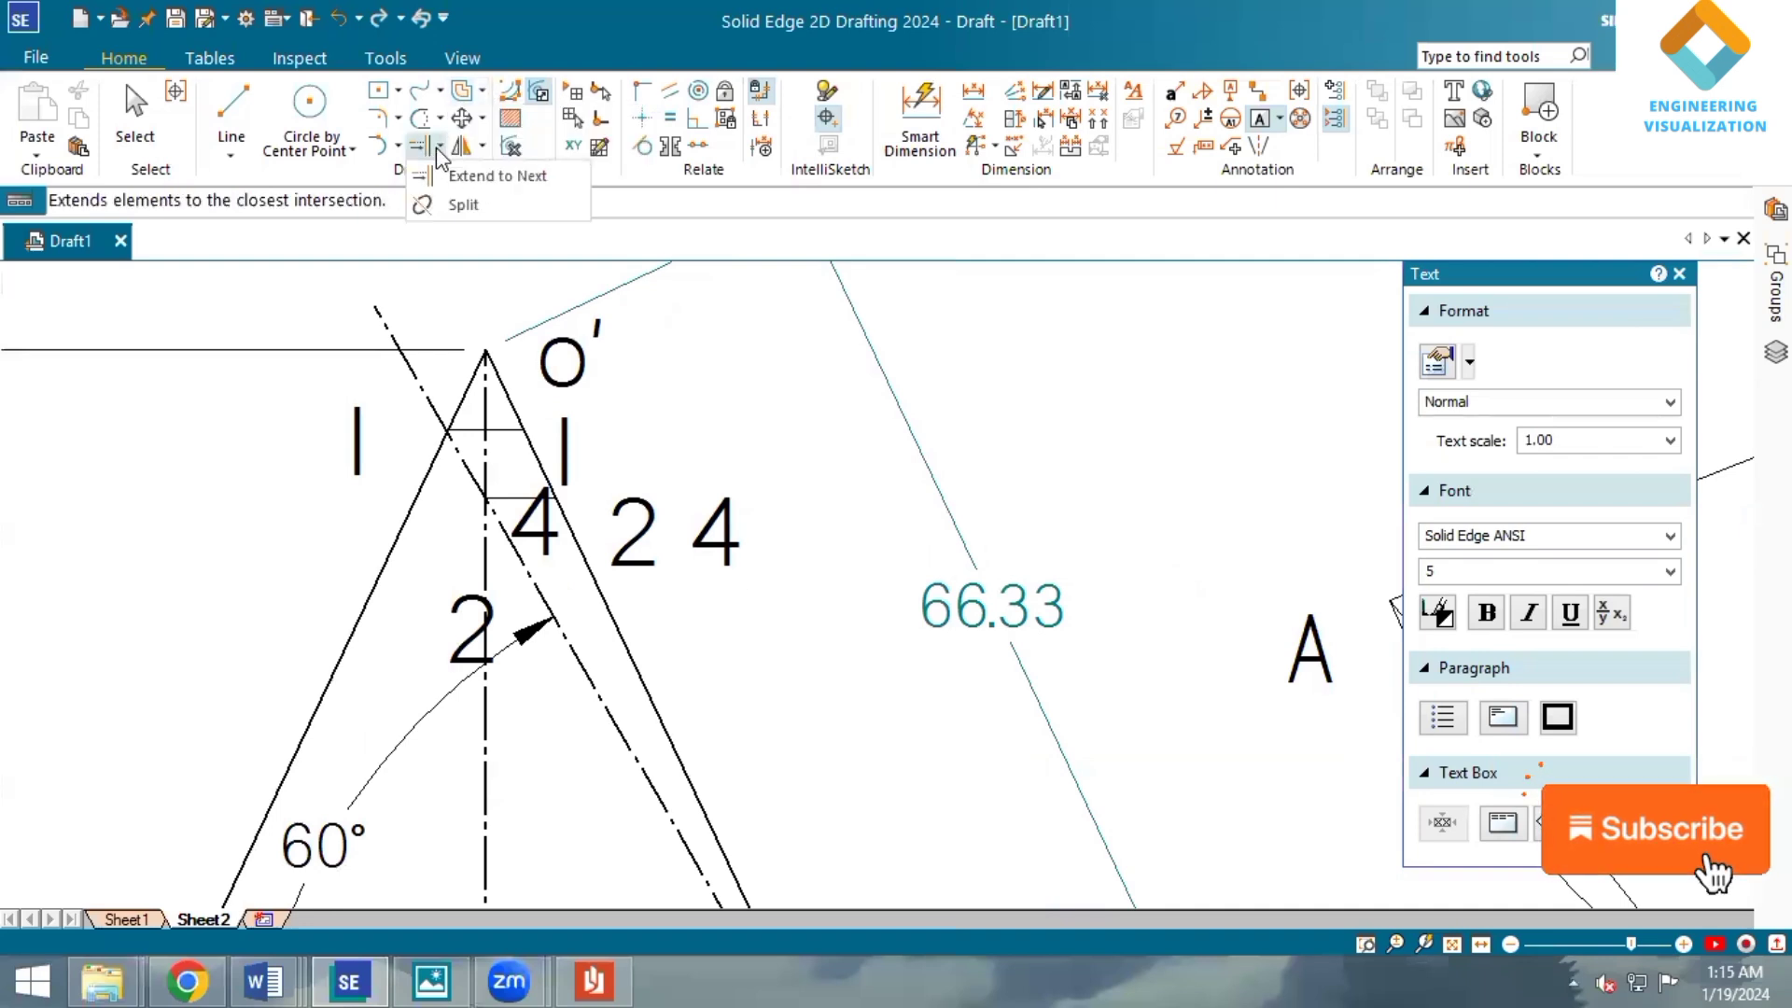
left_click(462, 204)
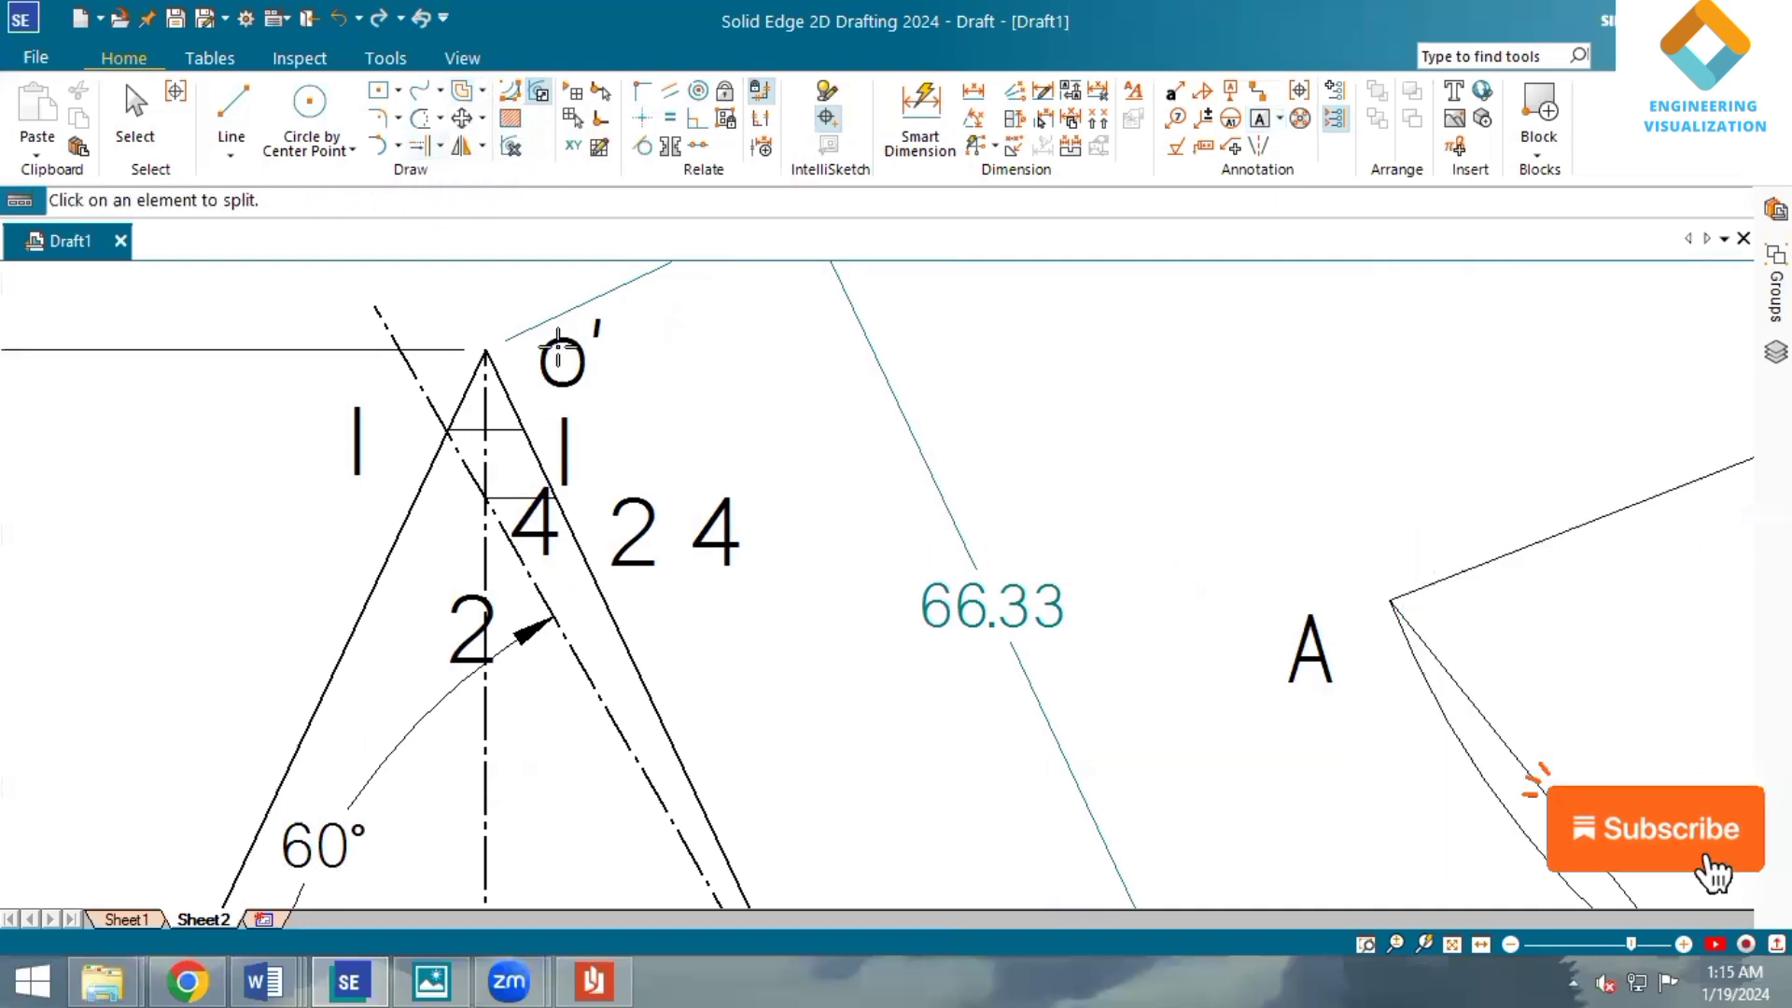
left_click(505, 390)
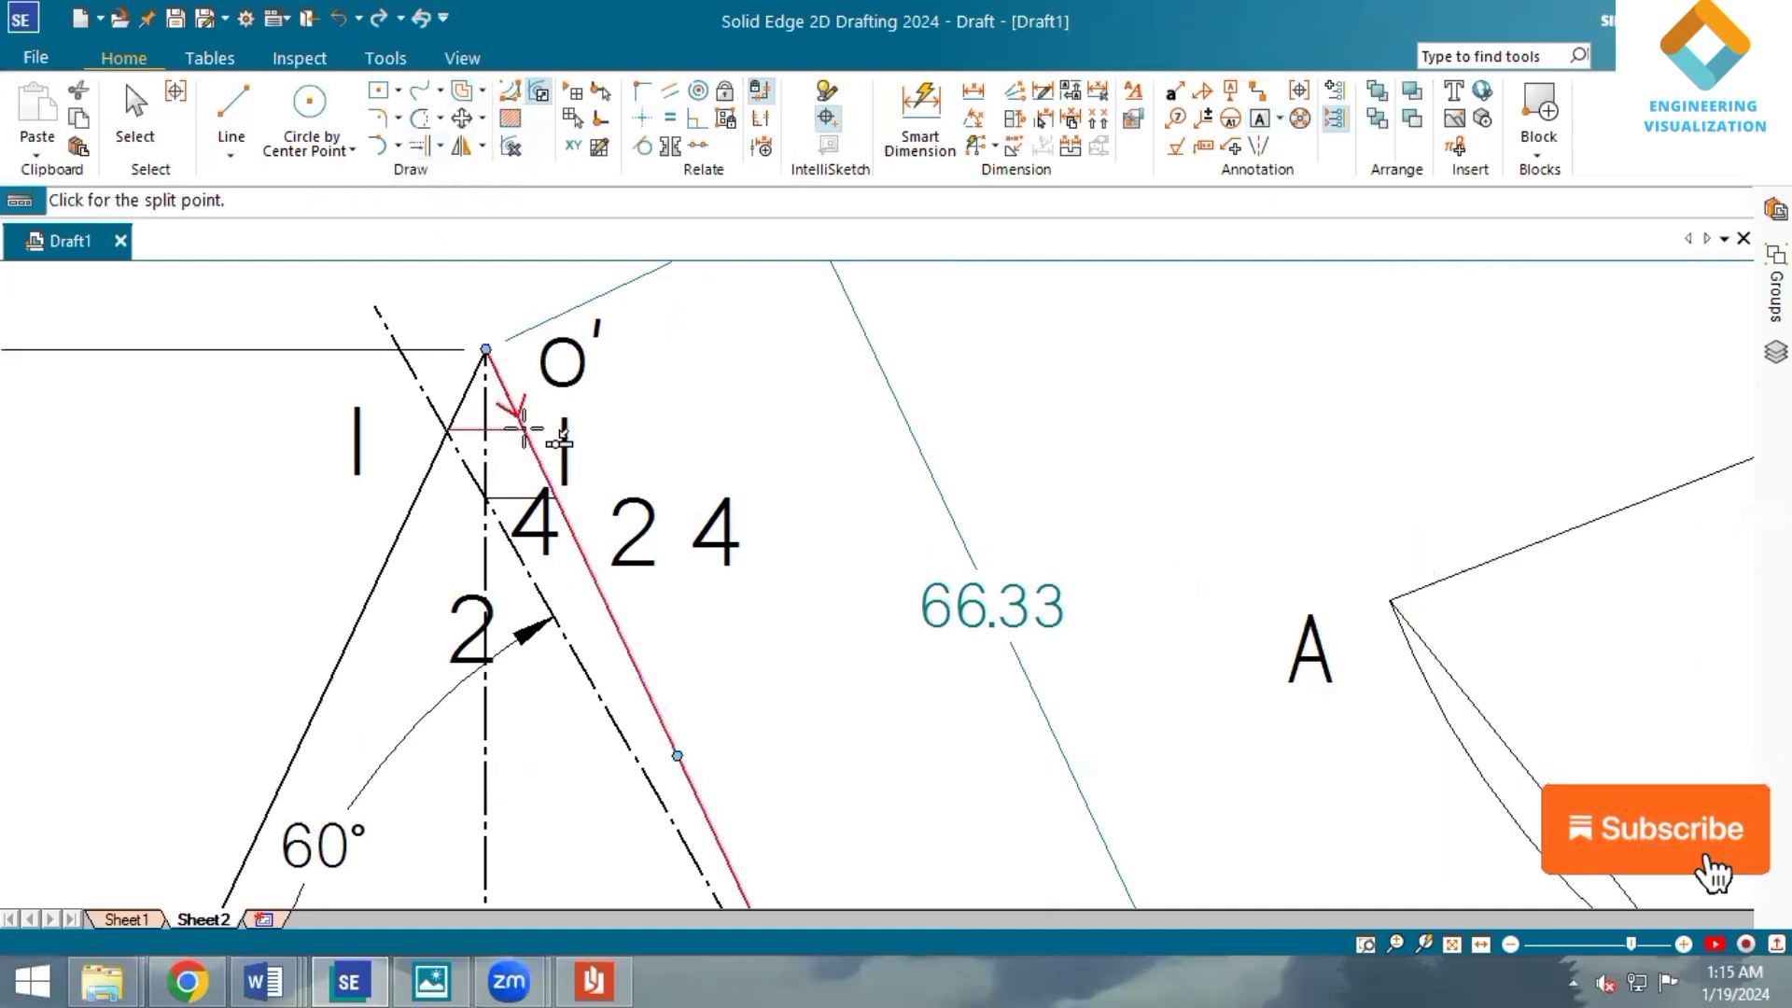
left_click(522, 428)
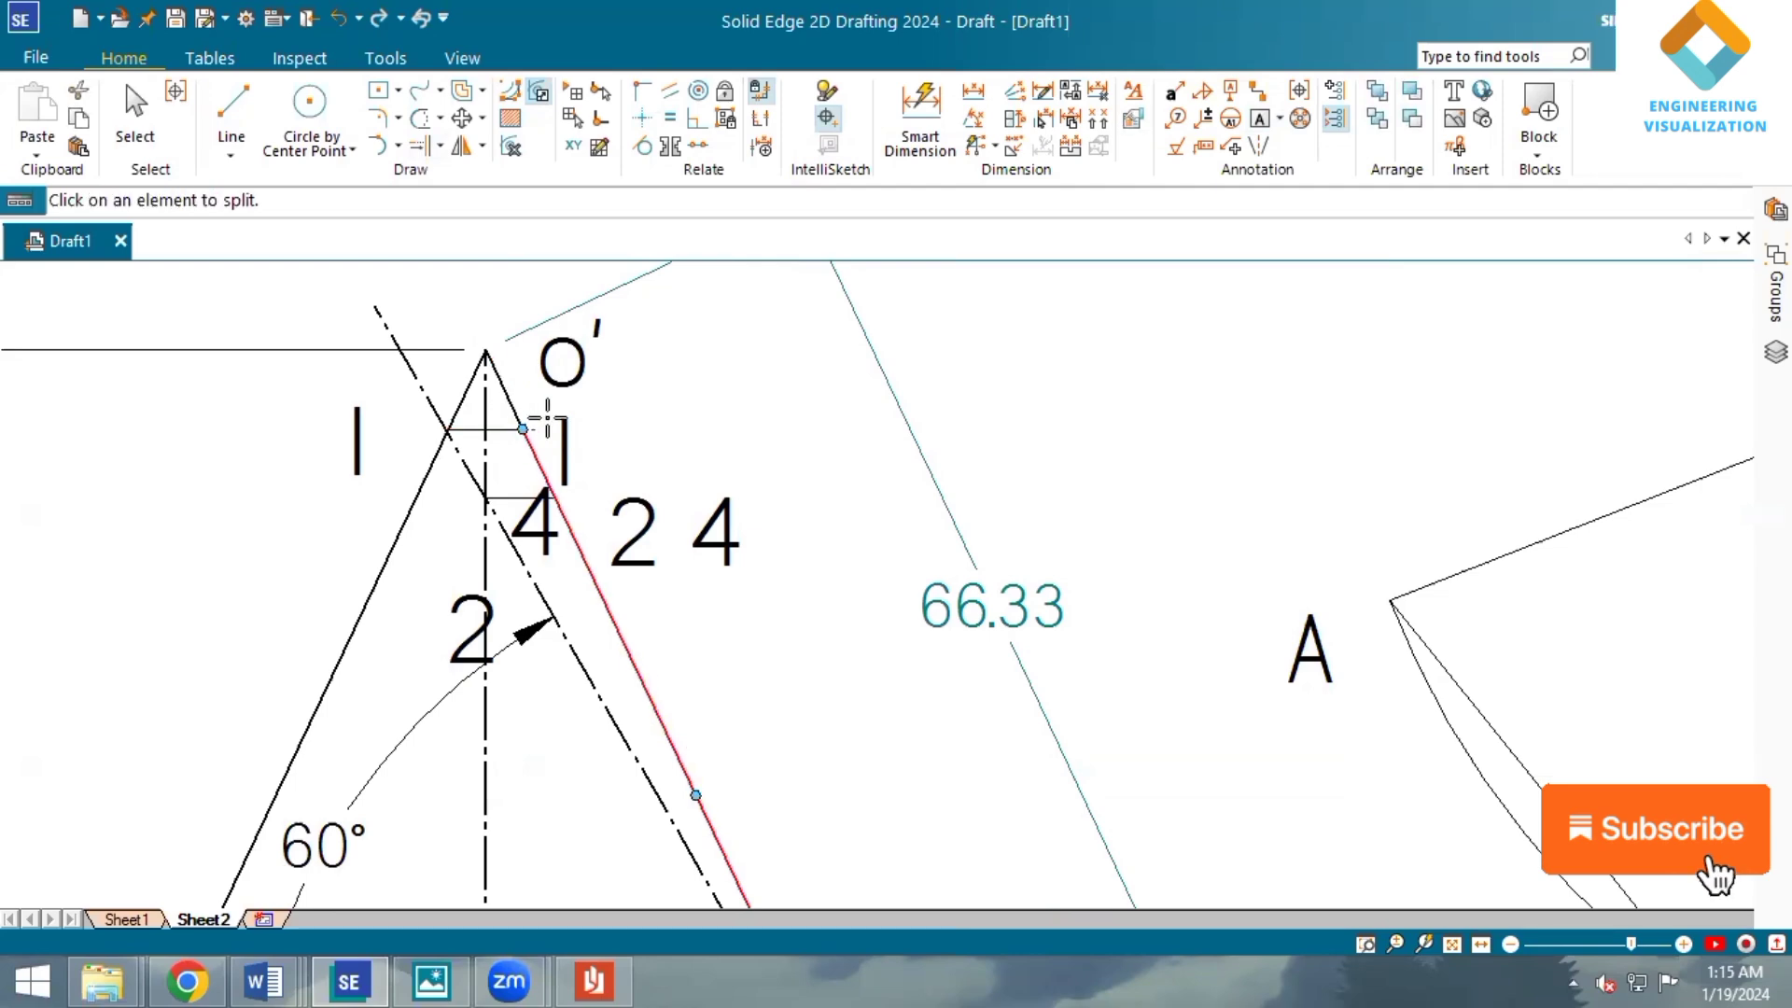
Dimension the 6.54 segment below apex o′, discarding a trial 11.01 measurement.
left_click(920, 117)
left_click(501, 383)
left_click(705, 368)
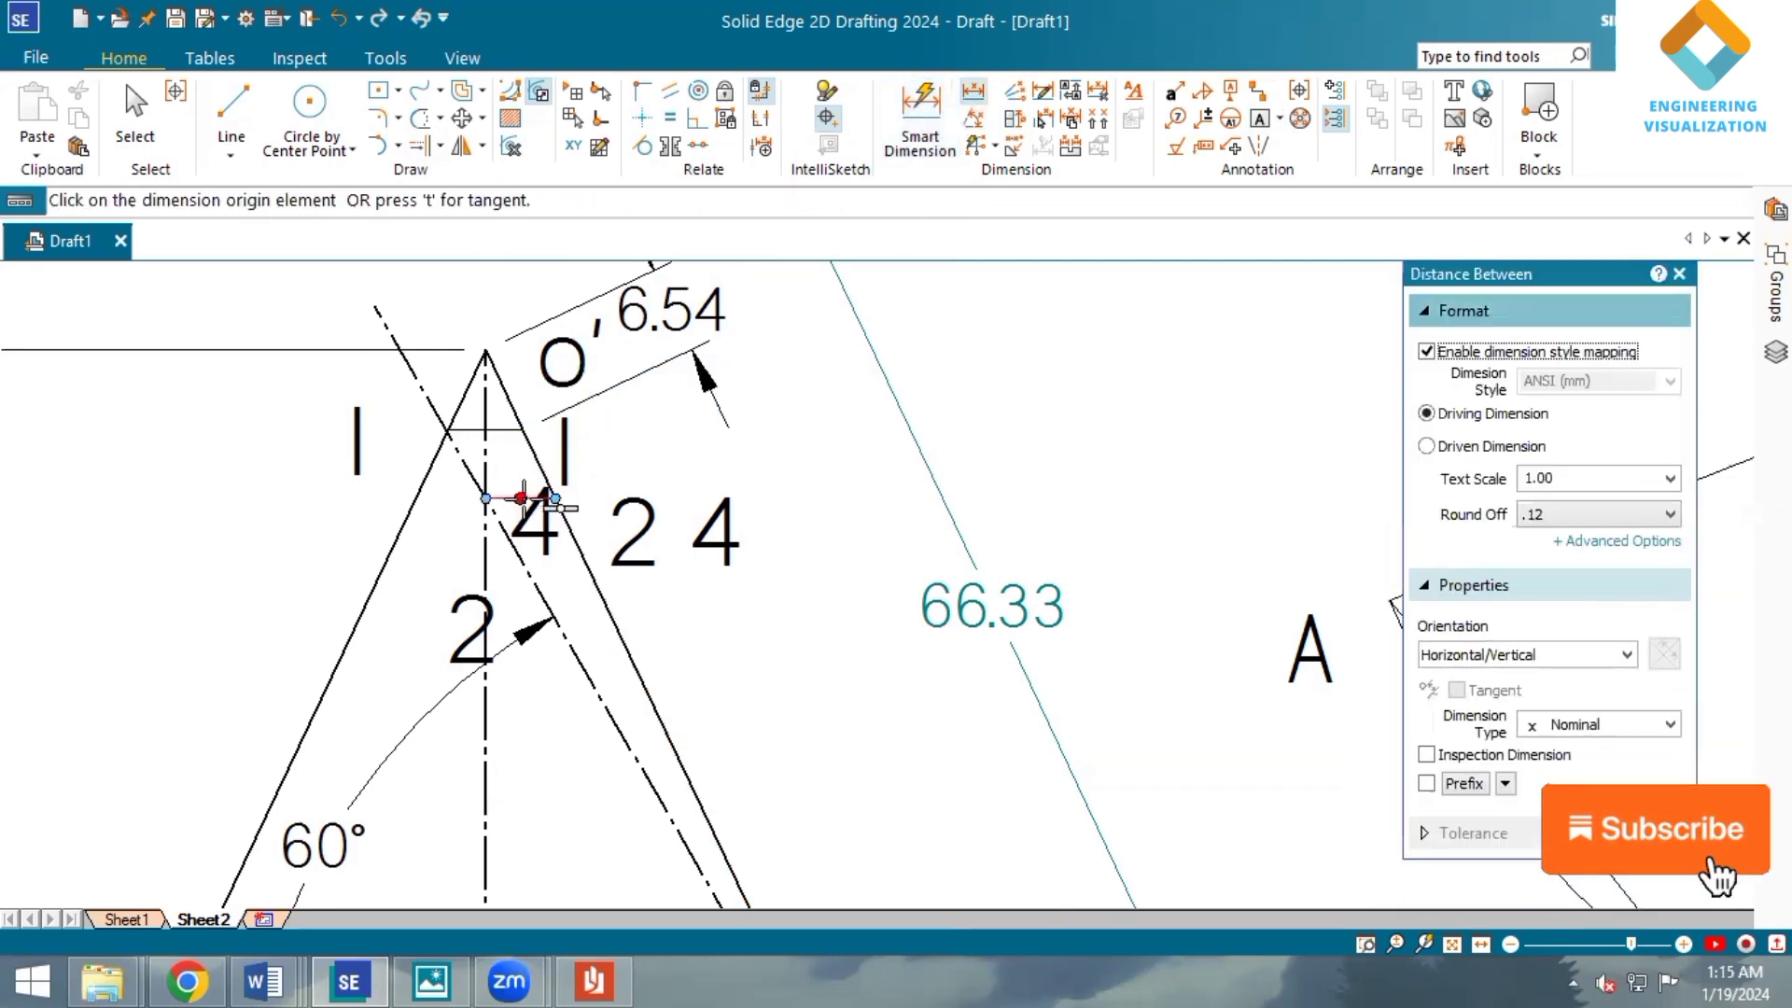
left_click(521, 497)
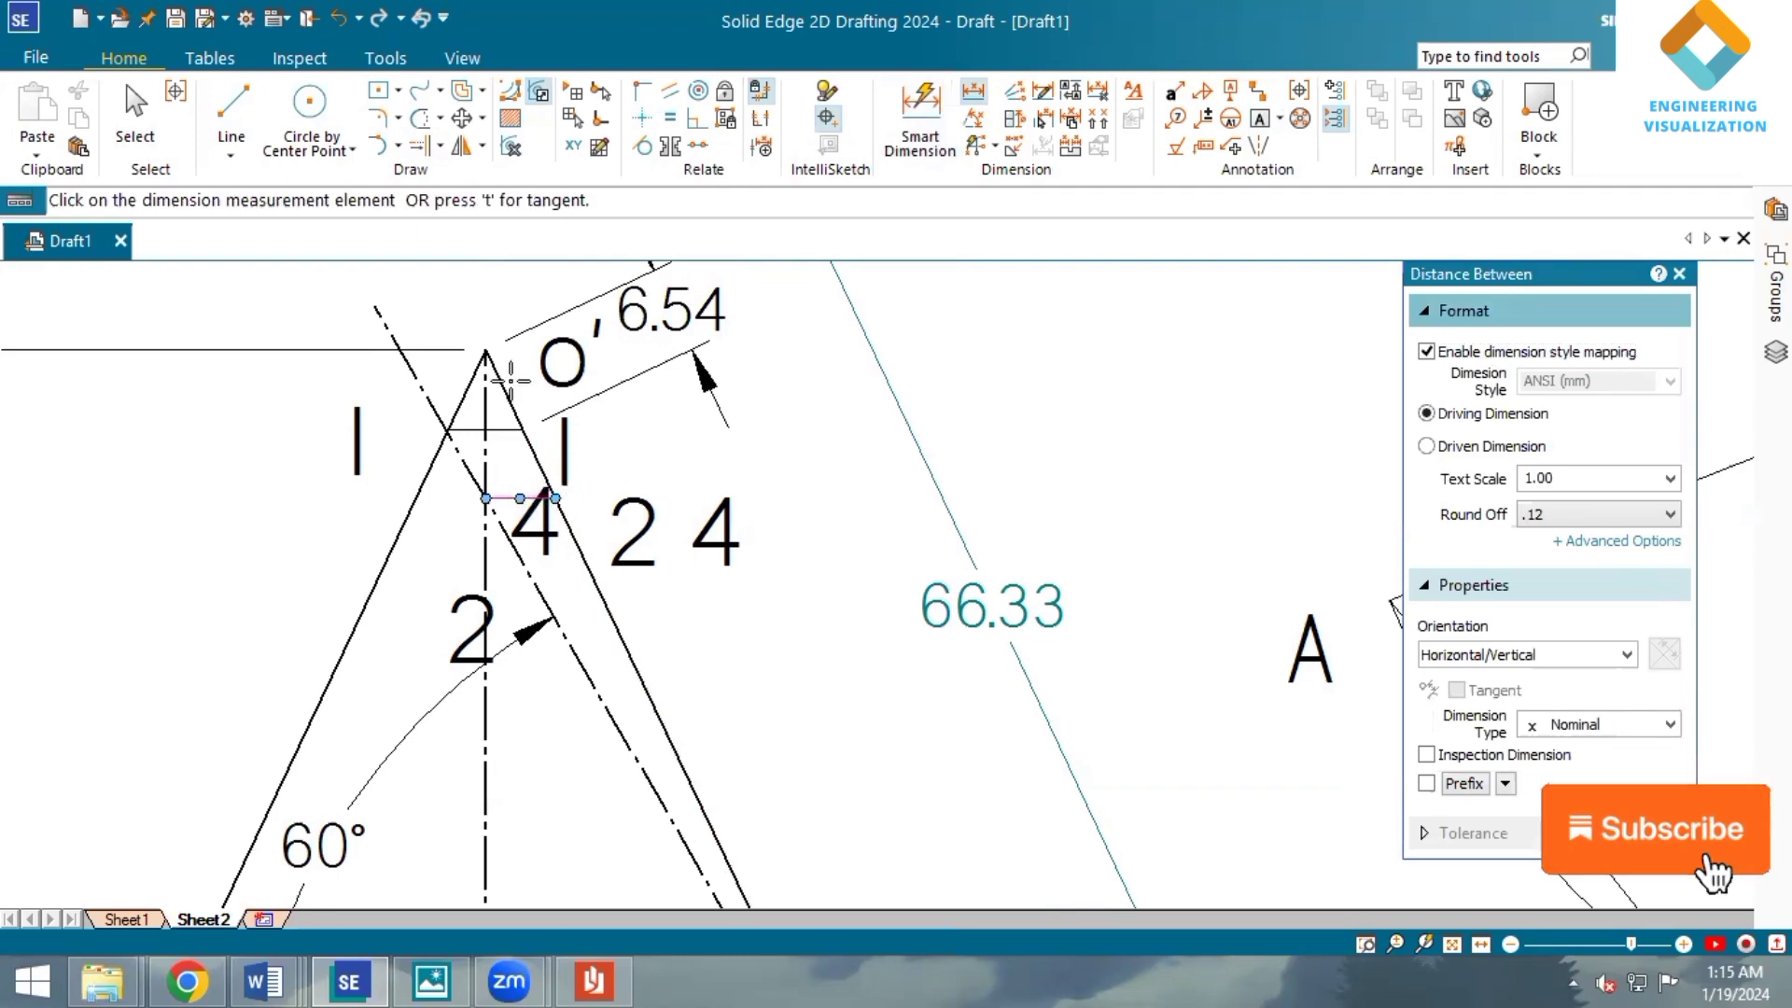
left_click(485, 350)
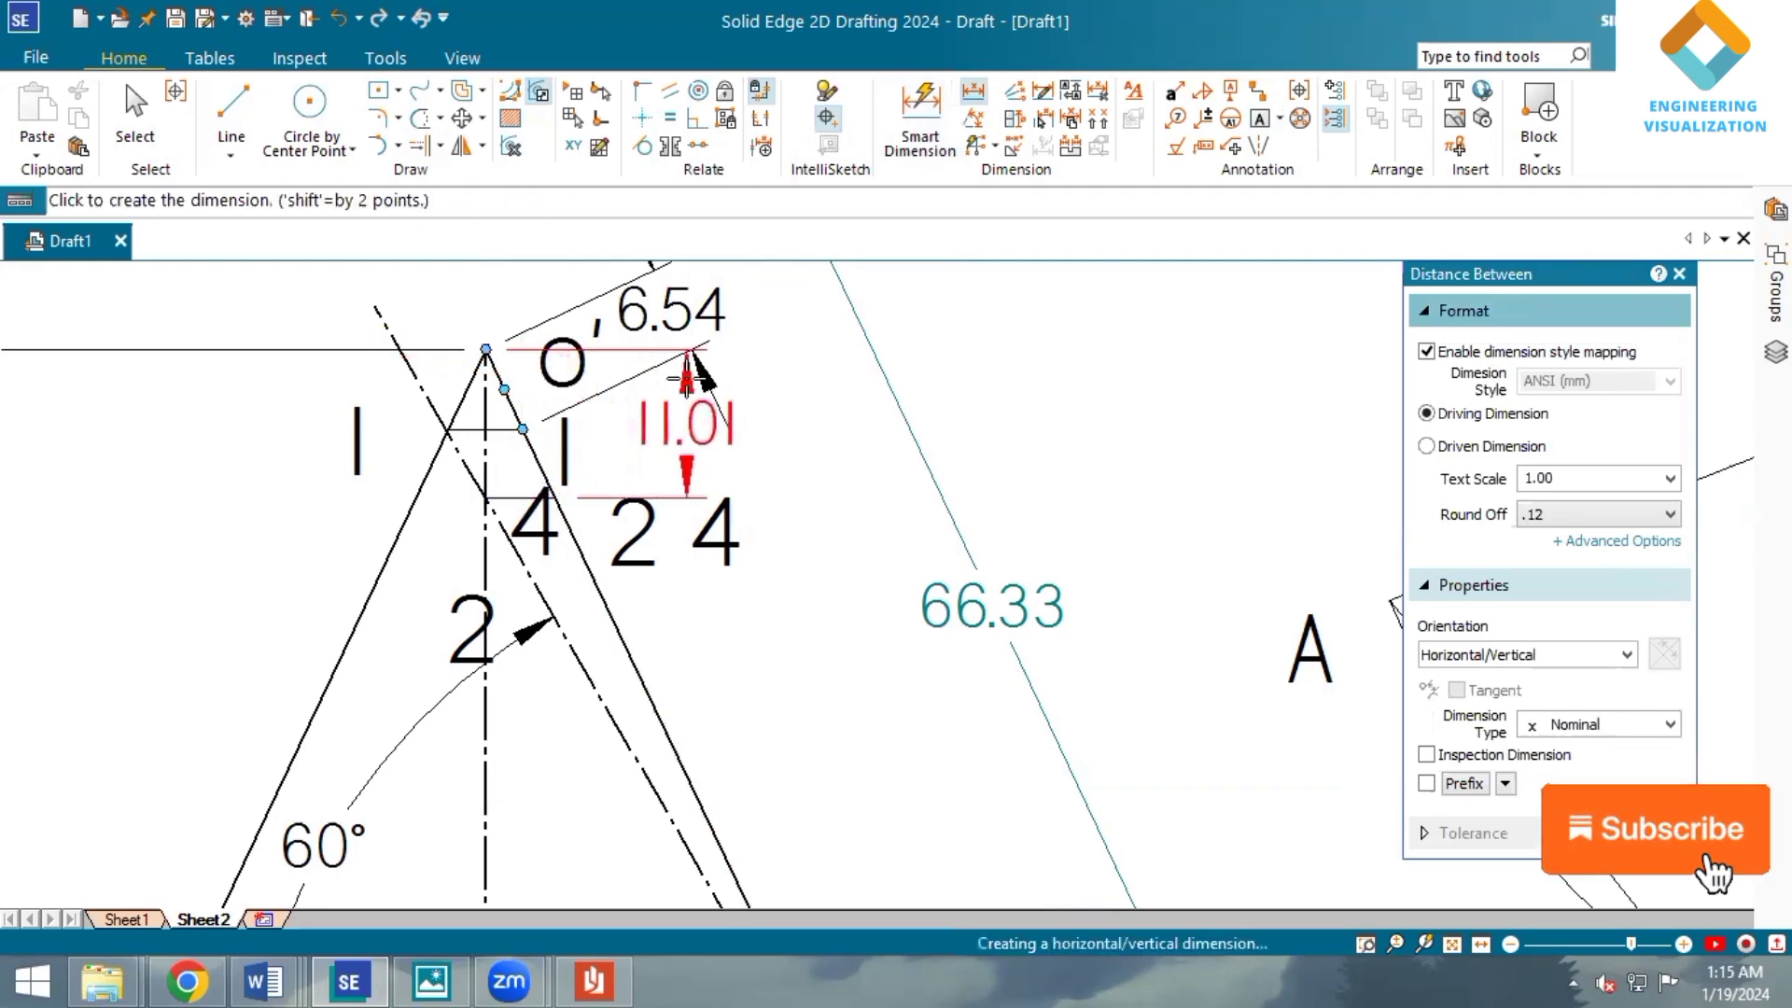
right_click(706, 378)
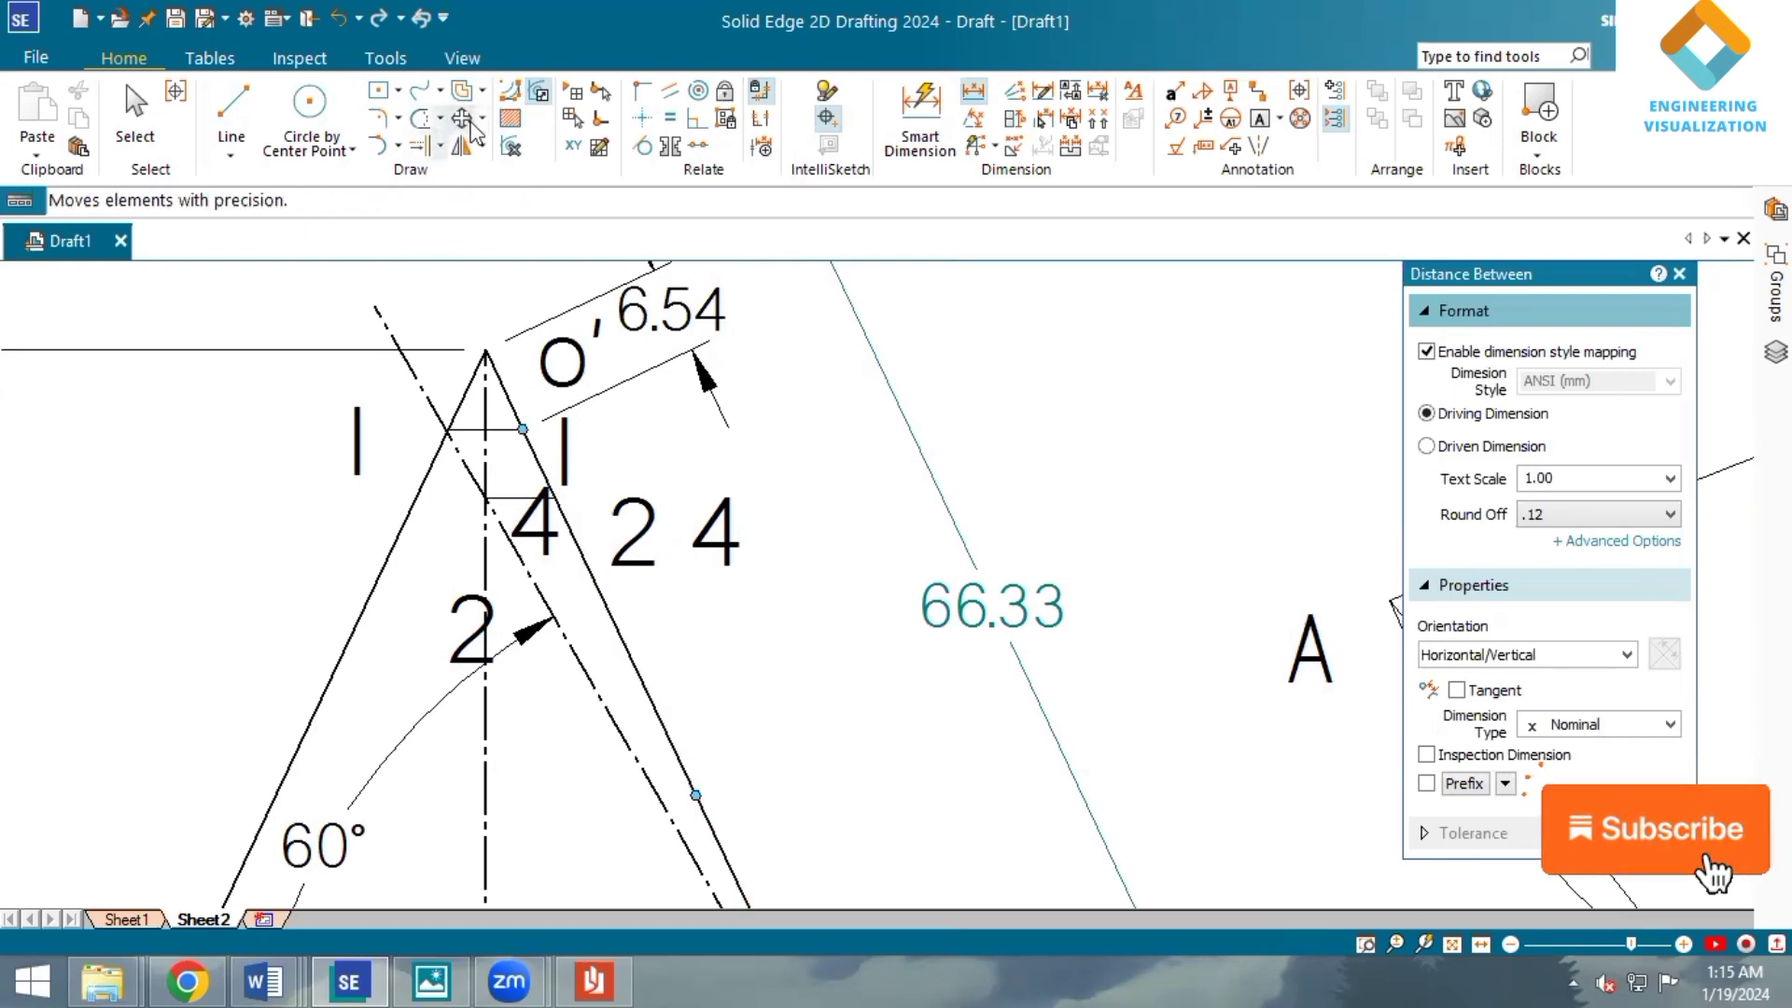
Split the right slant edge at the lower cut point.
left_click(442, 148)
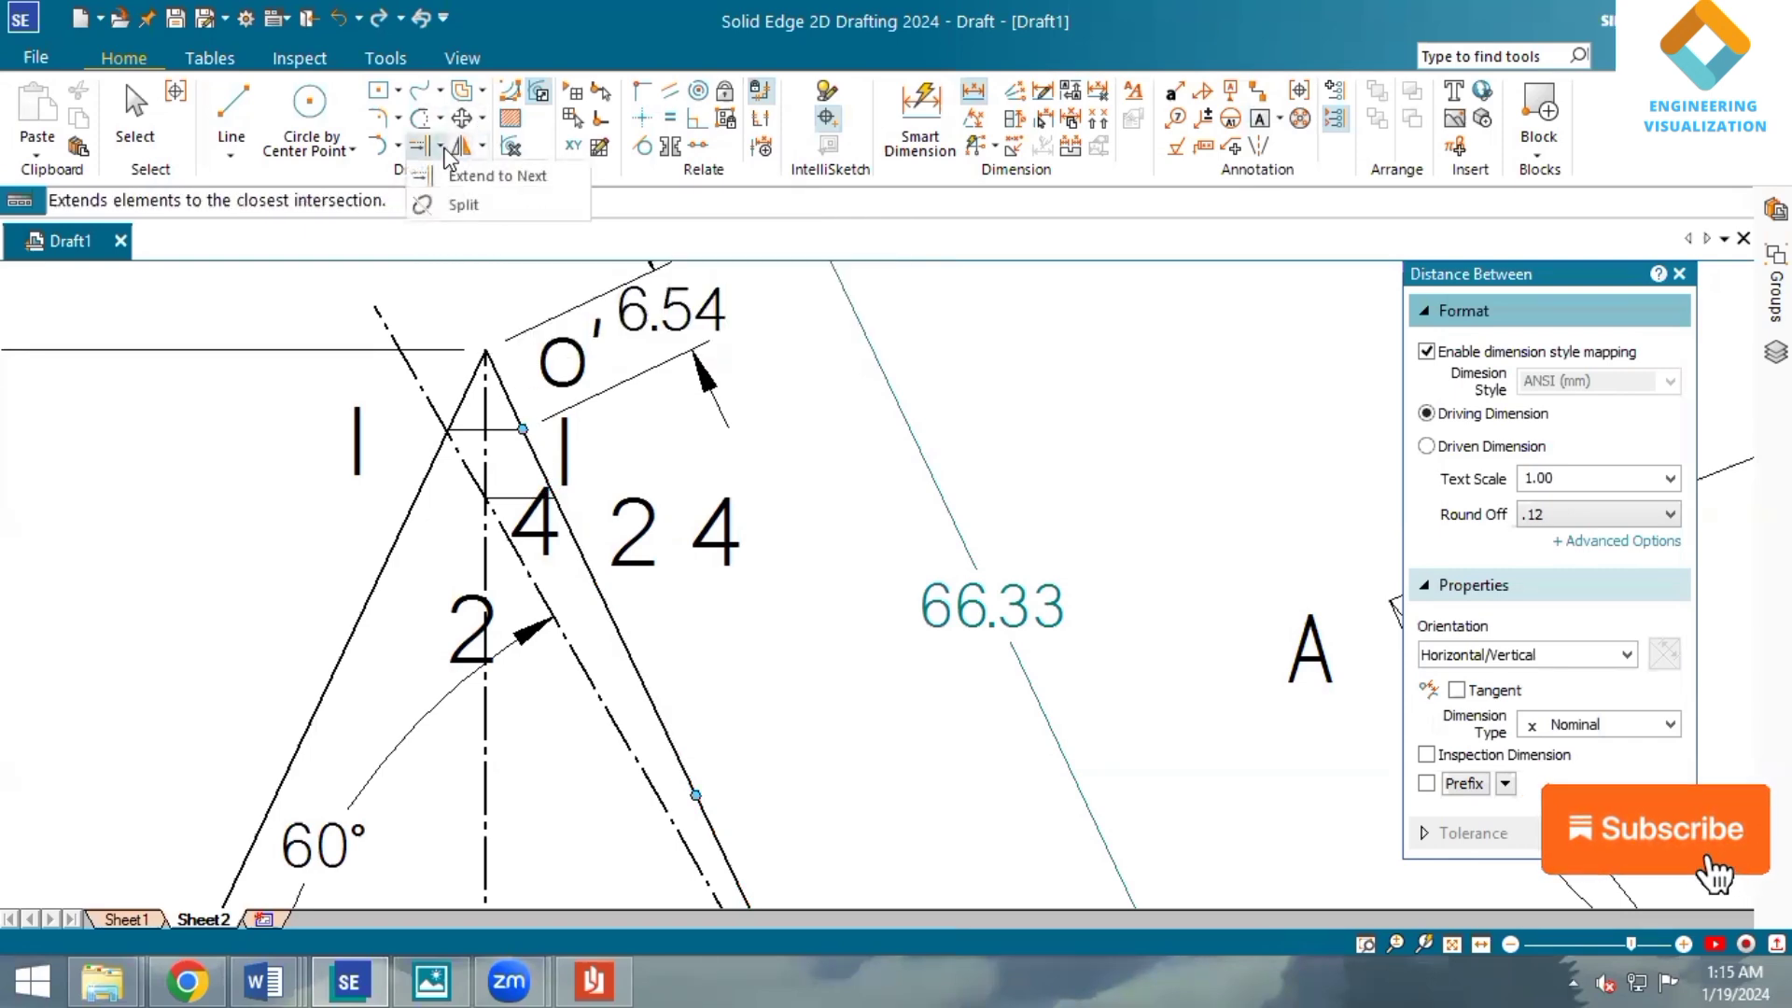
left_click(452, 210)
left_click(554, 498)
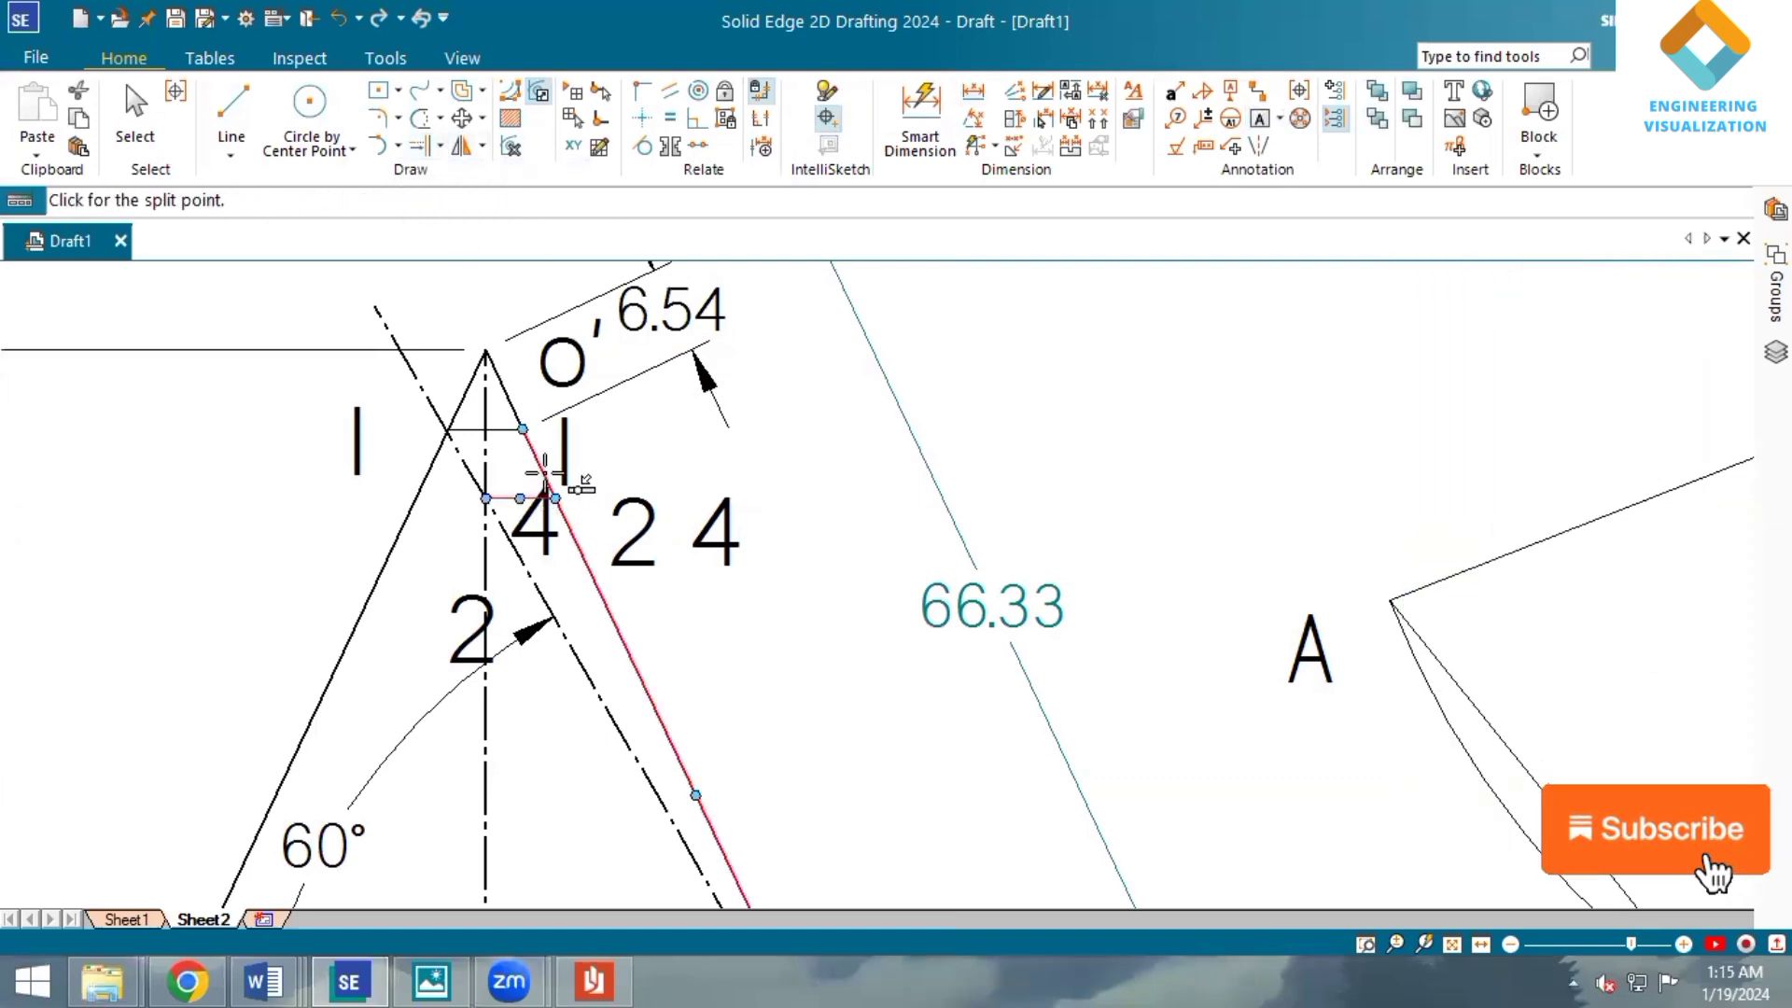
left_click(545, 464)
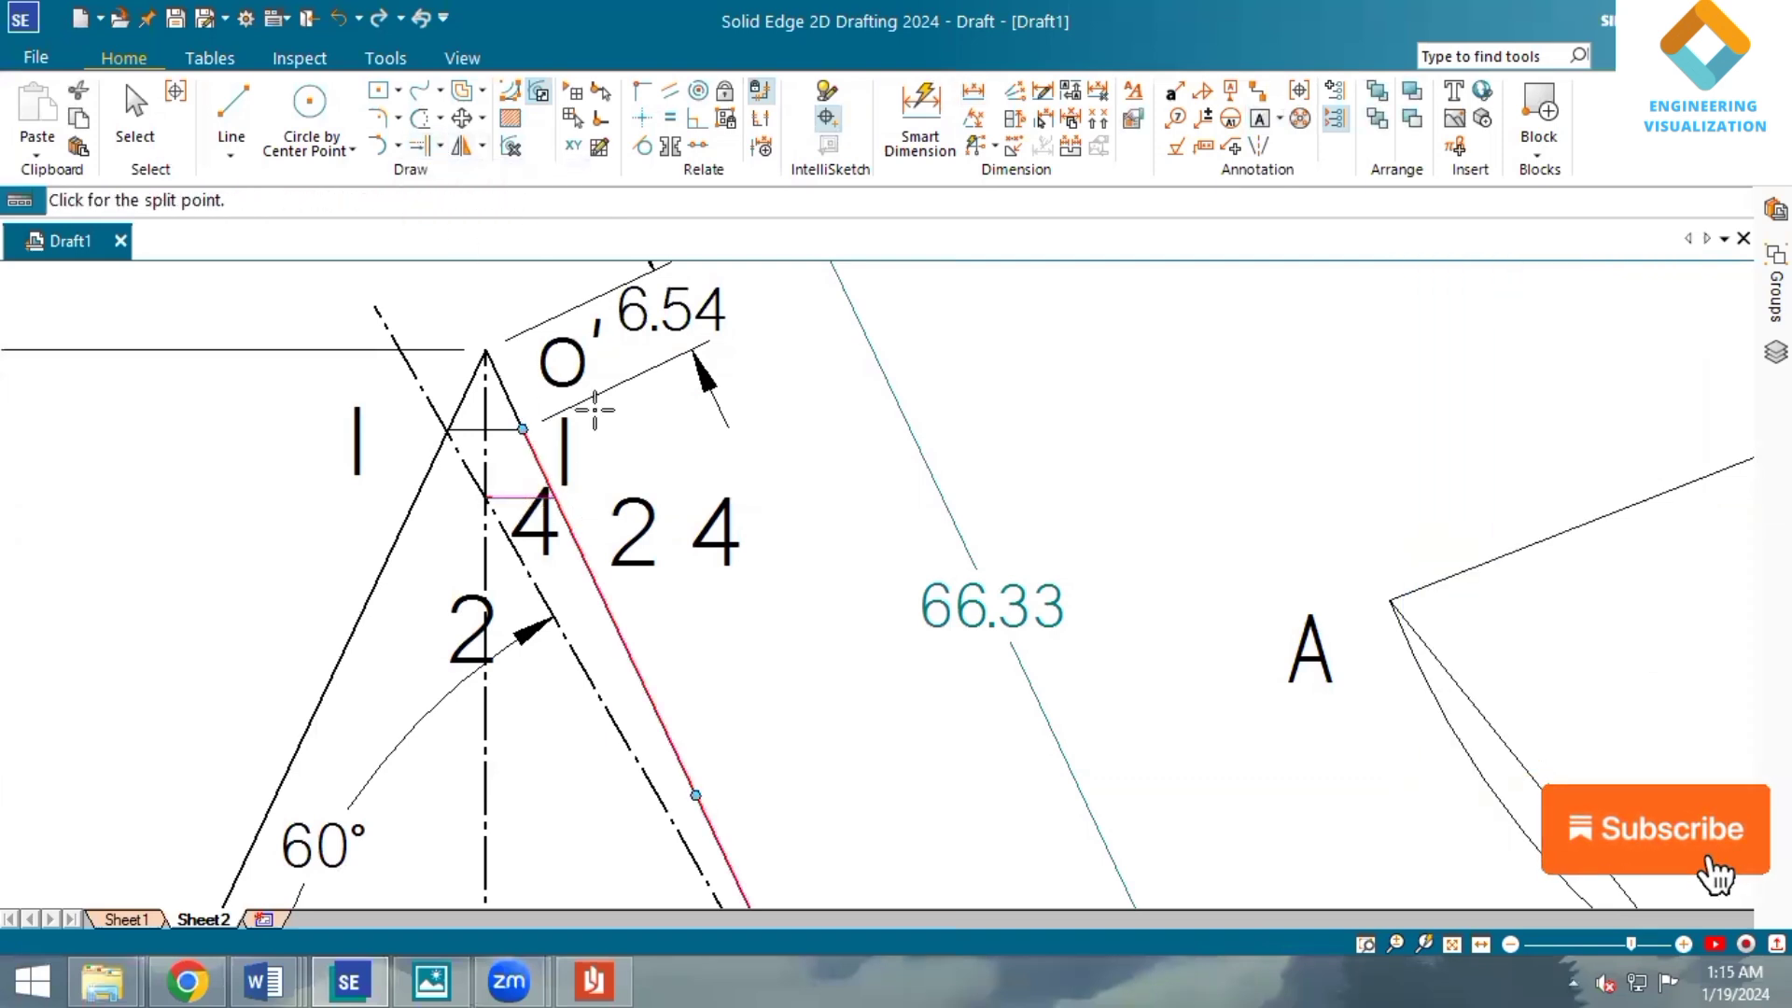
Add a By 2 Points distance dimension of 12.17 from the apex beside 6.54.
left_click(976, 103)
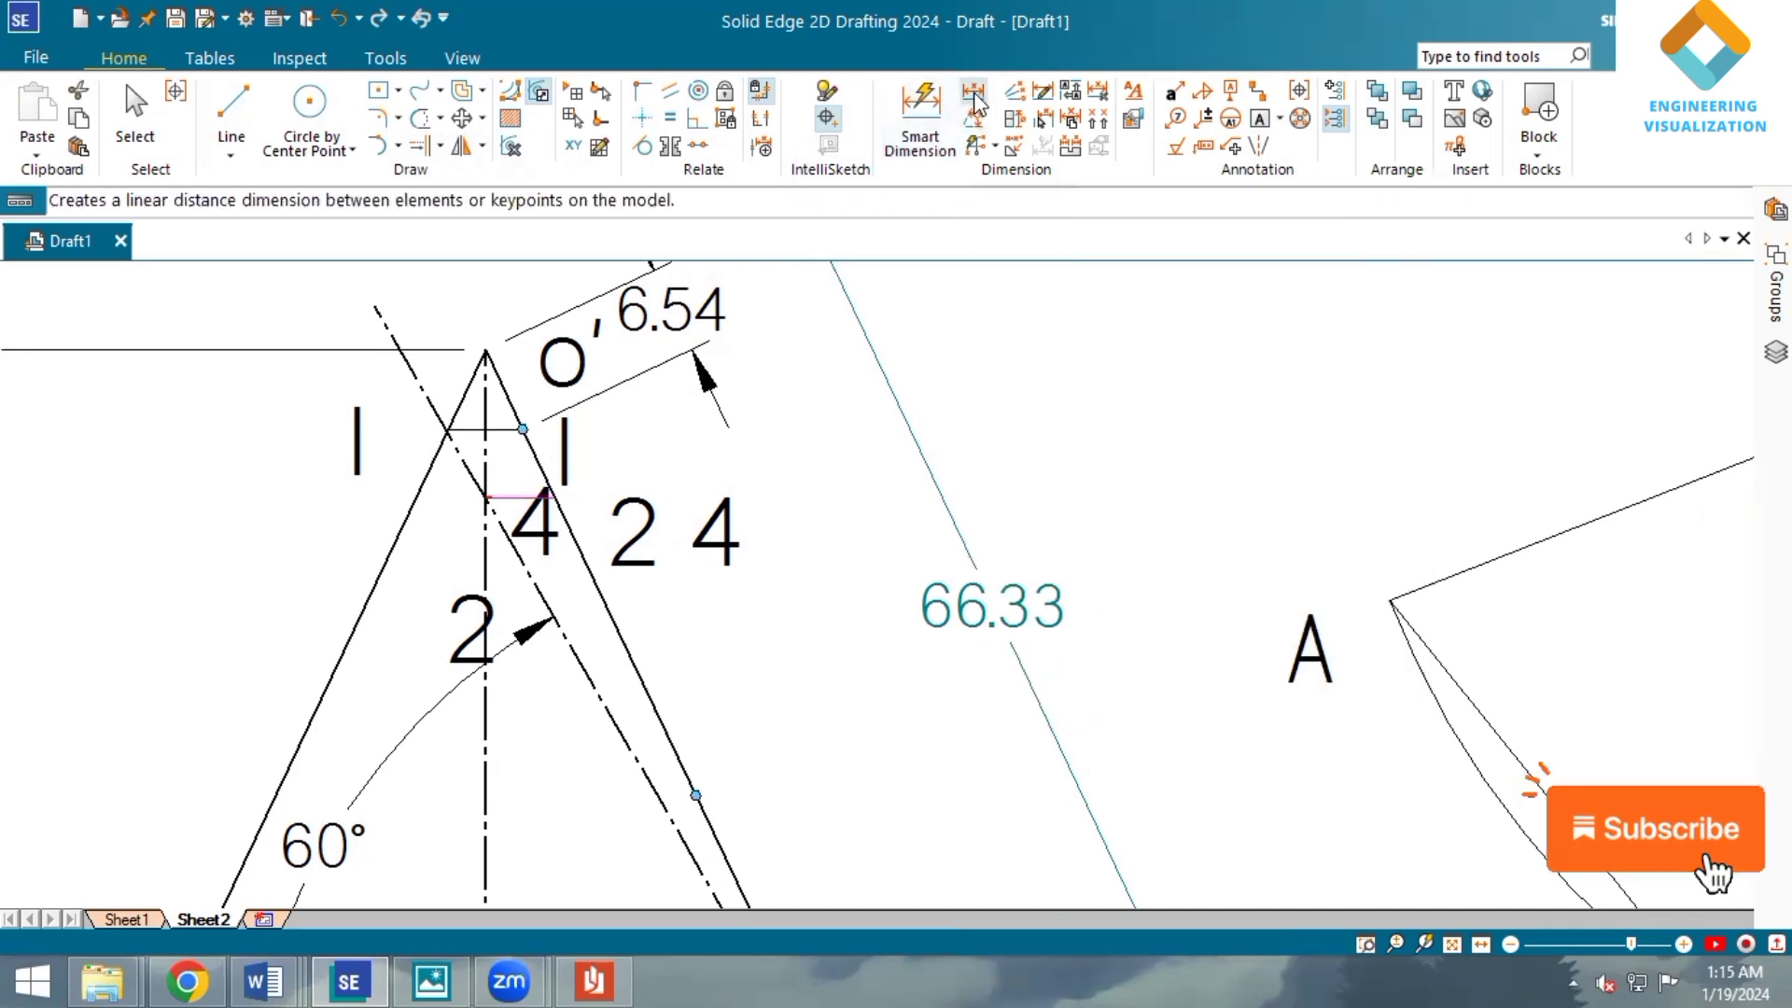
left_click(540, 497)
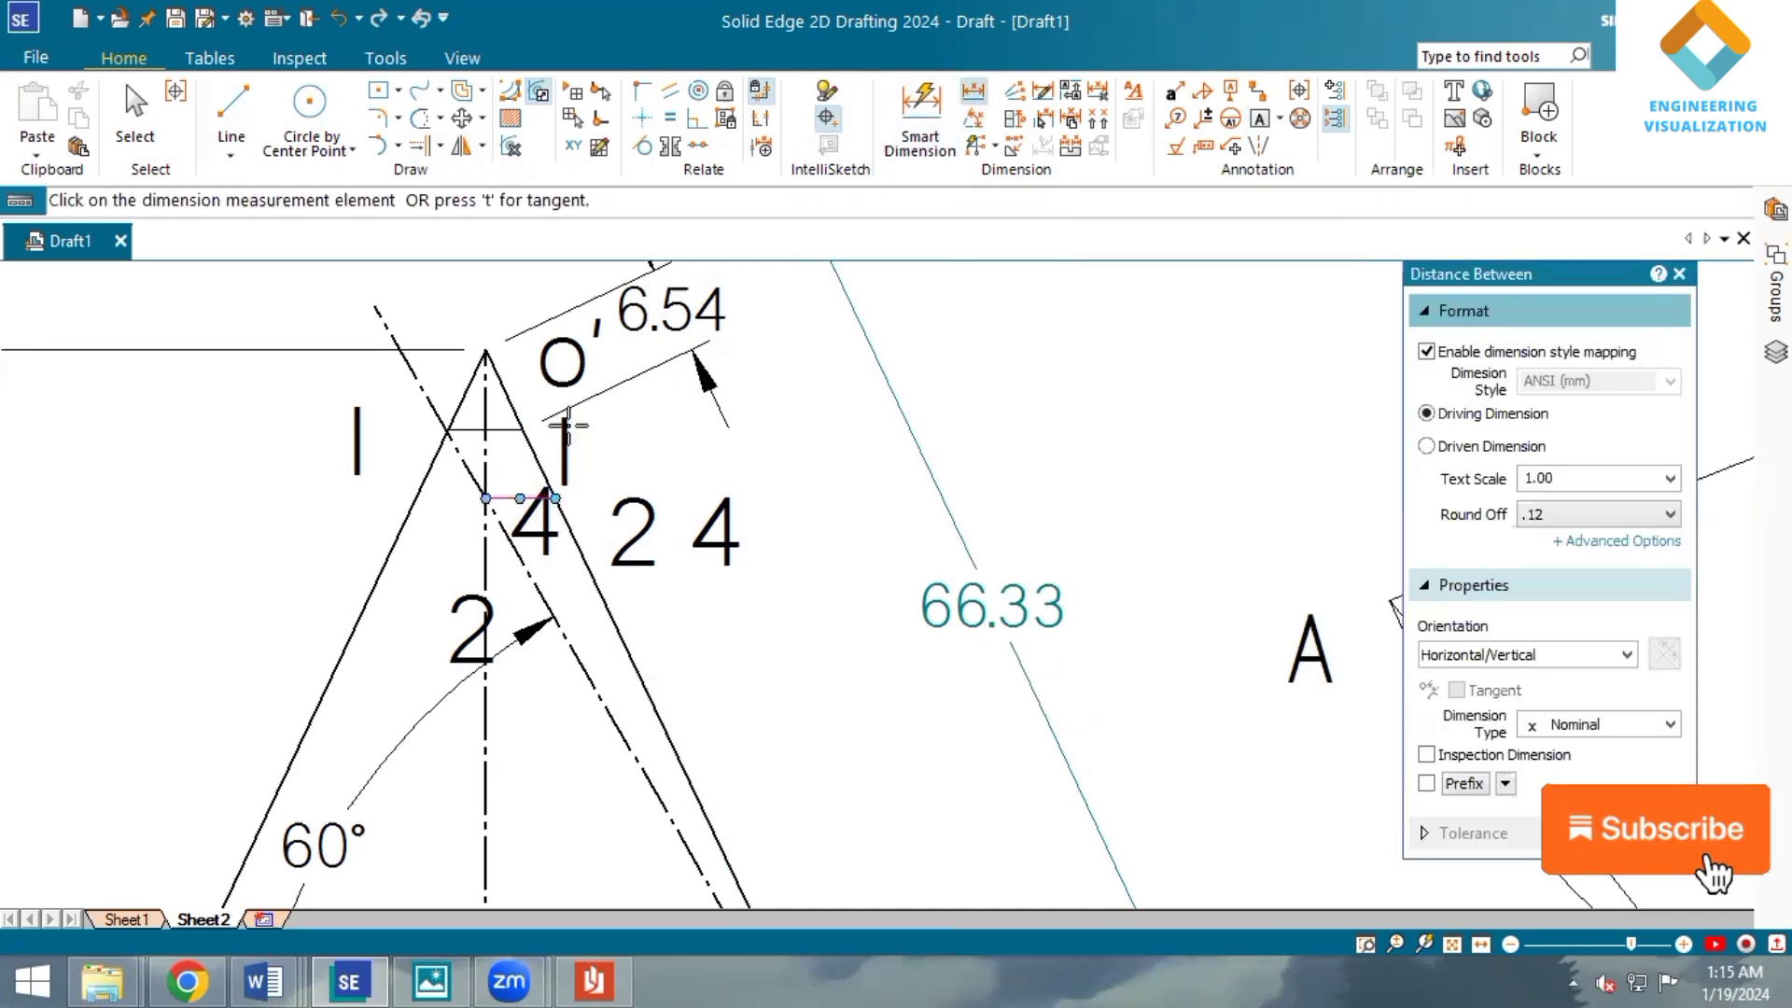
left_click(484, 341)
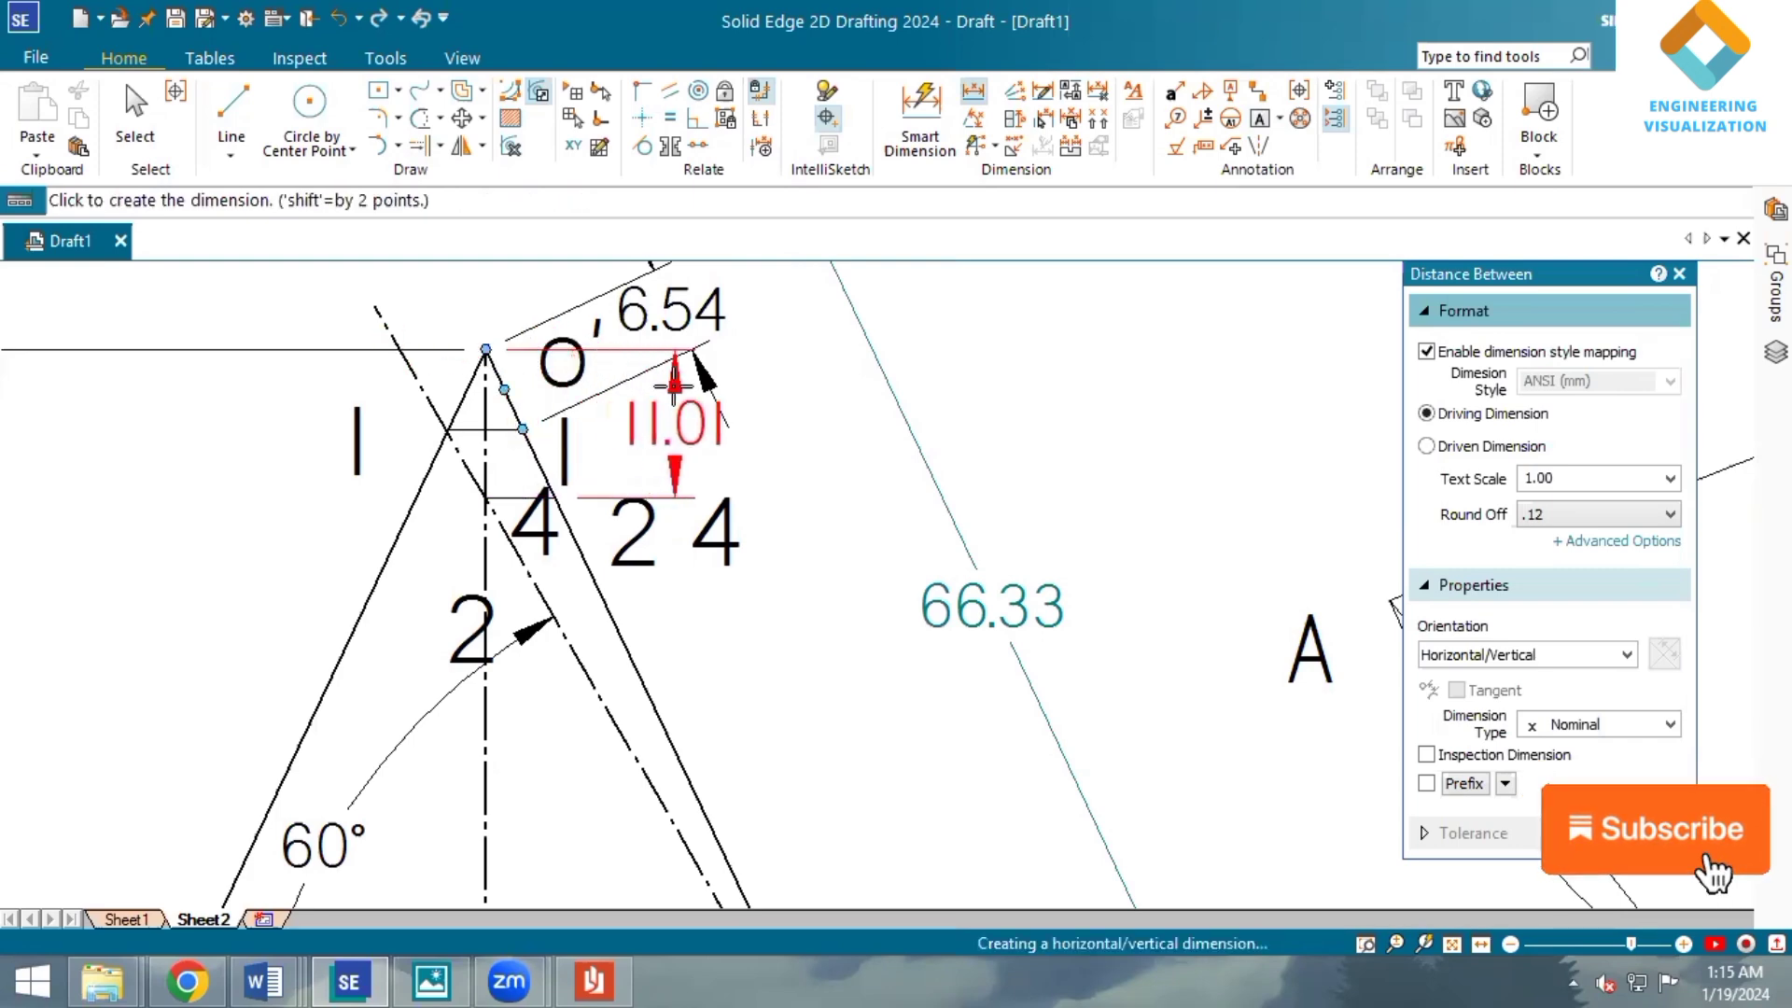
right_click(673, 386)
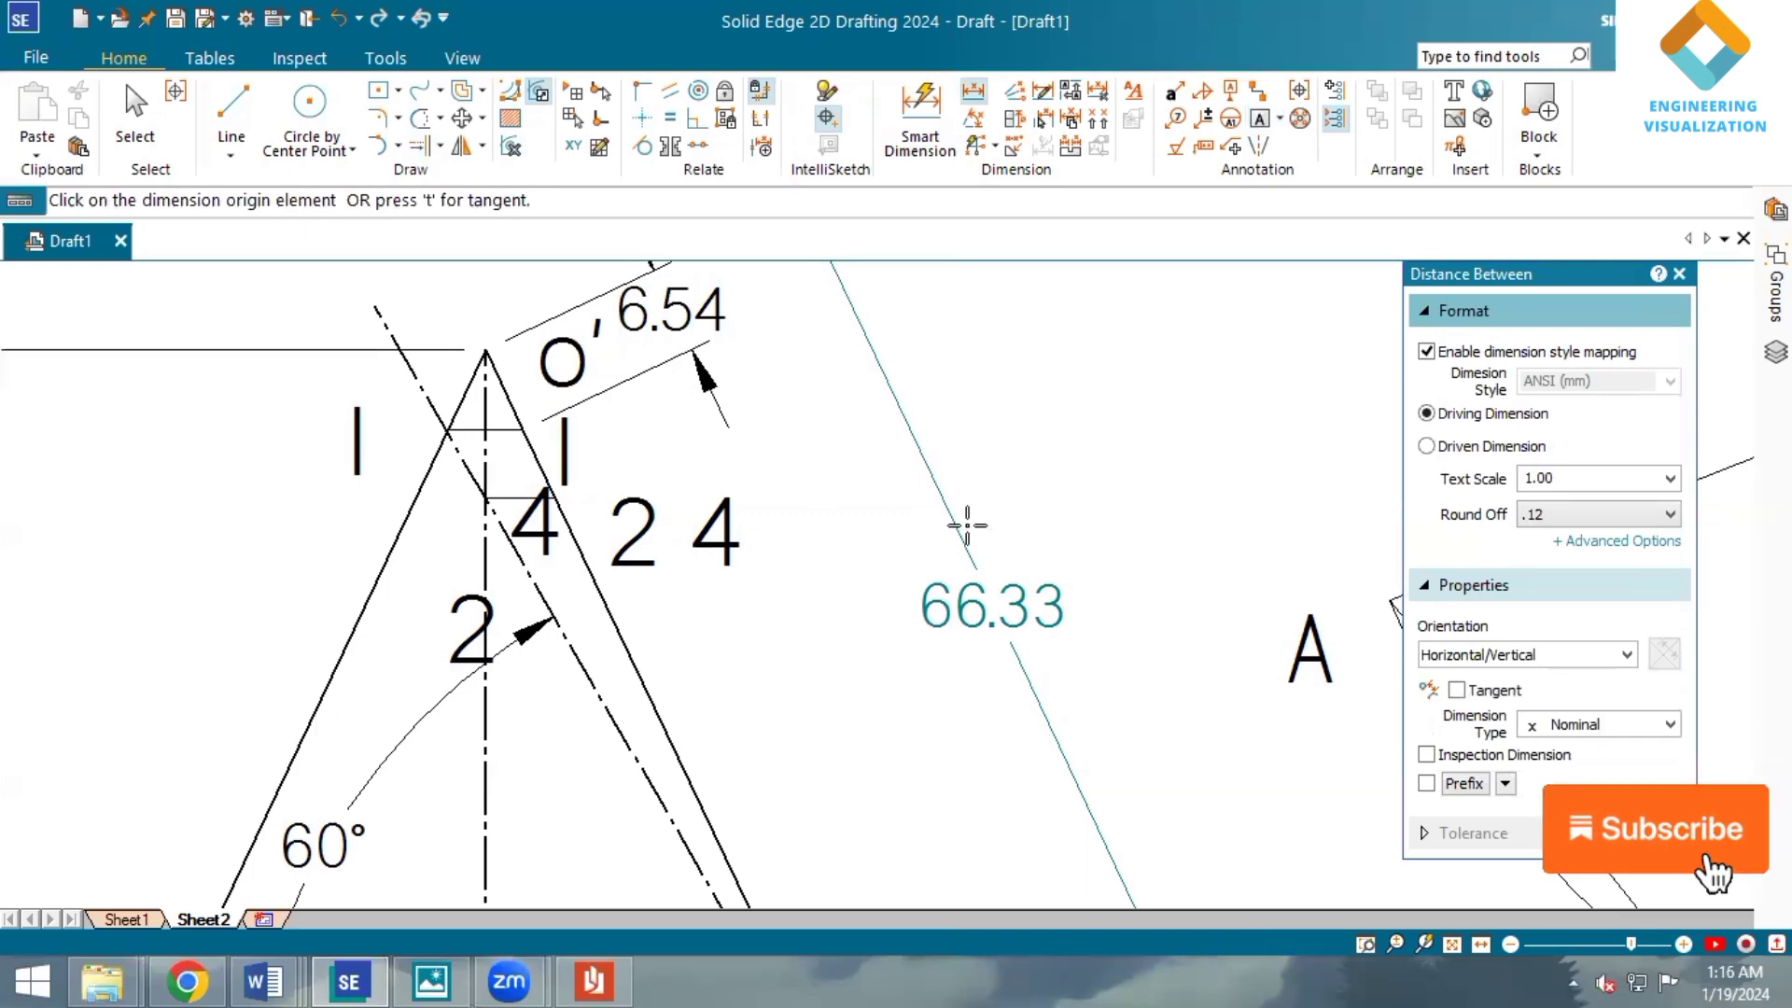
left_click(1628, 653)
left_click(1577, 702)
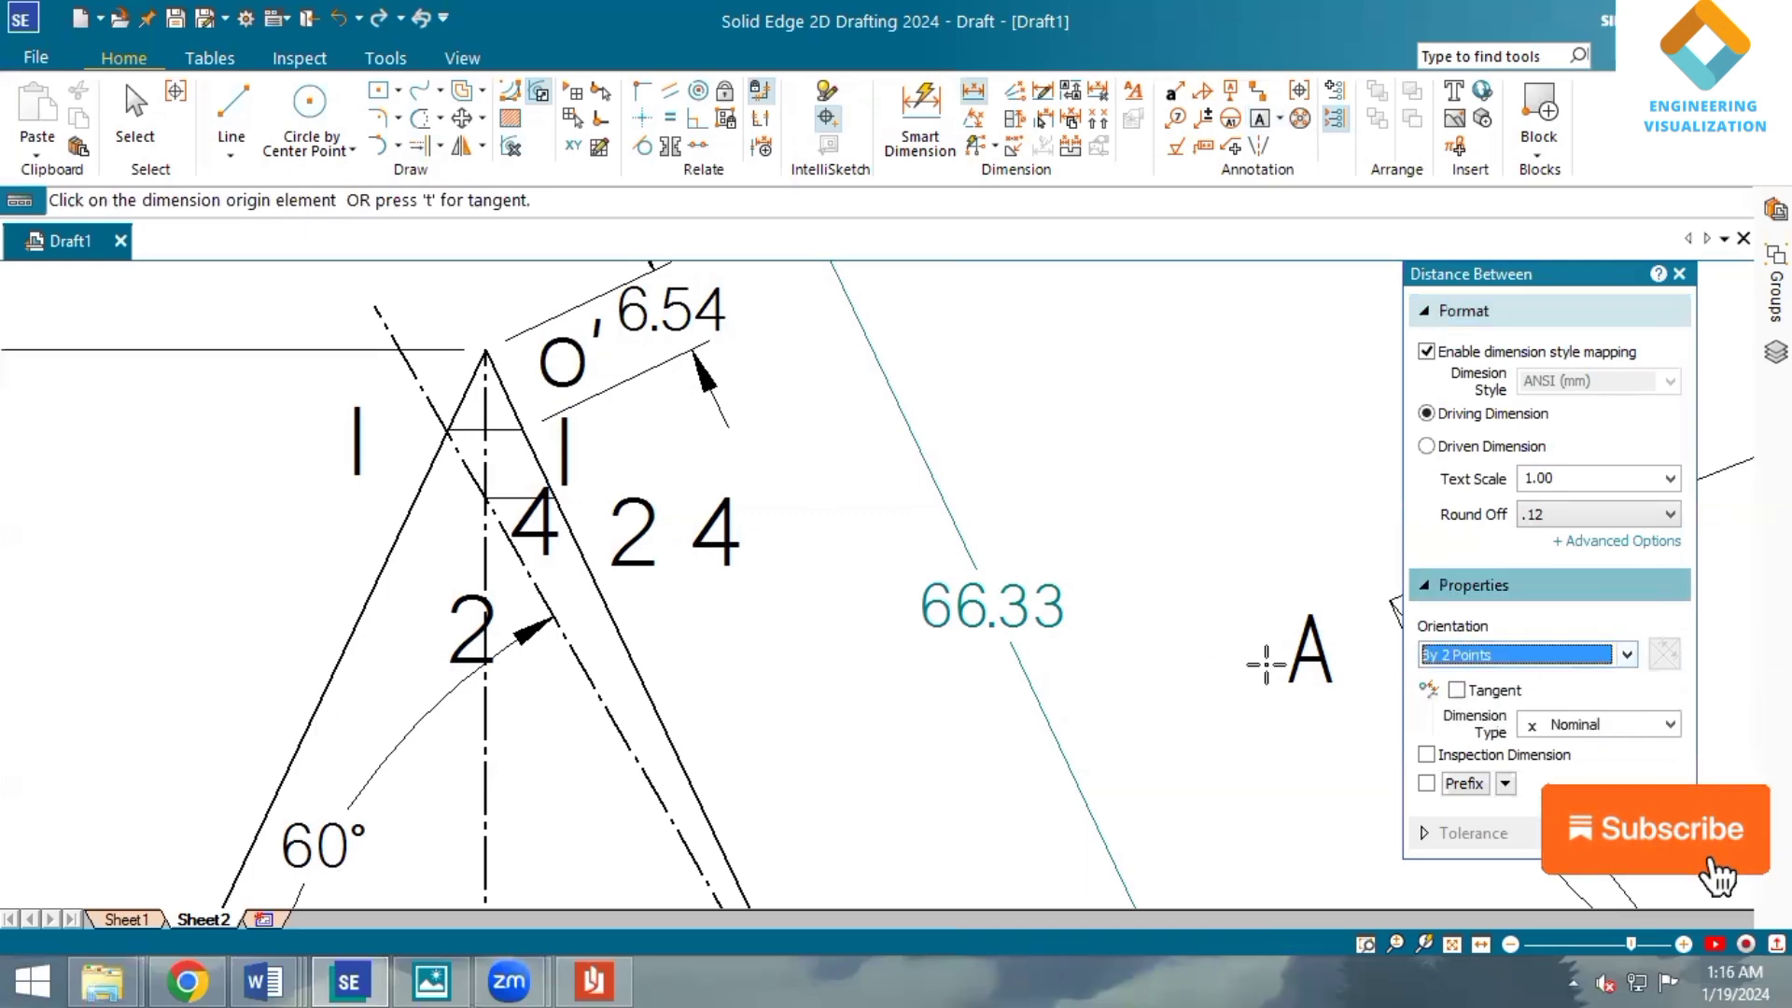
left_click(553, 498)
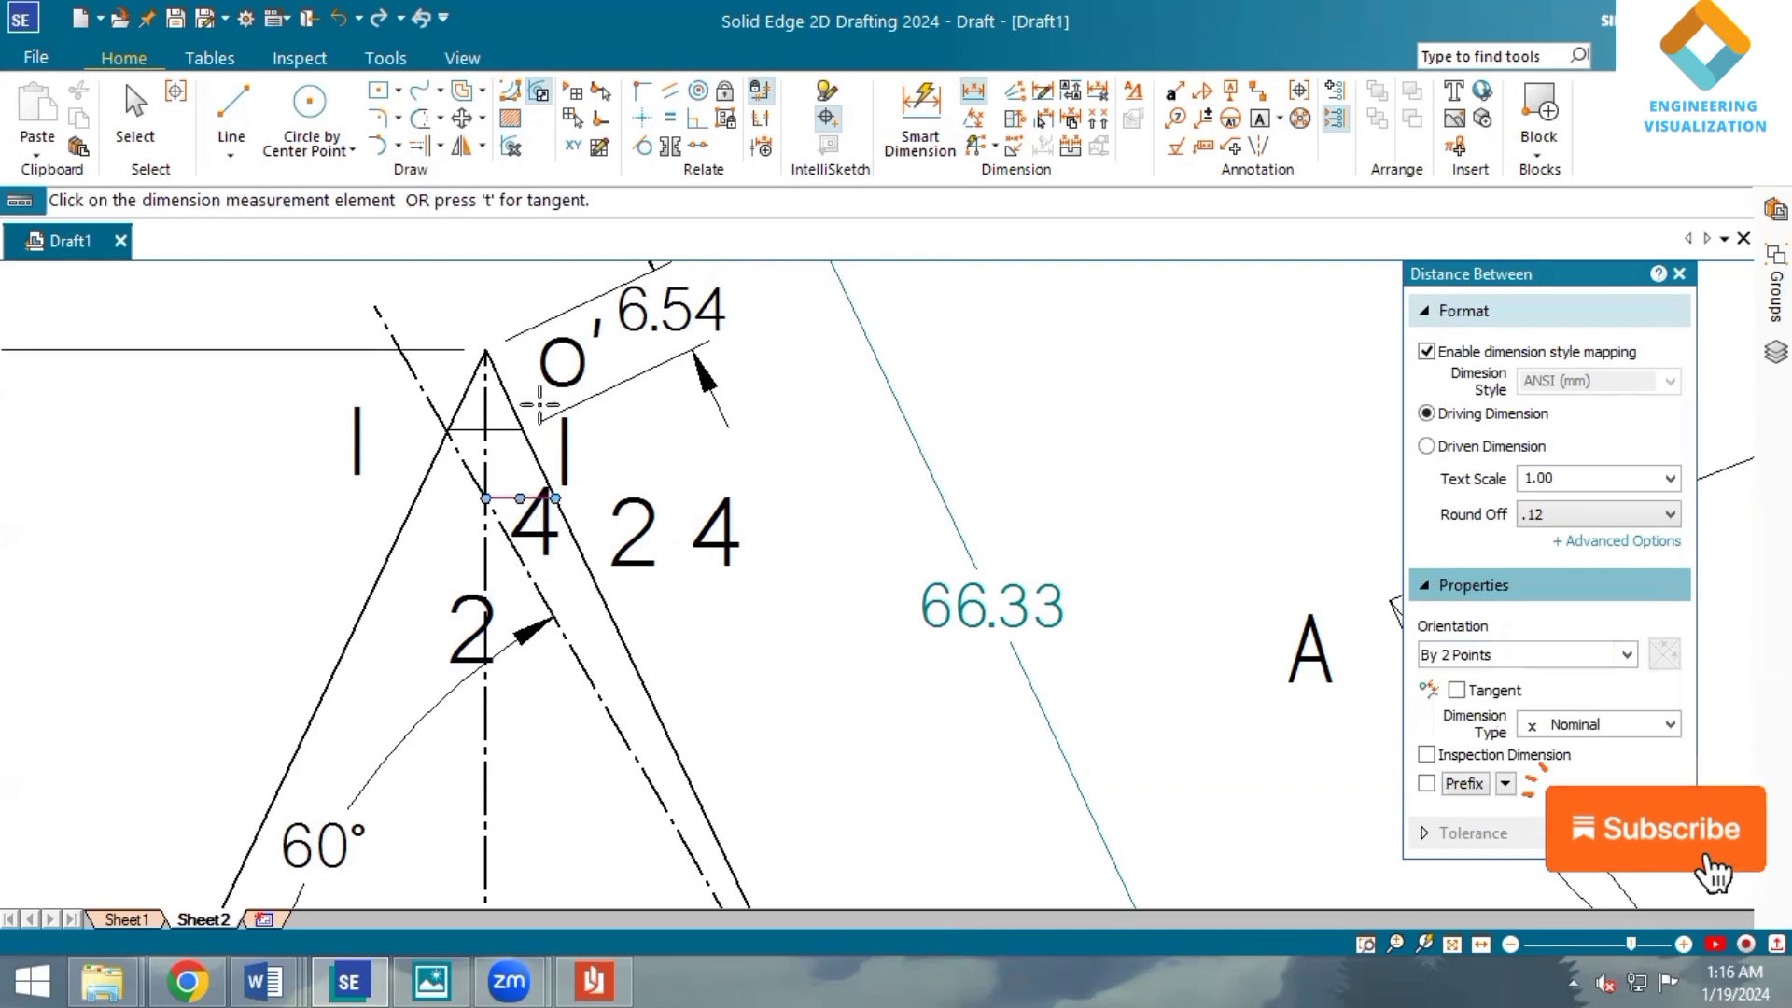
left_click(486, 351)
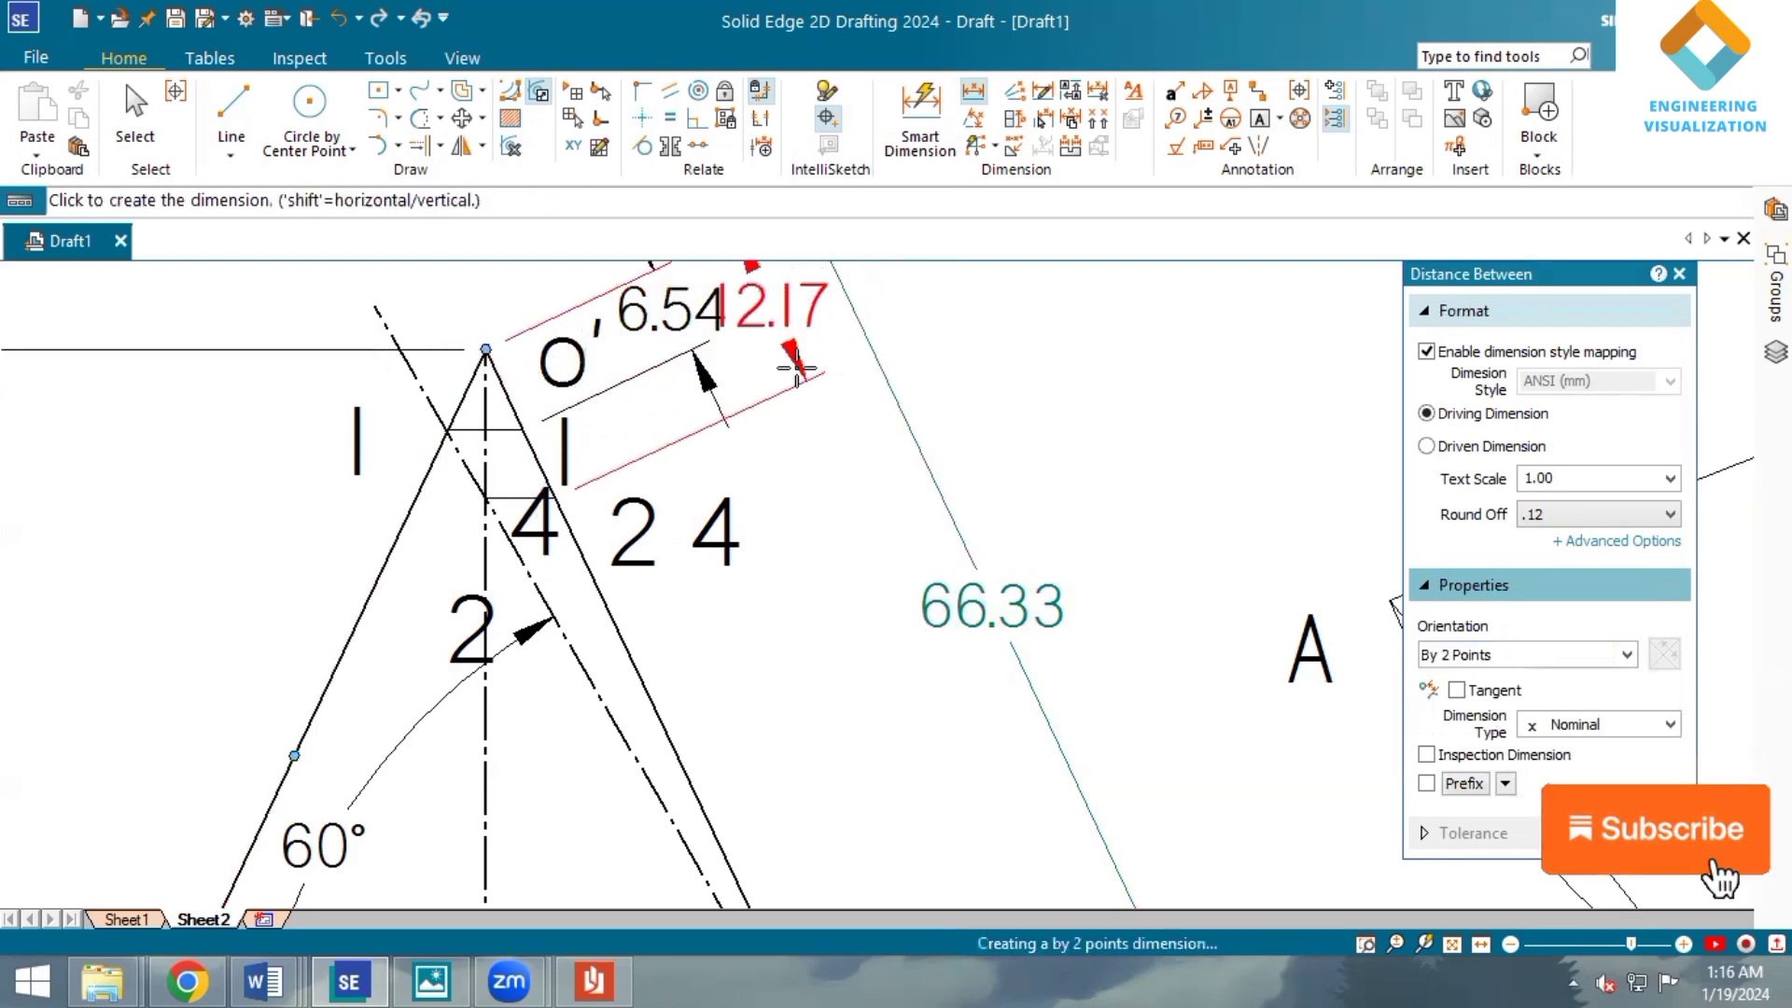
left_click(822, 354)
left_click(1454, 945)
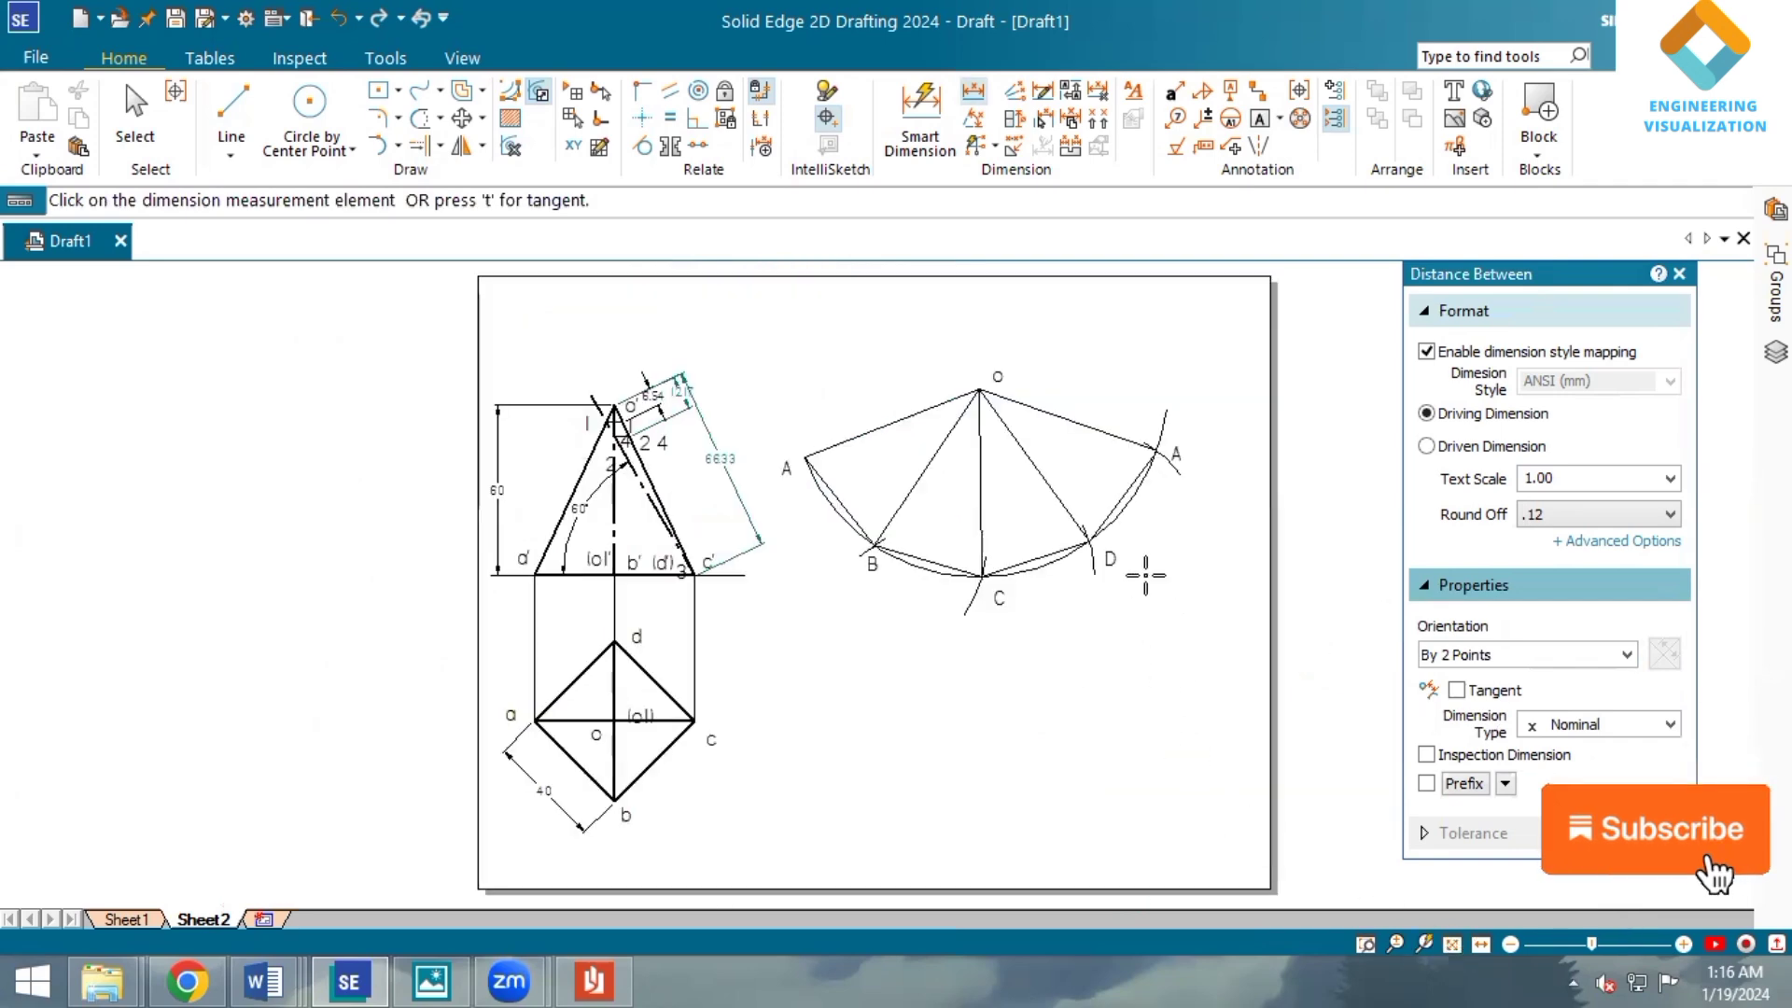
scroll(1135, 551, "up", 1)
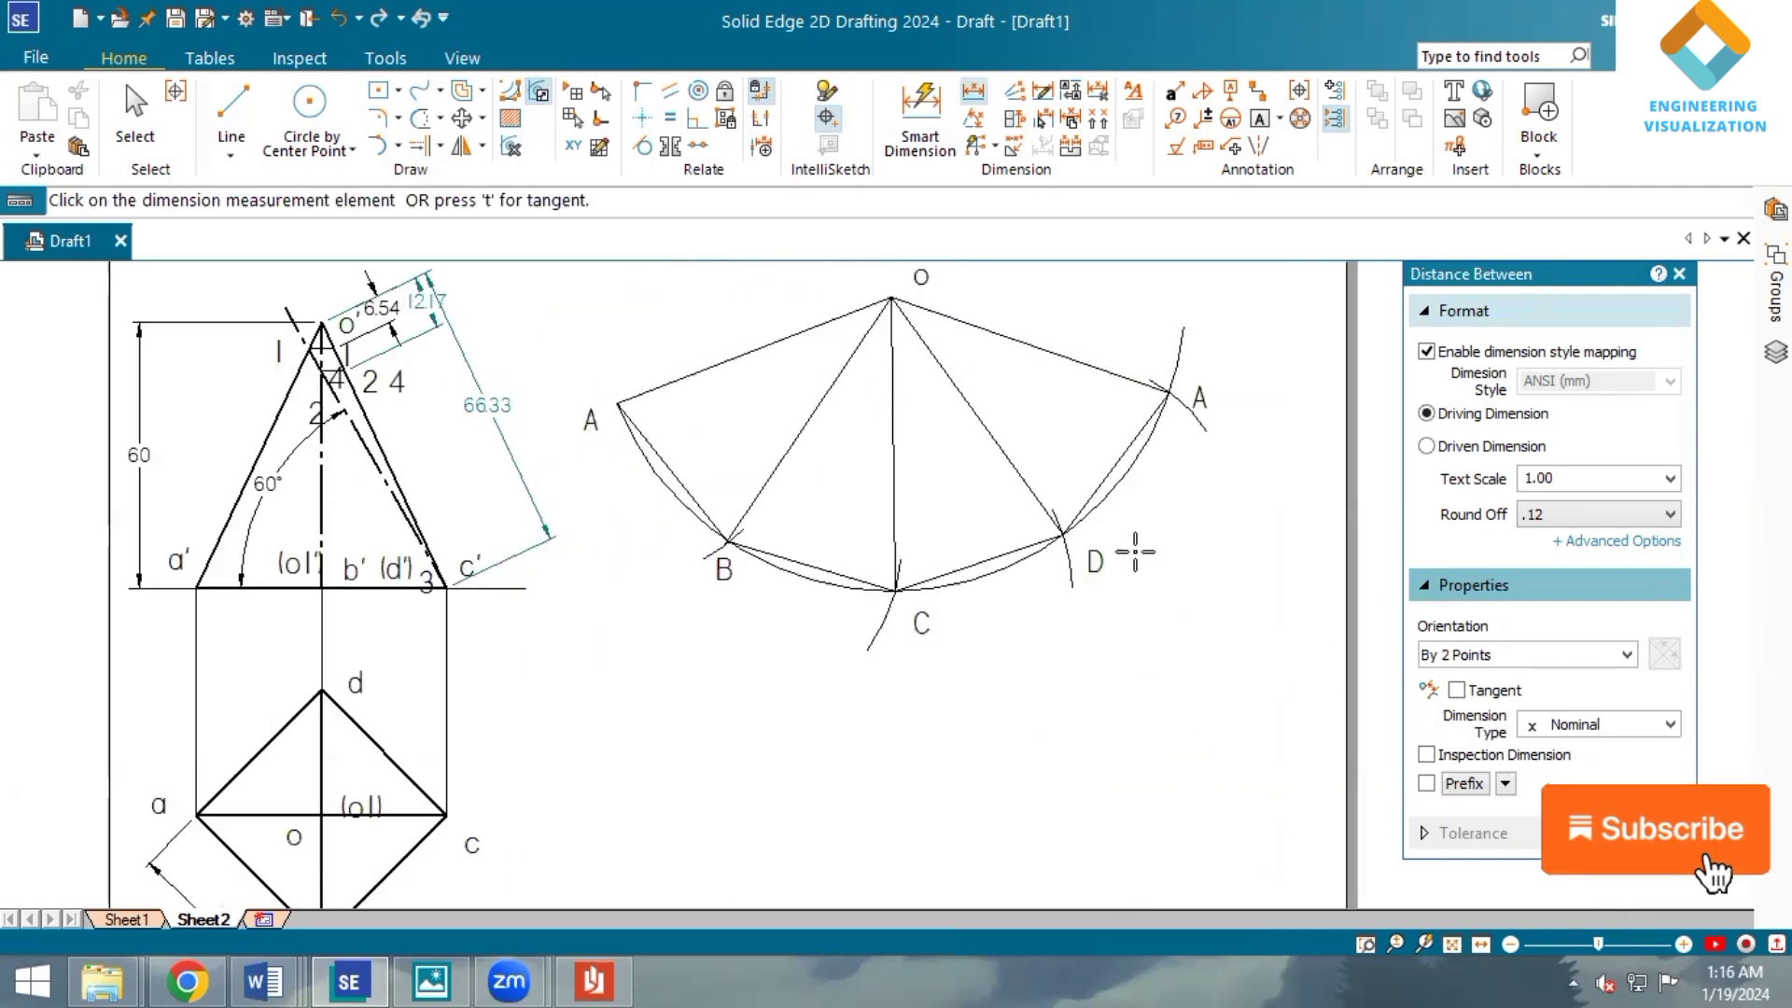
Draw a 6.54 mm arc centred on development apex O, near the apex.
left_click(399, 146)
left_click(429, 234)
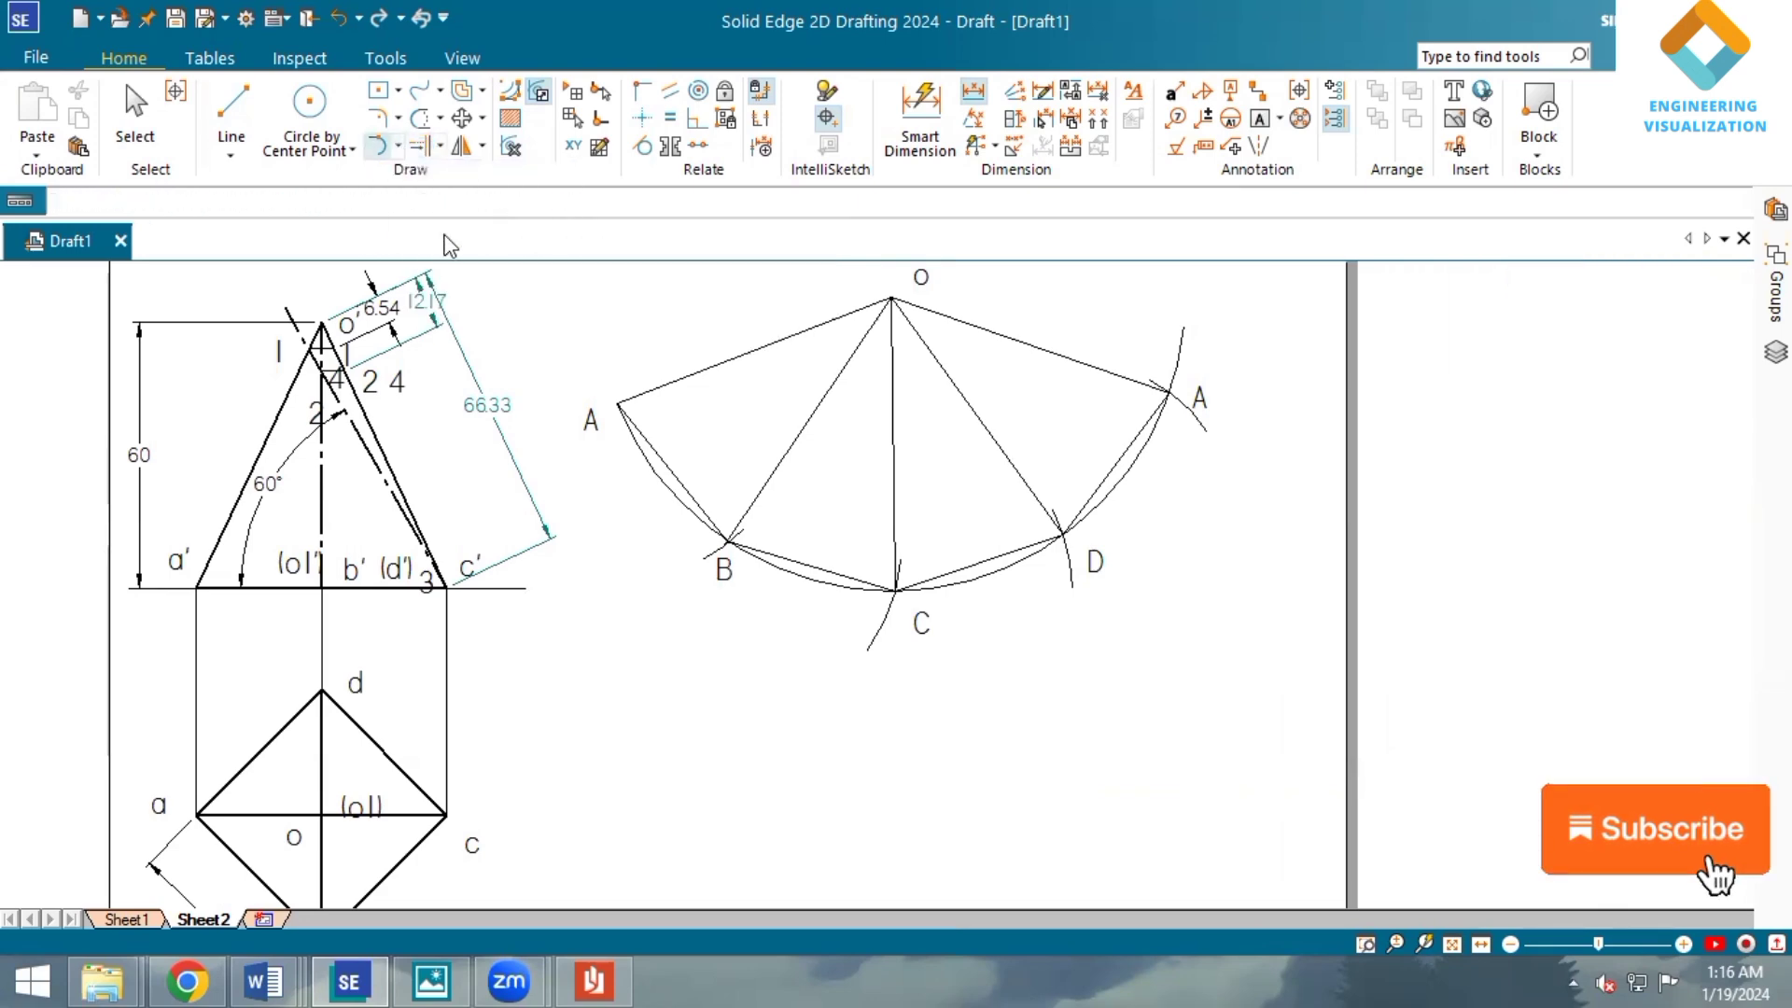
left_click(881, 300)
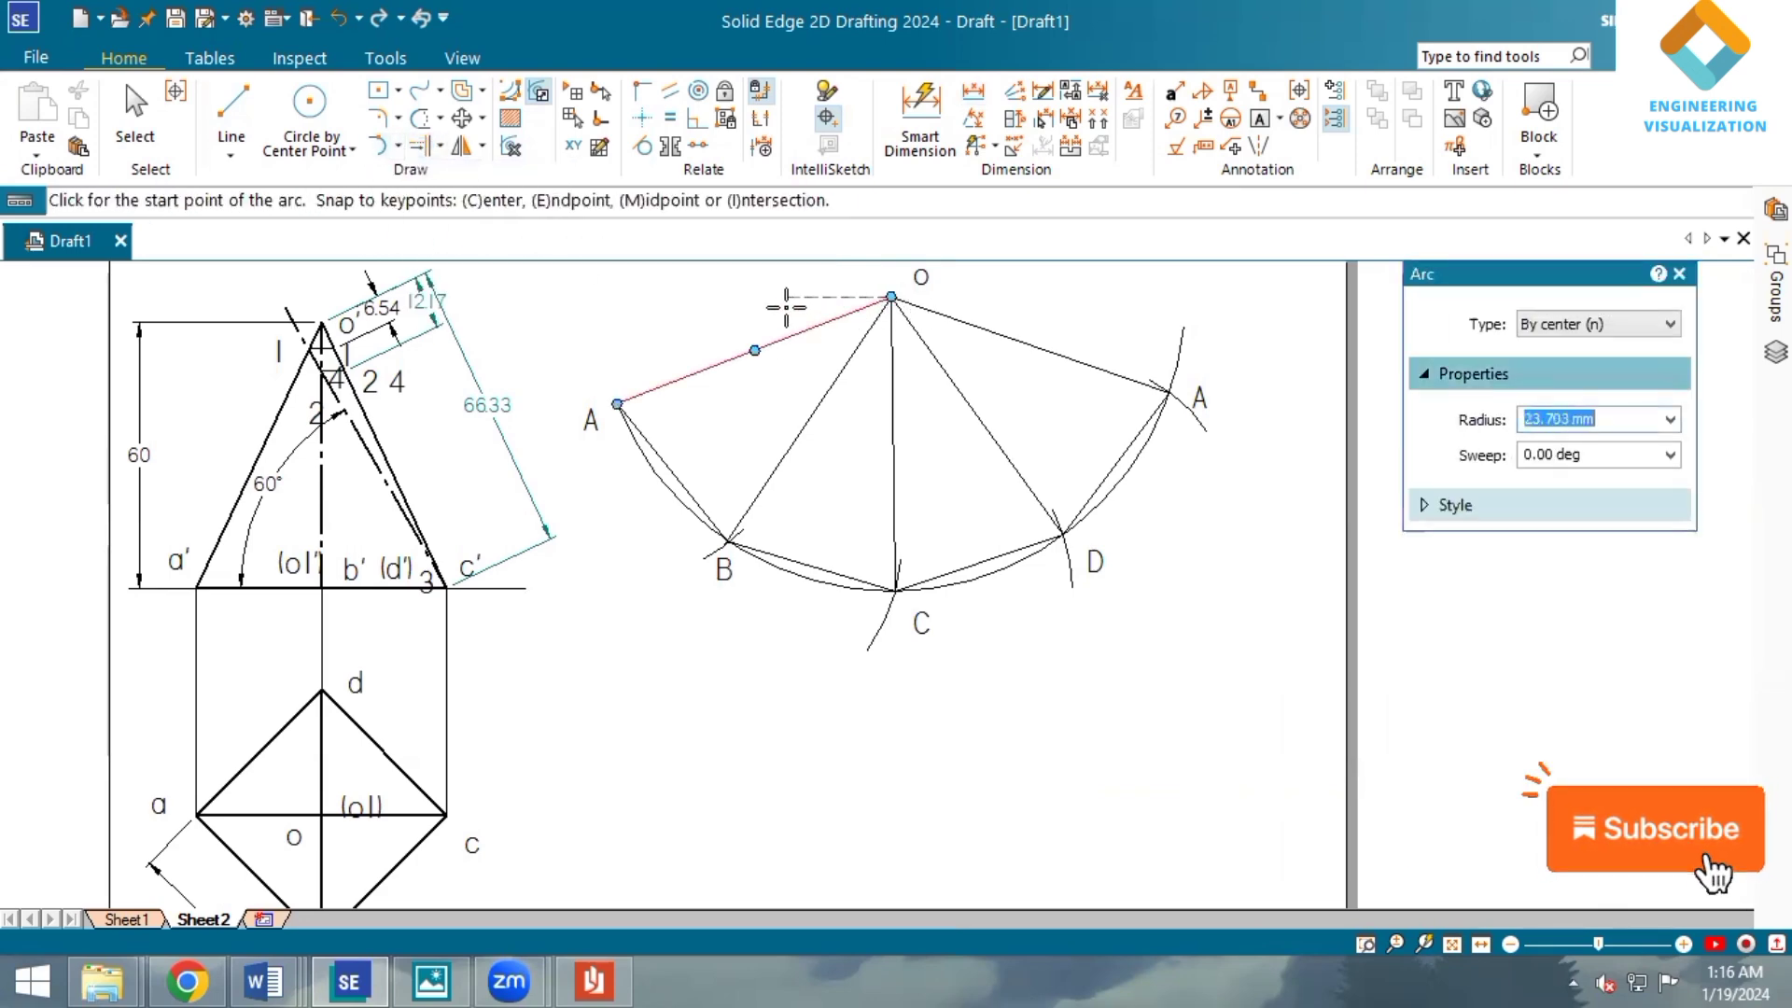
type("6.")
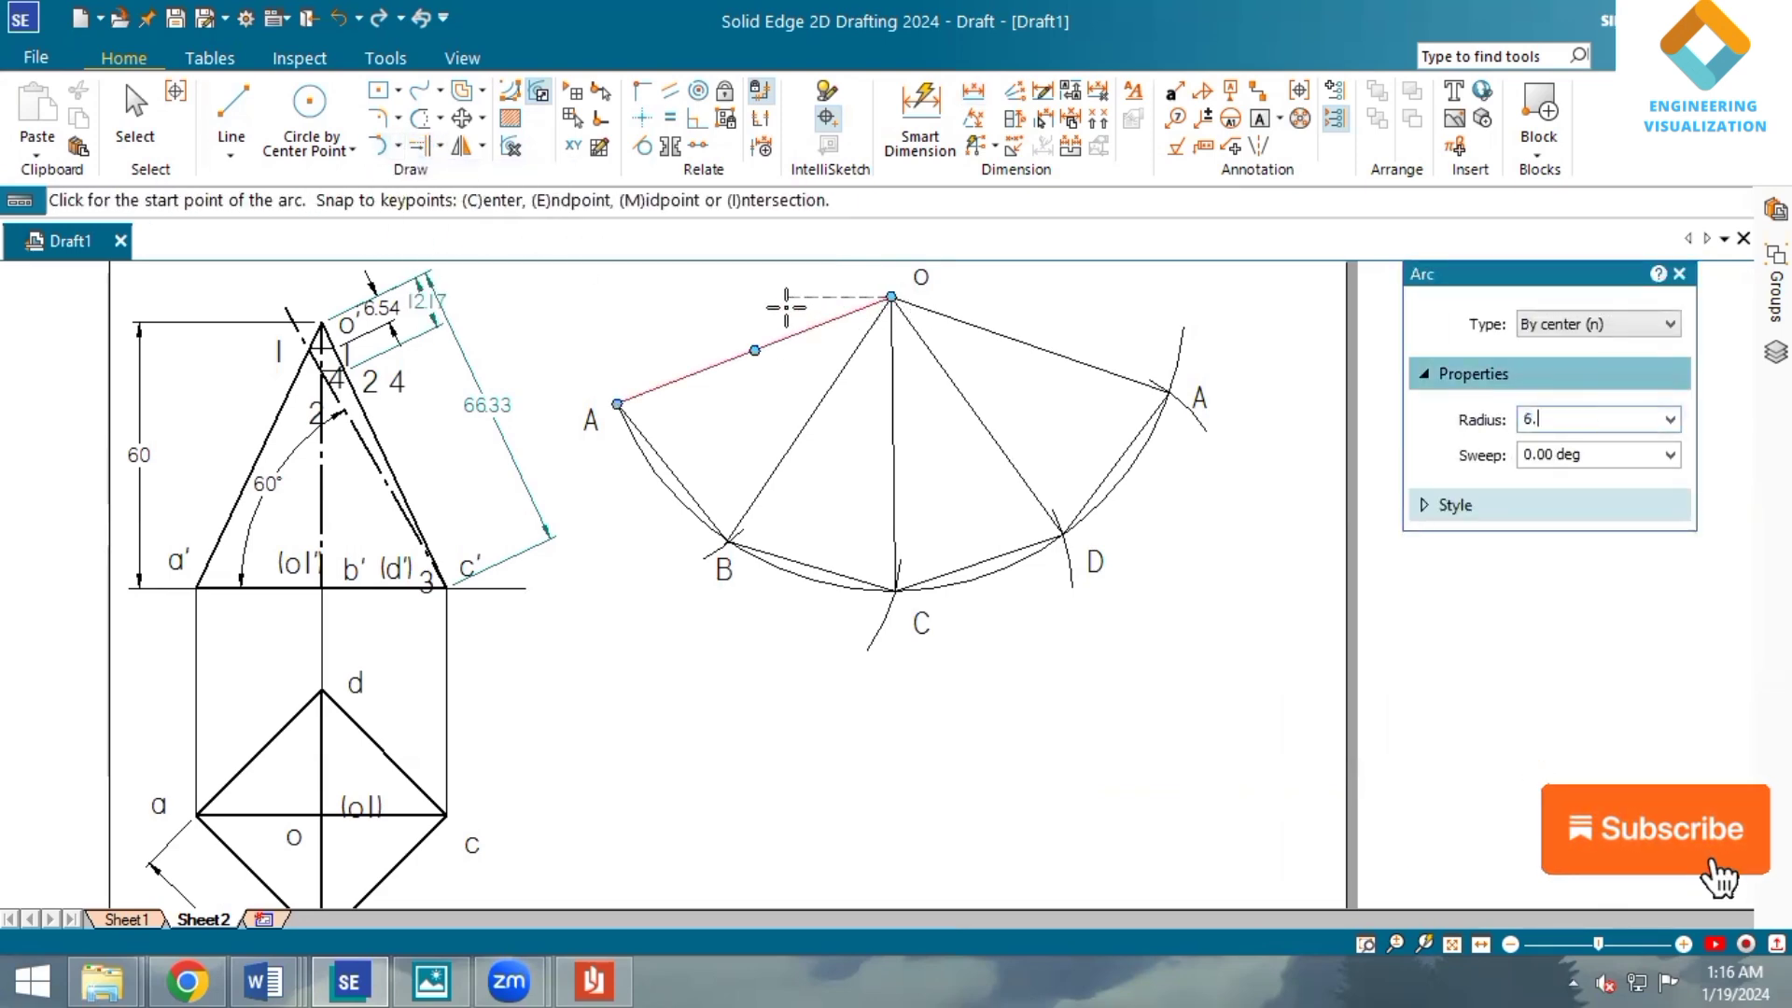
type("54")
key("Return")
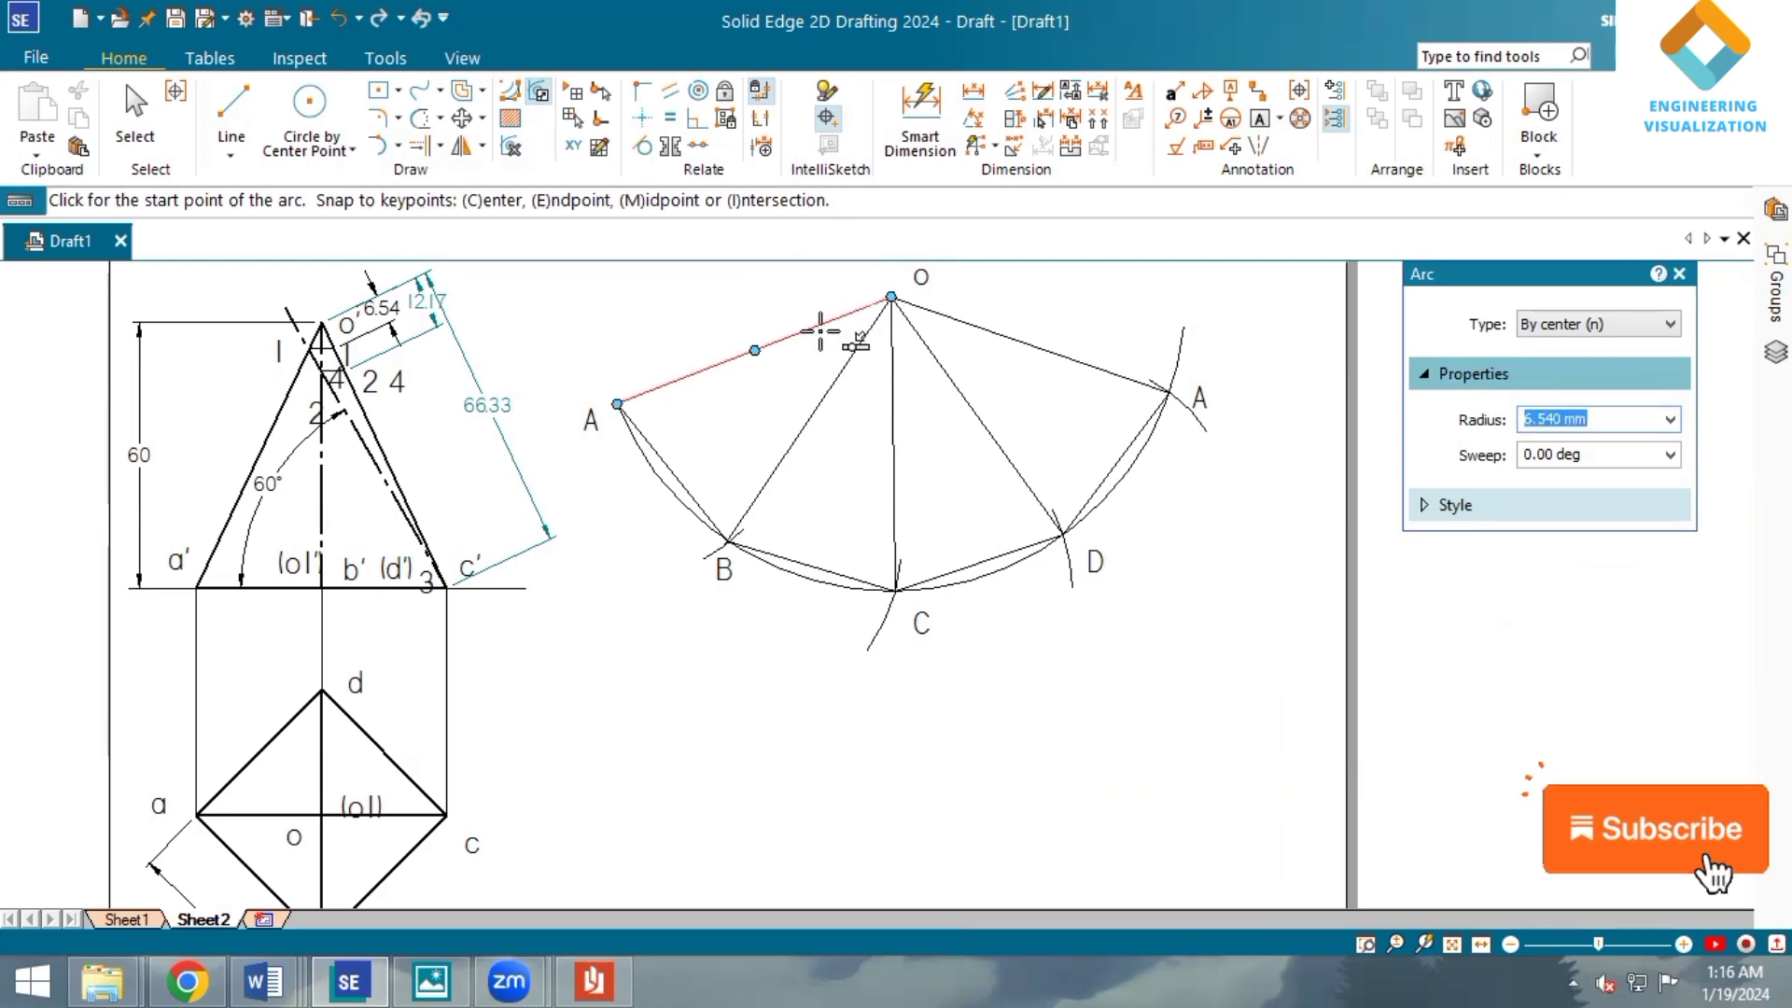
scroll(820, 331, "up", 3)
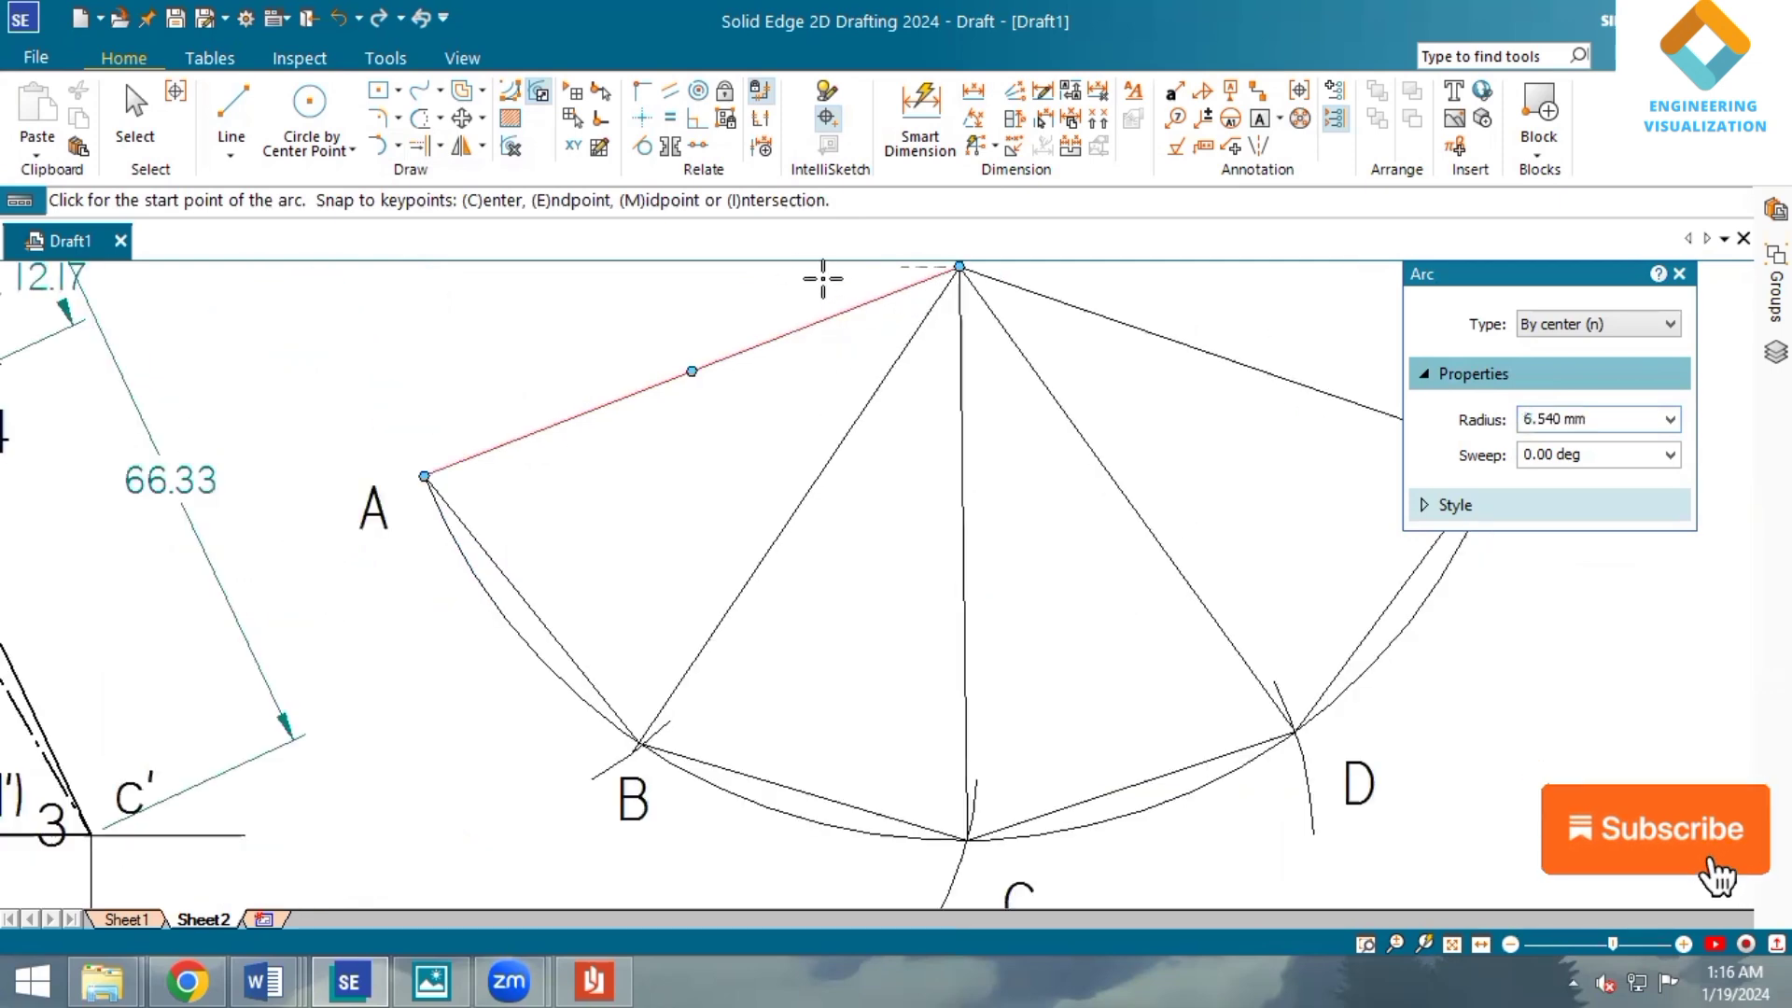
left_click(961, 270)
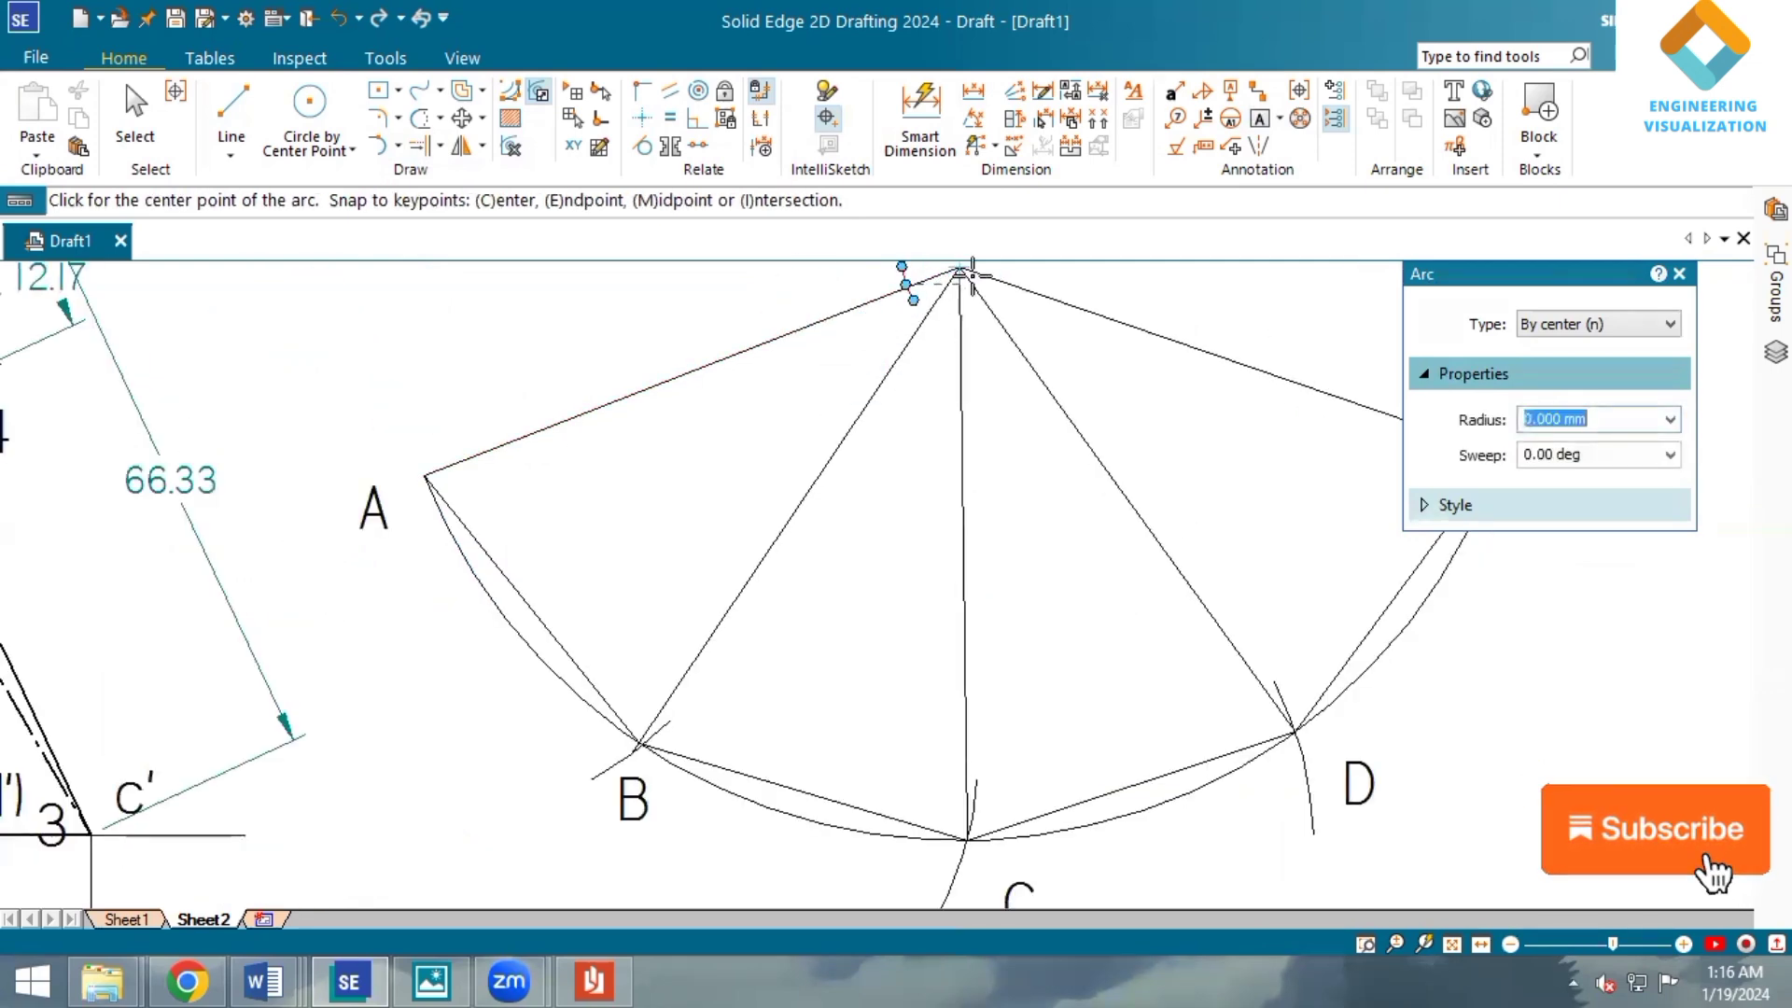
left_click(962, 268)
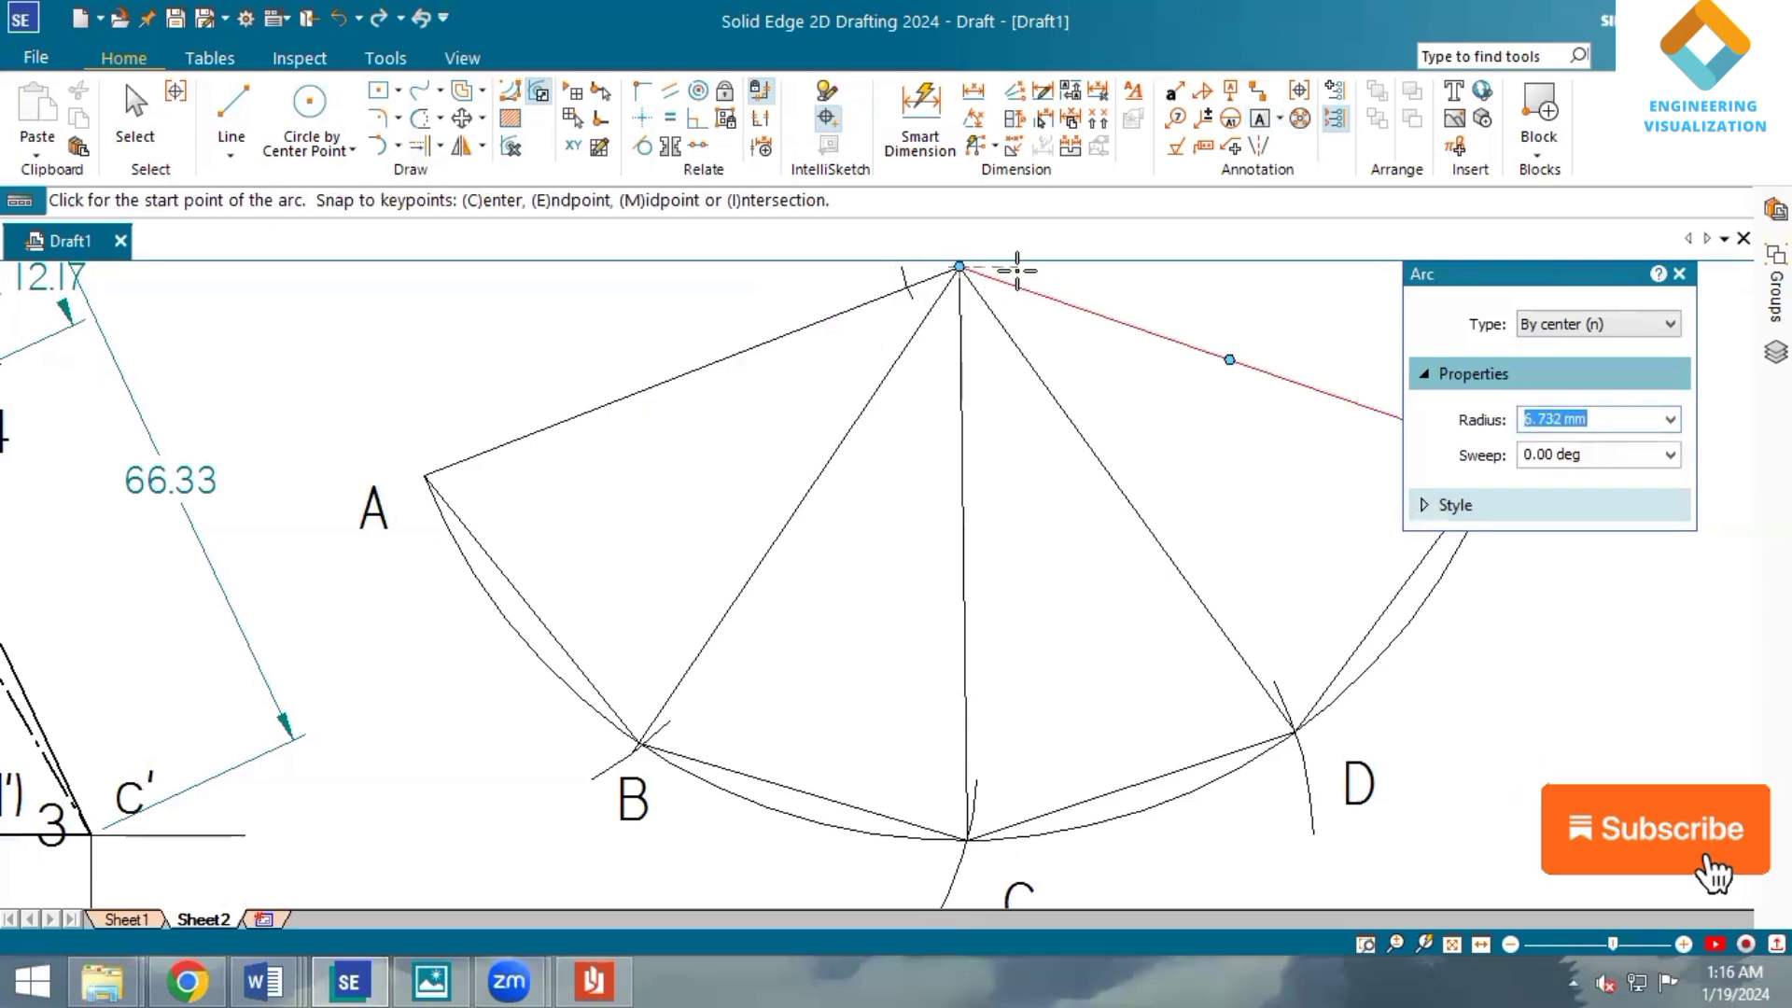
left_click(958, 267)
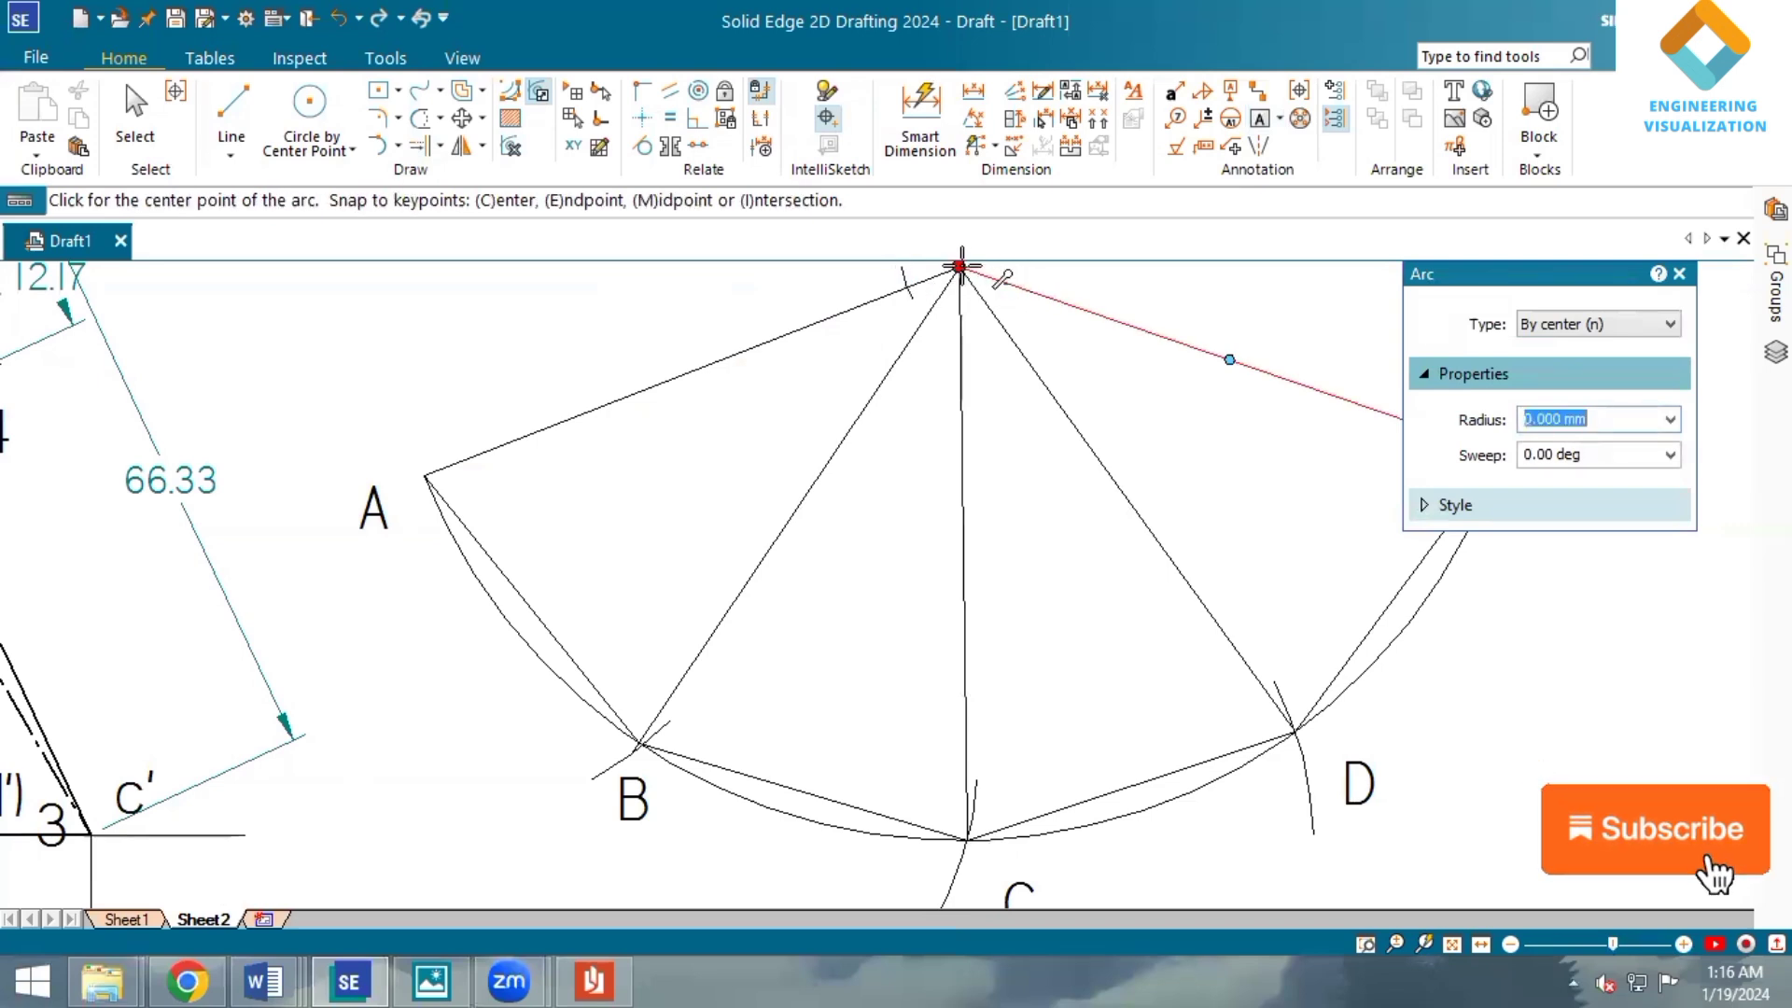
left_click(960, 267)
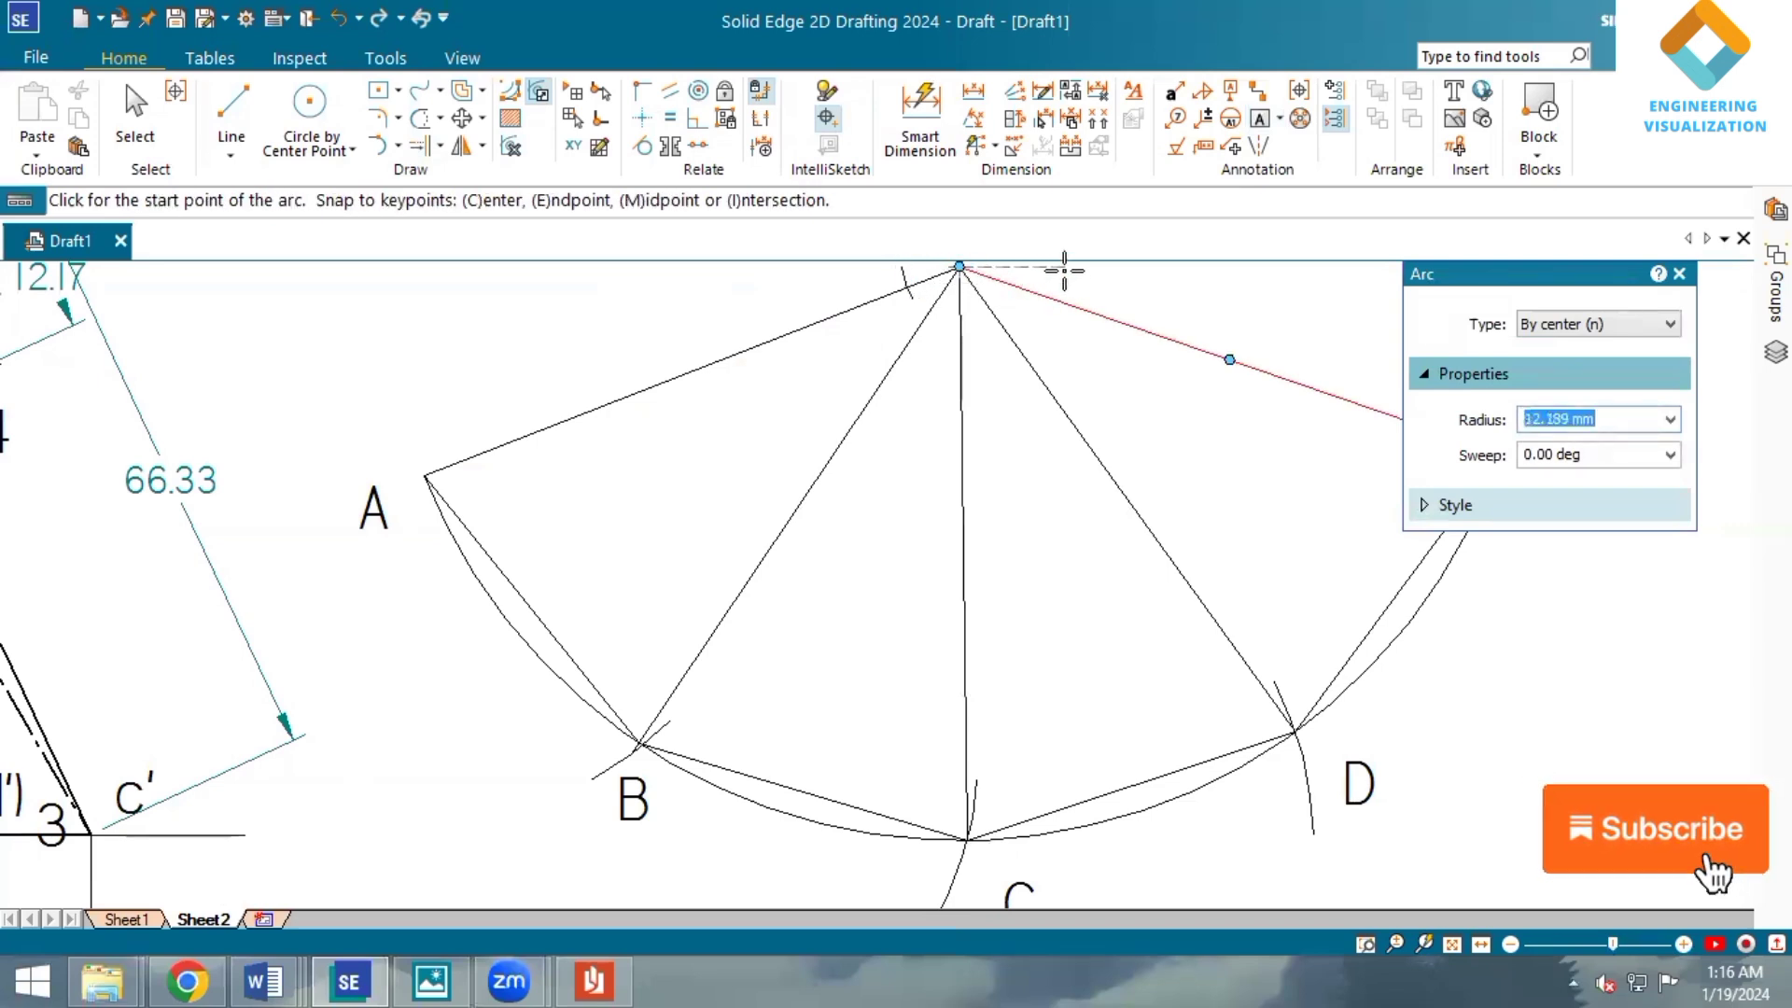
scroll(1059, 270, "down", 1)
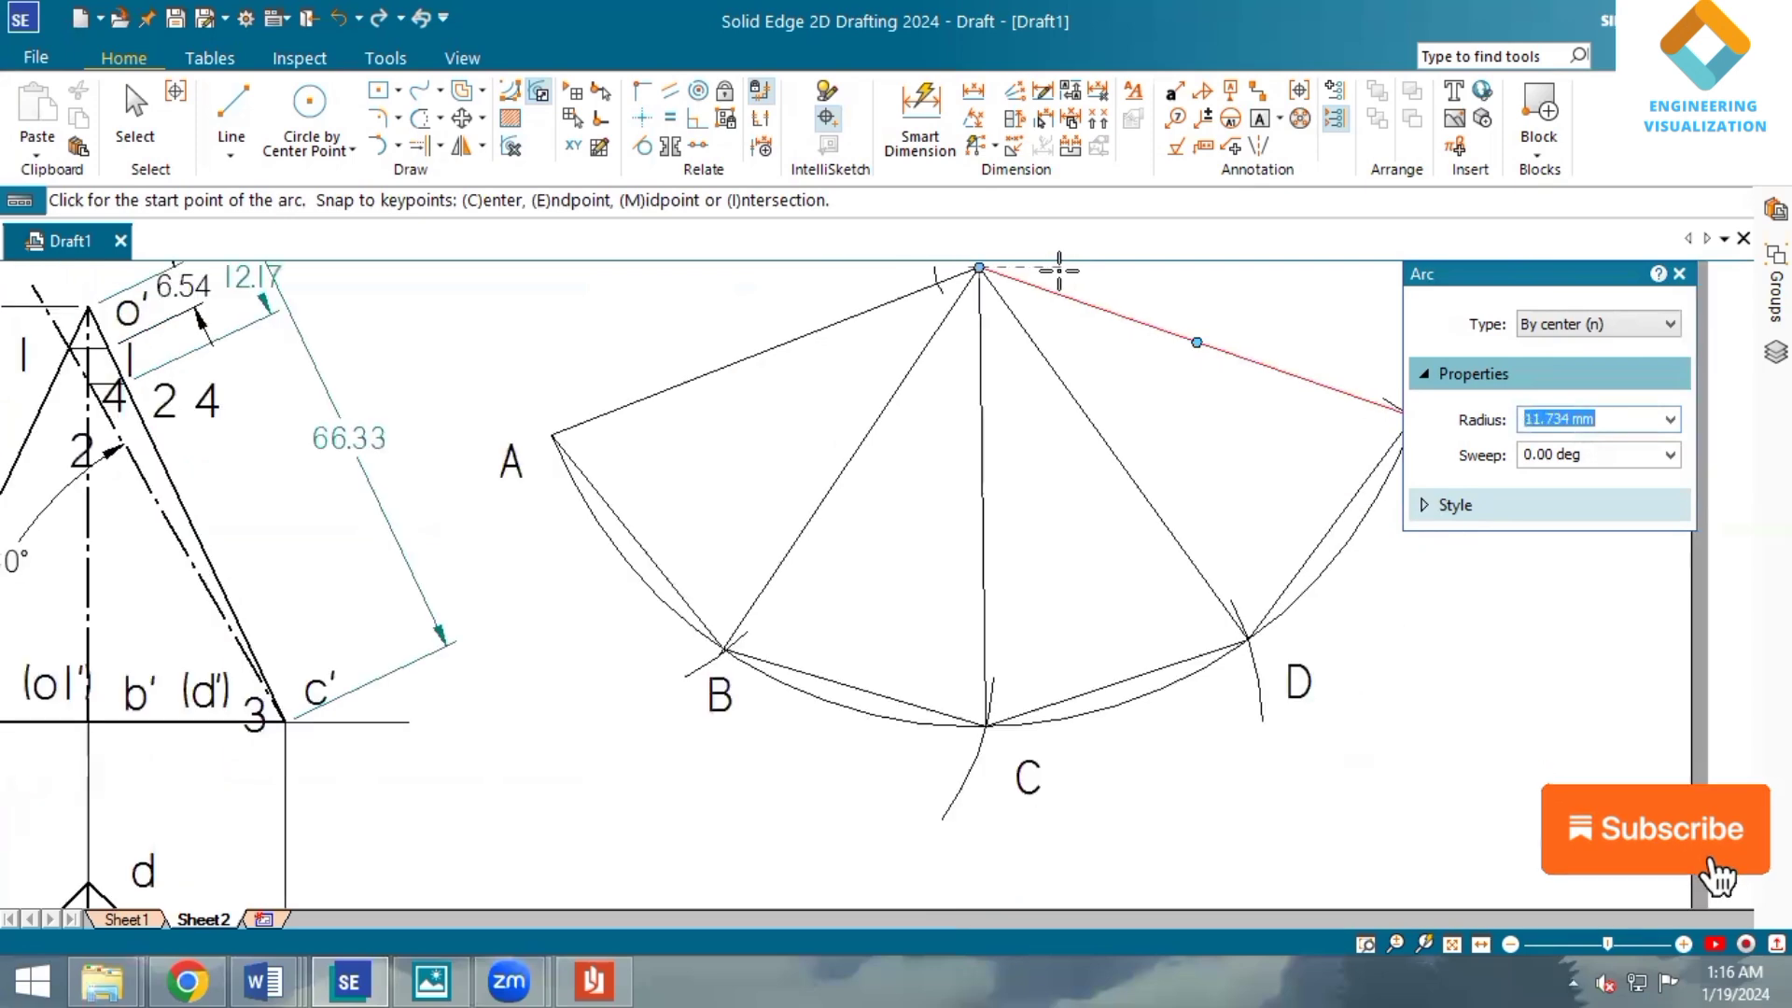
type("540")
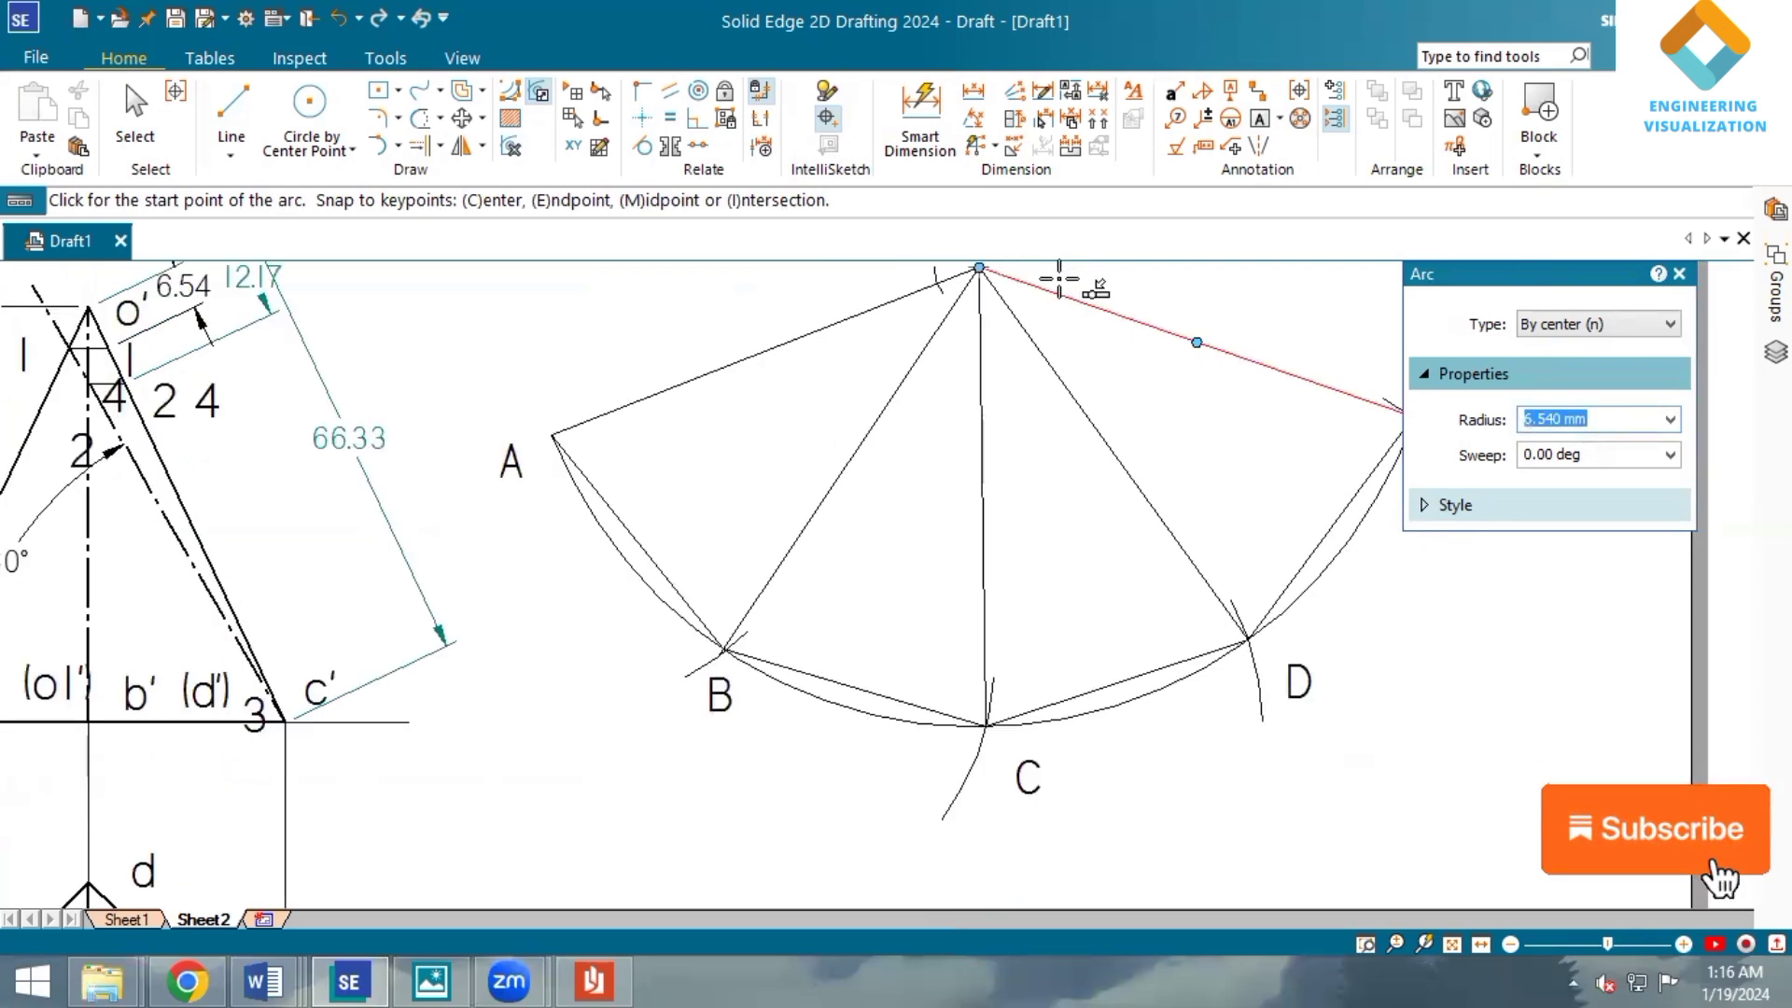
left_click(1052, 278)
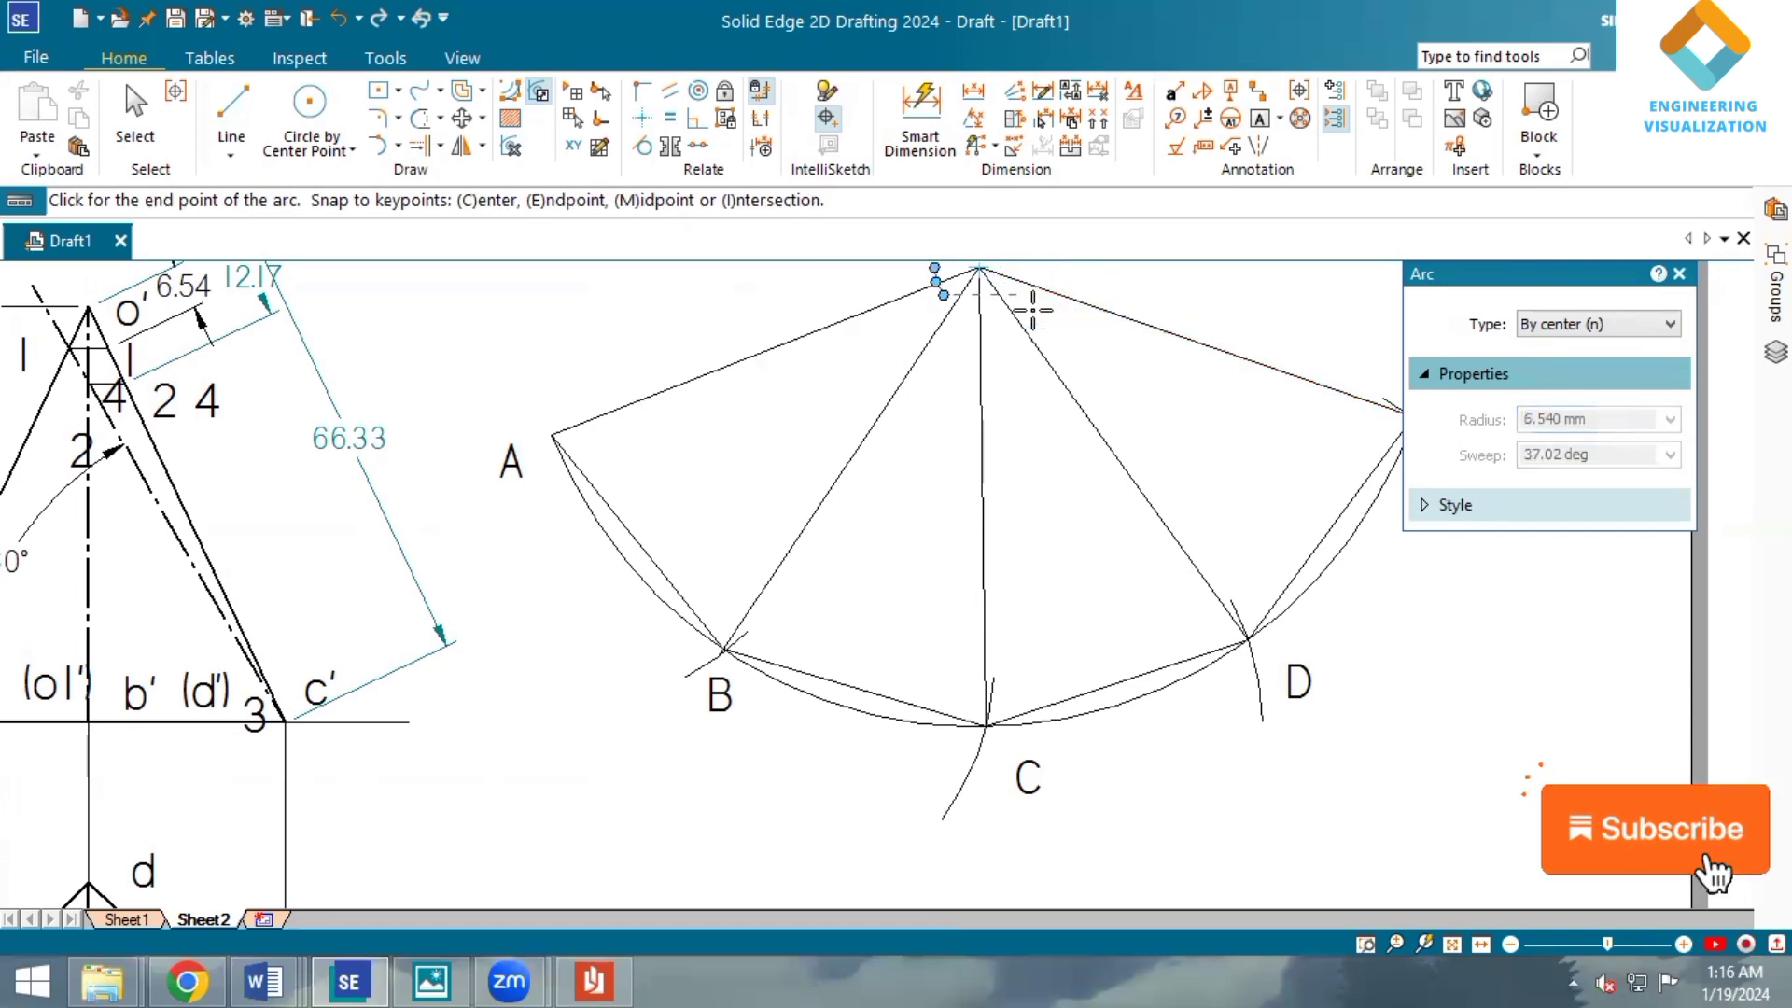
left_click(1047, 312)
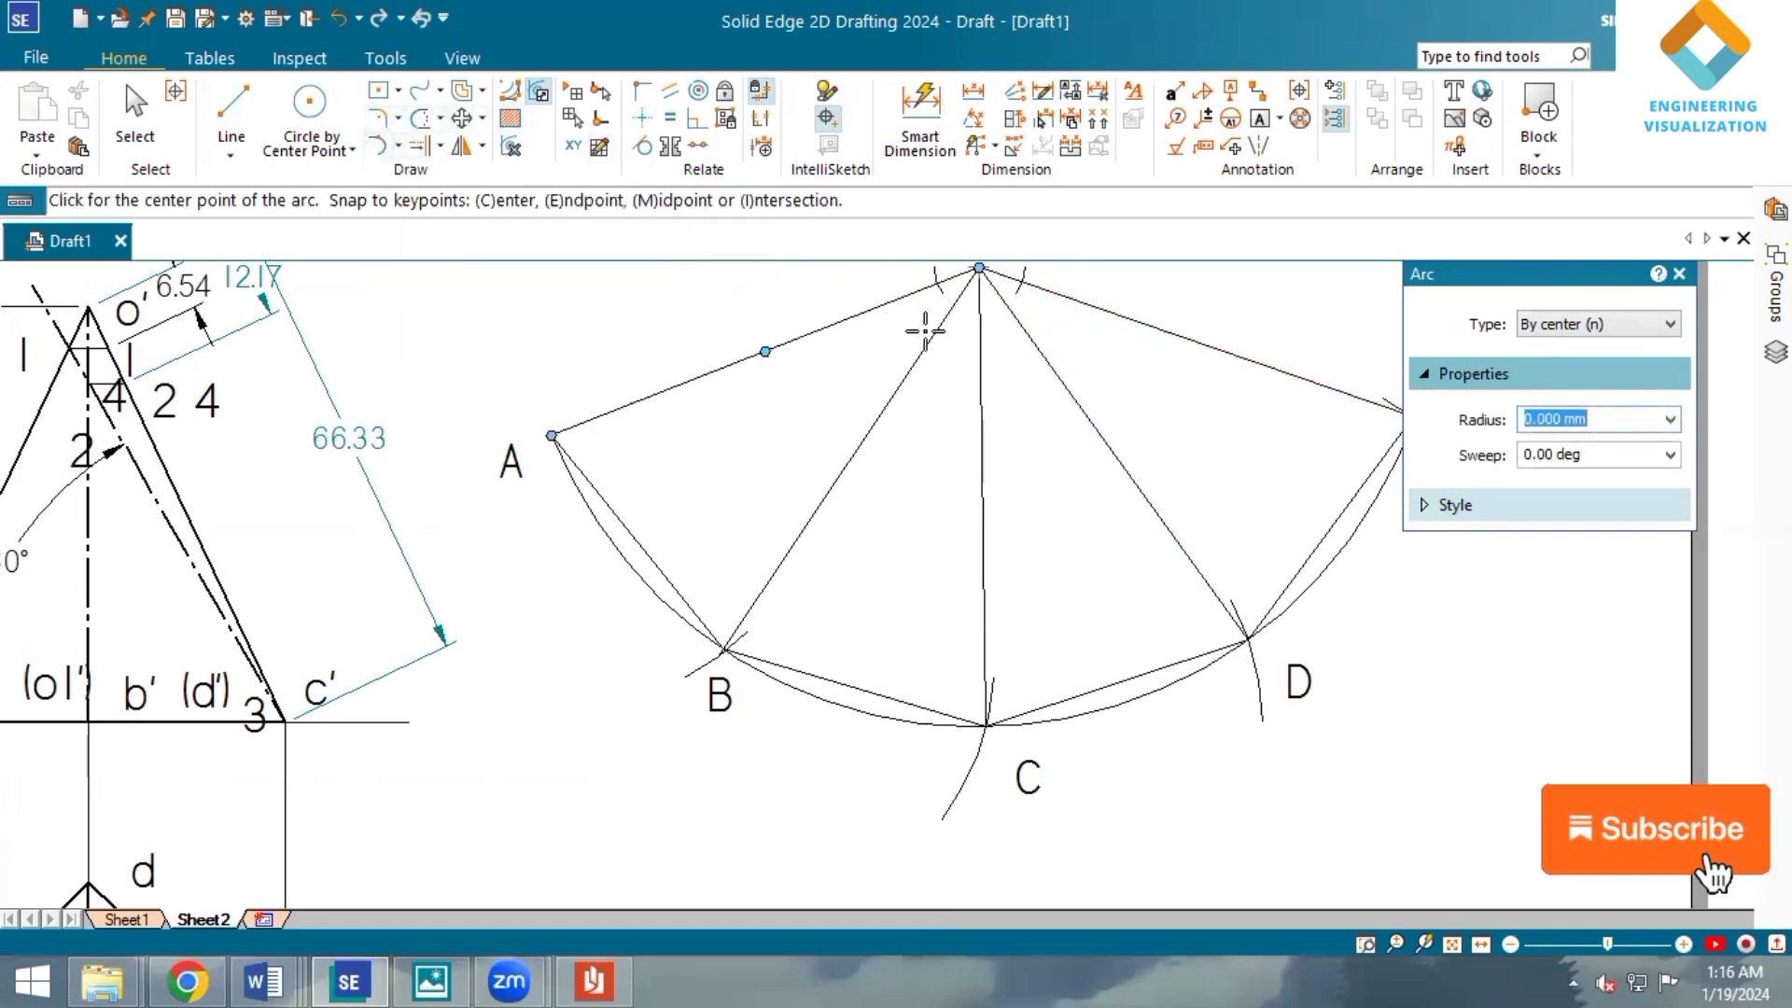
Swing two 12.17 mm arcs from apex O across the fold lines to mark cut points.
left_click(978, 269)
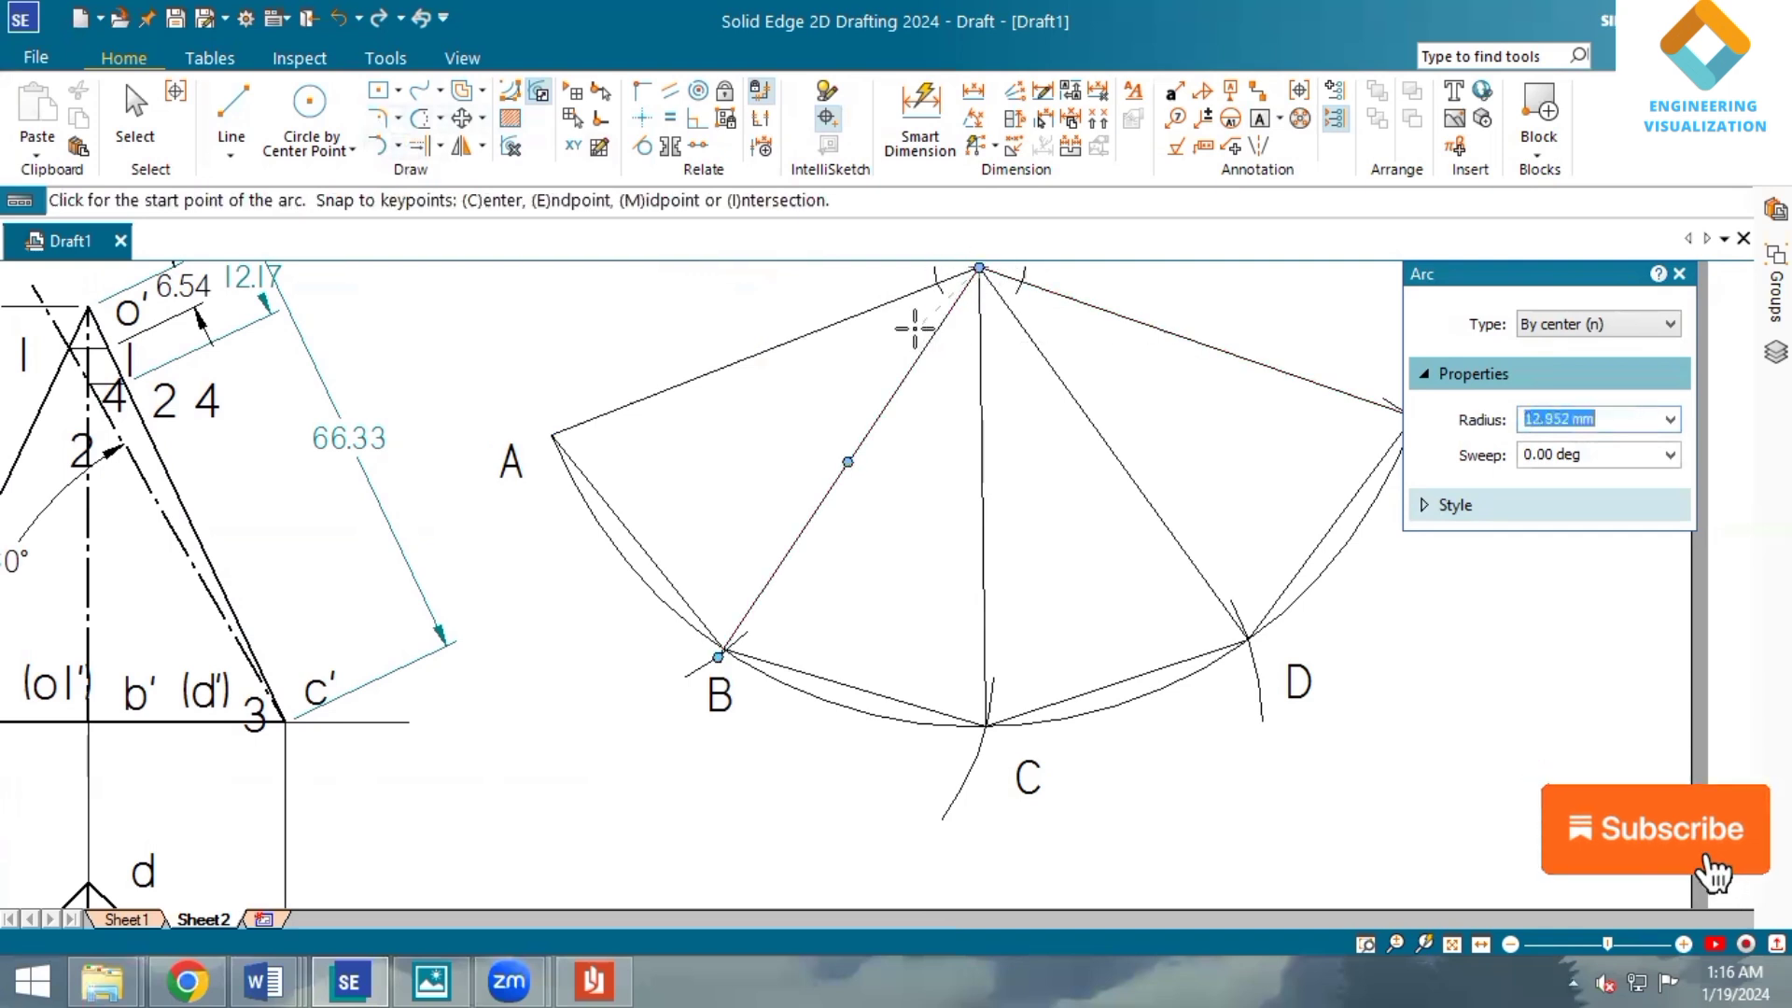
type("12.170")
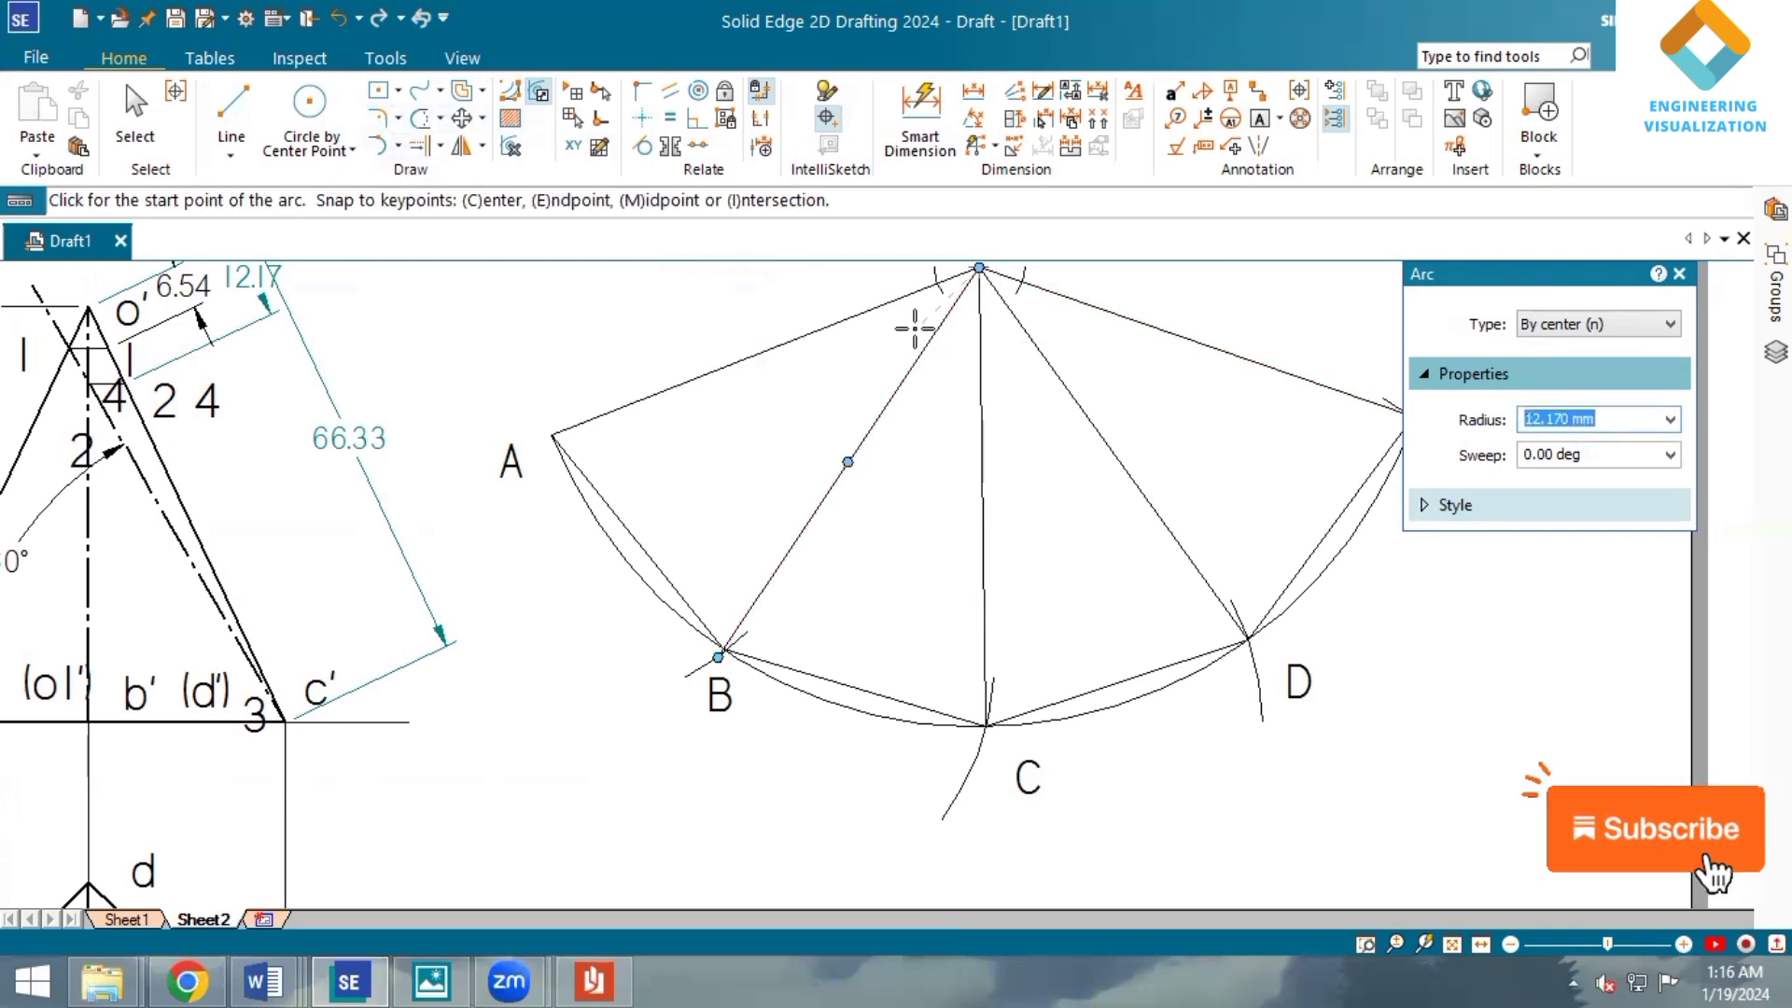
left_click(915, 328)
left_click(943, 349)
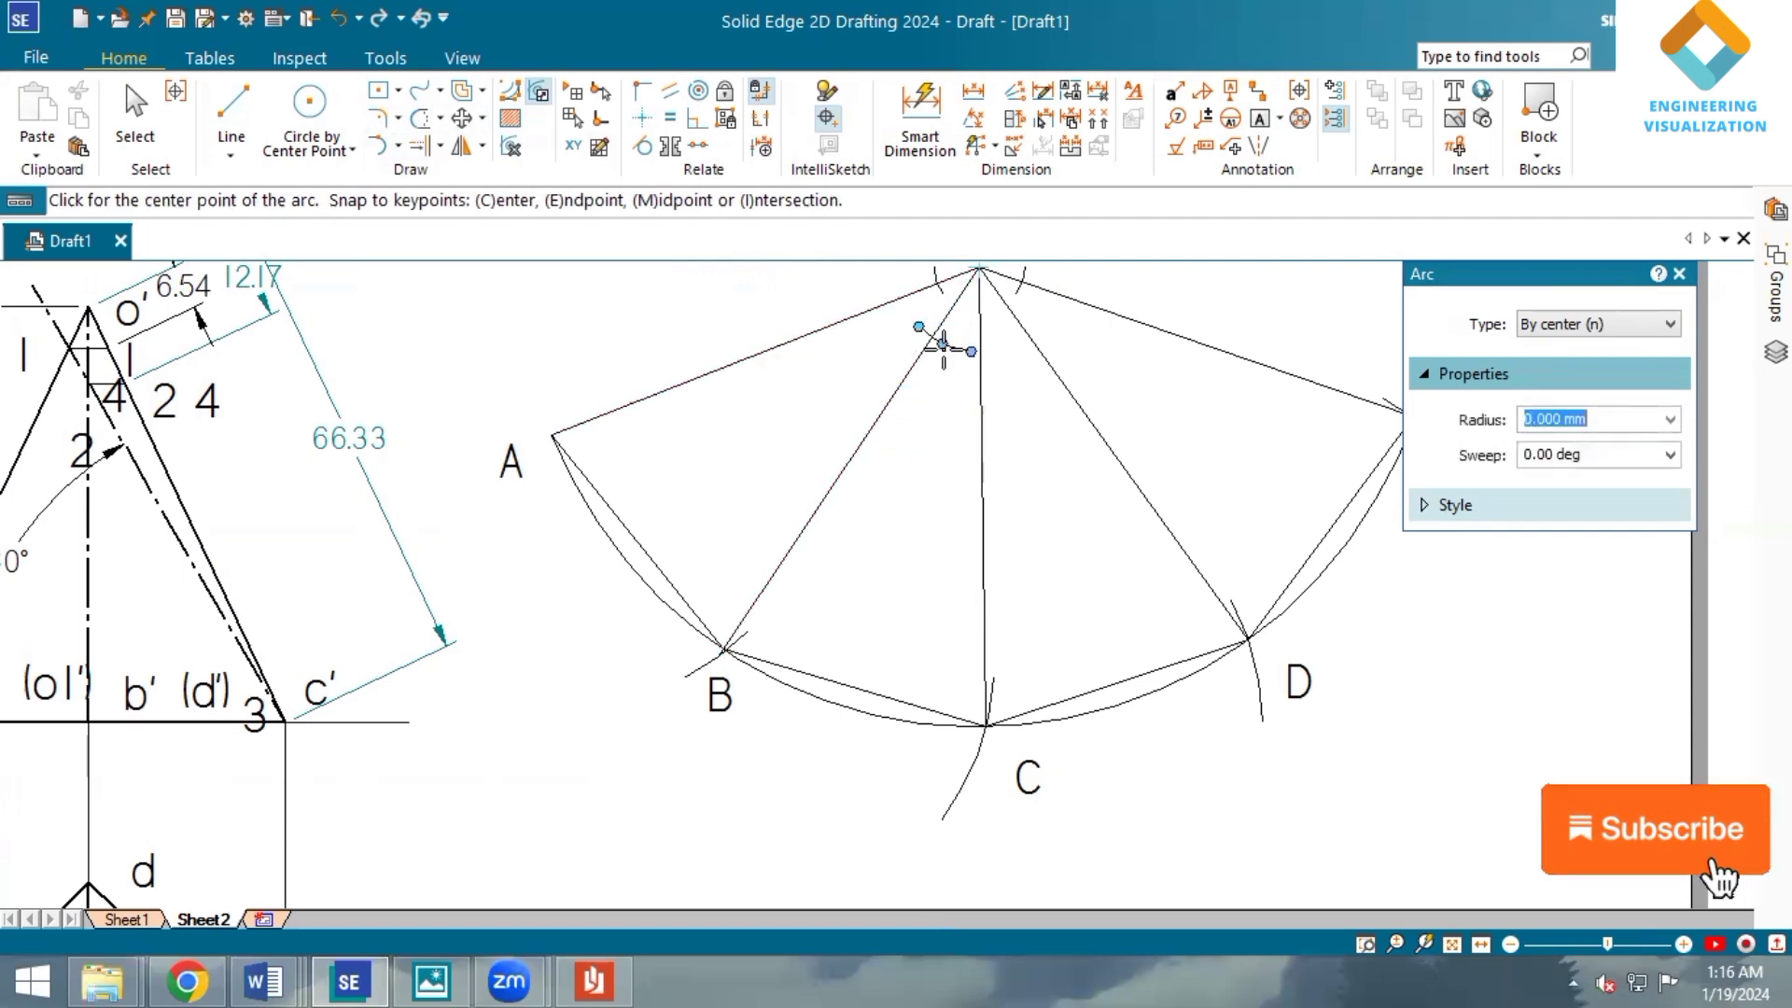
left_click(980, 269)
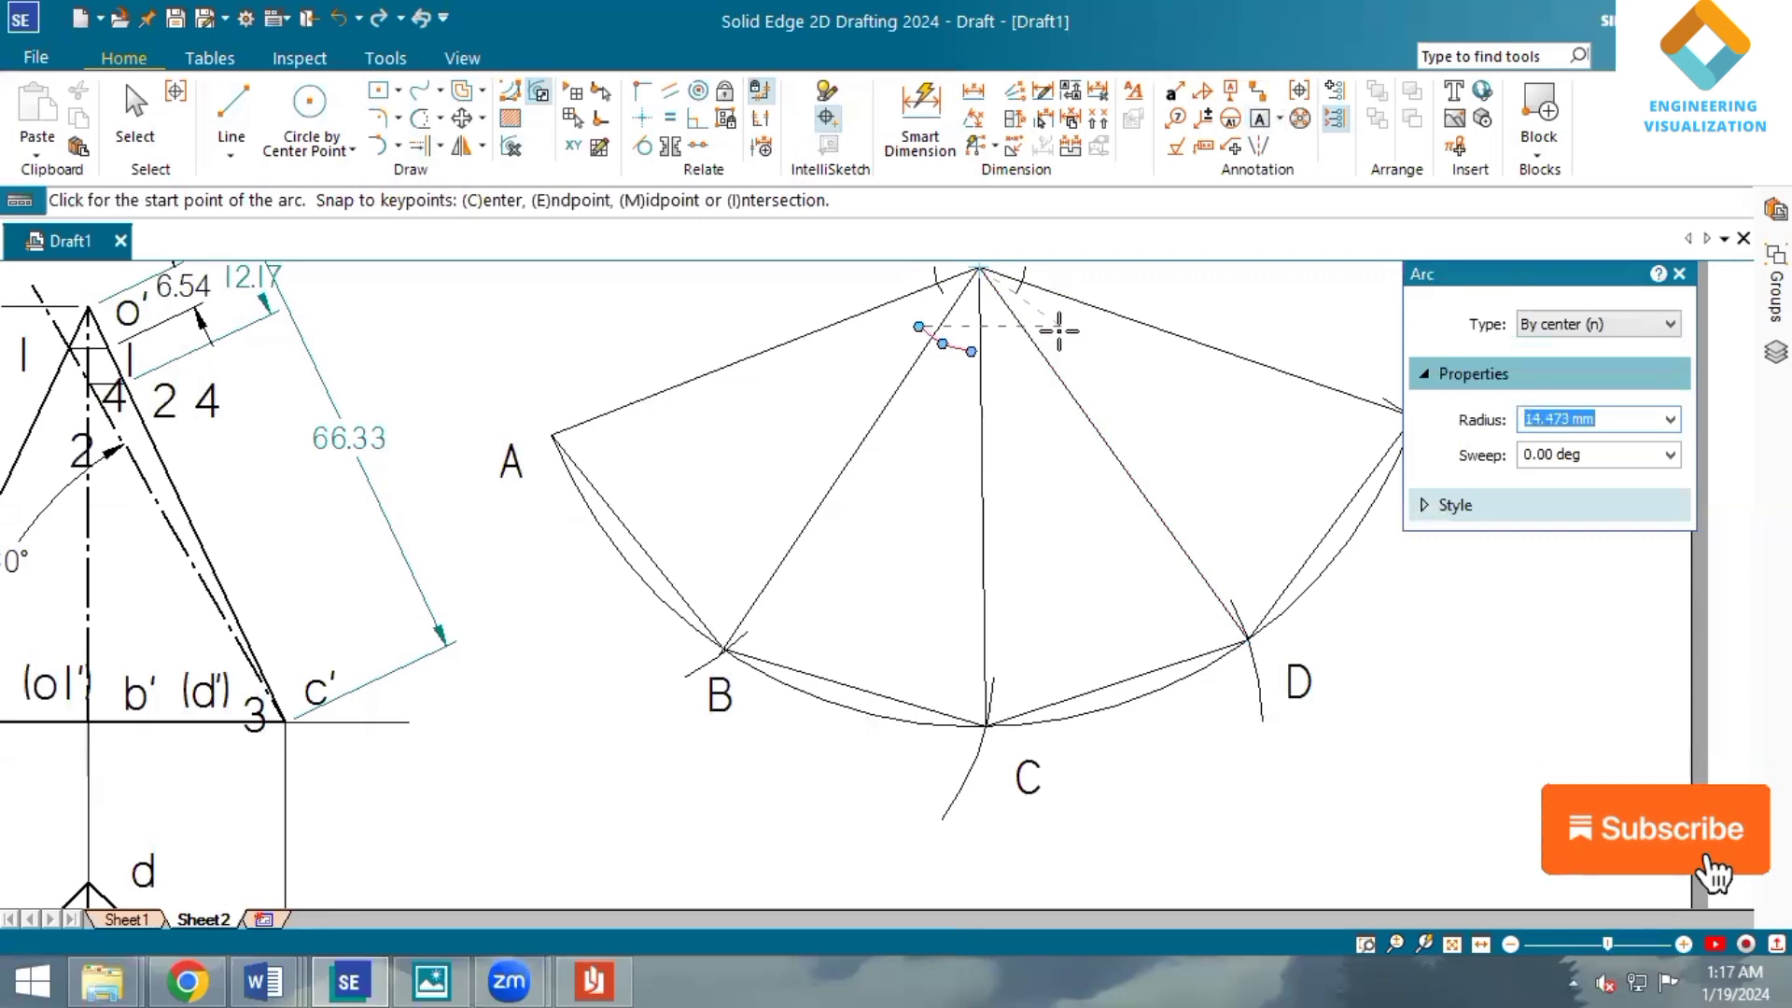
type("12.17")
key("Return")
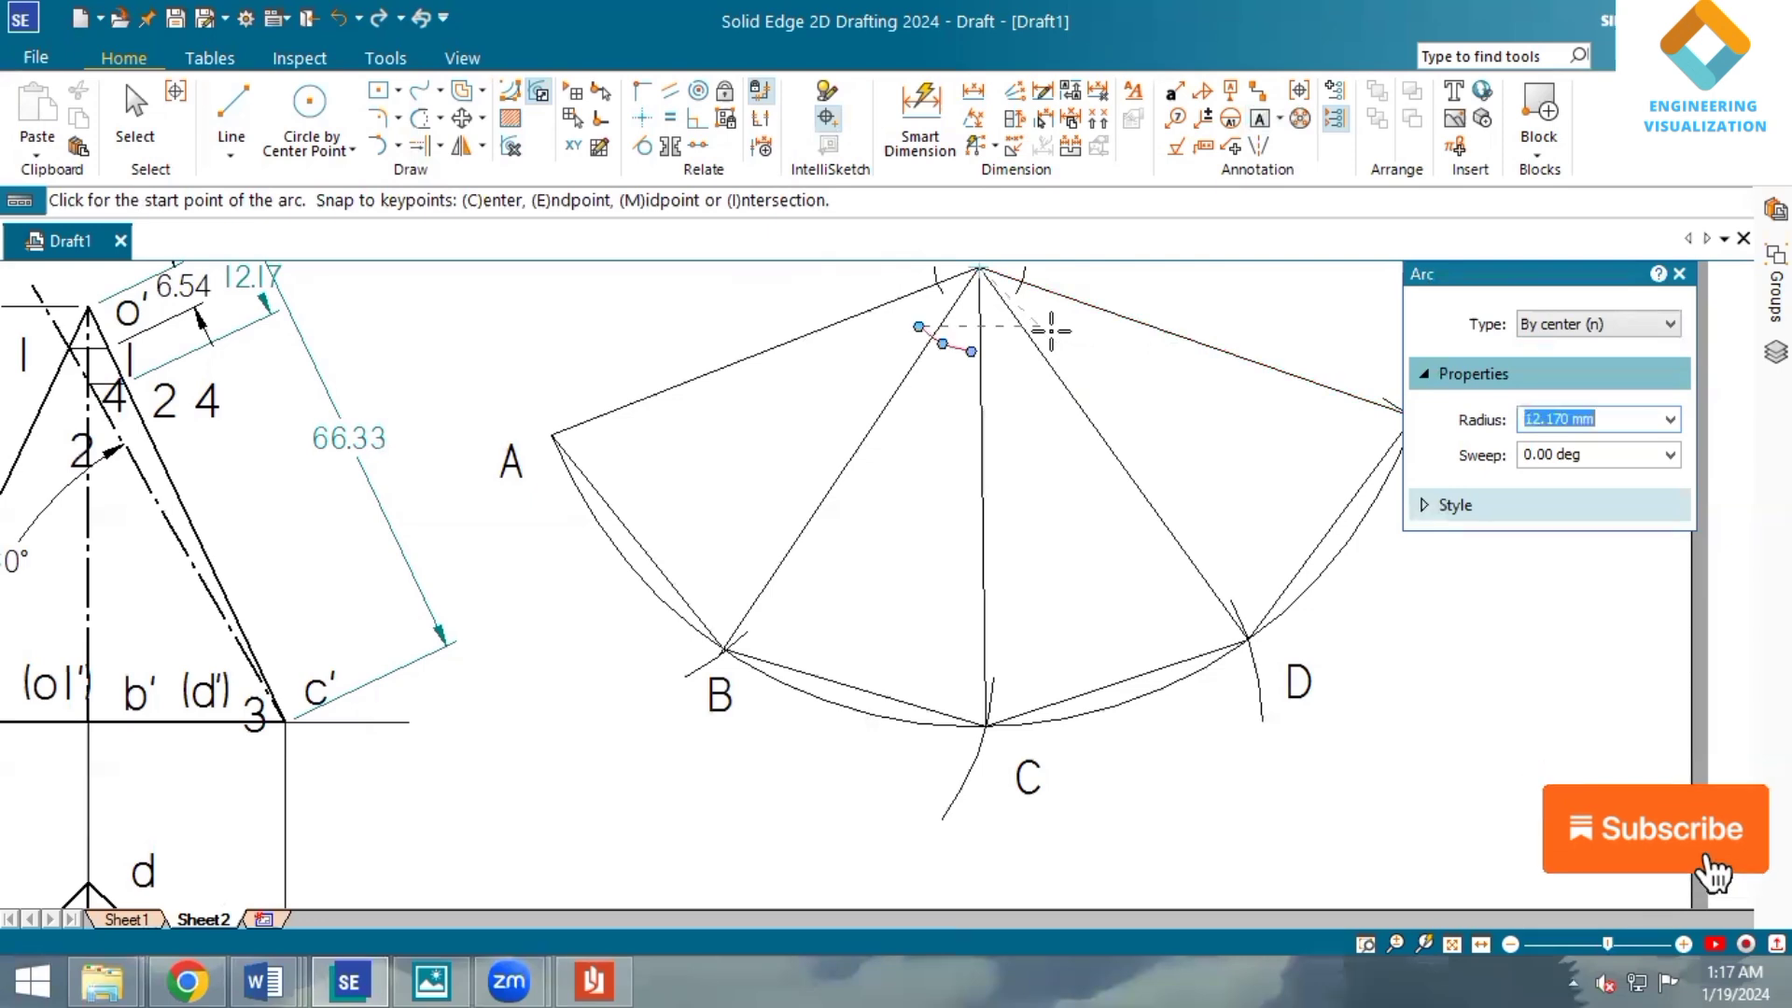
left_click(1051, 329)
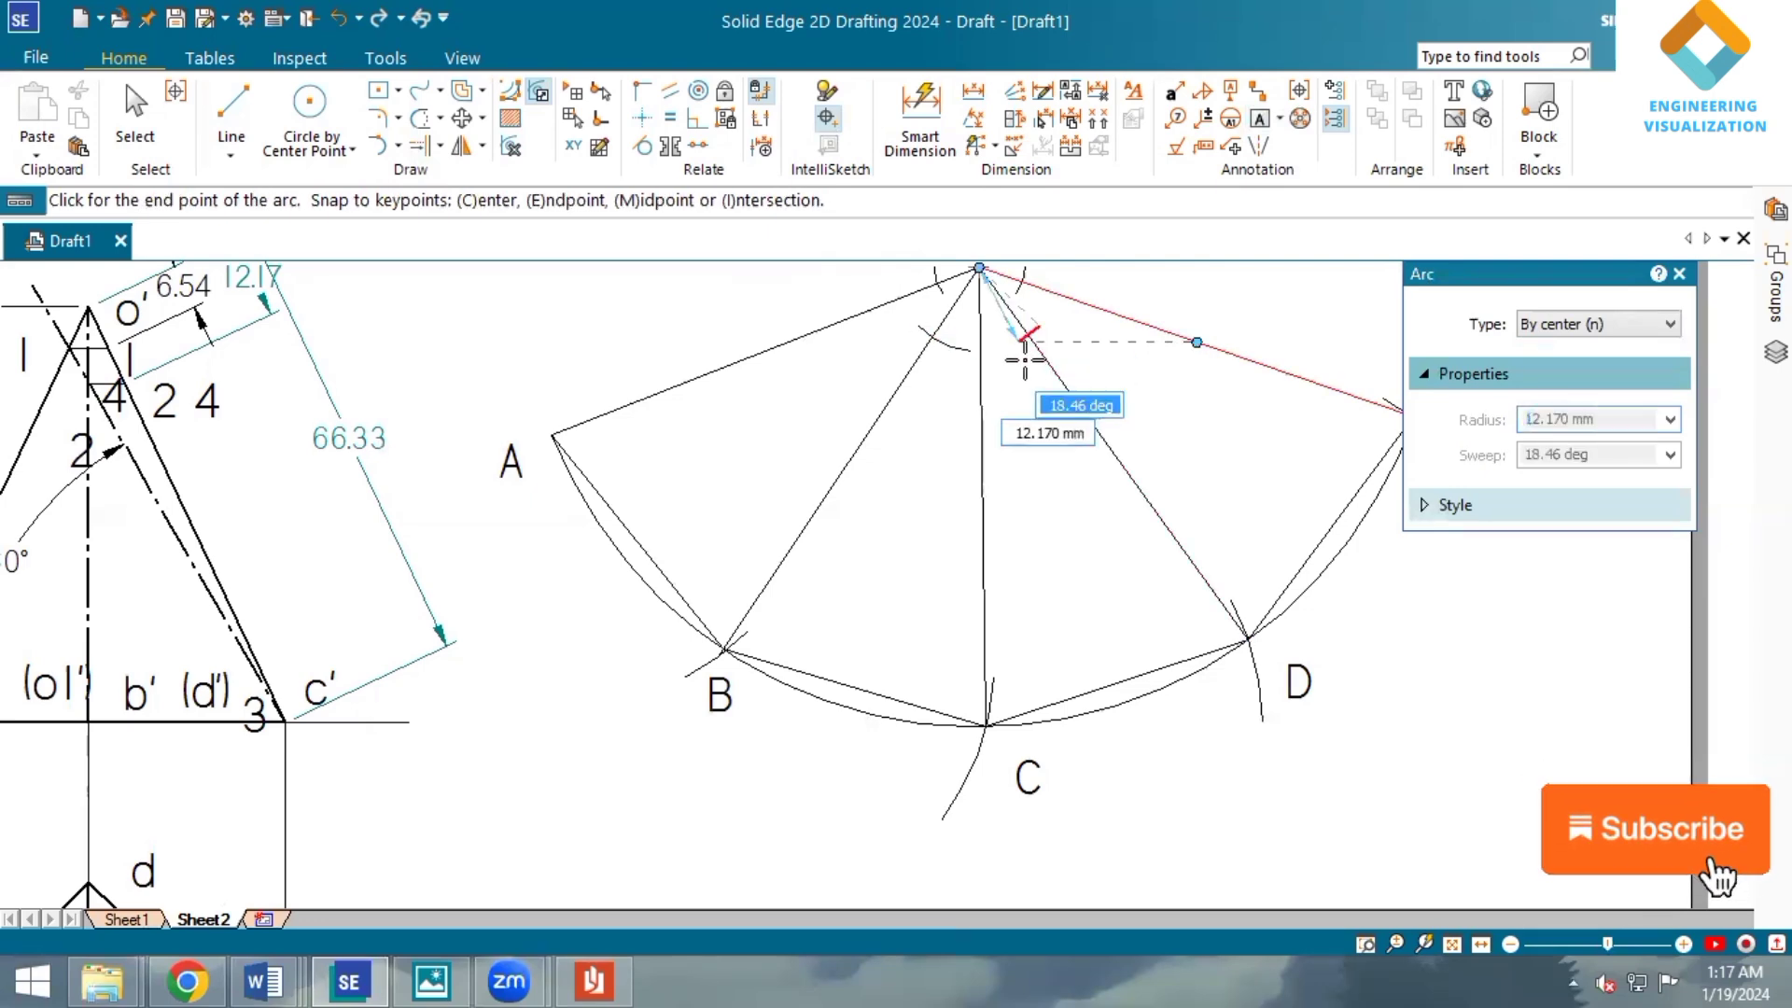
left_click(1018, 363)
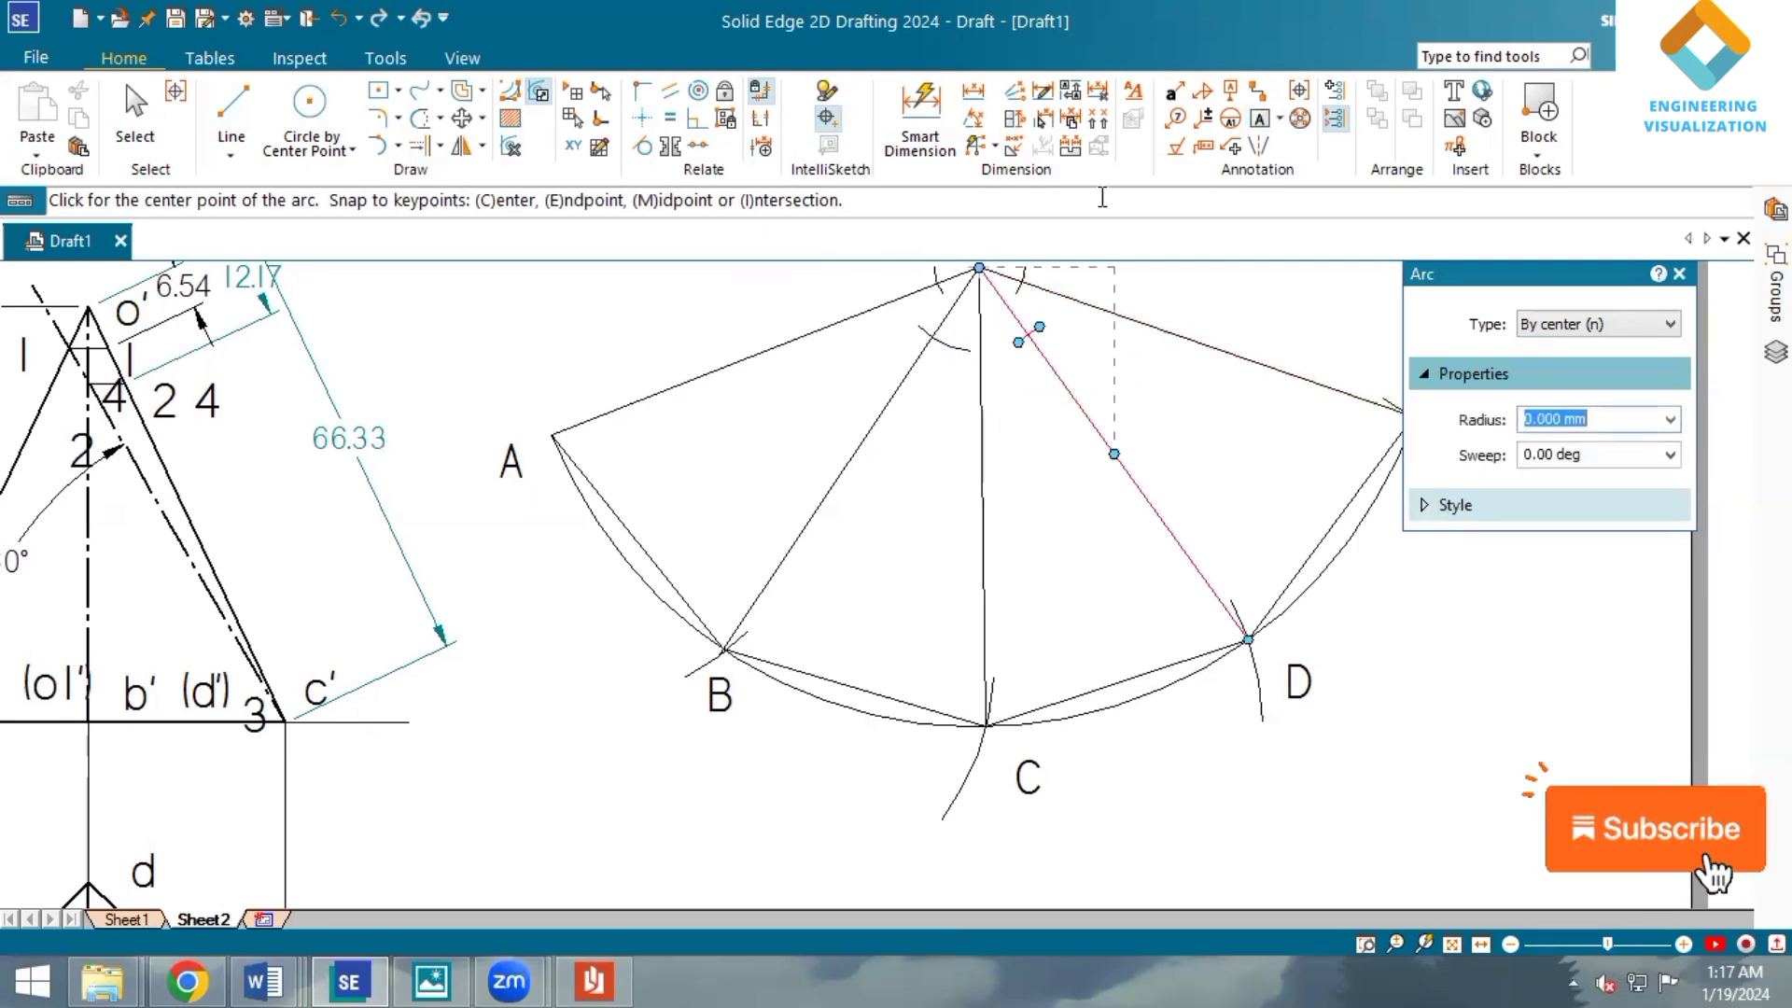
Place text labels 1, 2, 4, 1 and 3 beside the development's cut points, with 3 at C.
left_click(1260, 119)
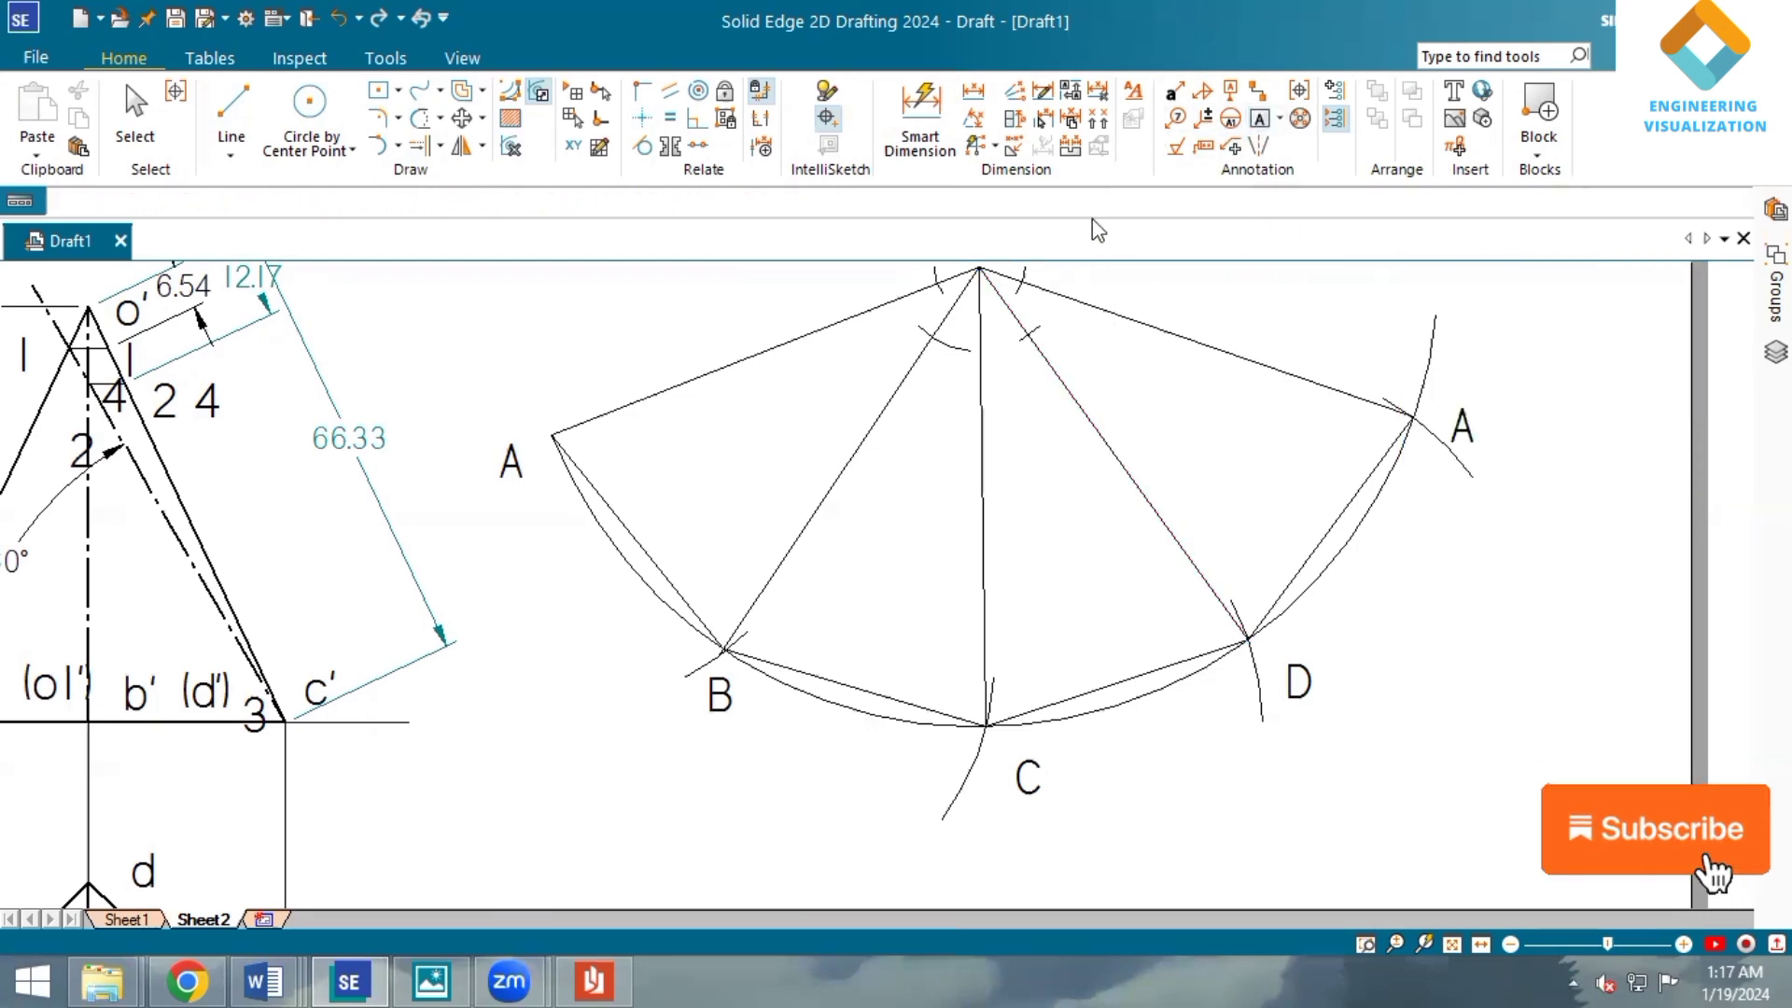
left_click(905, 270)
type("I")
left_click(1041, 269)
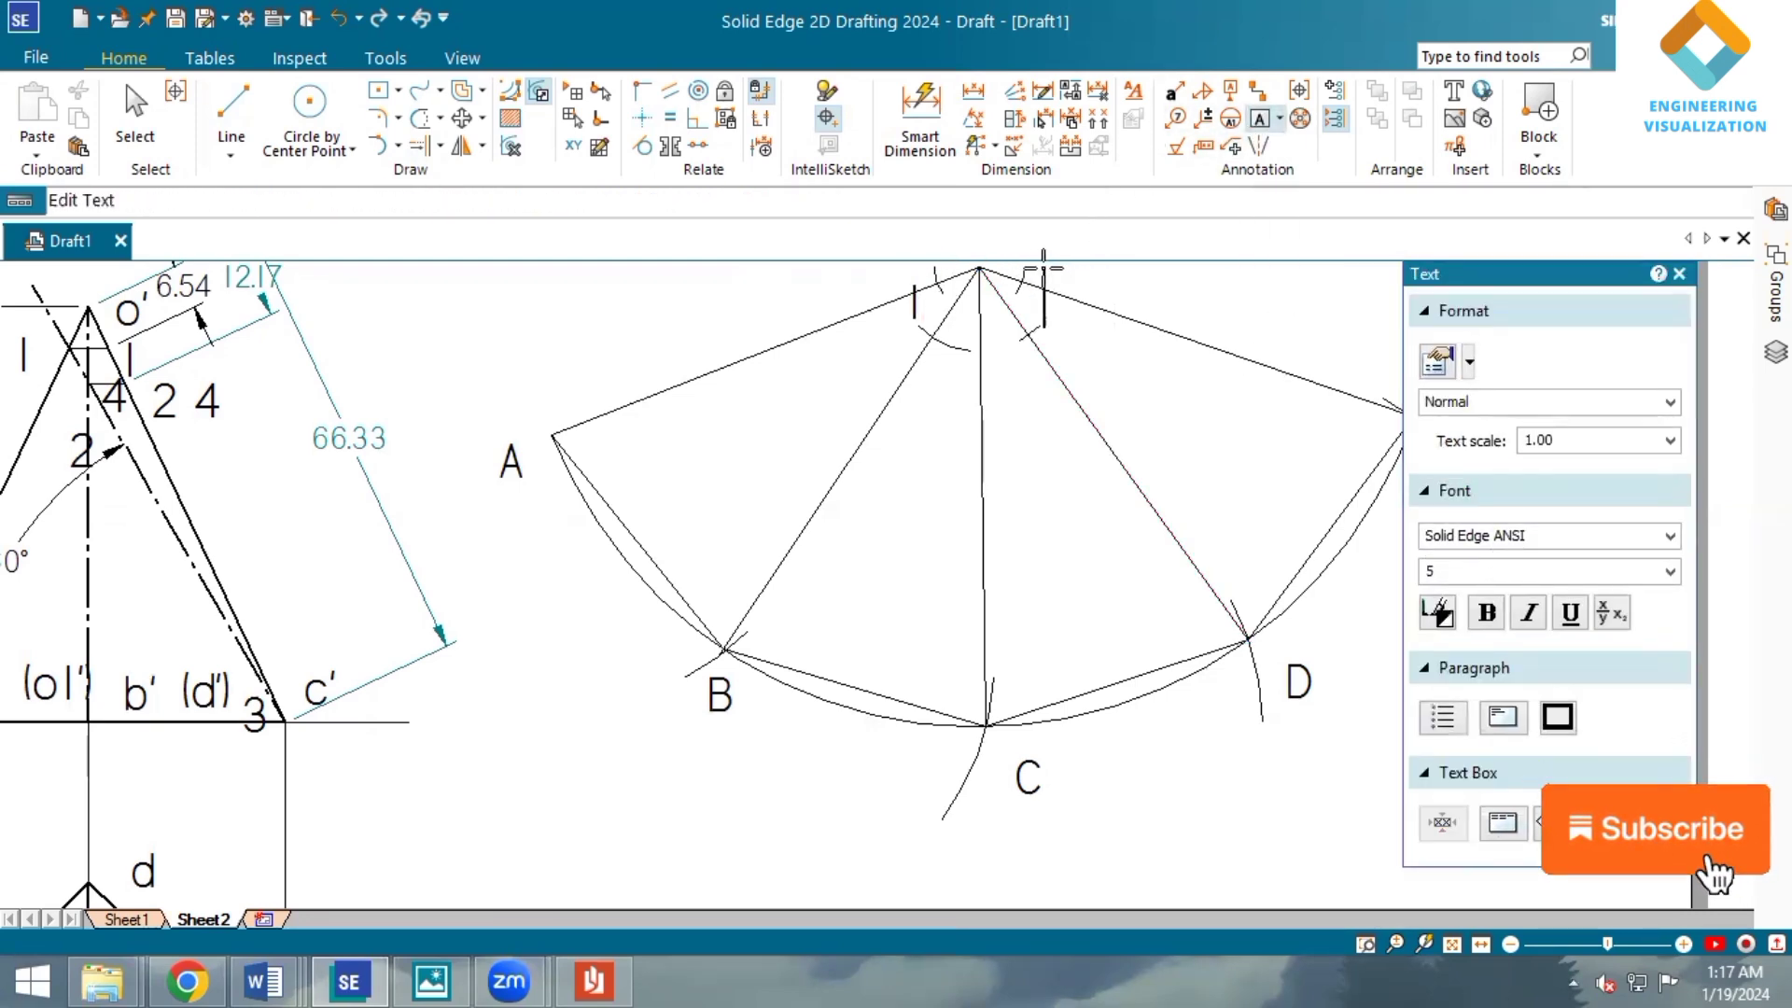
type("4")
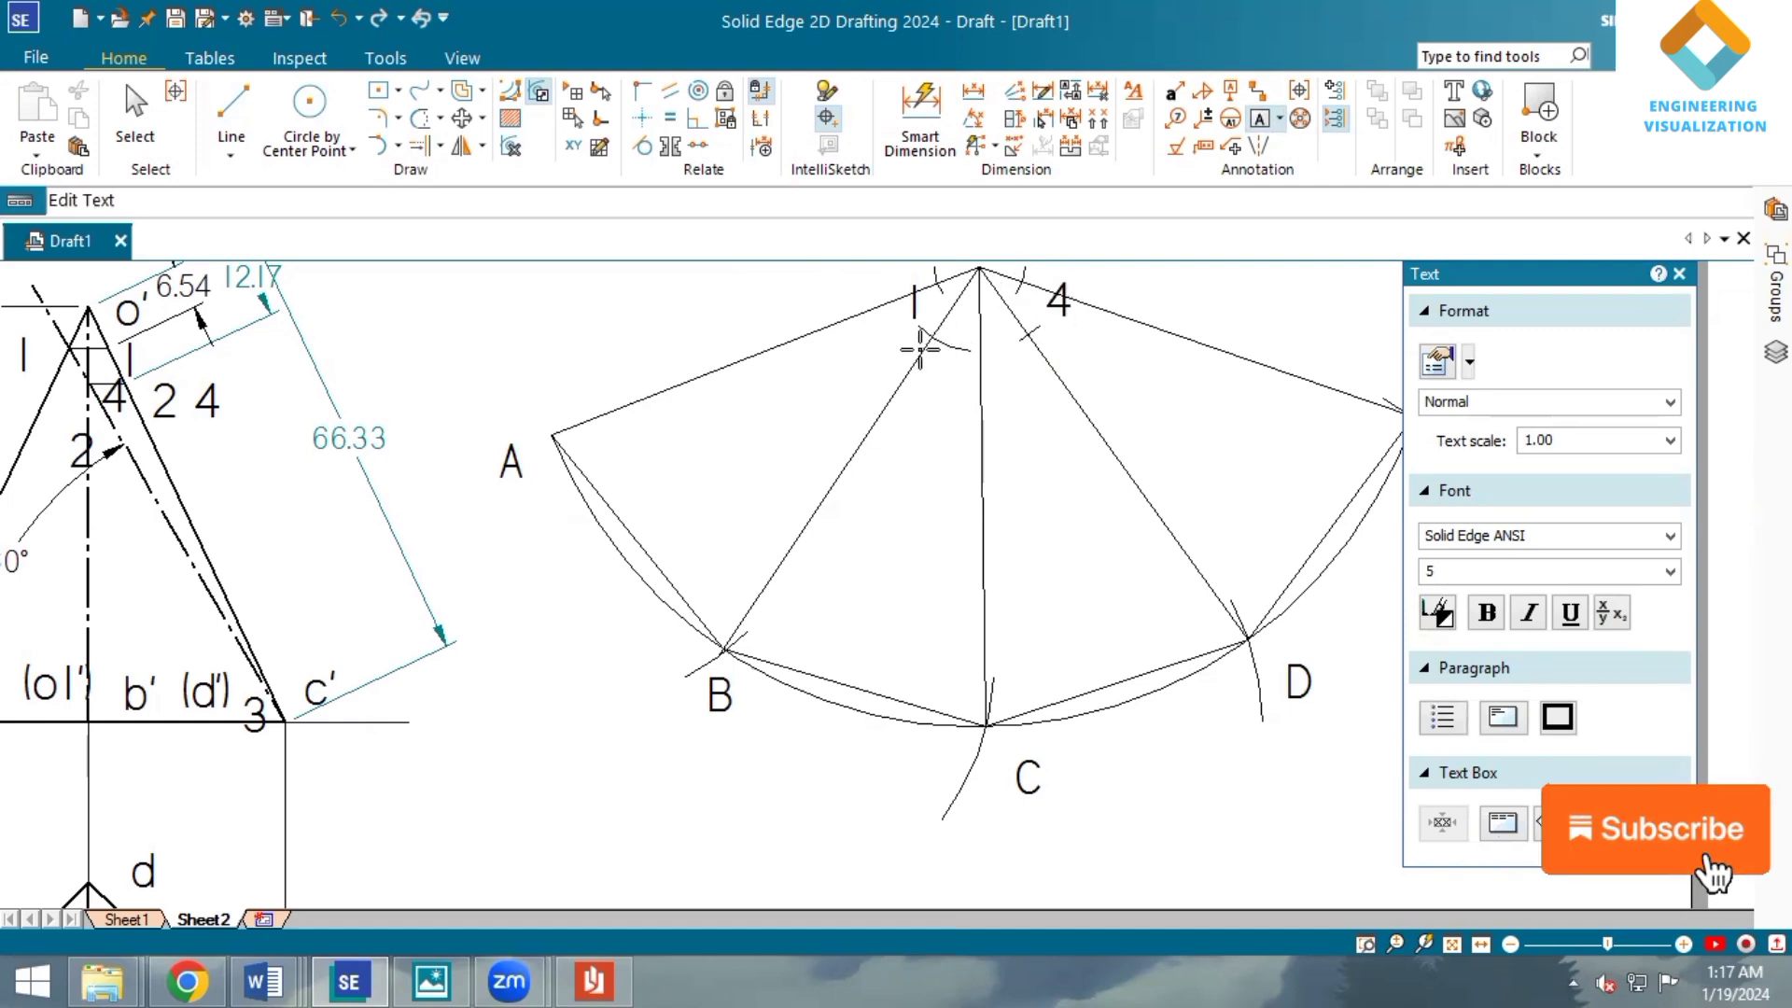
key("Escape")
type("2")
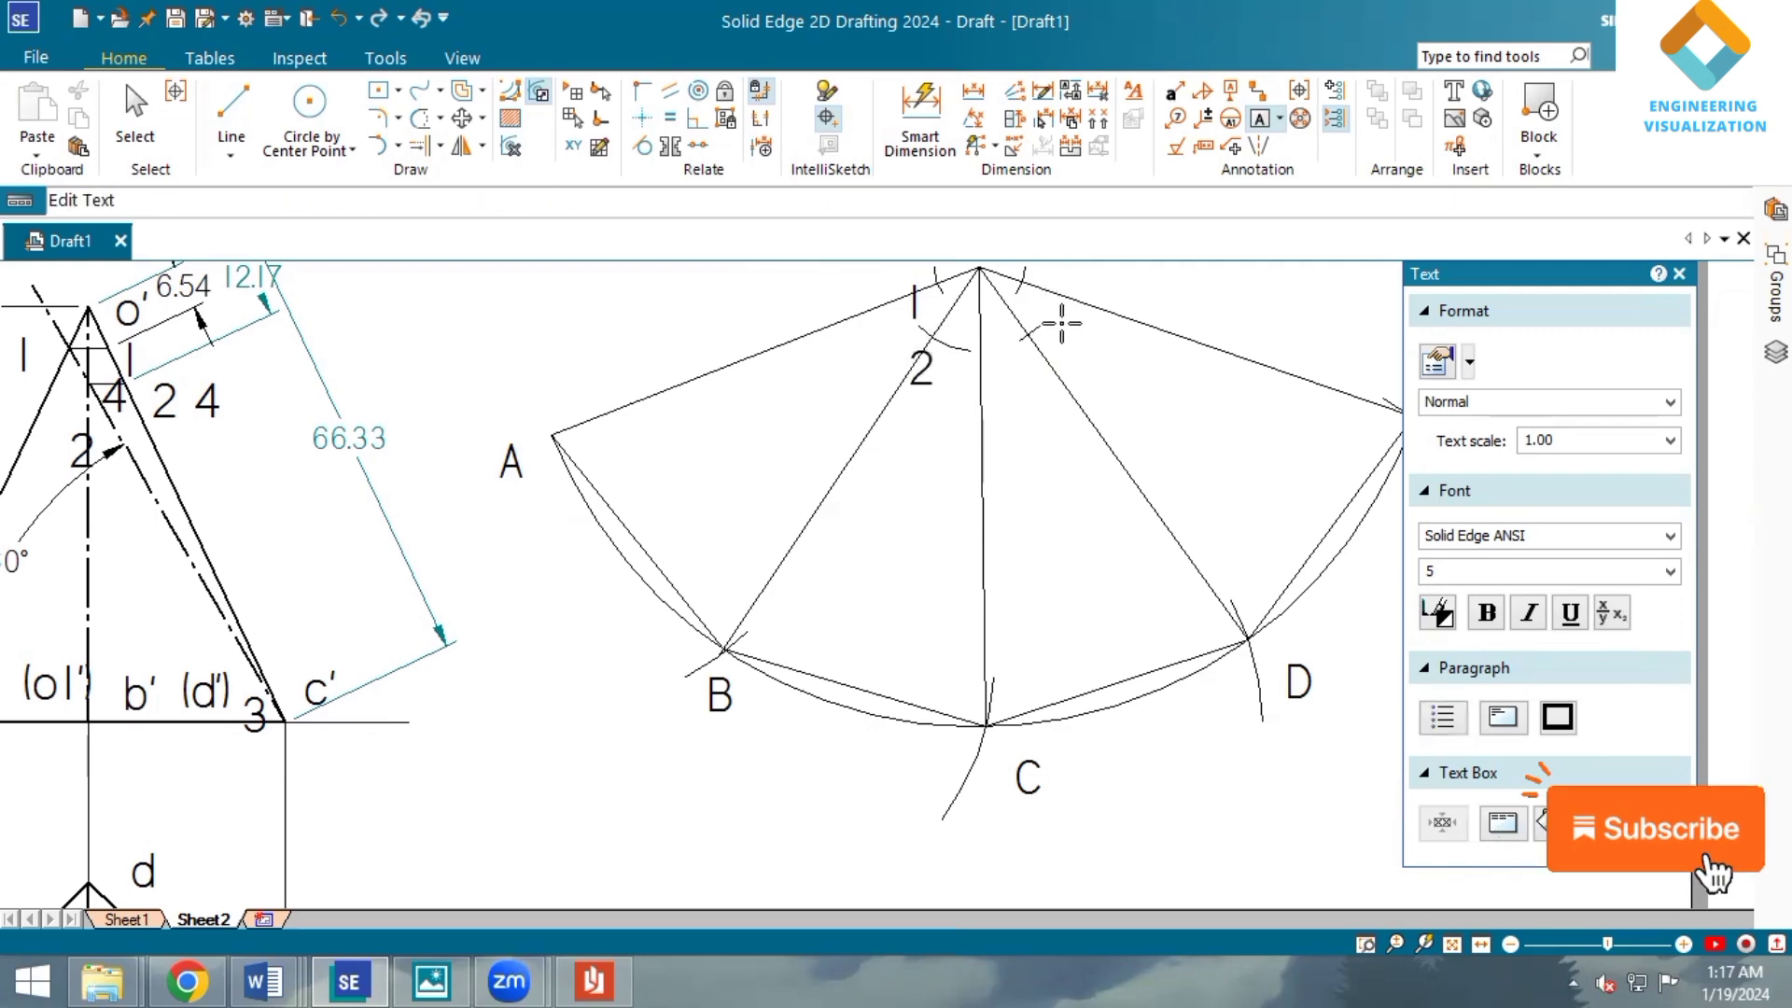
left_click(1060, 328)
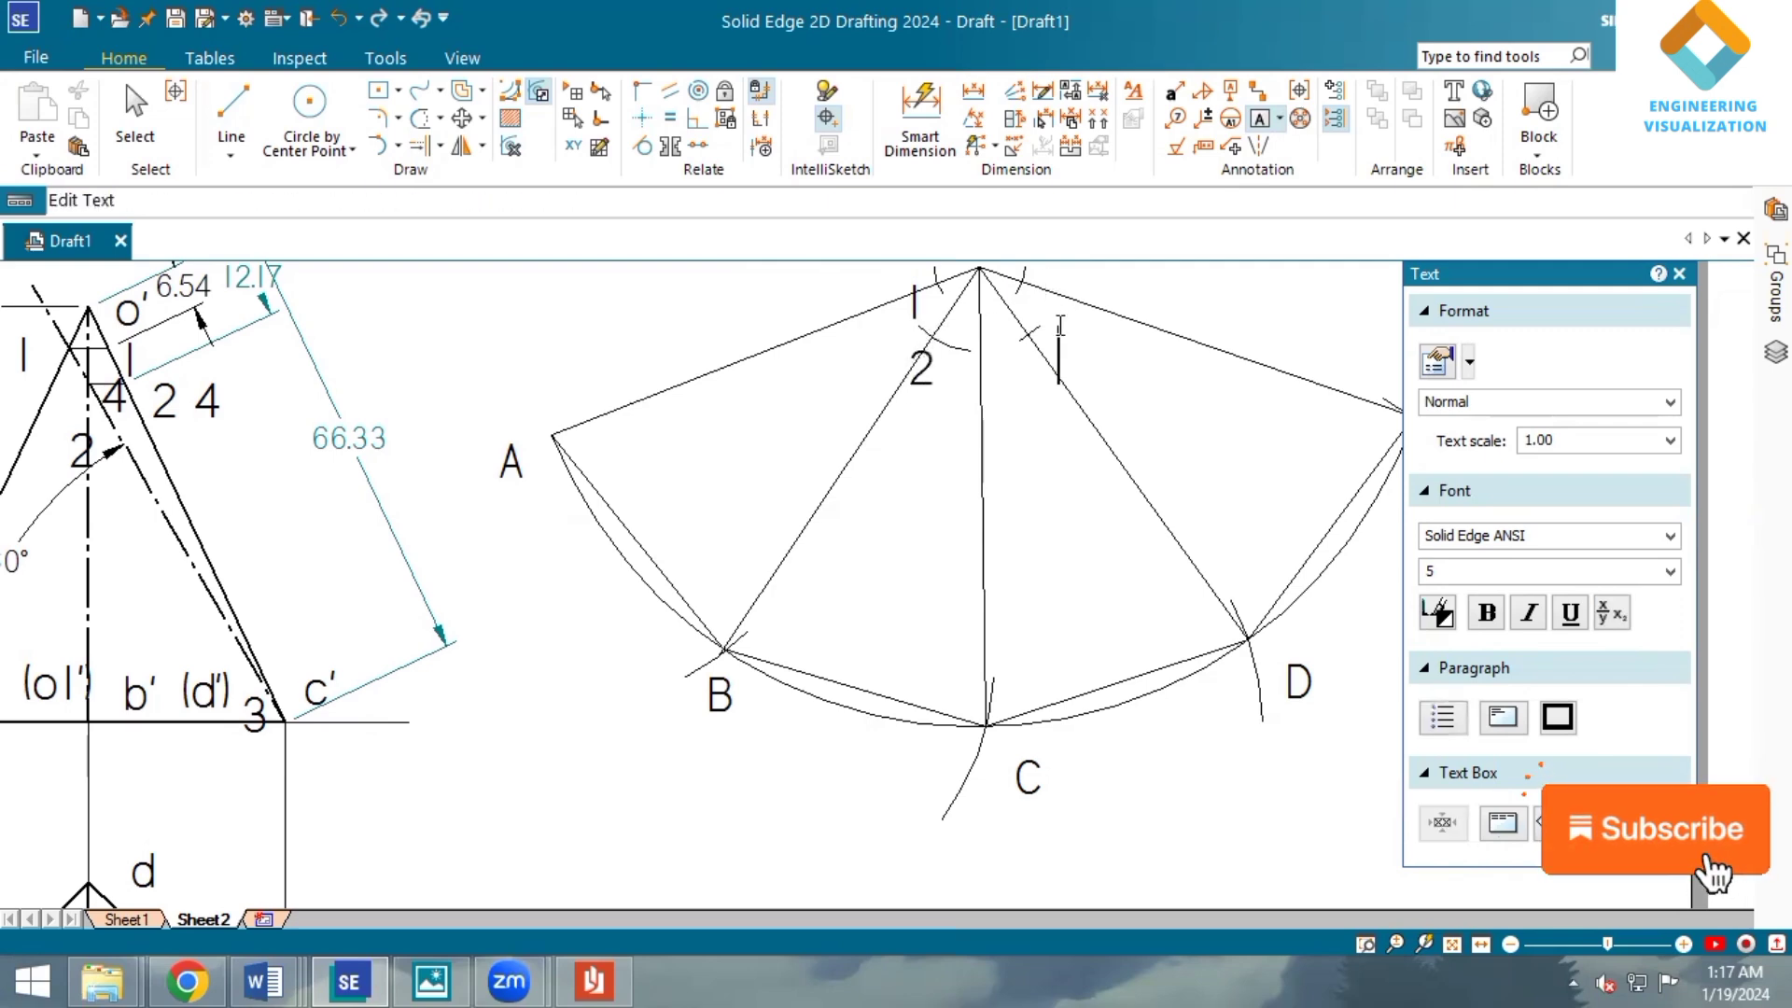
left_click(1066, 273)
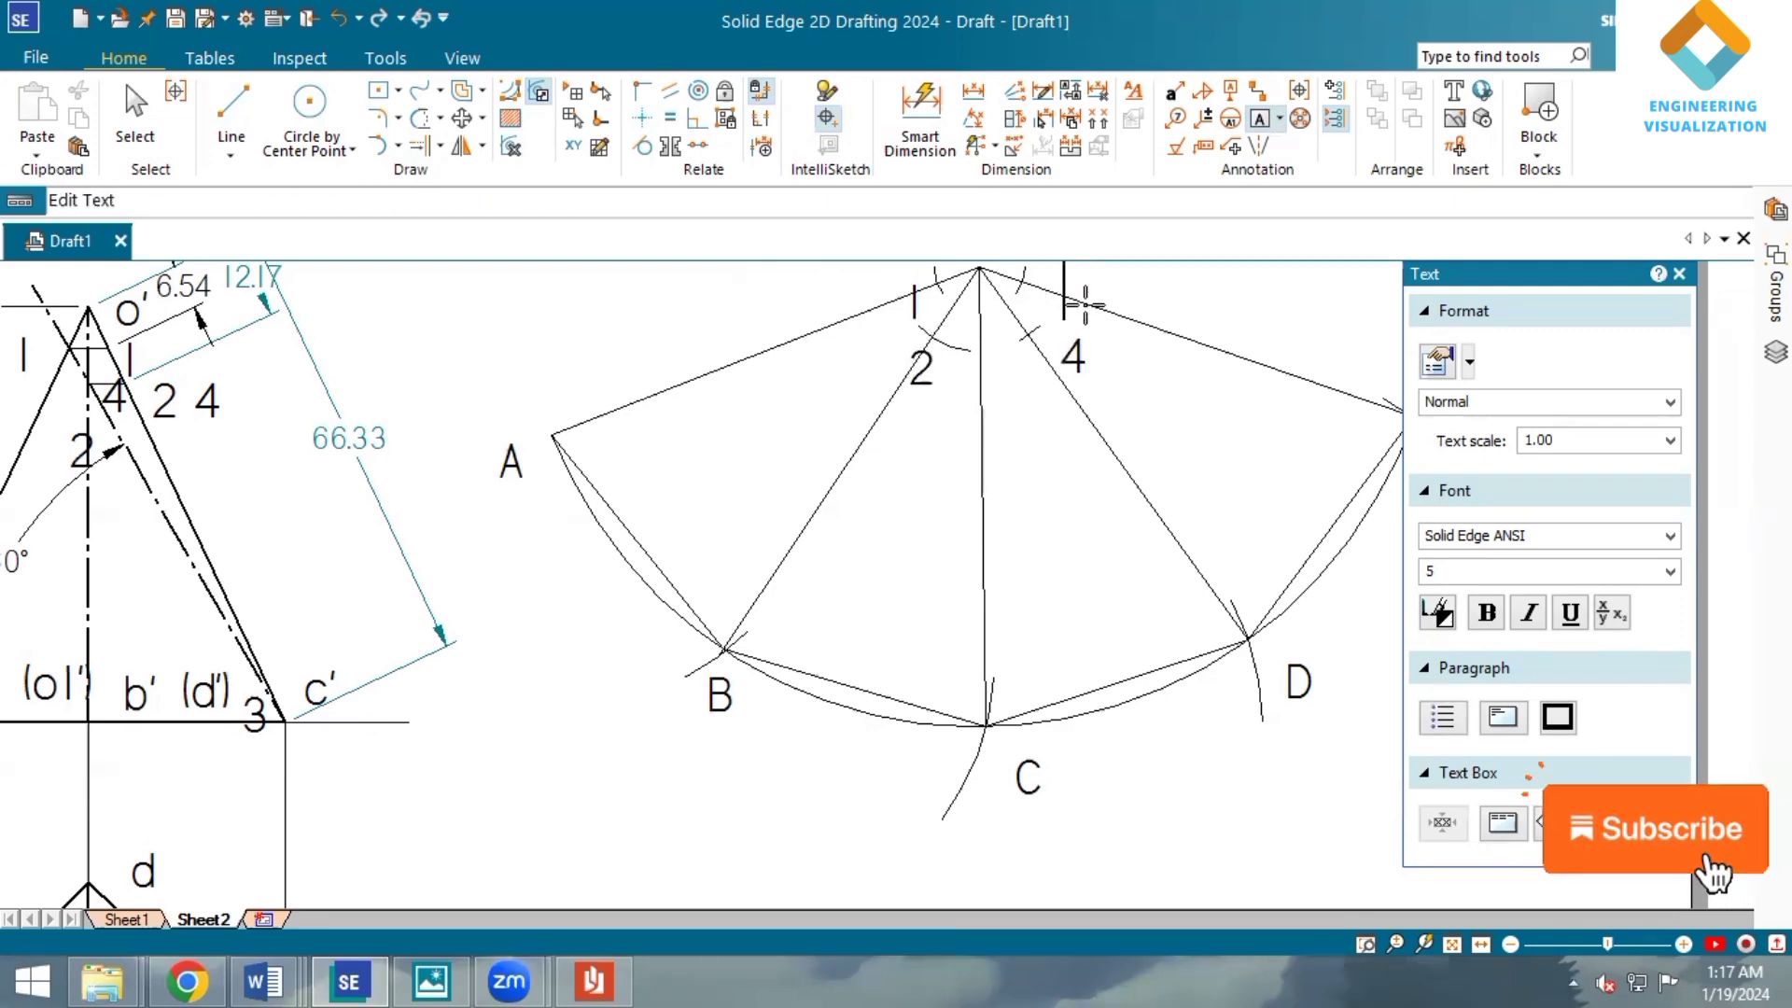
left_click(995, 691)
type("3")
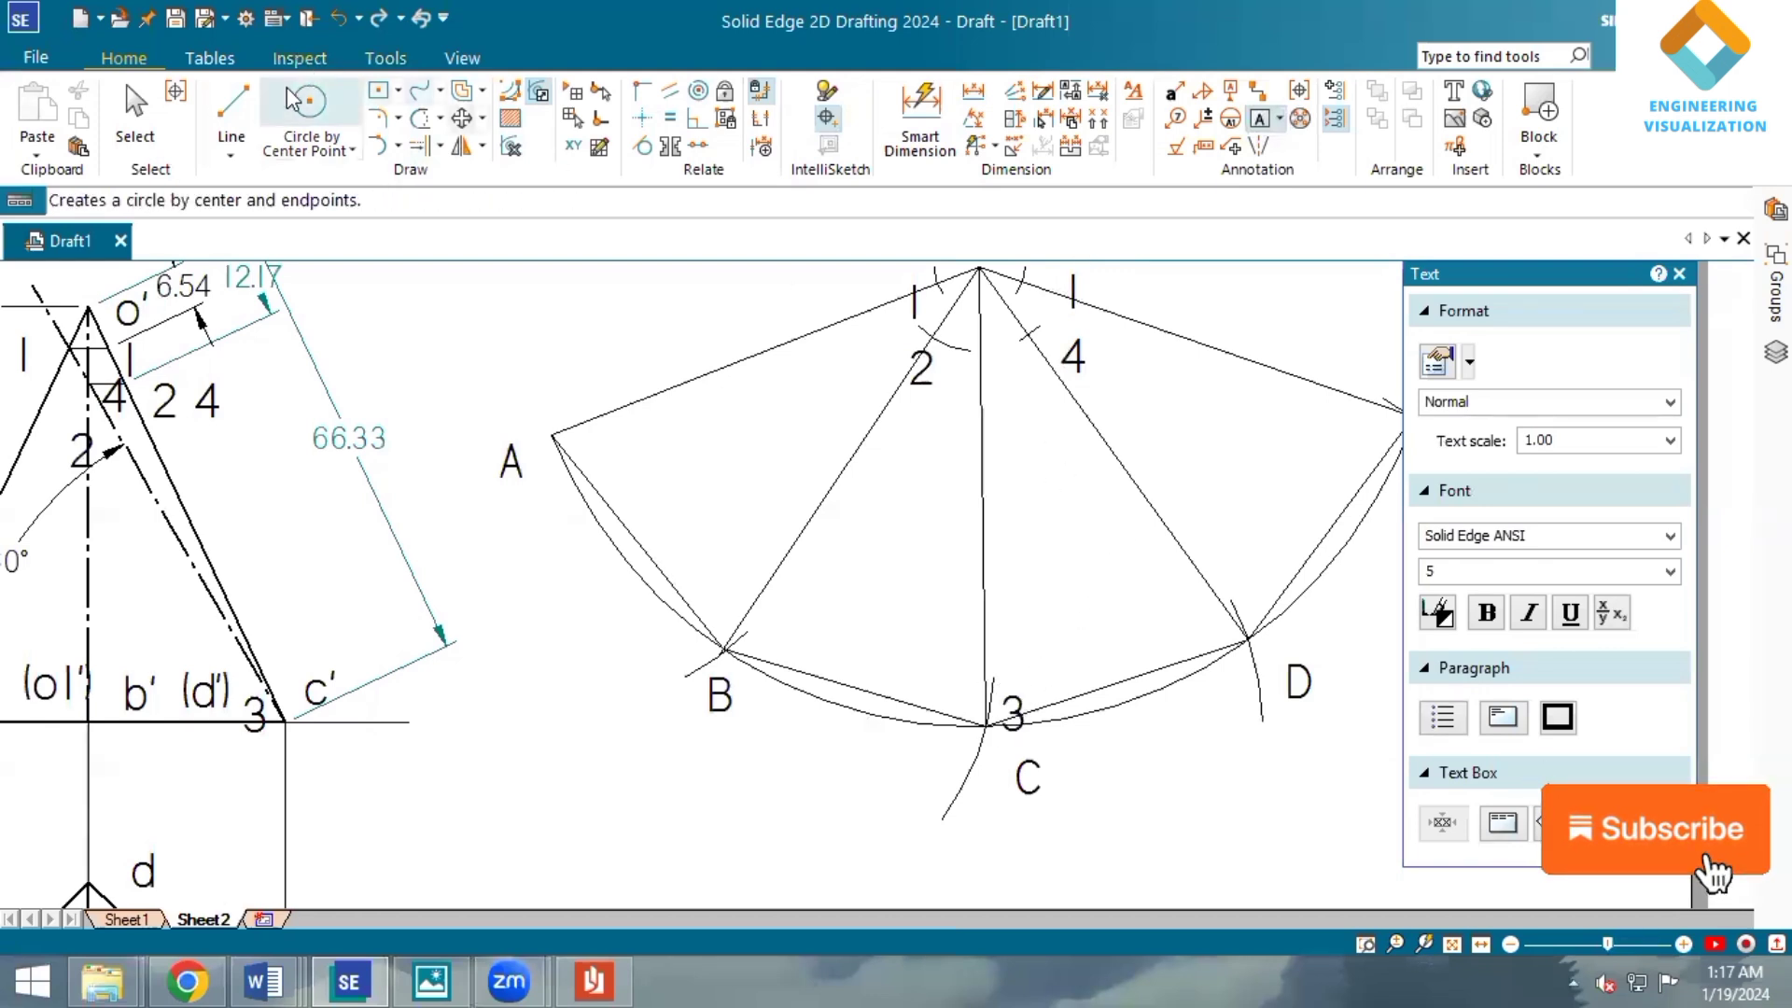
Set the line width to 0.50 mm for new lines.
left_click(231, 105)
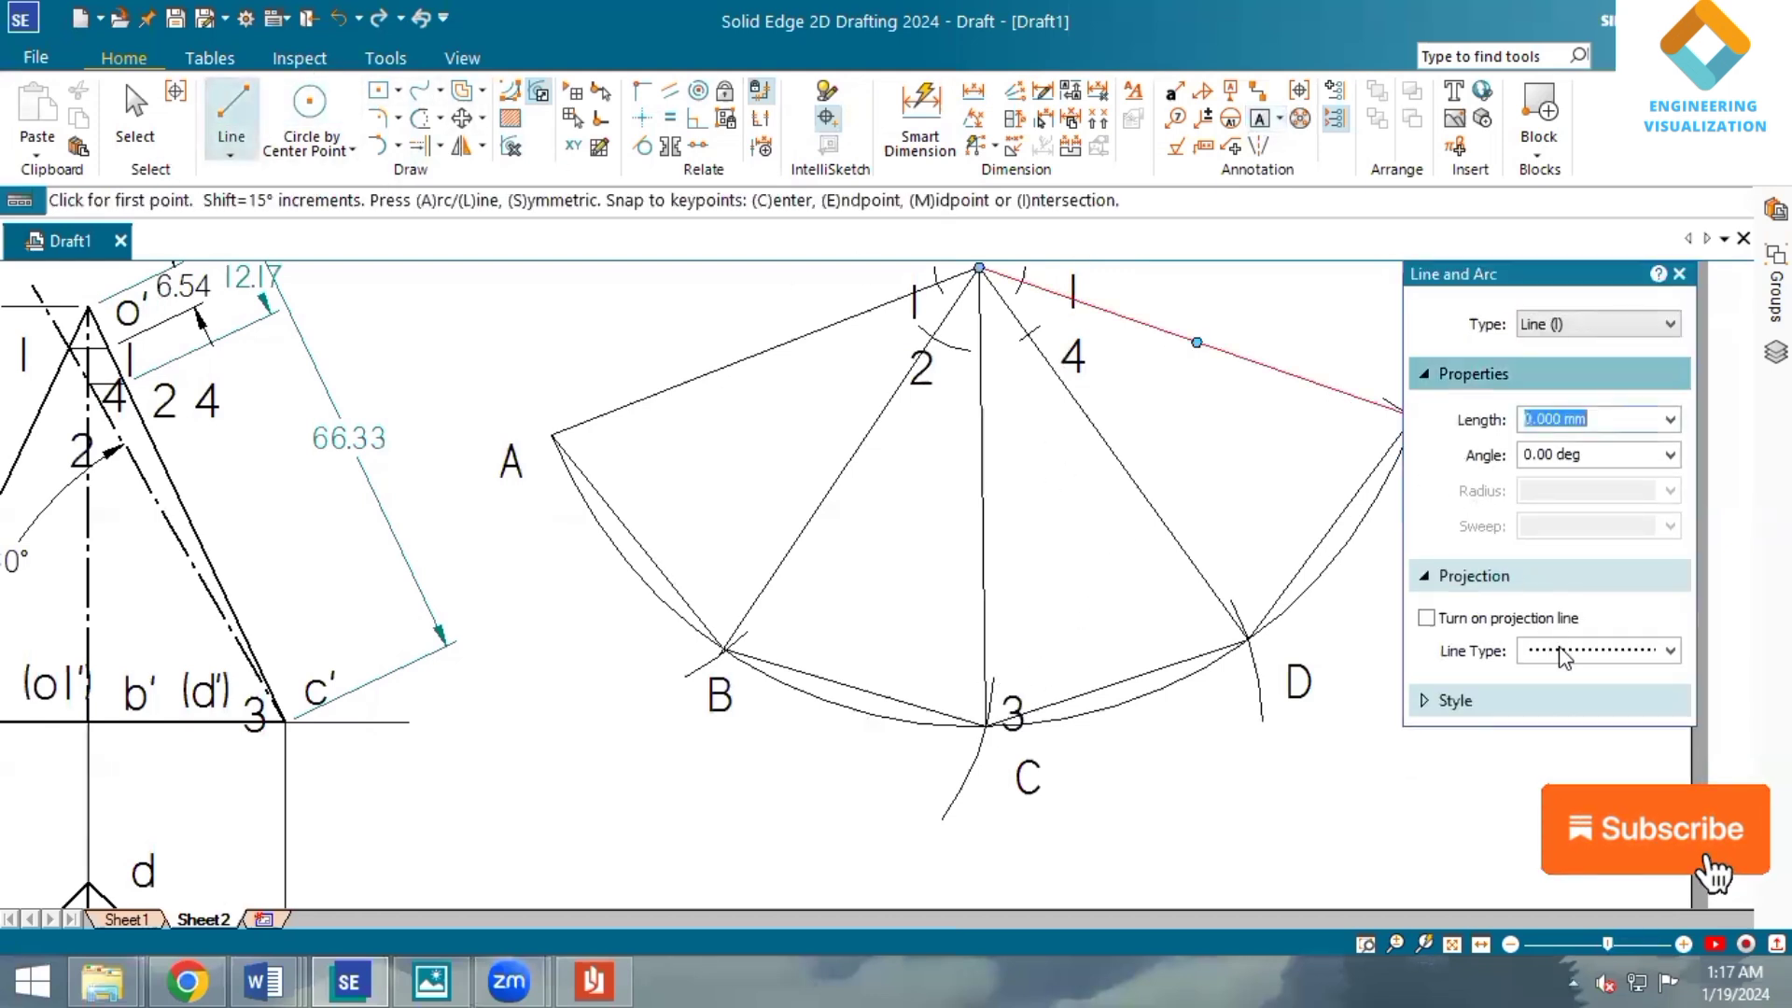
left_click(1524, 702)
left_click(1671, 822)
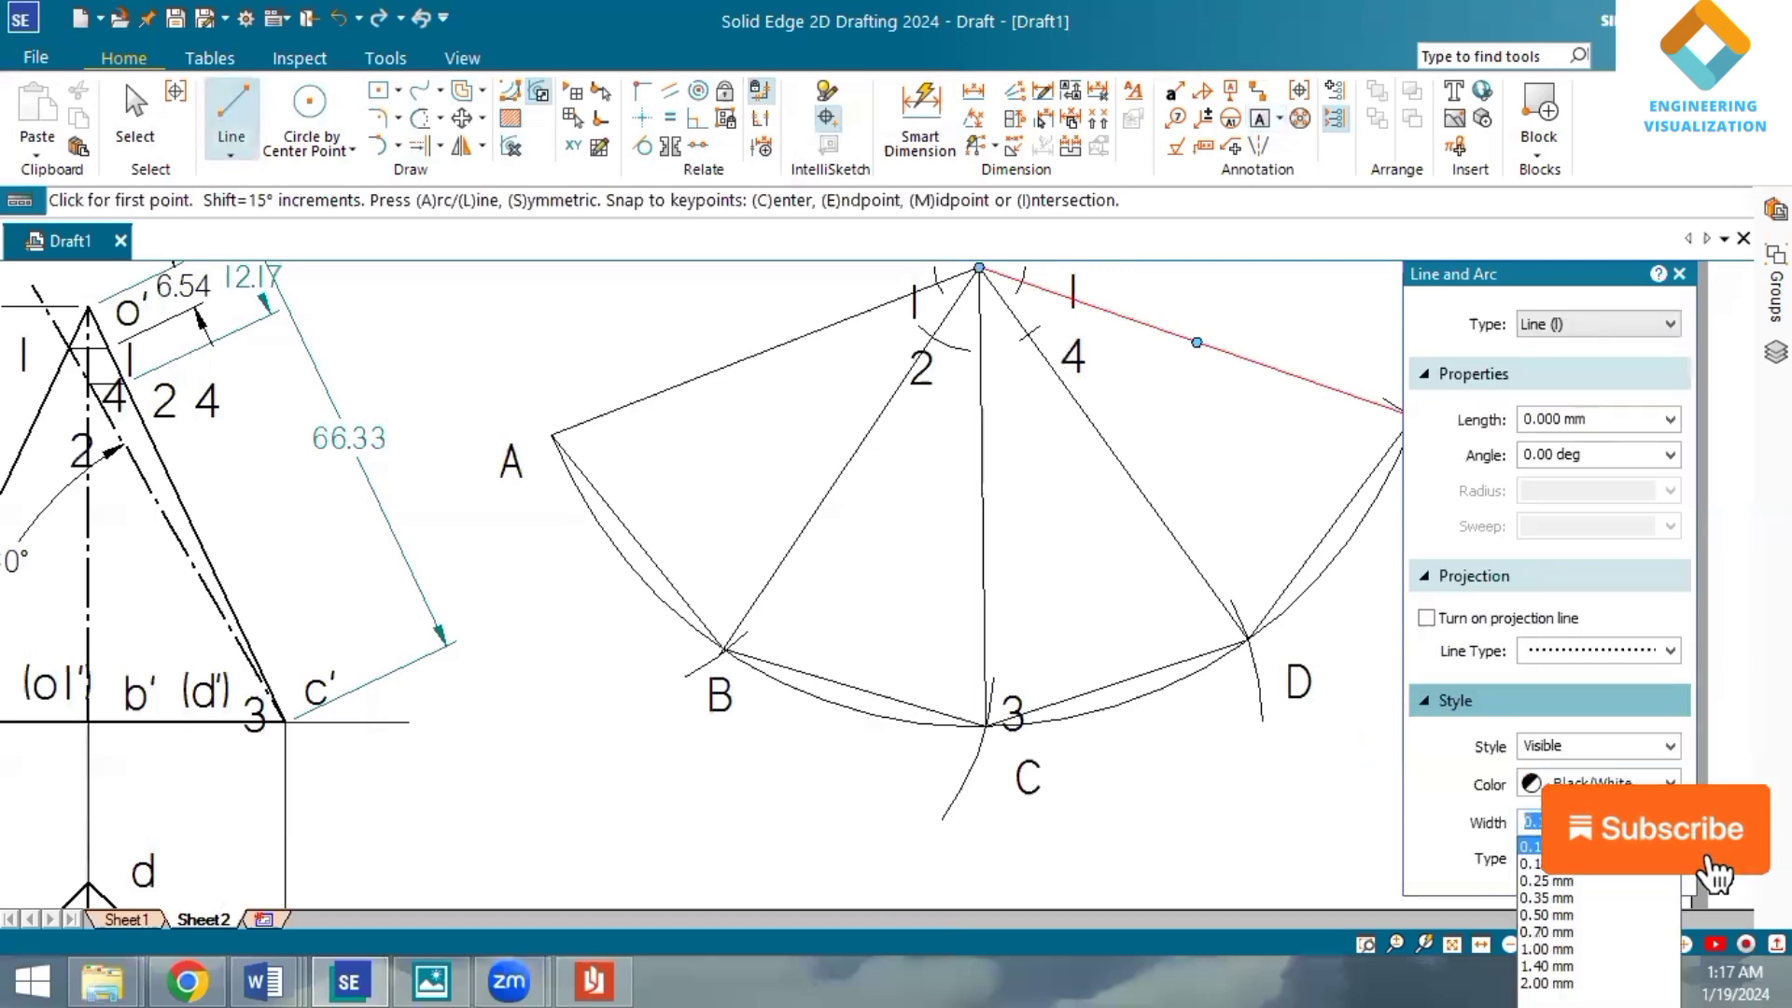
left_click(1569, 915)
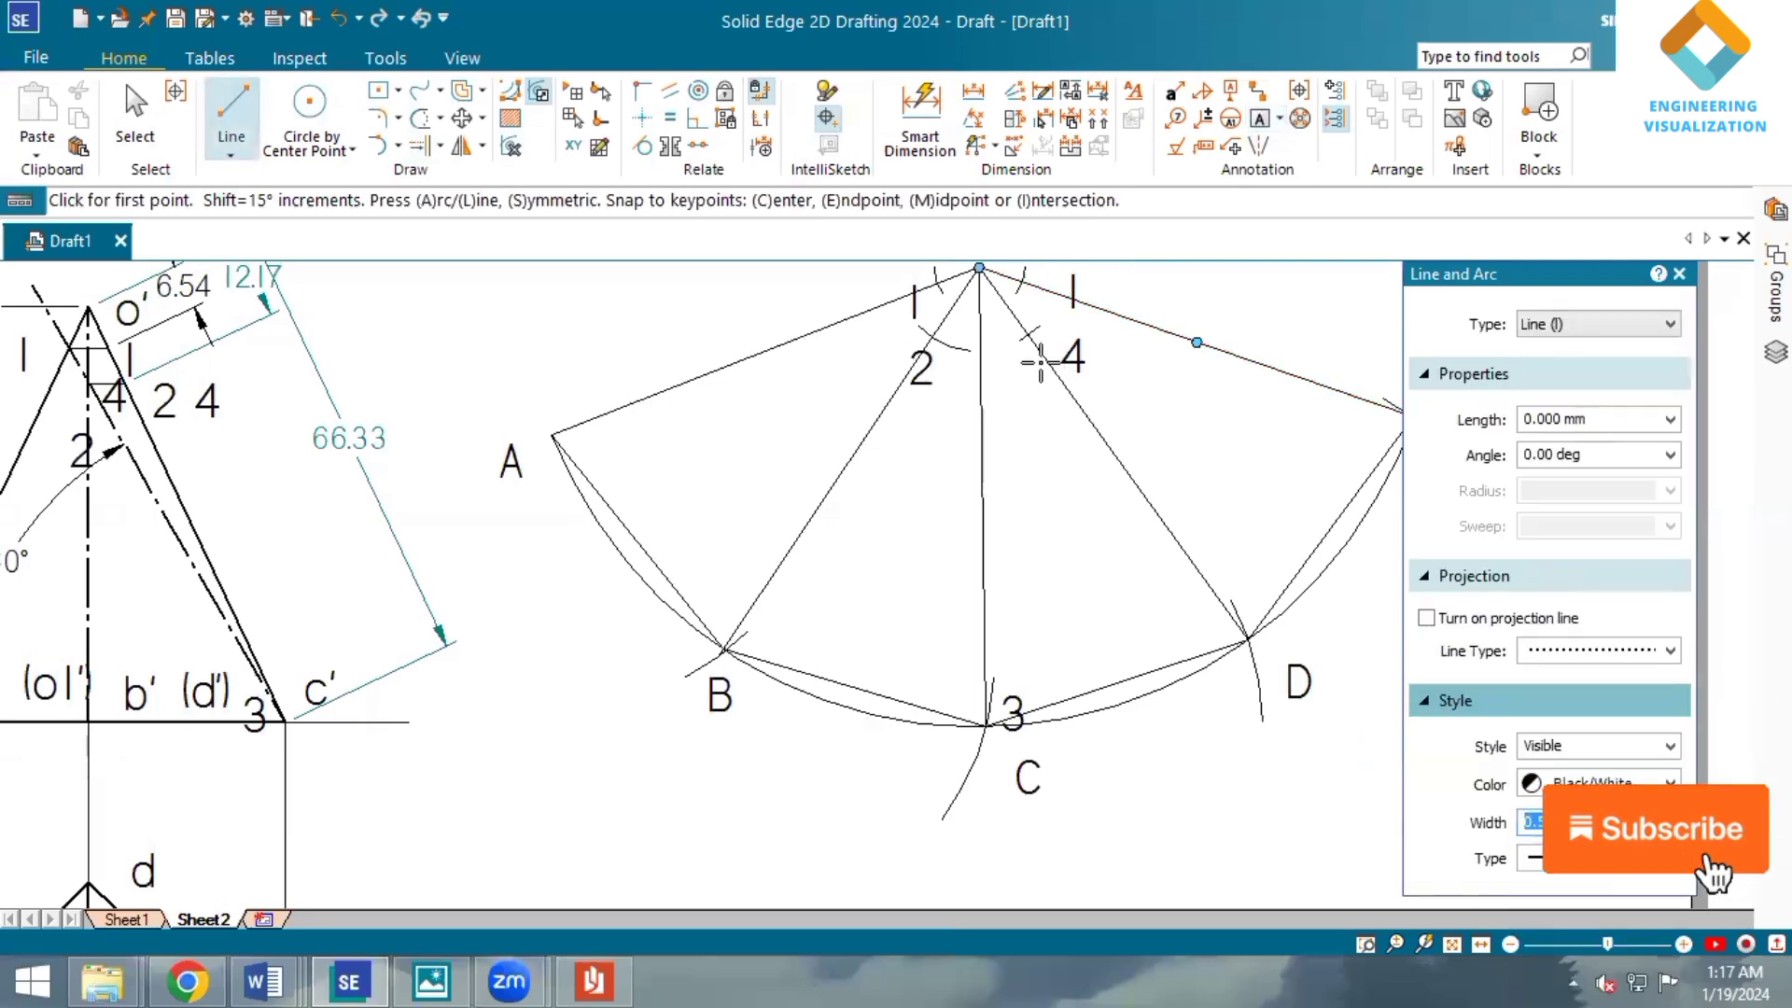
Draw thick lines joining the cut points from C through point 4 to the top cut point.
left_click(936, 281)
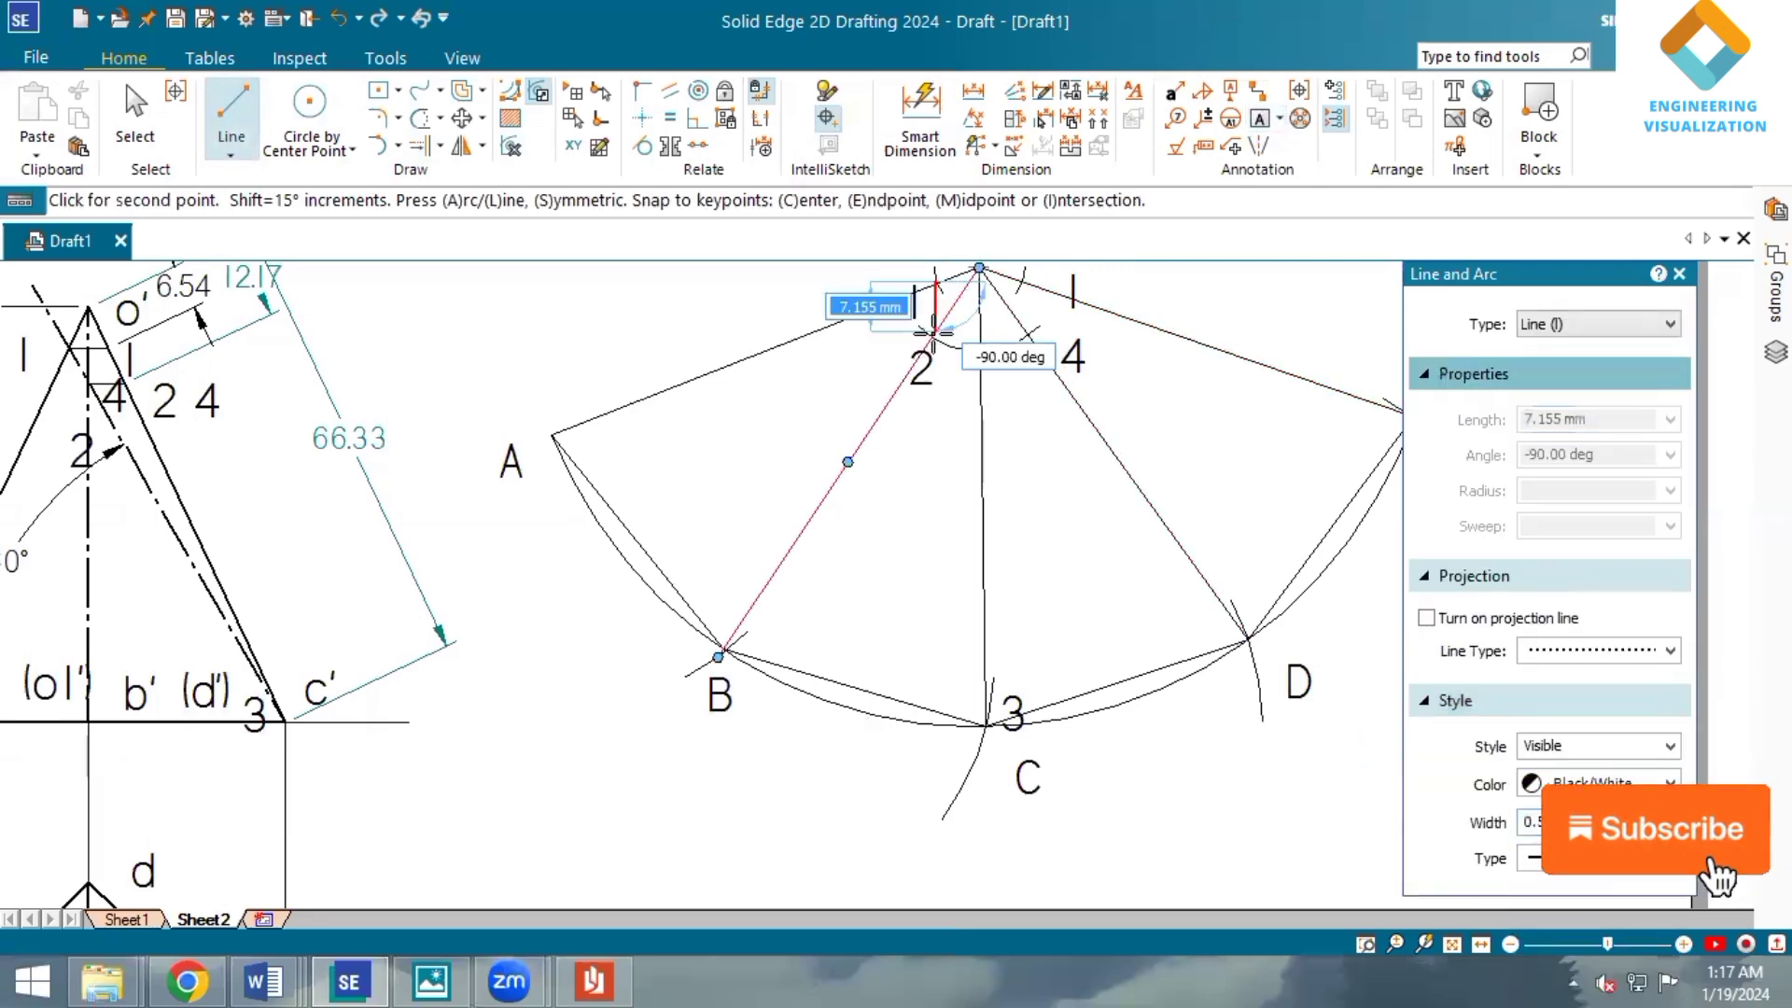
scroll(931, 336, "up", 3)
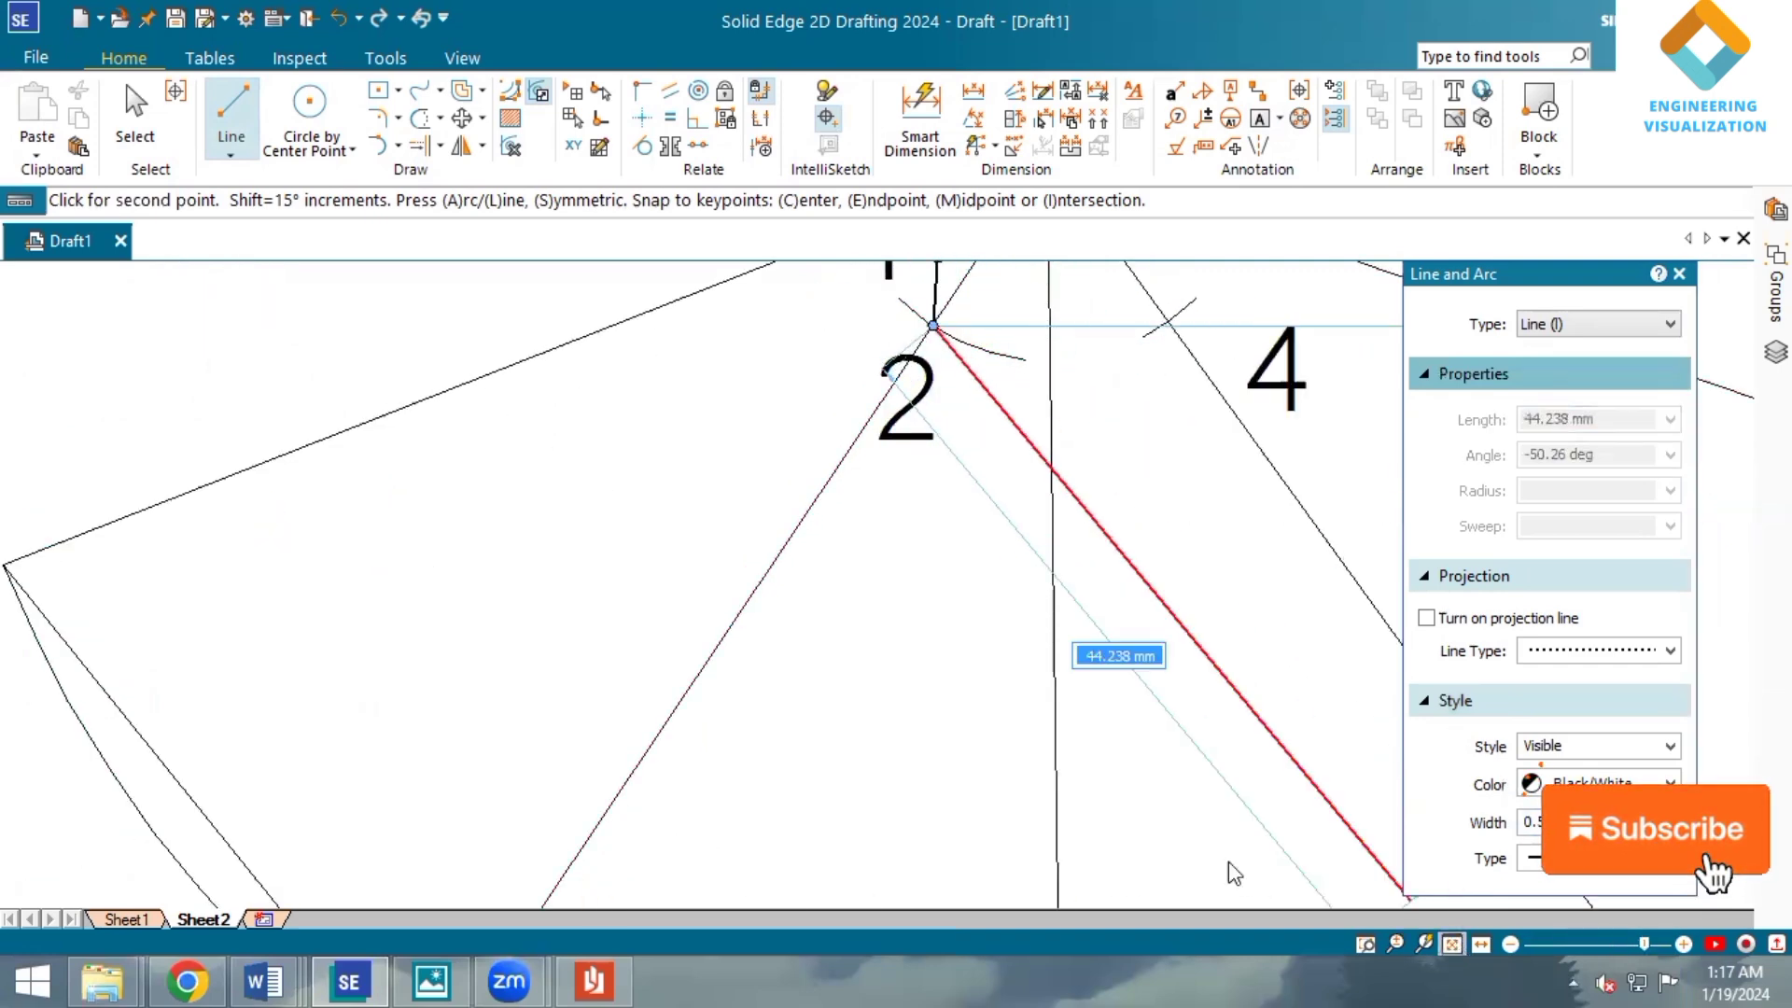
left_click(1452, 944)
scroll(980, 578, "up", 2)
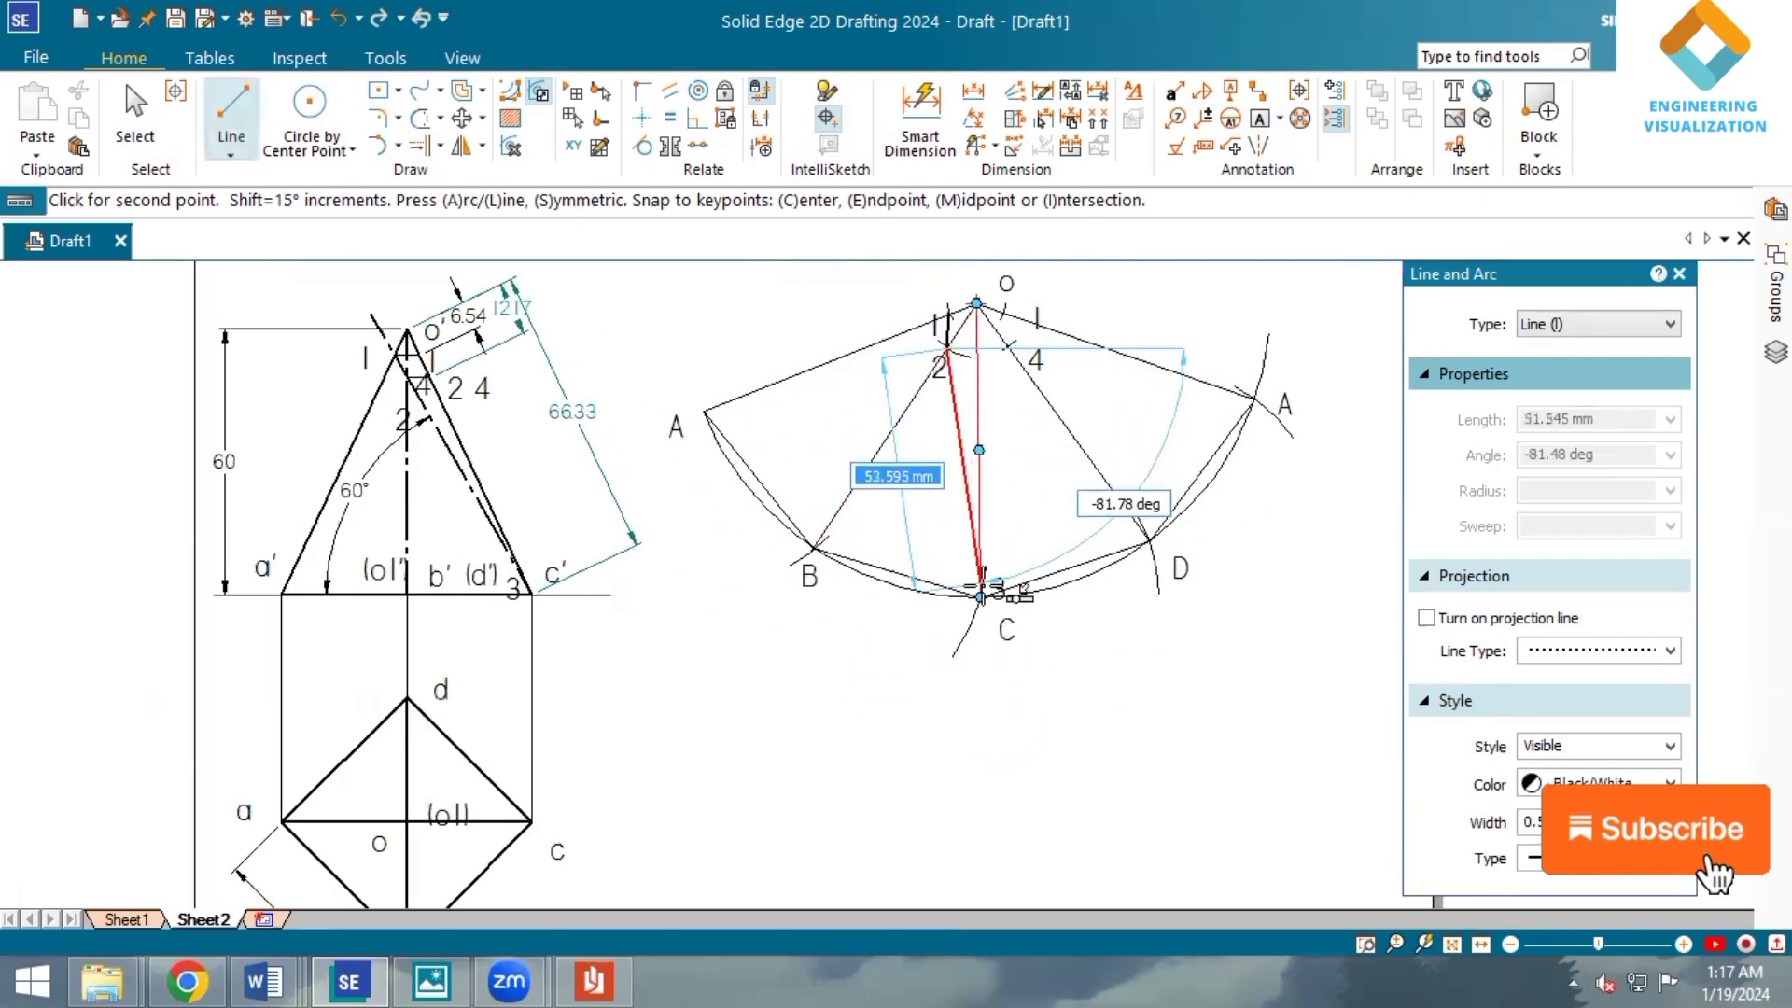
scroll(999, 341, "up", 3)
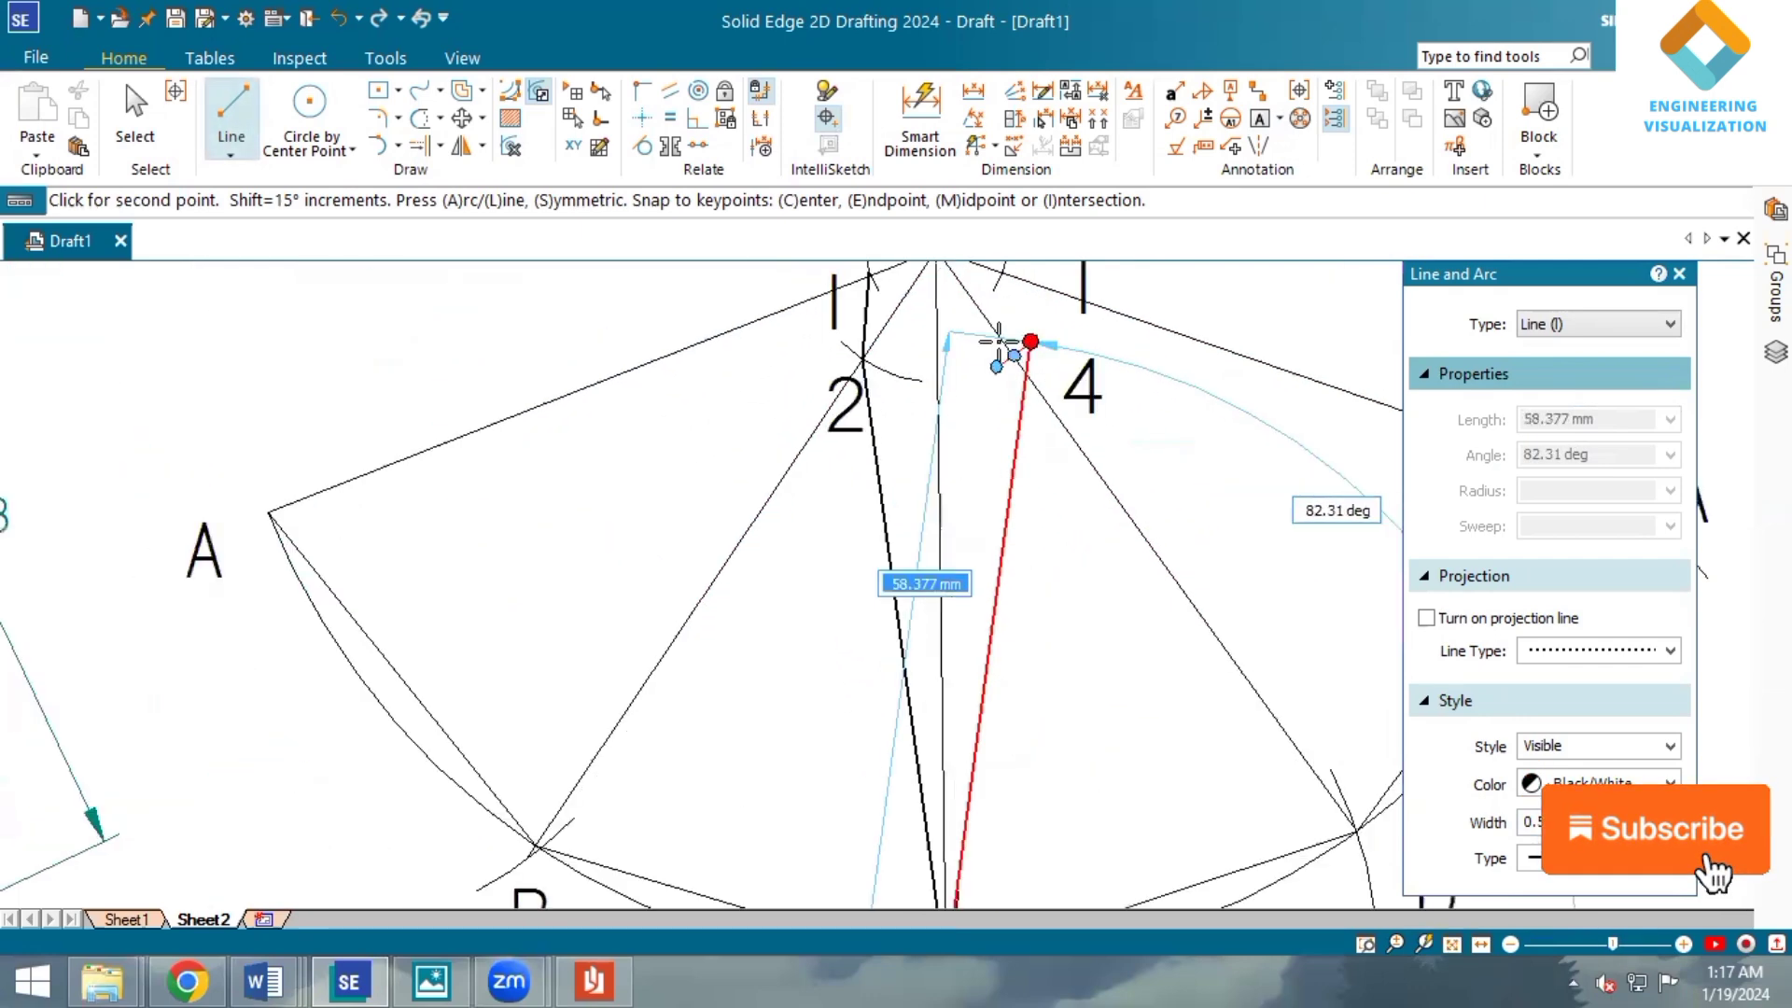
left_click(1013, 354)
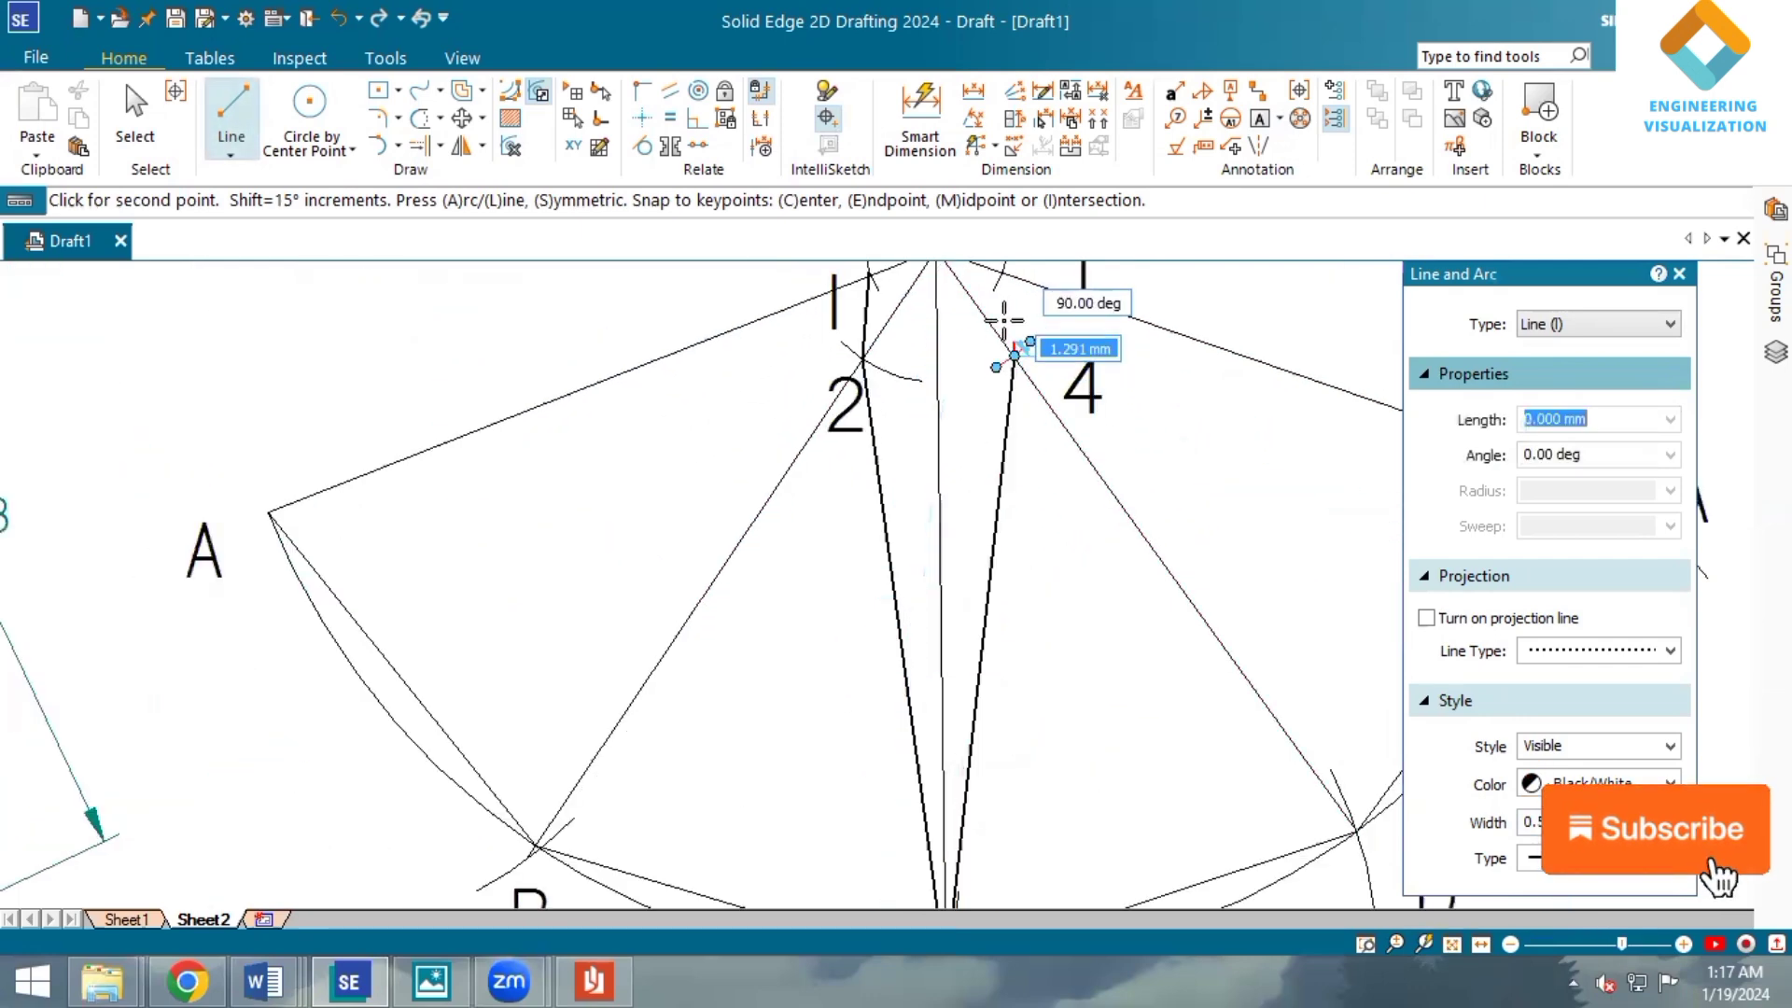
left_click(1003, 273)
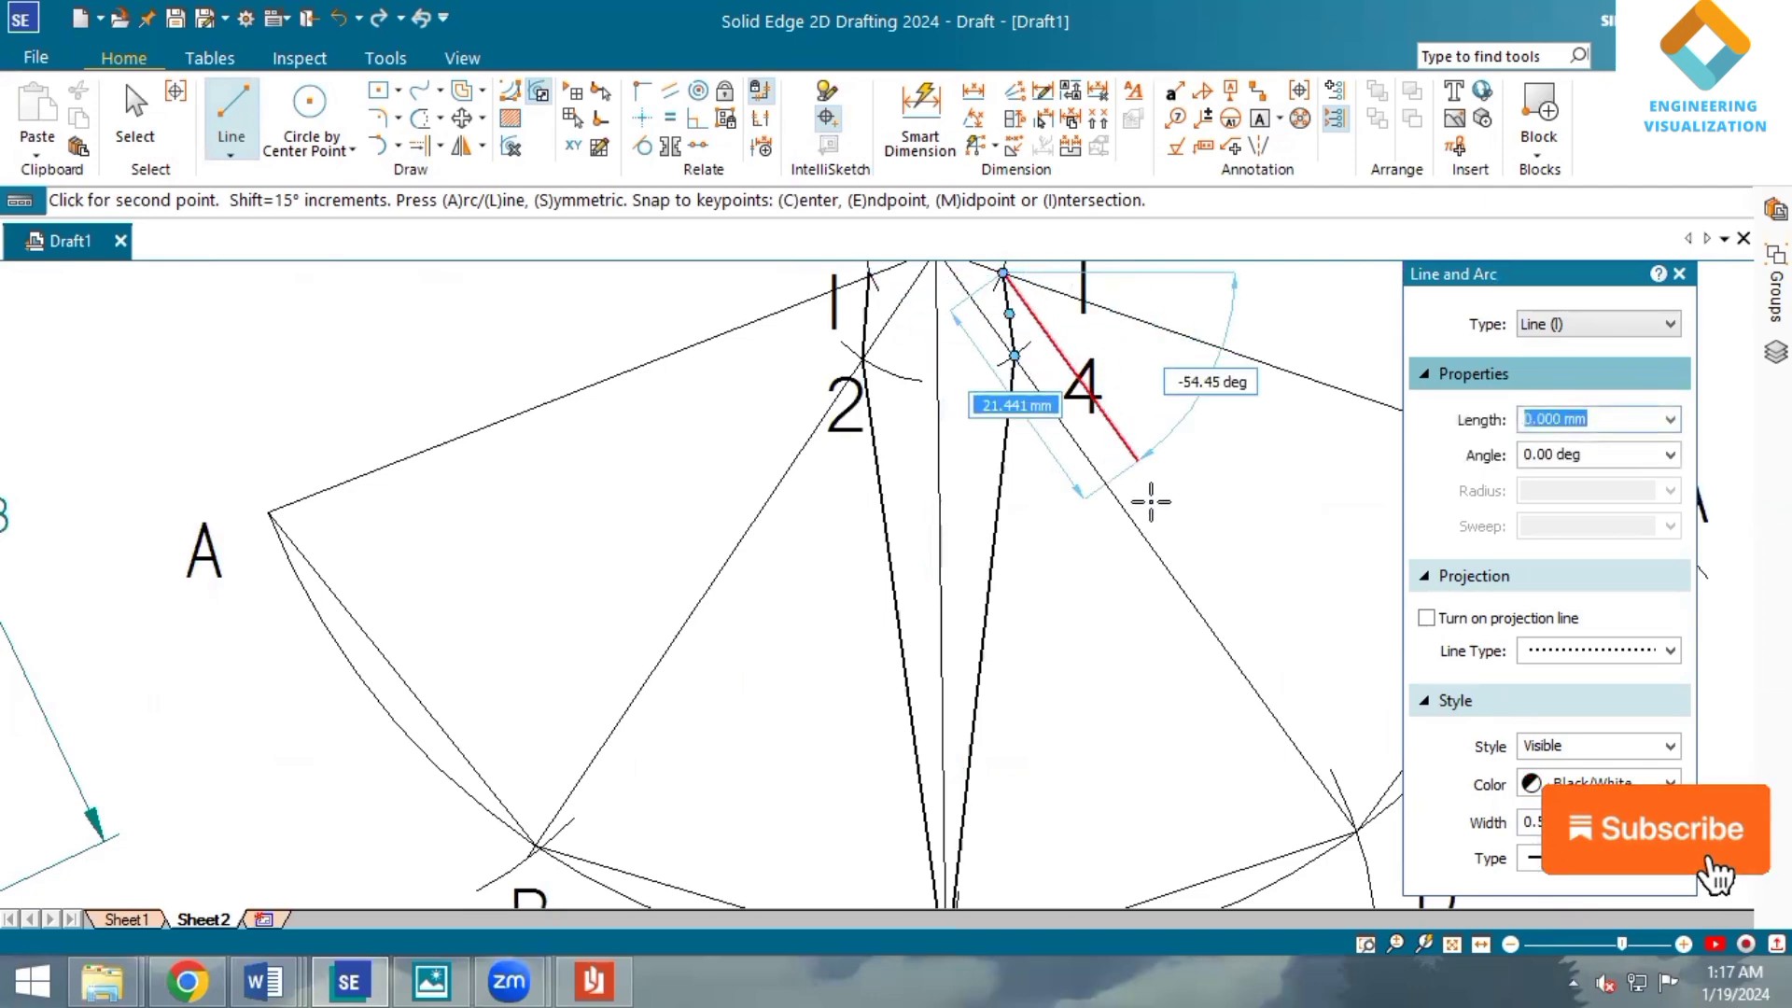
right_click(1146, 537)
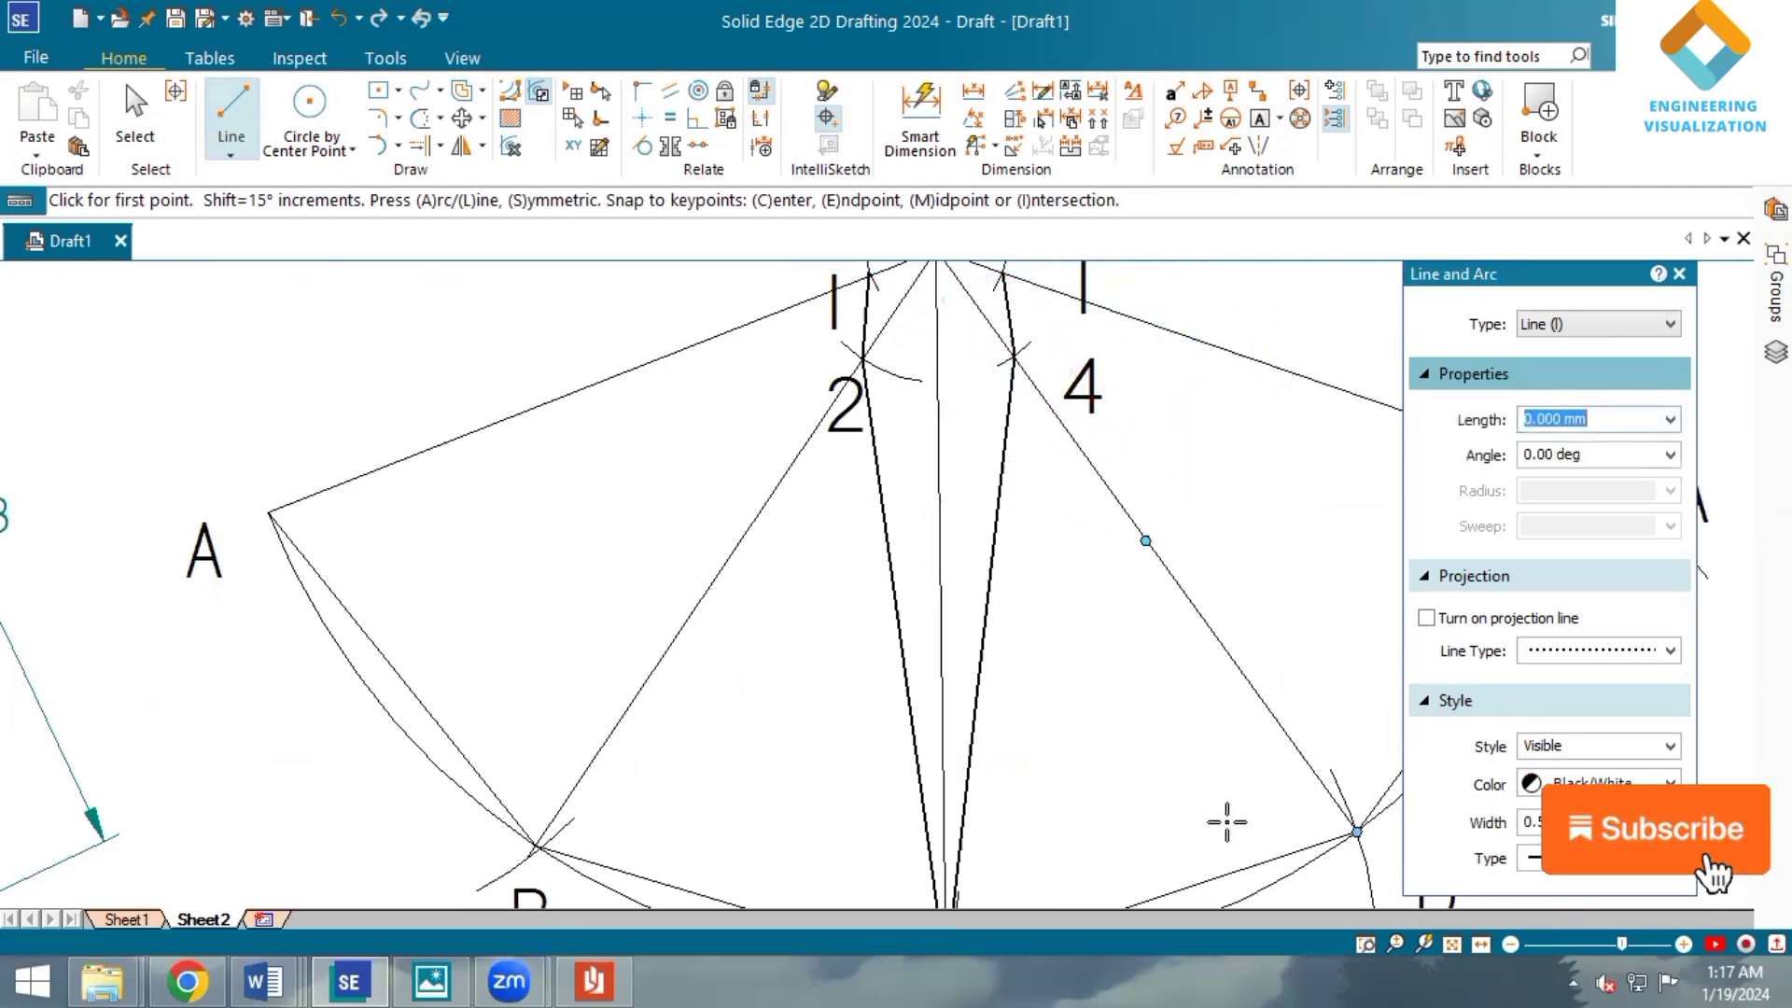
Trace the development's outer edges in thick lines, starting from the apex to A.
left_click(1453, 944)
scroll(975, 425, "up", 1)
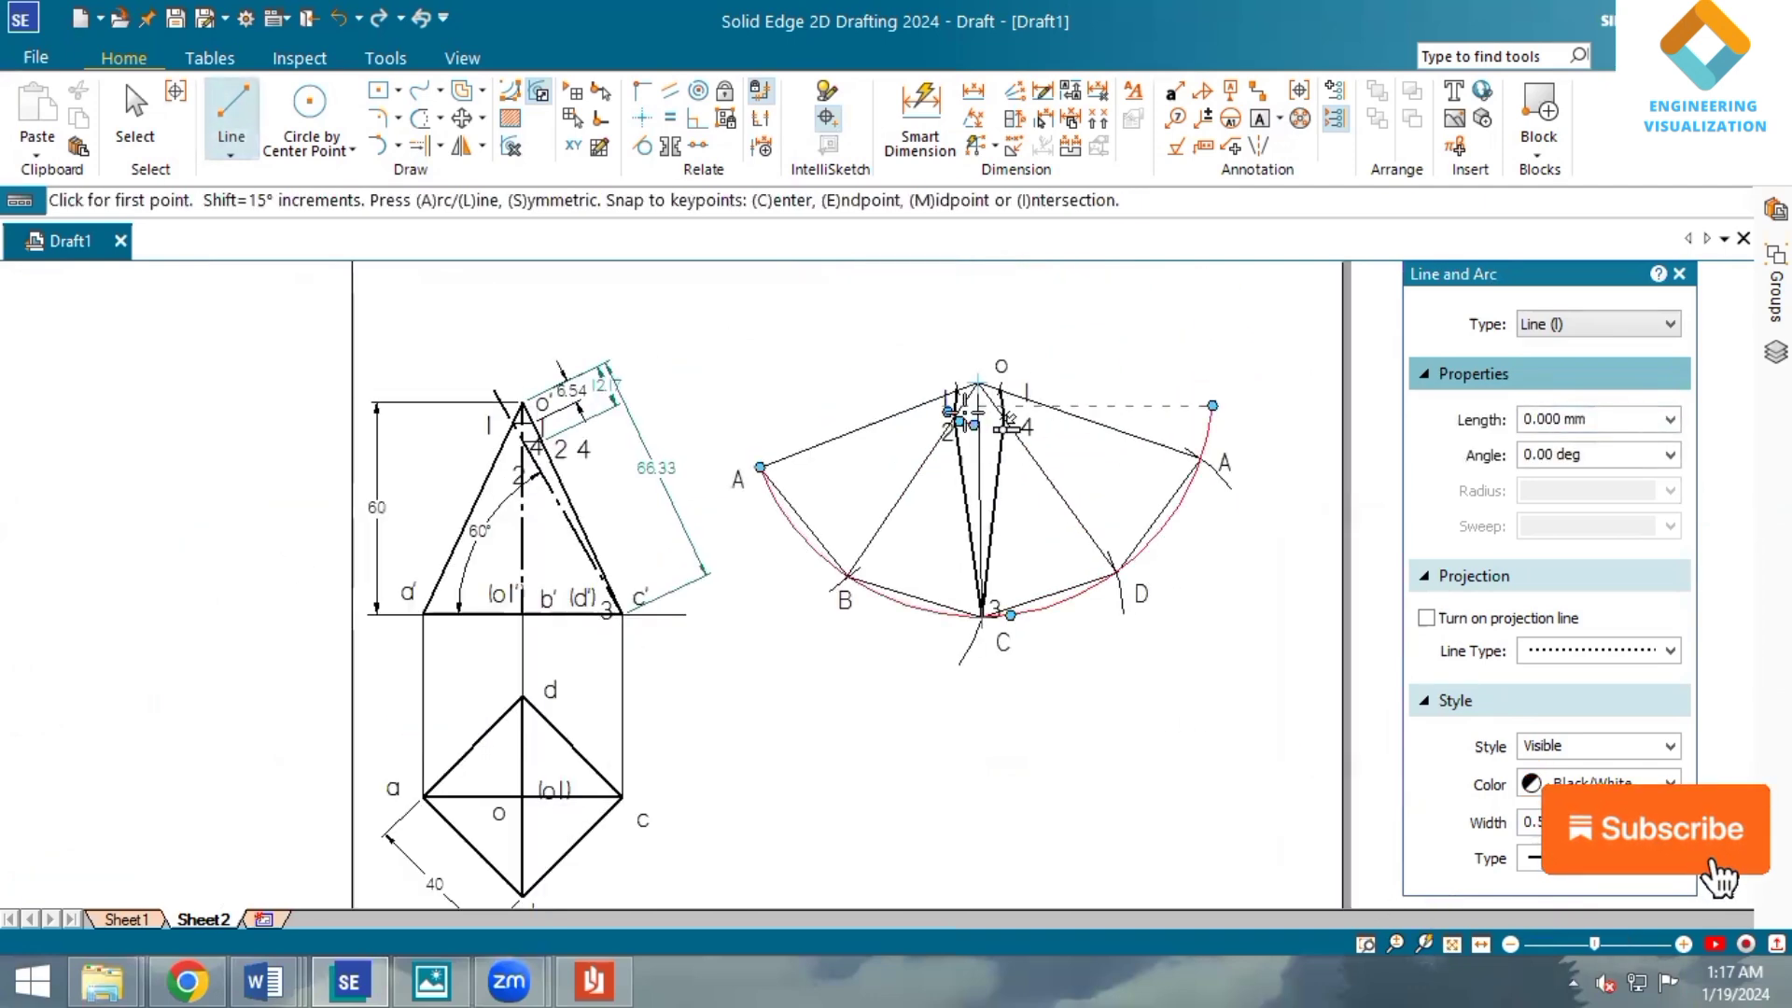
left_click(953, 390)
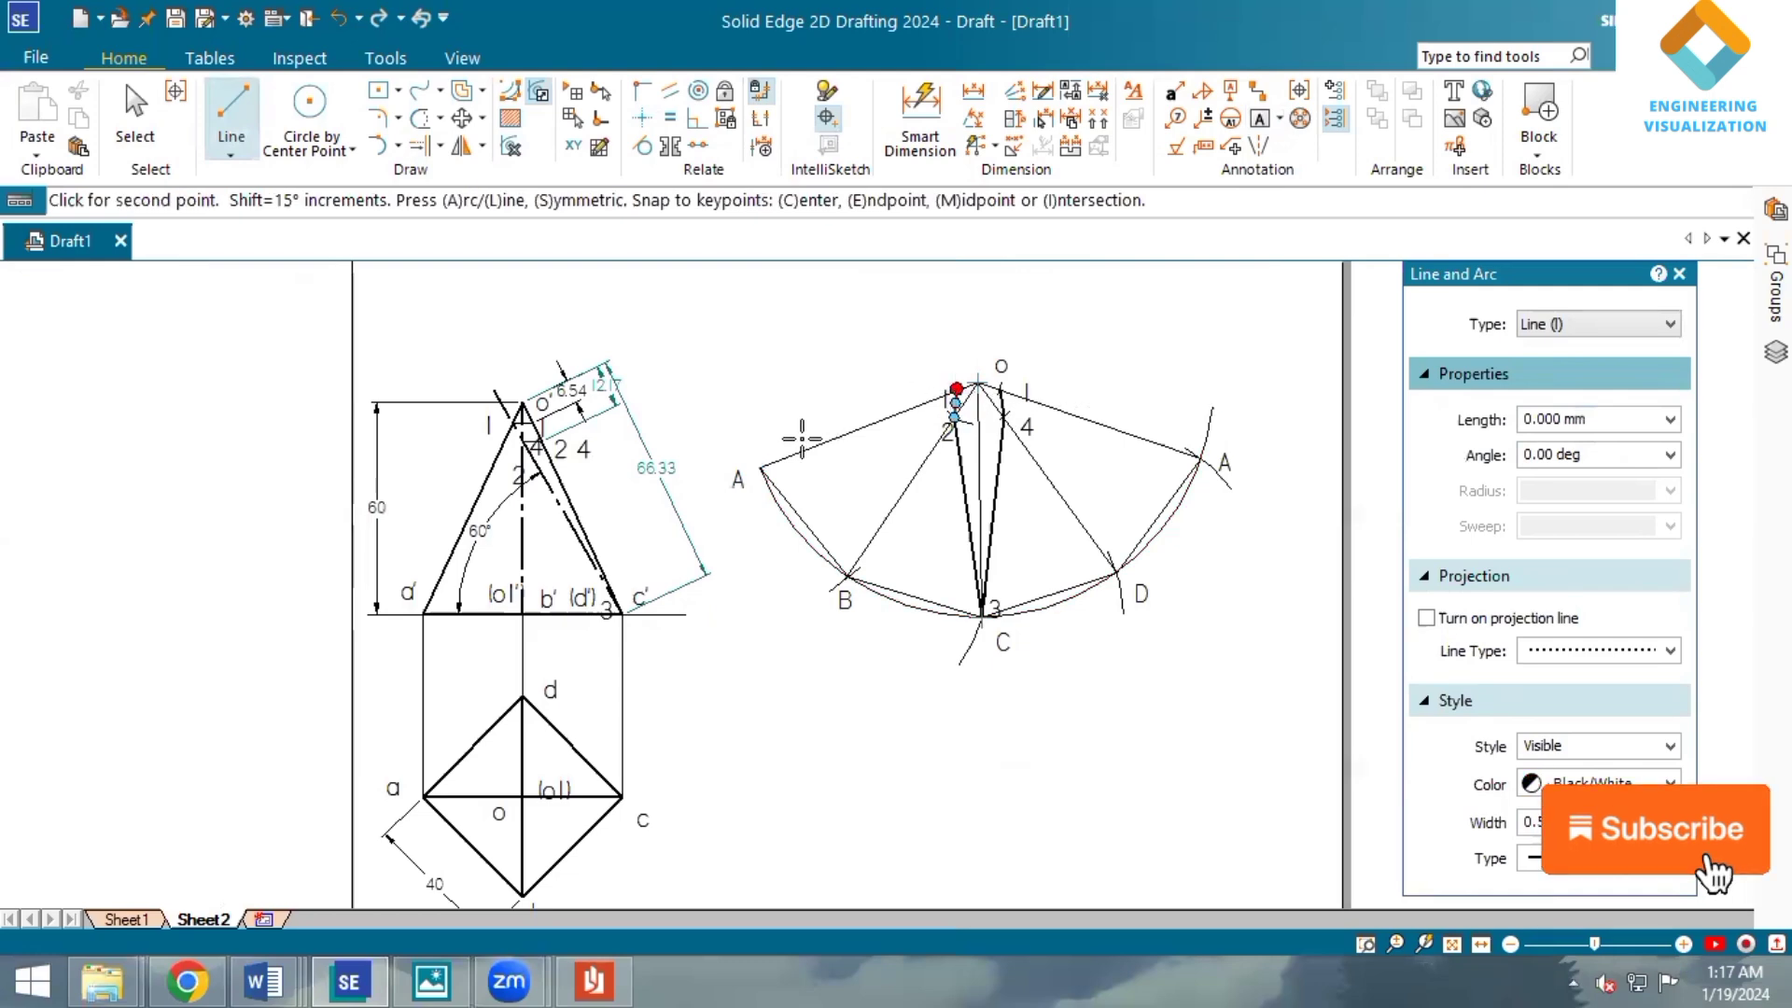
left_click(760, 466)
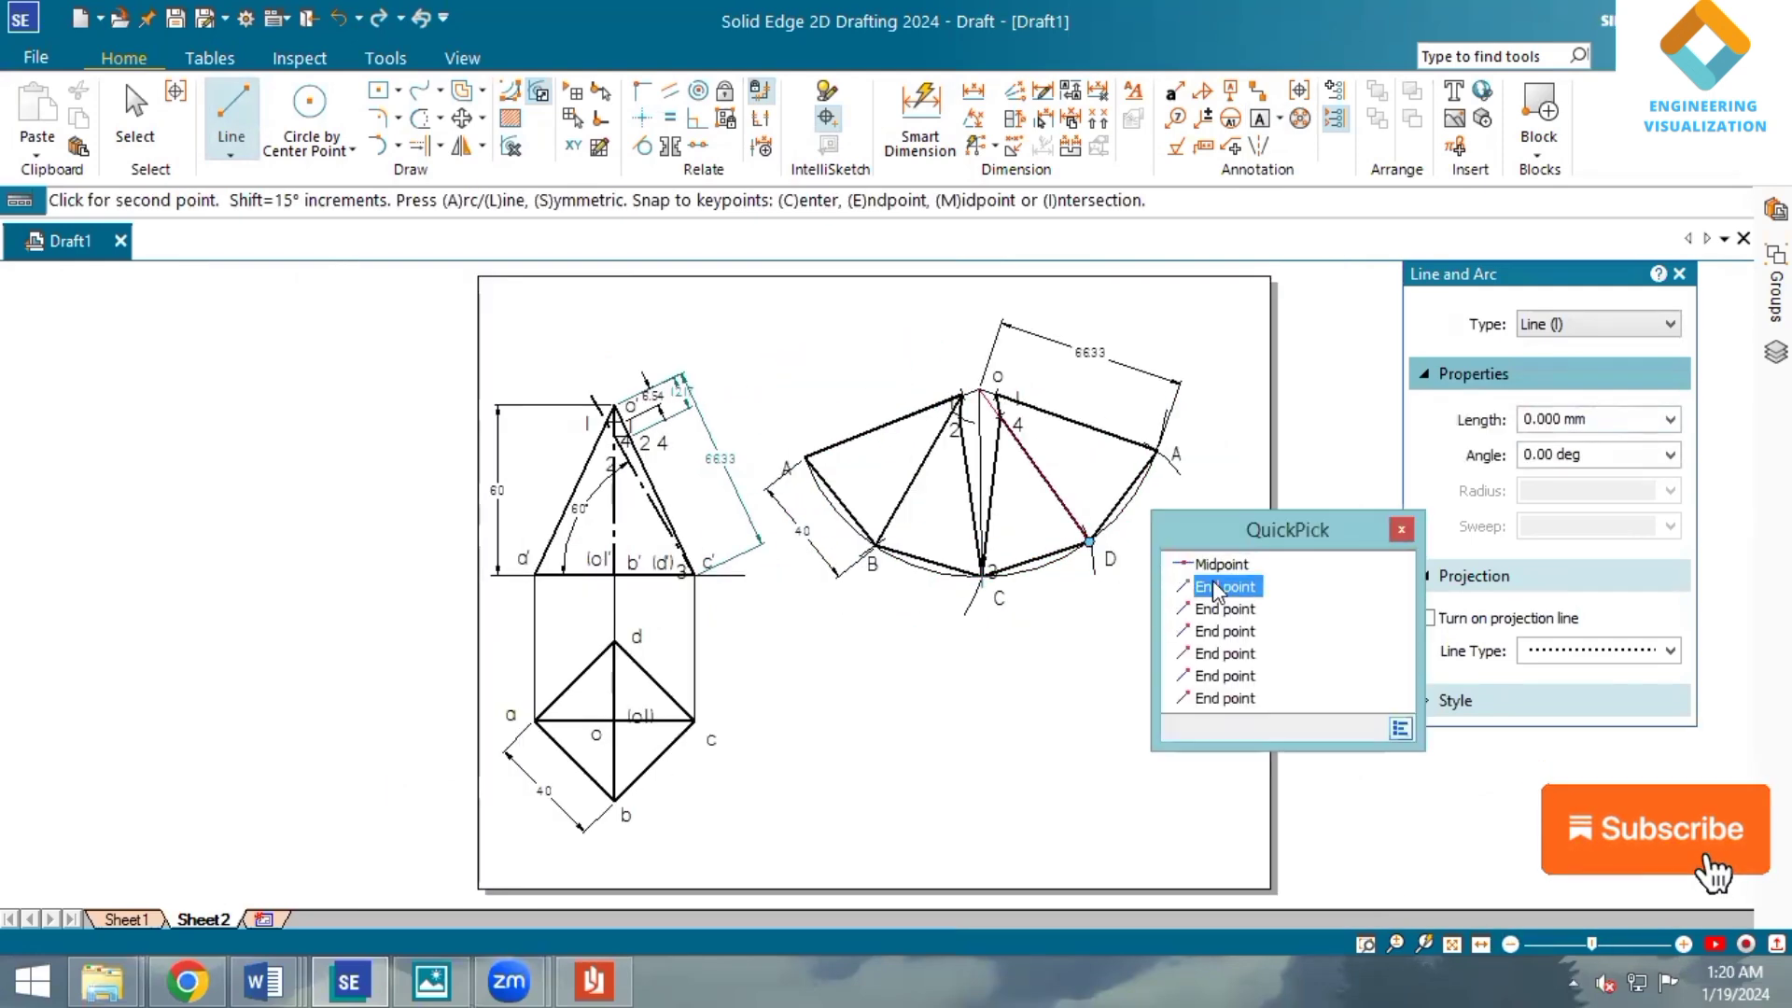
left_click(1215, 589)
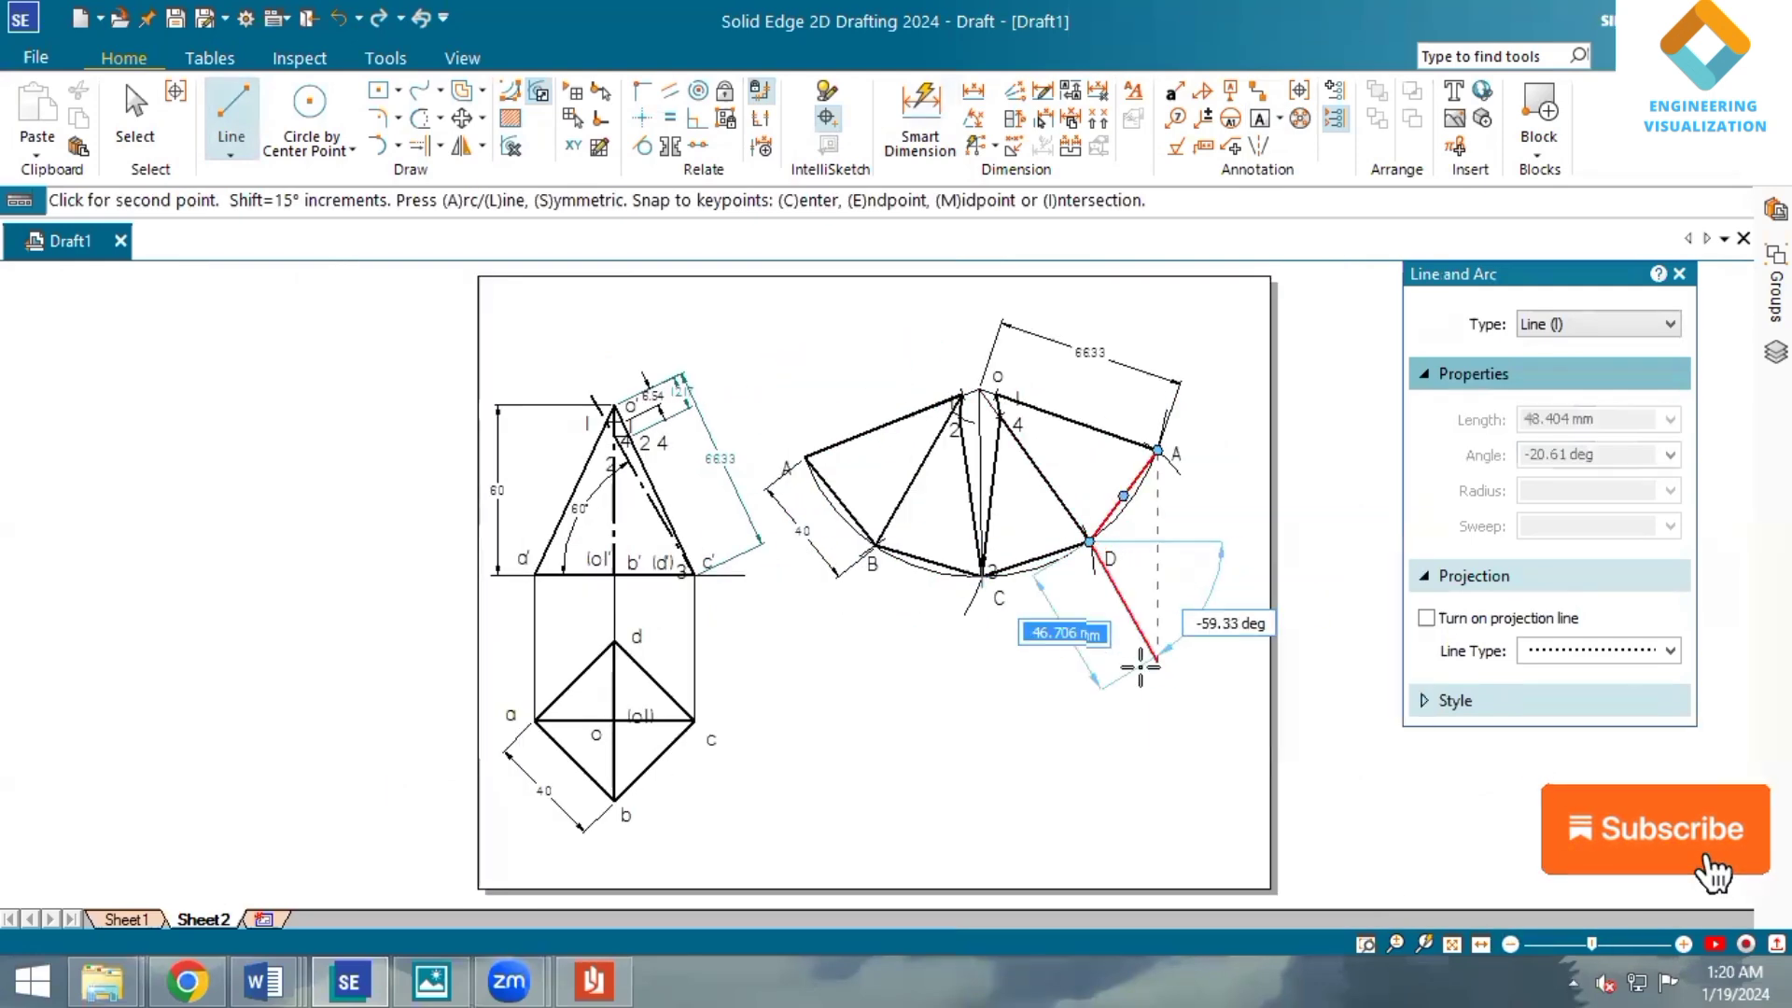
right_click(1141, 680)
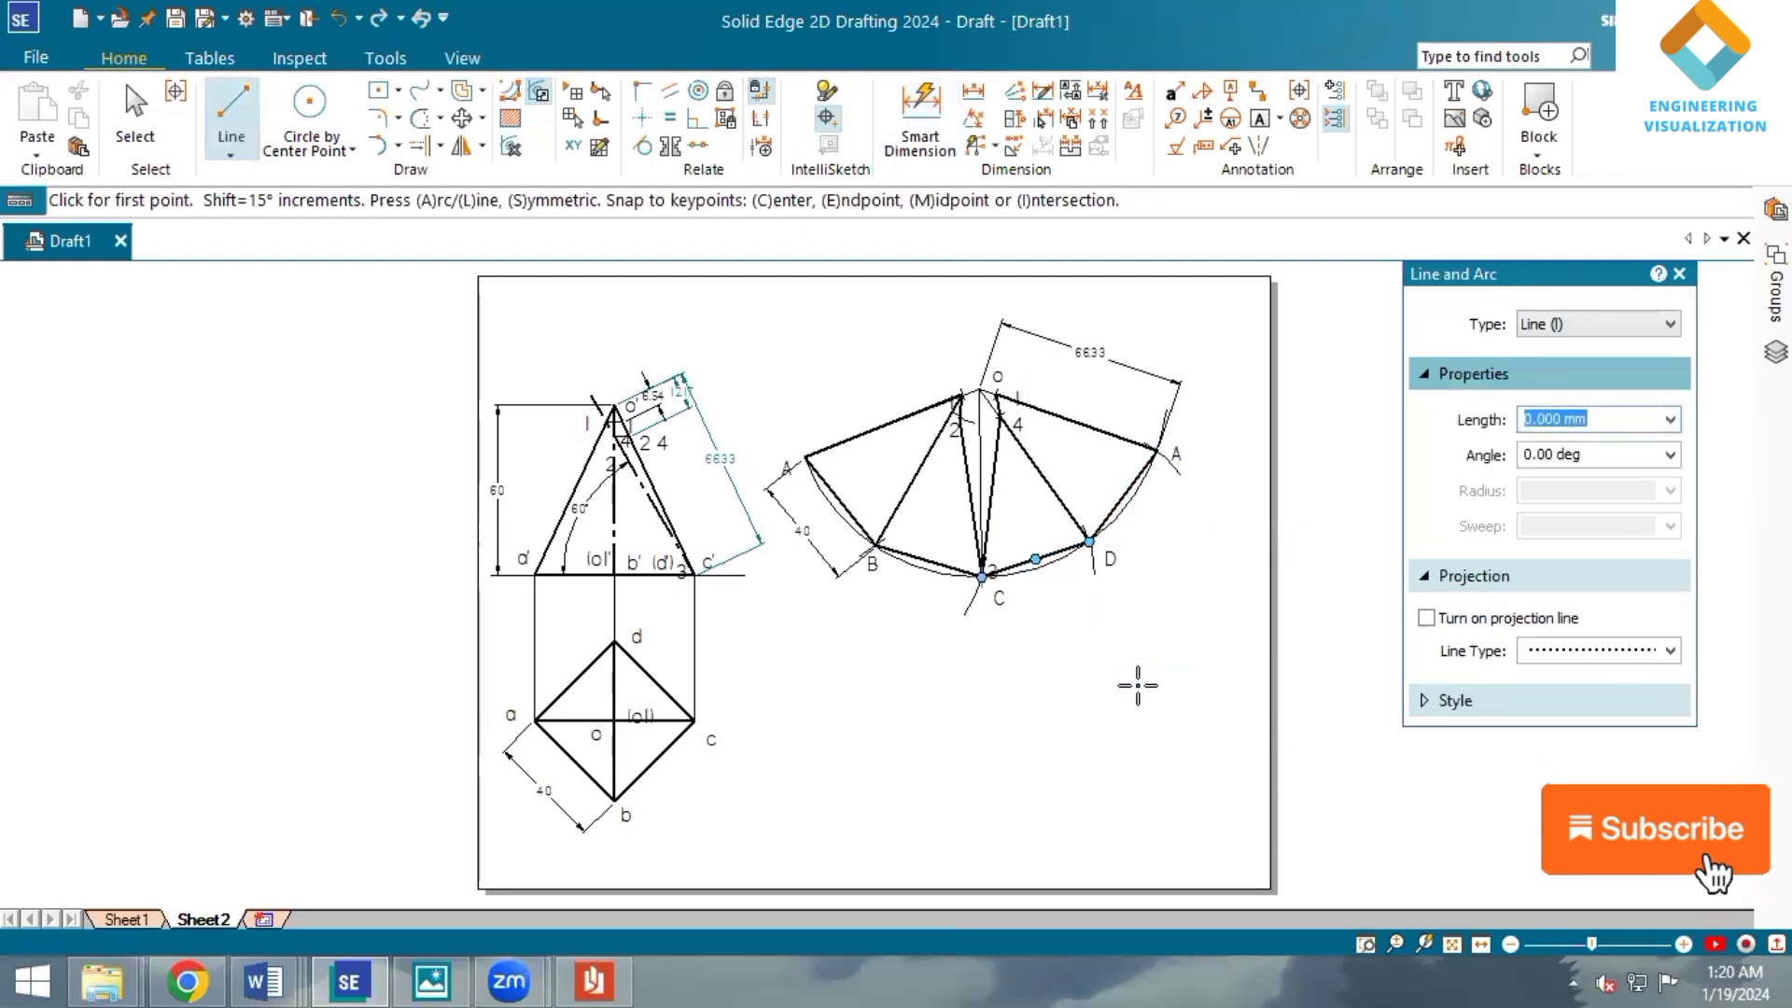
scroll(1138, 685, "up", 1)
scroll(1138, 685, "down", 1)
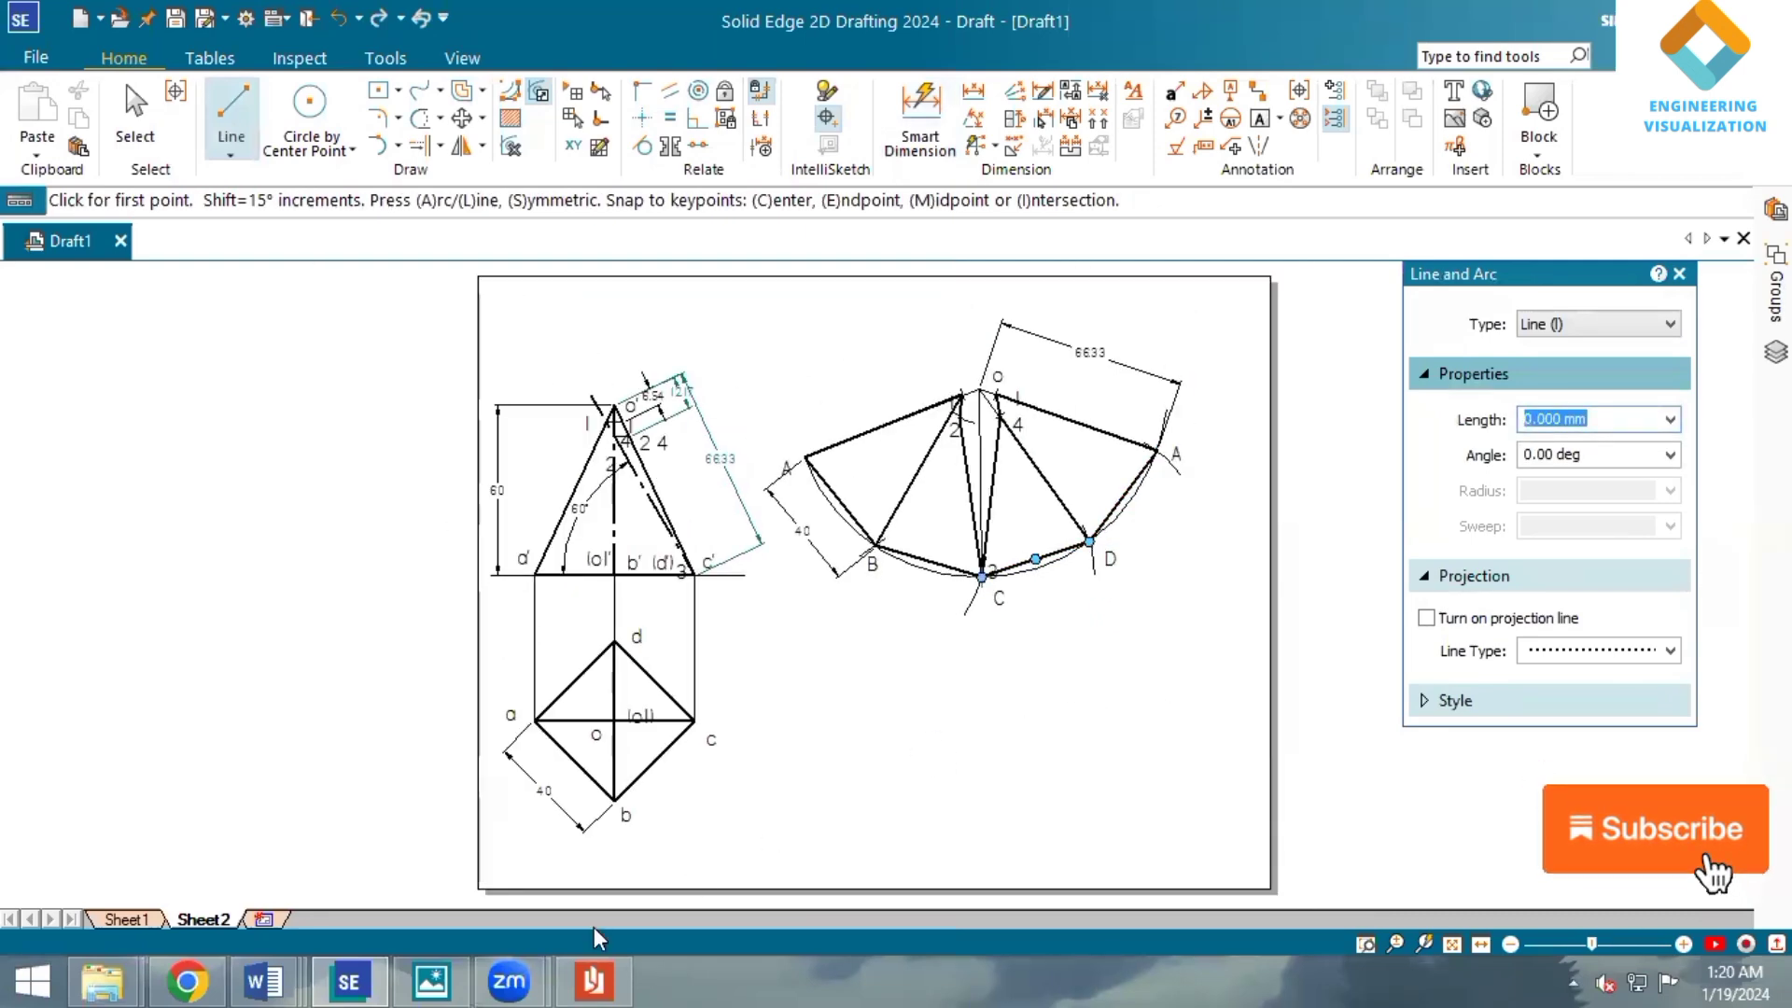
left_click(508, 980)
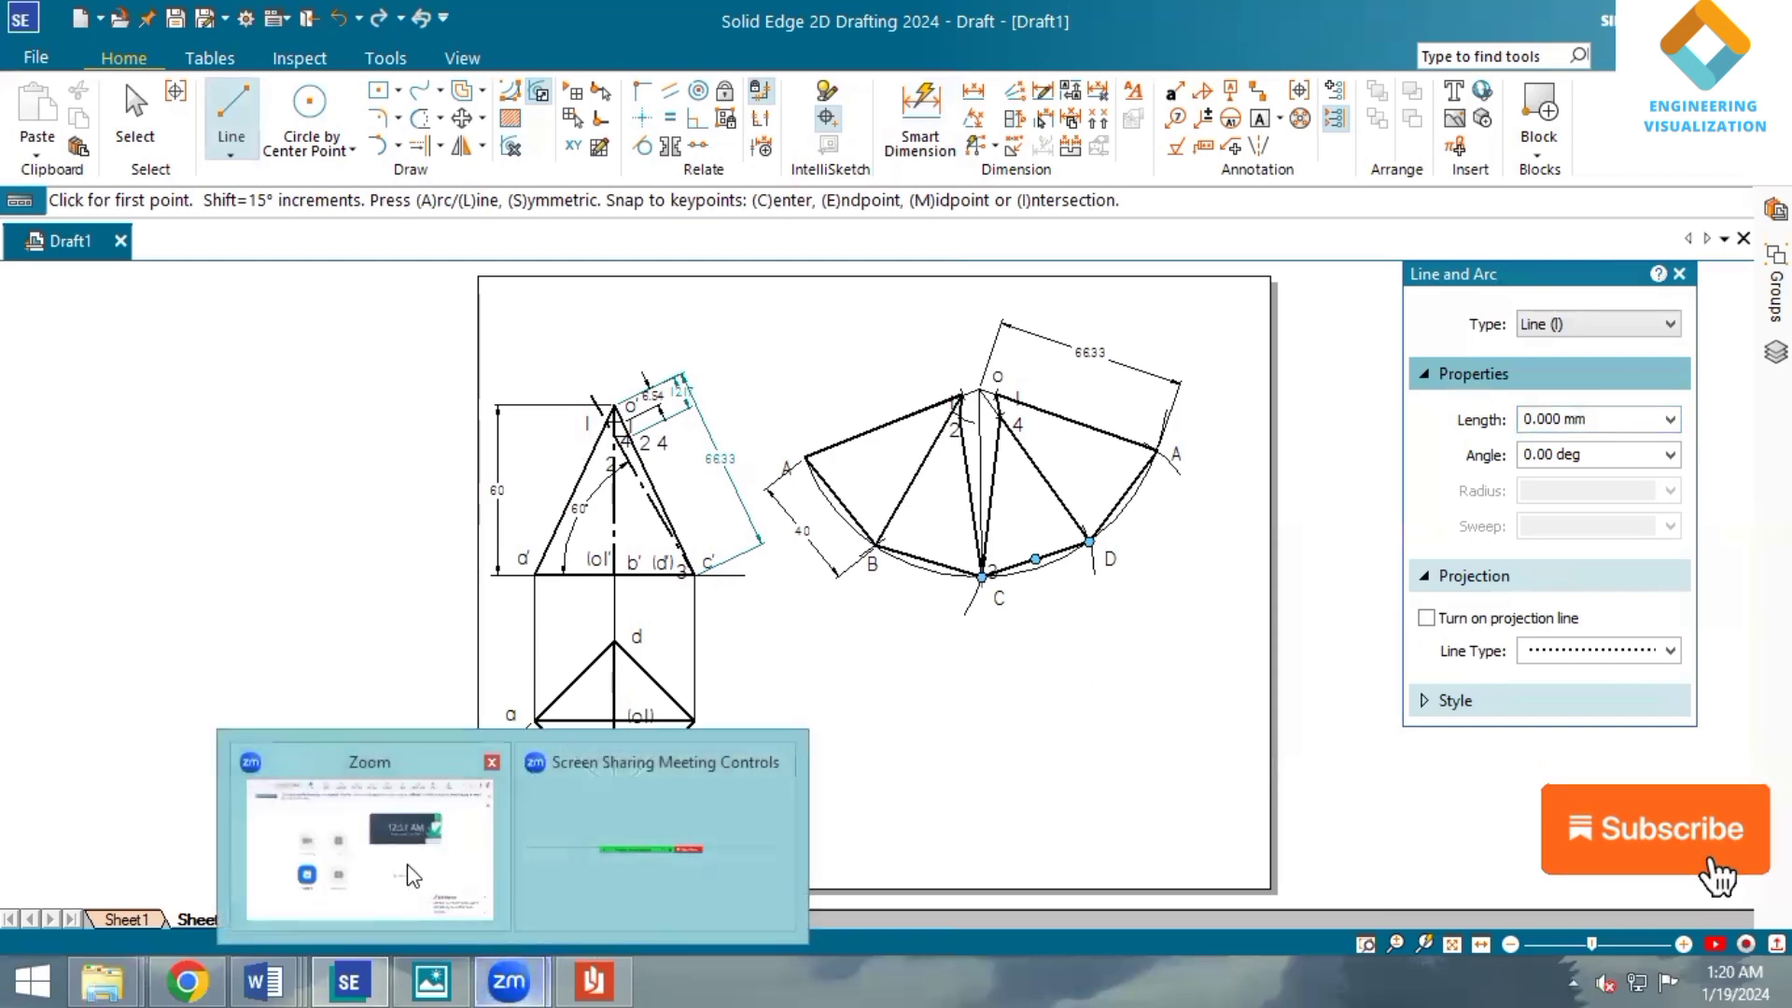